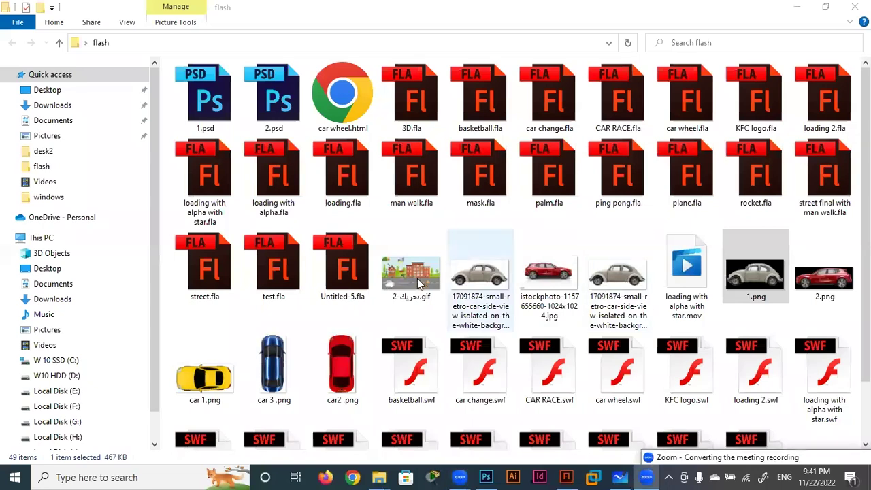
- Drag 1.psd from the flash folder into the empty Untitled-6 Flash document
drag(208, 112, 567, 474)
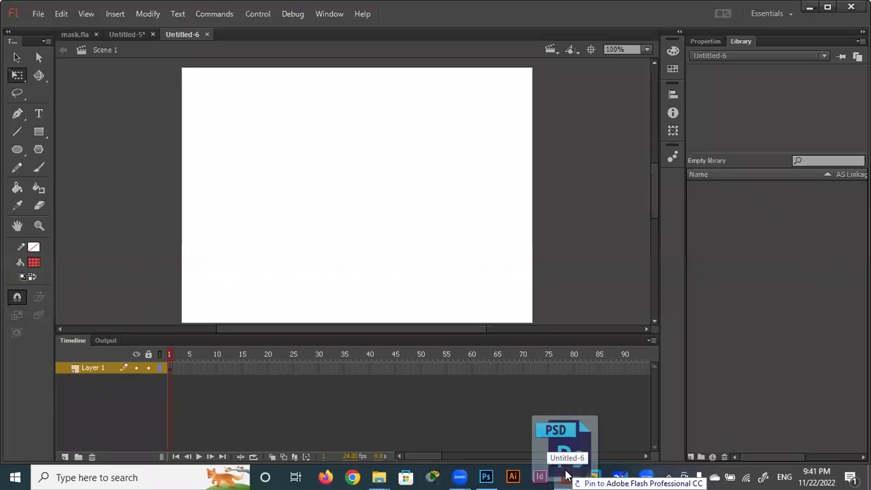
mouse_move(567, 474)
mouse_down()
mouse_move(674, 367)
mouse_move(473, 238)
mouse_up()
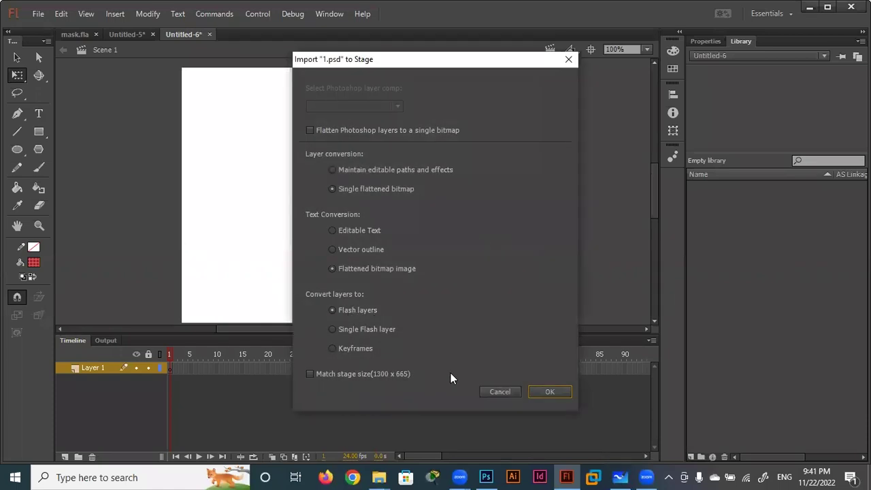
- Import 1.psd as layers, delete the empty bottom Layer 1, and zoom the stage to 25%
click(549, 394)
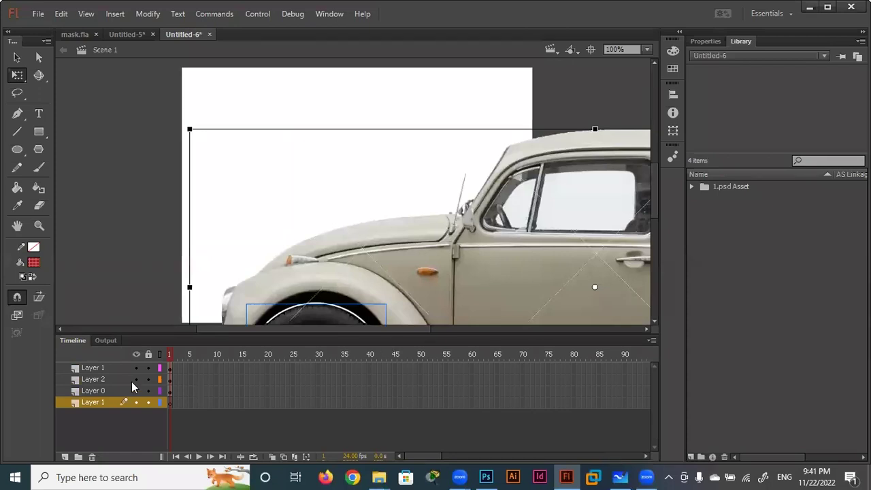
double_click(97, 402)
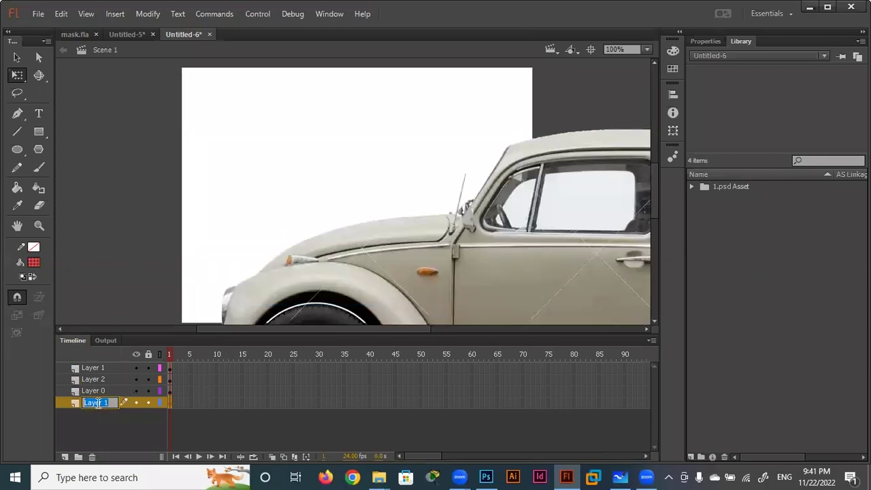
click(90, 457)
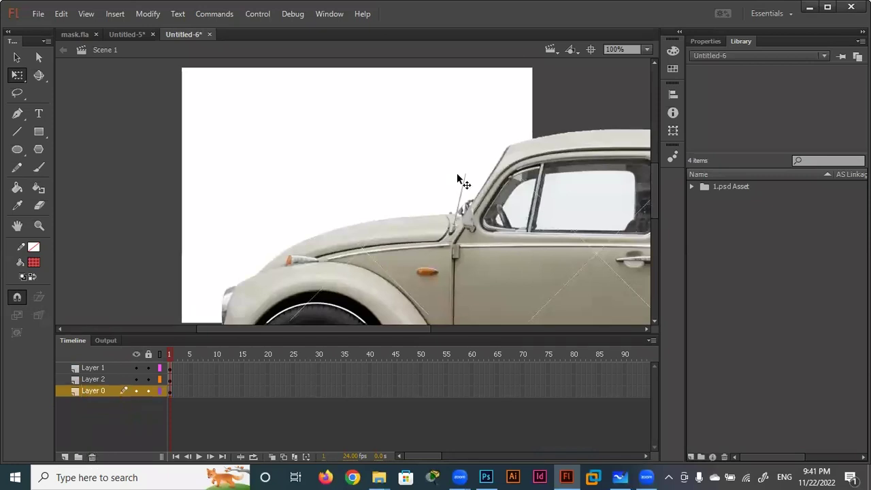
click(647, 49)
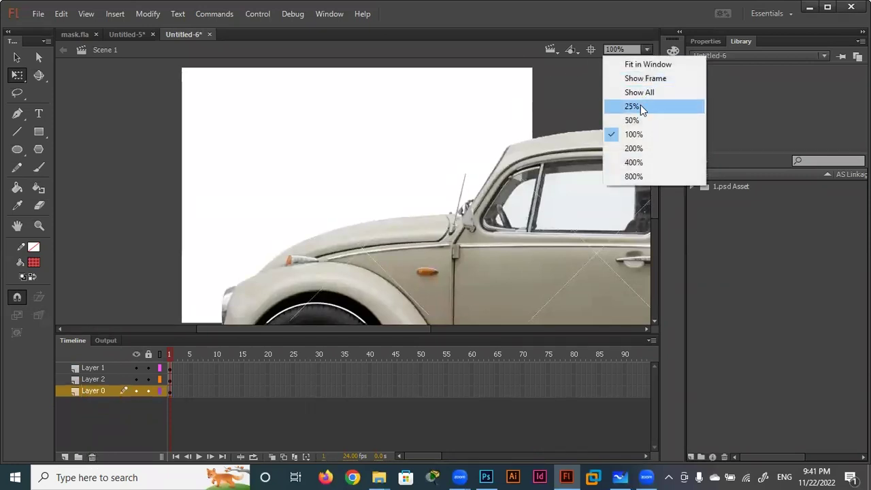
click(640, 105)
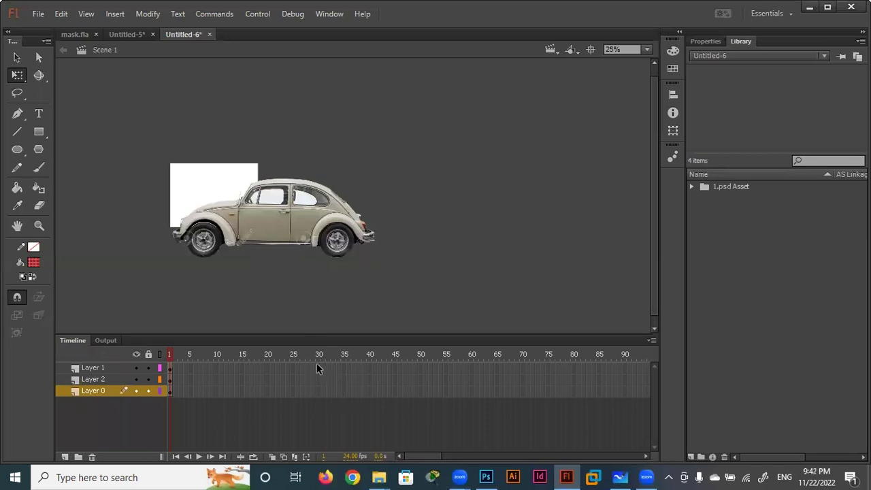
- Extend all three layers to frame 30 with keyframes at frames 15 and 16, removing extra frame 31
drag(318, 368, 316, 409)
key(F5)
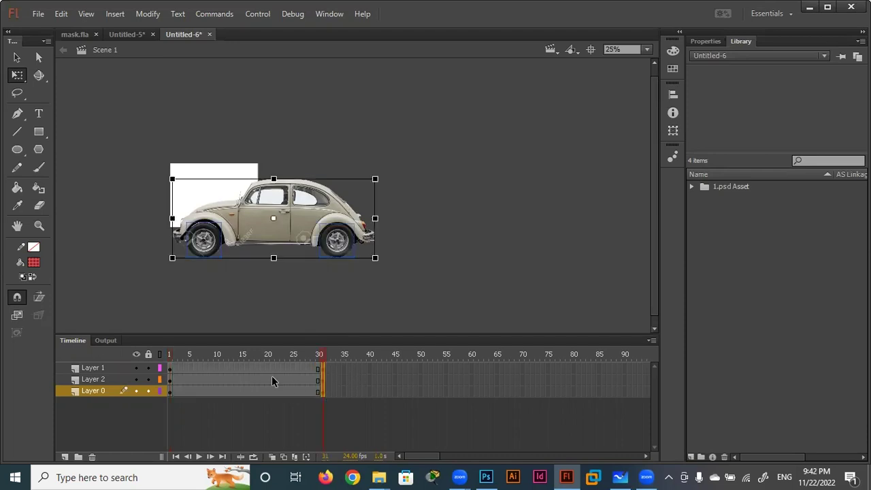
drag(240, 367, 239, 403)
key(F6)
drag(250, 369, 247, 405)
drag(321, 368, 320, 390)
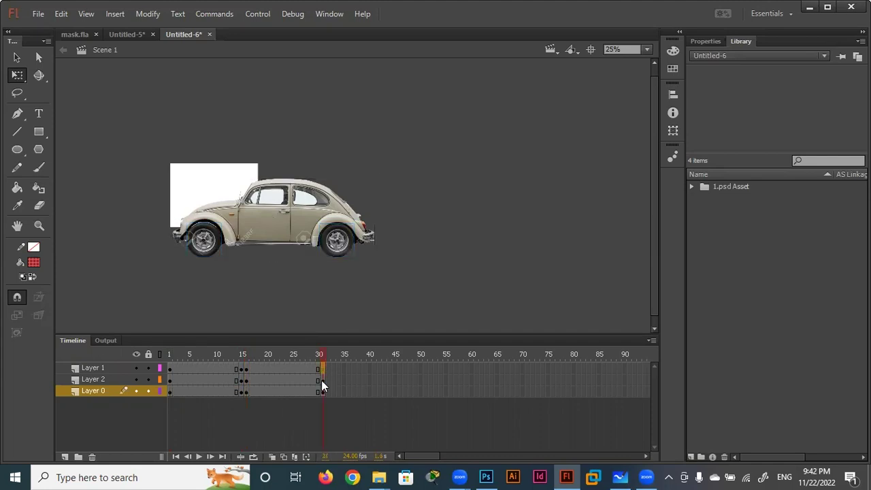
key(F6)
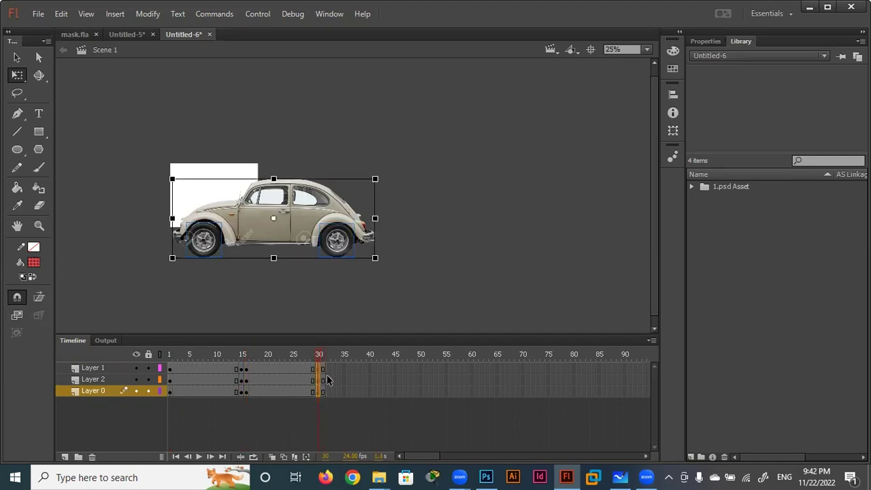
right_click(321, 386)
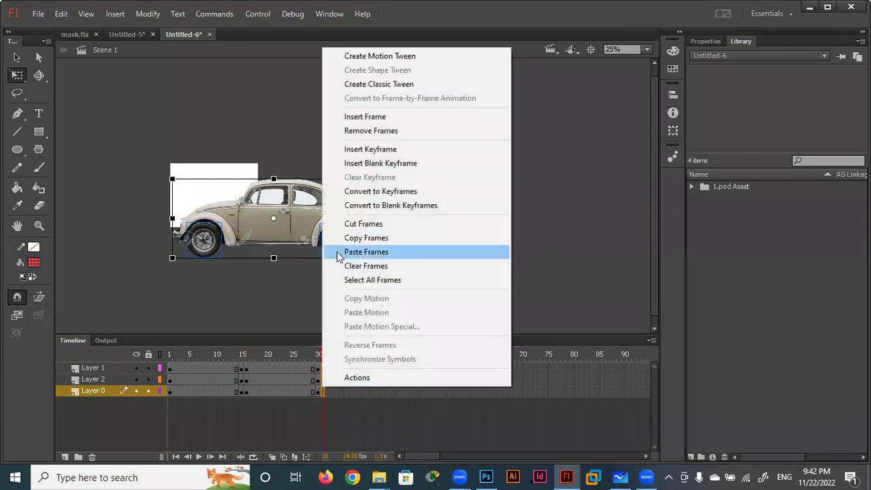
click(368, 130)
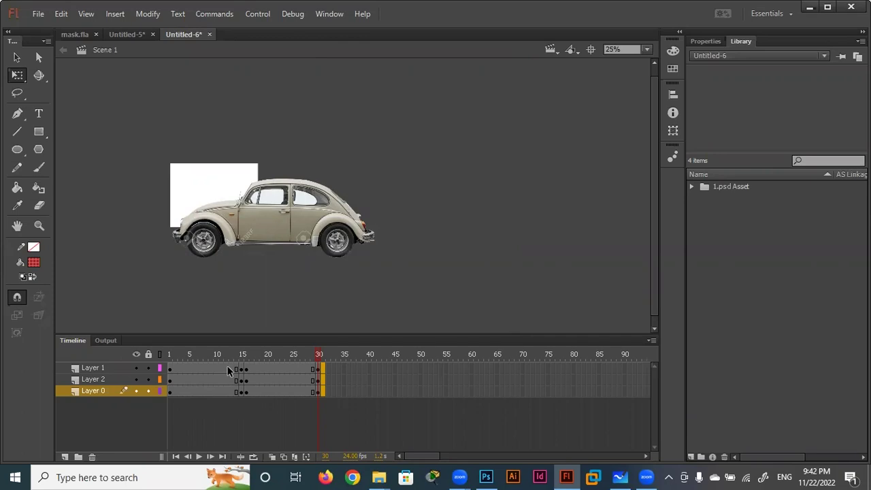
- Rename Layer 0 to 'body' and Layer 2 to 'b wheel'
click(97, 391)
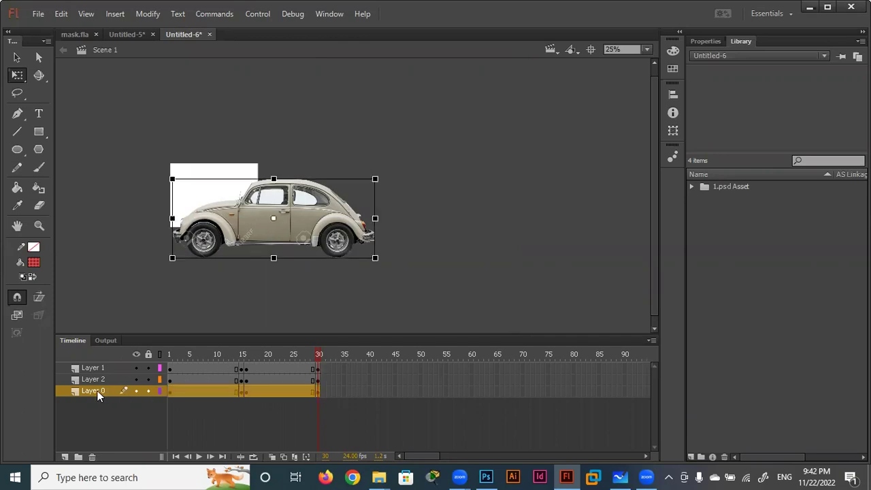
double_click(98, 392)
text(bo)
text(dy)
click(101, 379)
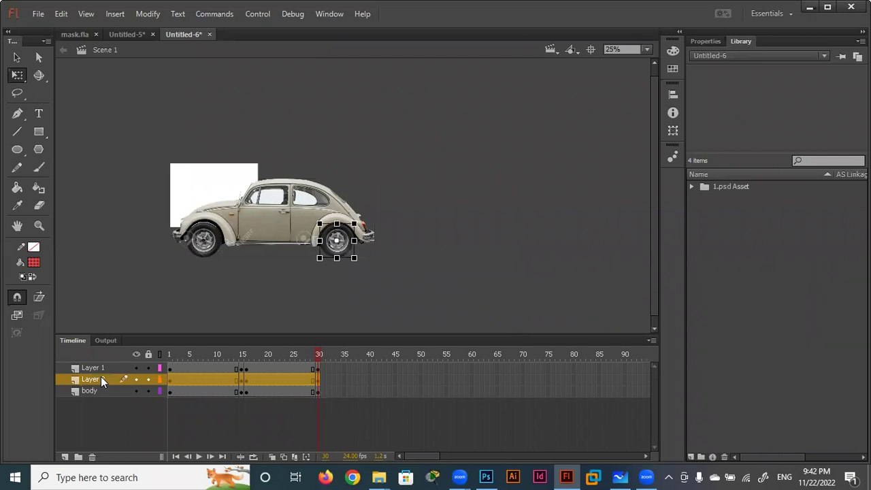
key(b)
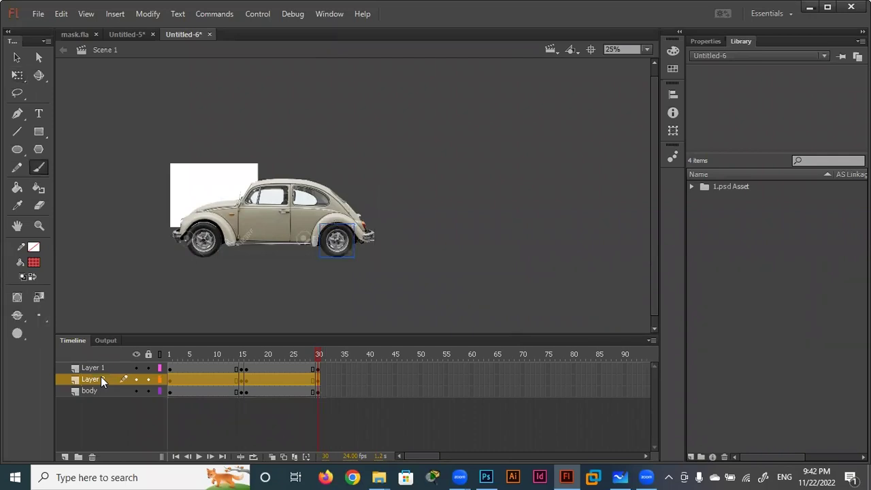
double_click(102, 379)
text(b wheel)
- Rename Layer 1 to 'f wheel', deselect everything and return to the first frame
click(98, 368)
double_click(99, 368)
text(f wheel)
key(Return)
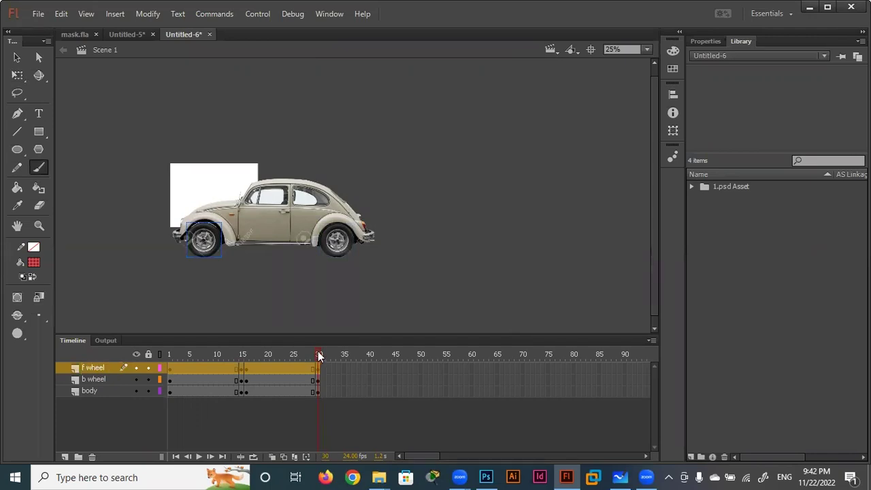
key(ctrl+shift+a)
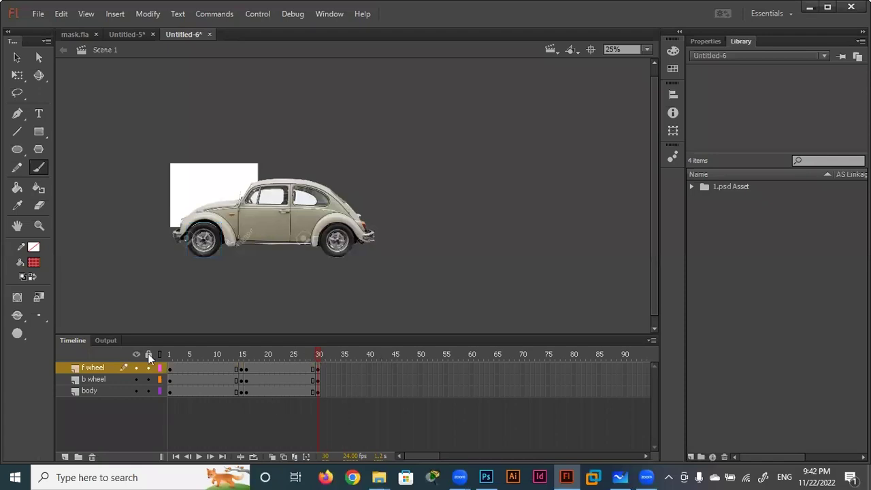
key(shift+comma)
- Add classic tweens over frames 1–14 and 15–29 on the f wheel layer
drag(337, 390, 224, 391)
right_click(193, 367)
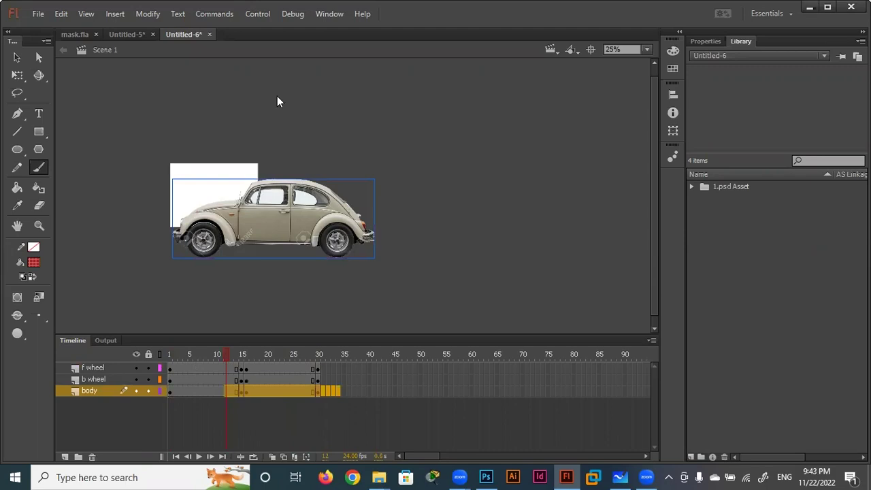
click(271, 63)
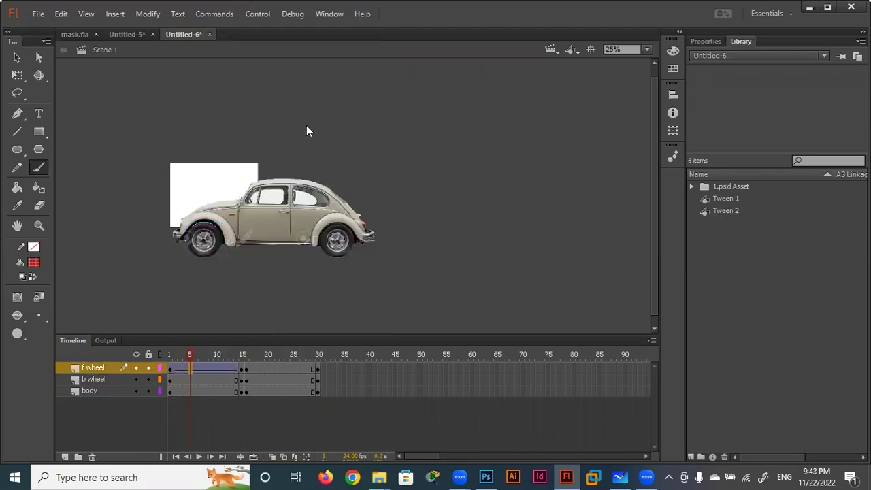
right_click(277, 369)
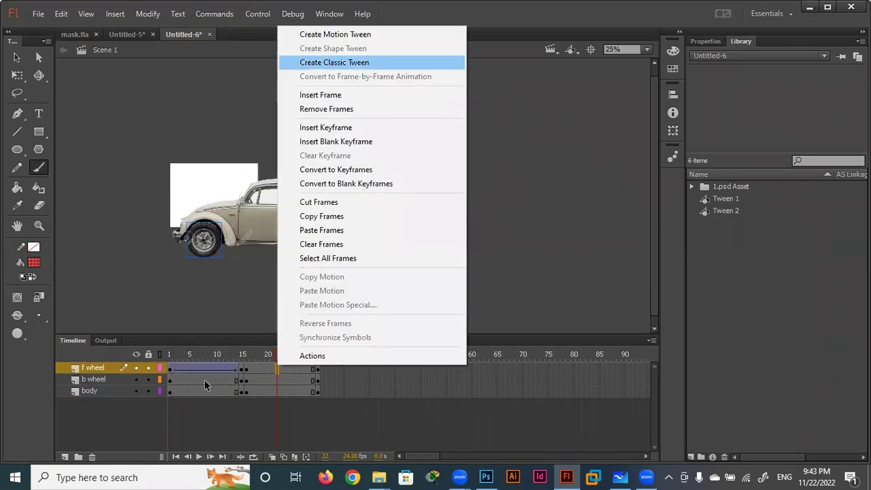
click(326, 62)
- Add the same two classic tweens on the b wheel layer, then check frames 1 and 15
right_click(205, 379)
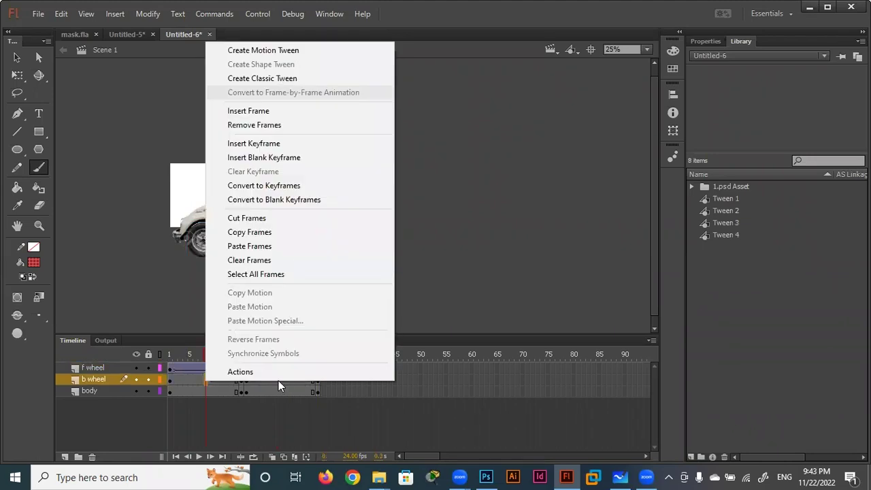
click(285, 75)
right_click(277, 379)
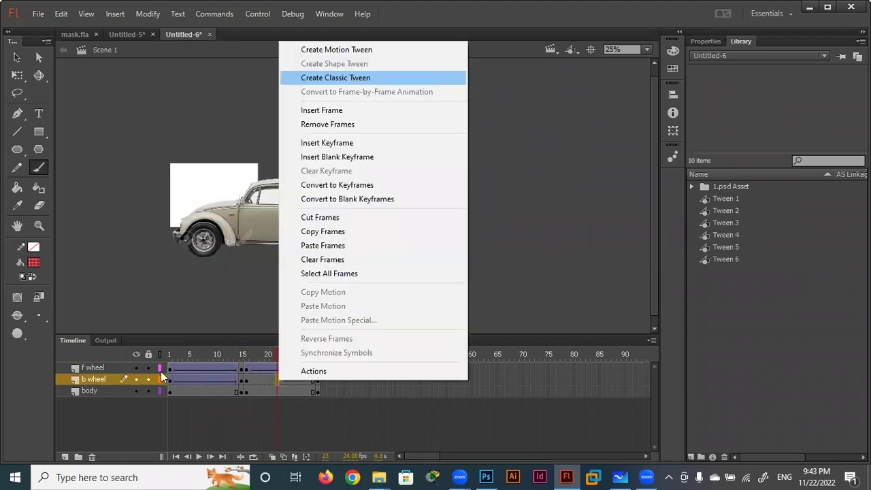
click(327, 75)
click(170, 370)
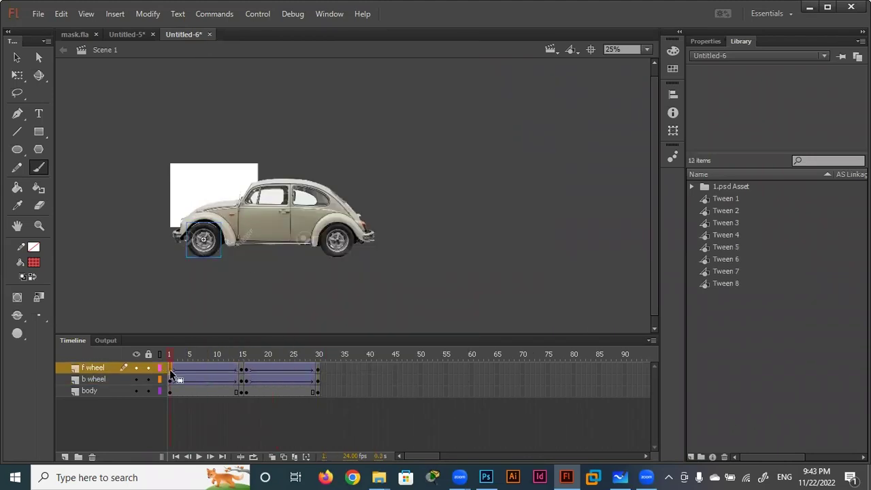
click(240, 369)
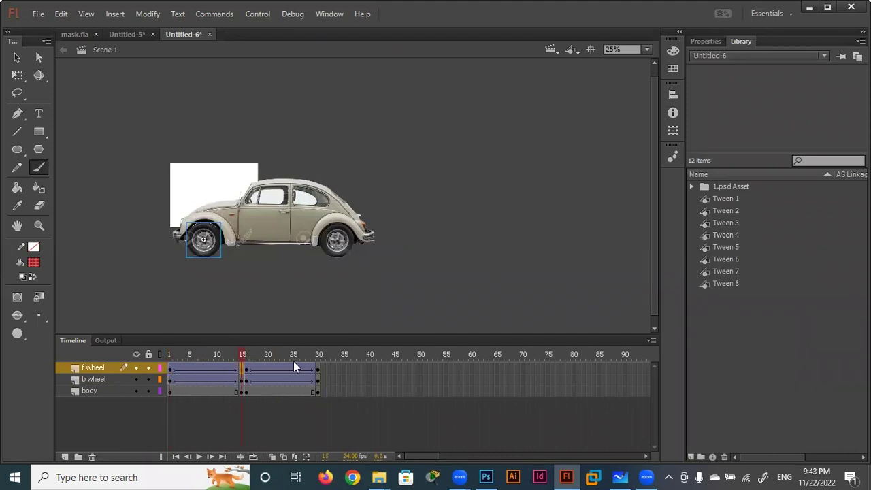
click(170, 370)
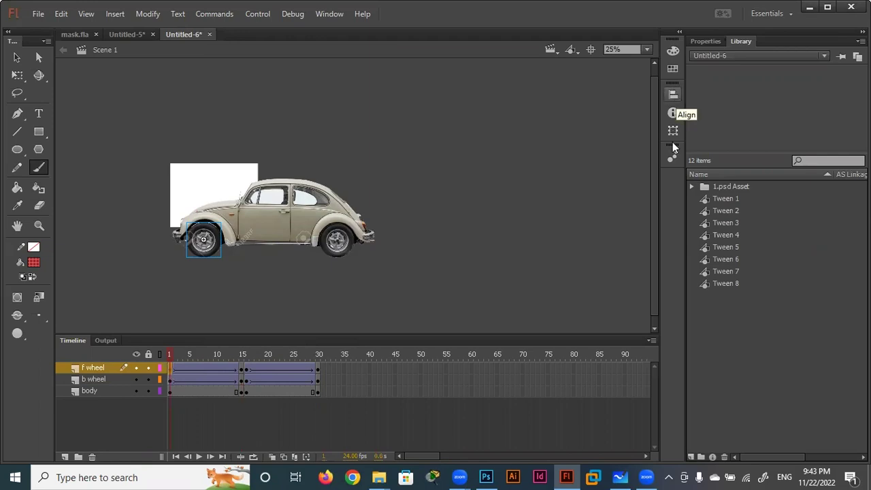
- Rotate the front wheel -1° at frame 1 using the Transform panel
key(ctrl+t)
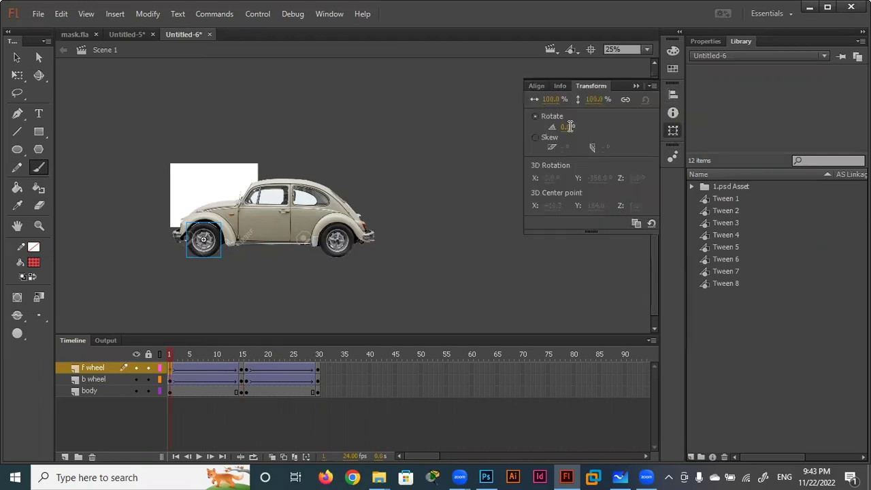
text(1)
key(BackSpace)
text(-1)
key(Return)
- Rotate the front wheel 360° at its frame-15 keyframe
click(240, 369)
key(ctrl+t)
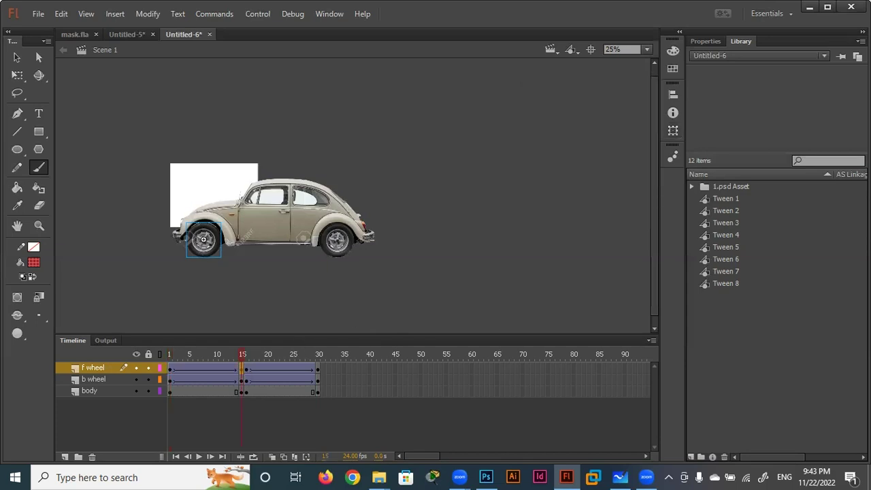
click(17, 75)
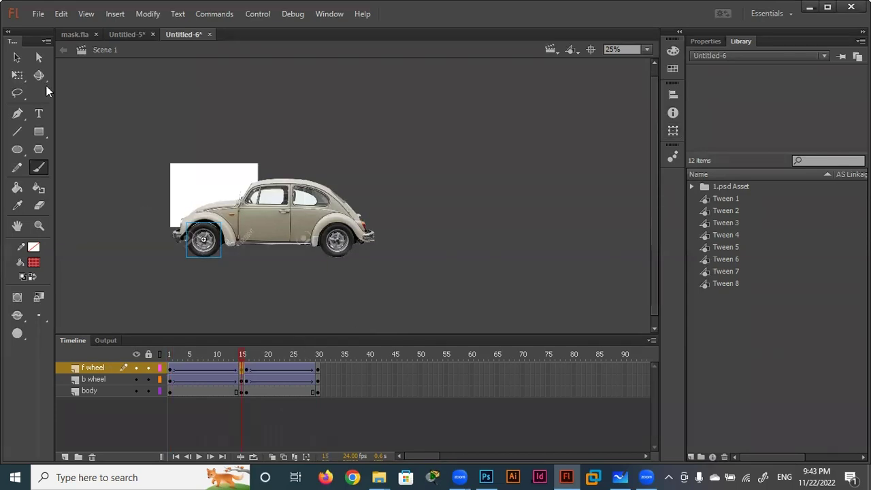
key(ctrl+t)
click(569, 127)
text(360)
key(Return)
- Rotate the front wheel 179° at frame 16 and close the Transform panel
click(247, 369)
click(671, 130)
click(671, 130)
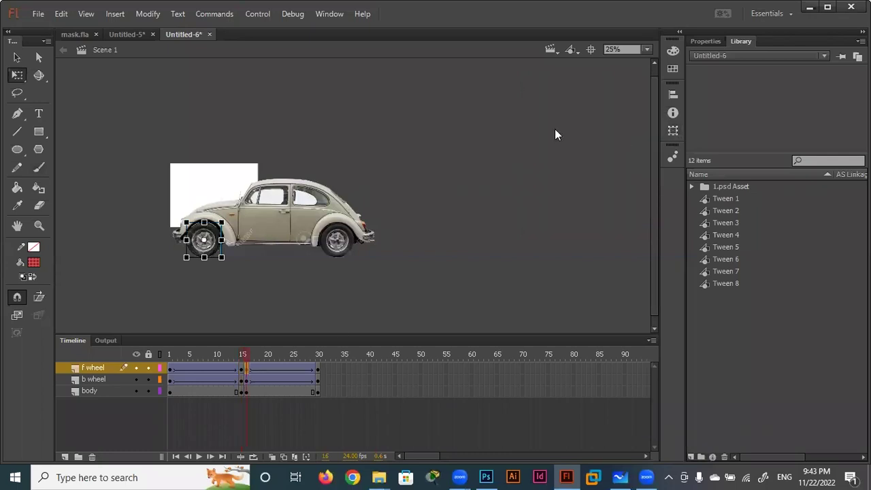
click(573, 128)
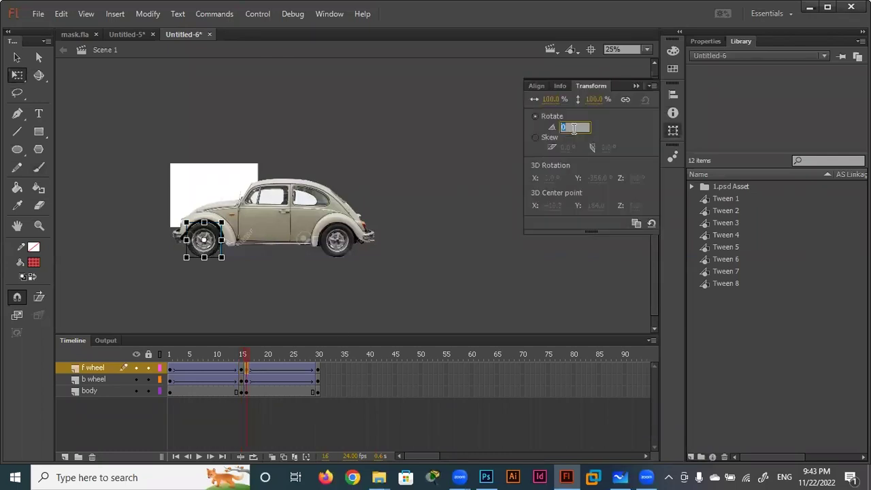
text(179)
key(Return)
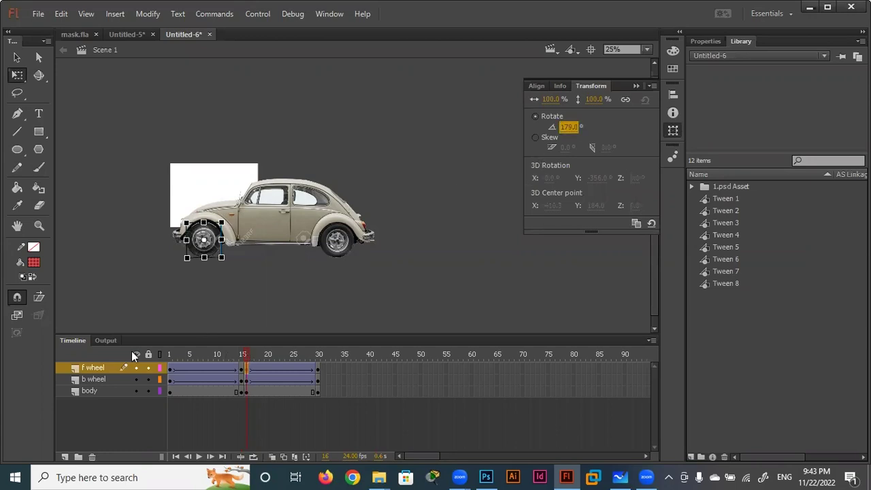
key(ctrl+t)
- Scrub the timeline and play the animation from frame 1 to preview the wheel
drag(218, 355, 196, 355)
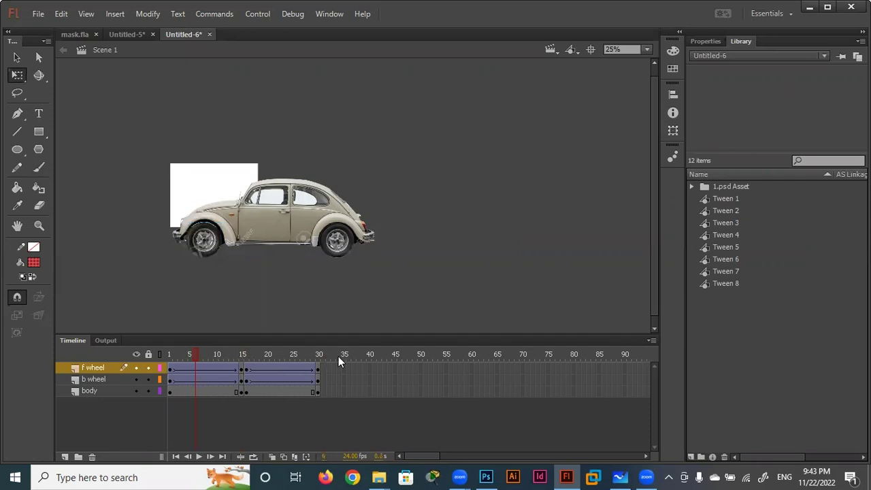
click(169, 355)
key(Return)
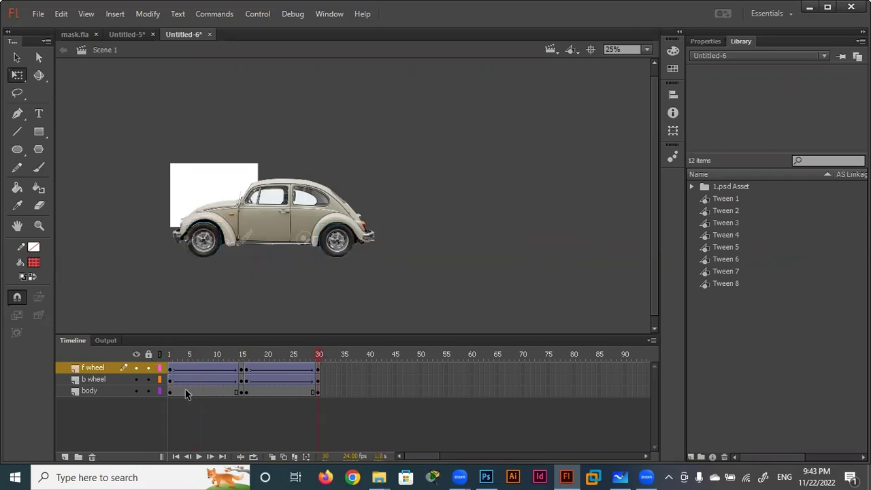
- Rotate the rear wheel -1° at frame 1
click(170, 379)
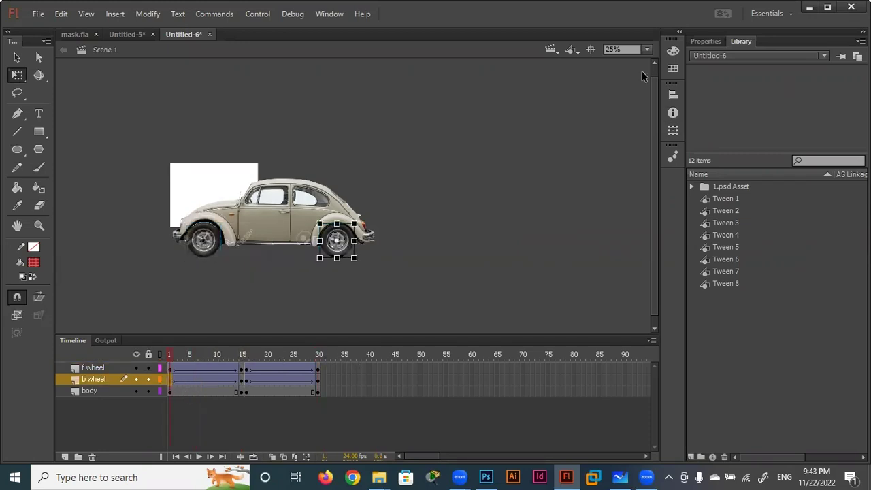
click(673, 131)
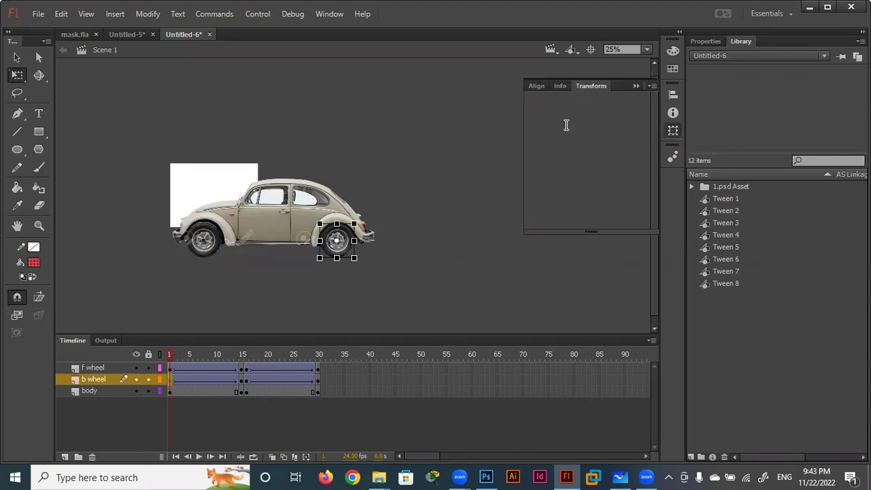
click(565, 126)
text(-1)
key(Return)
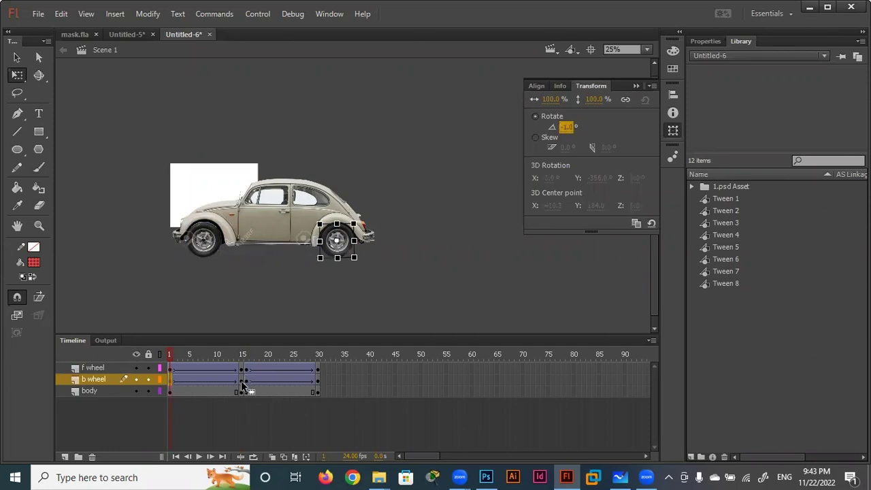
- Rotate the rear wheel 360° at frame 15
click(241, 383)
click(674, 131)
click(565, 127)
text(360)
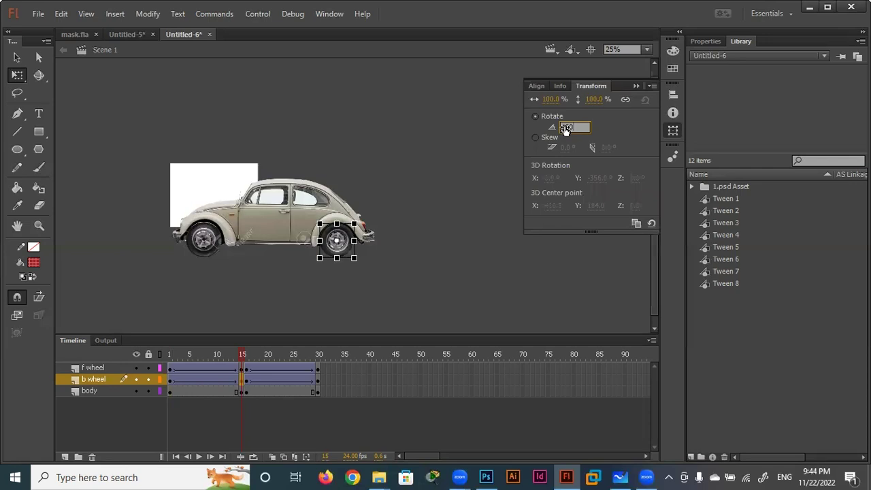
key(Return)
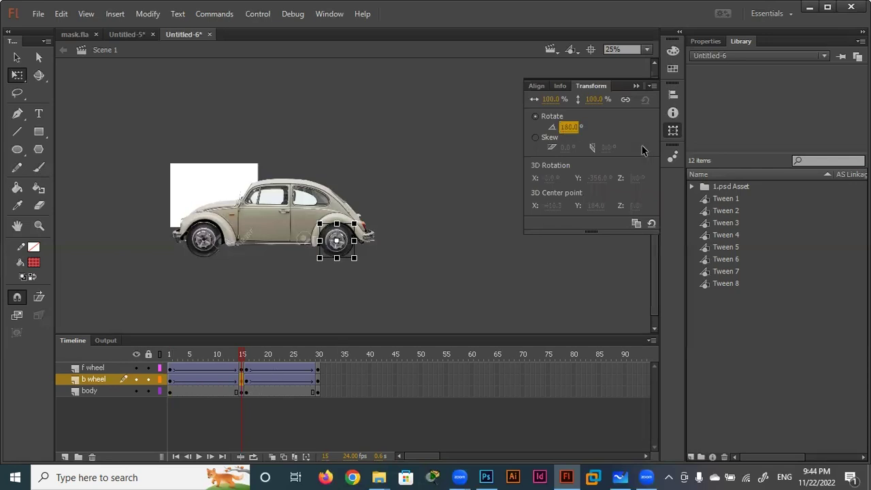
- Rotate the rear wheel 179° at frame 16
click(246, 379)
click(672, 130)
click(567, 128)
text(179)
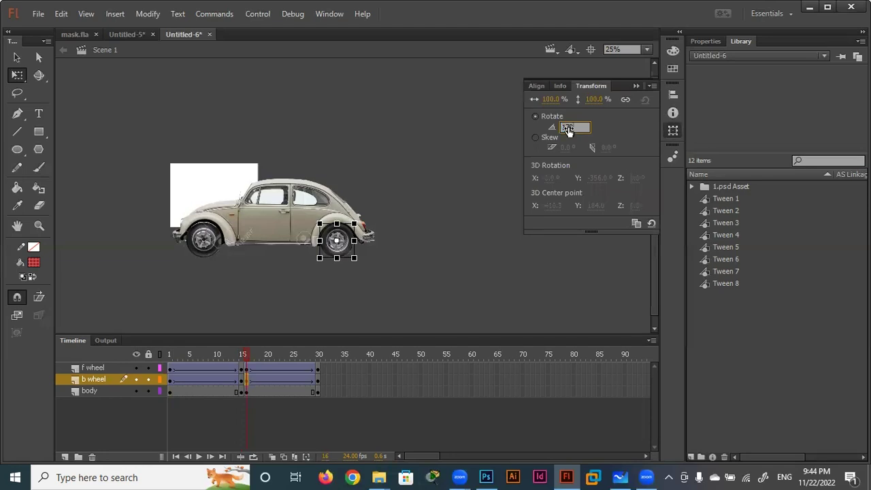
key(Return)
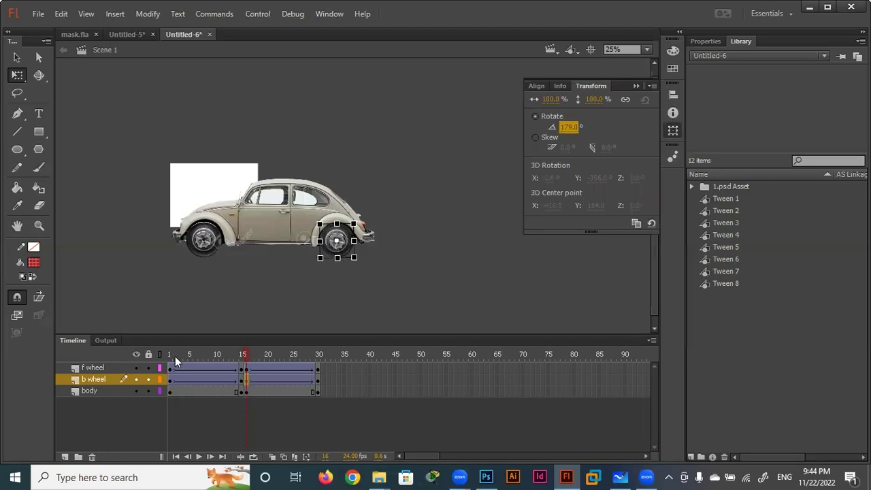
- Preview the wheel animation, then select all frames of the three car layers
click(178, 354)
key(comma)
key(comma)
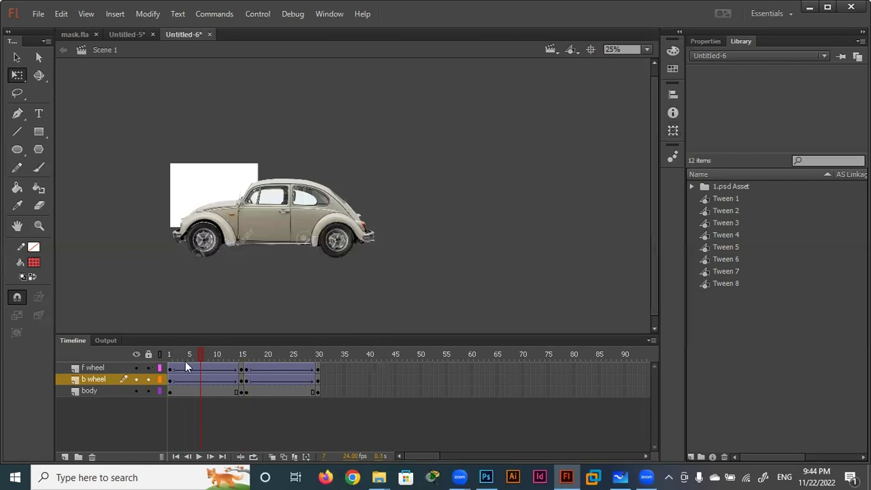
click(319, 368)
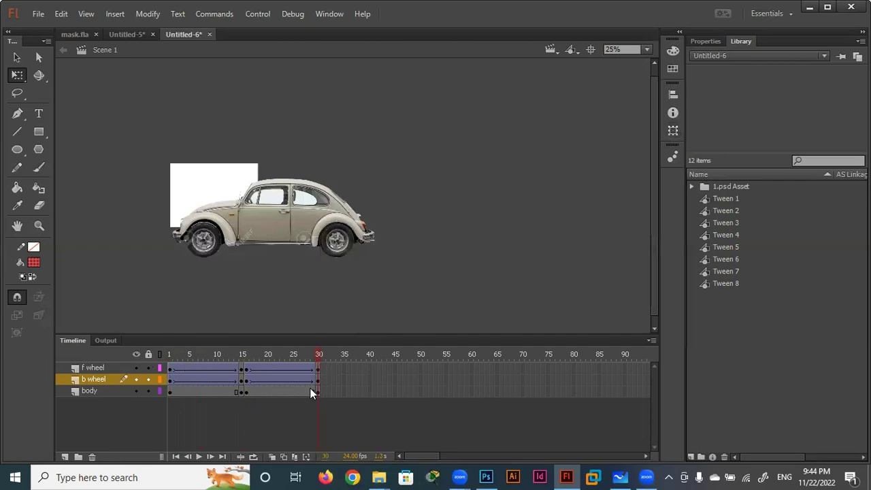
drag(226, 385, 239, 369)
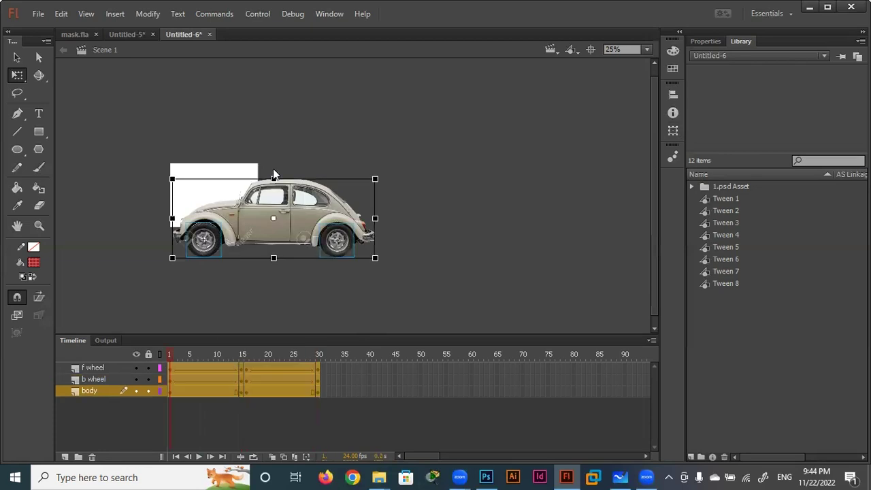
- Copy the selected car frames and create a new symbol named 'old car'
key(shift+F10)
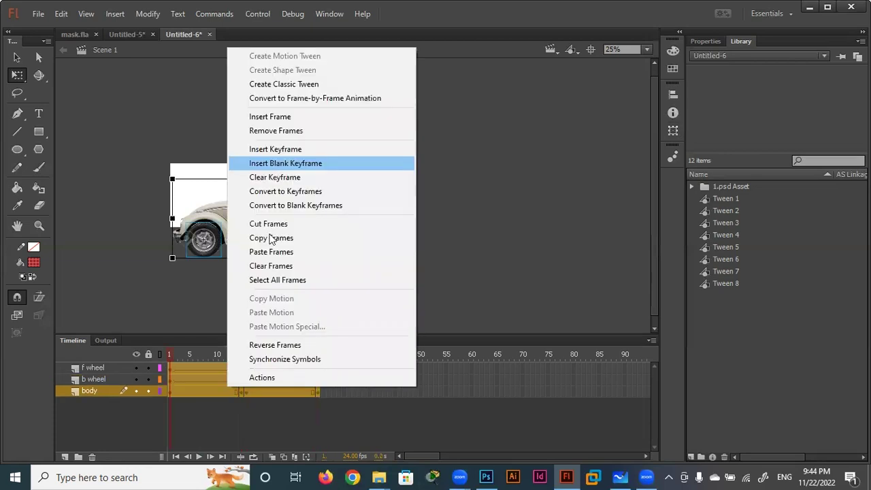
click(169, 54)
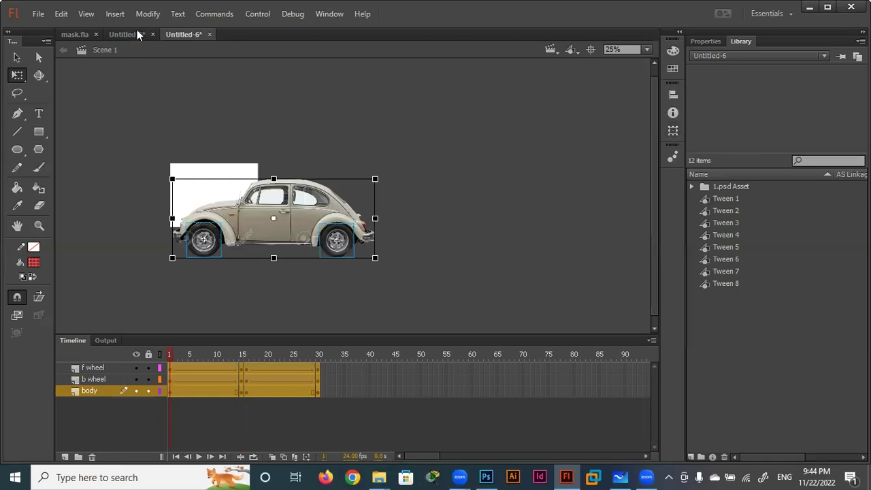
click(115, 13)
click(145, 29)
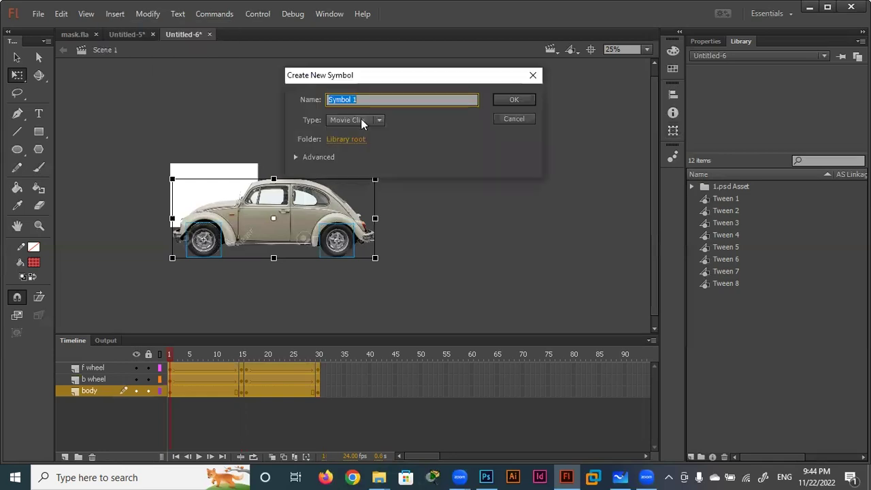
text(old car)
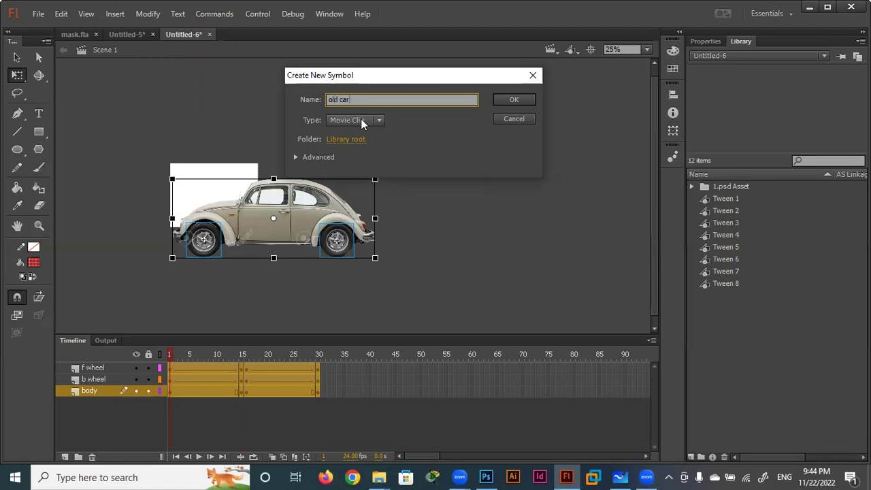
key(Return)
- Paste the car frames into the old car symbol's first frame and return to Scene 1
right_click(169, 368)
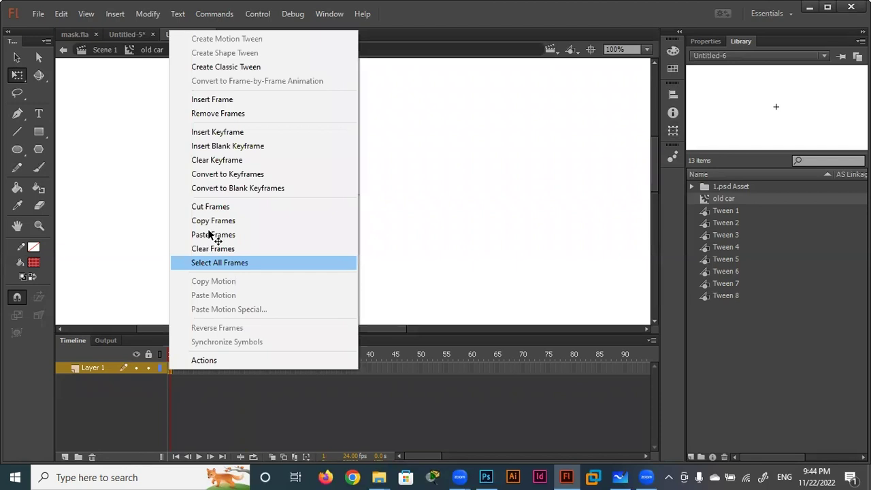
click(209, 234)
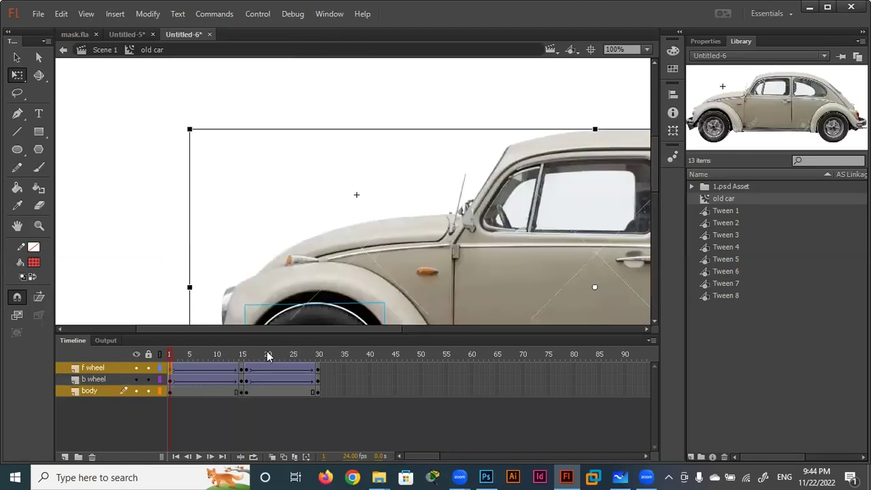
click(122, 175)
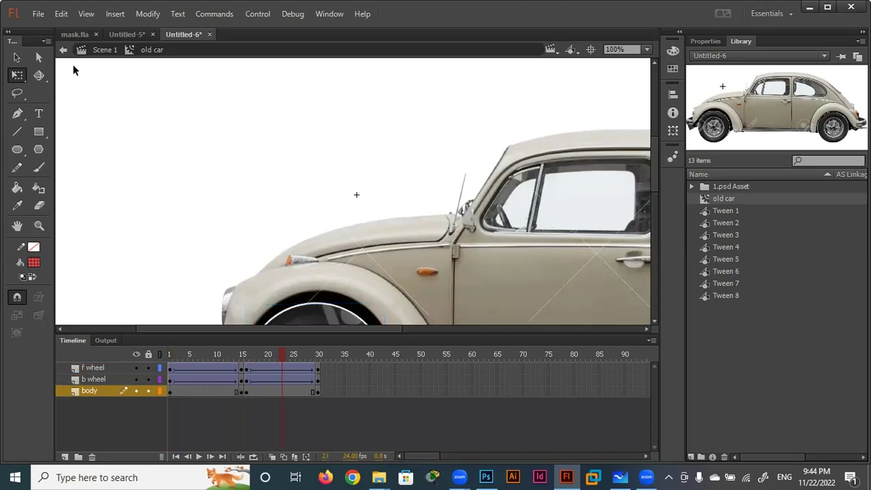
key(ctrl+e)
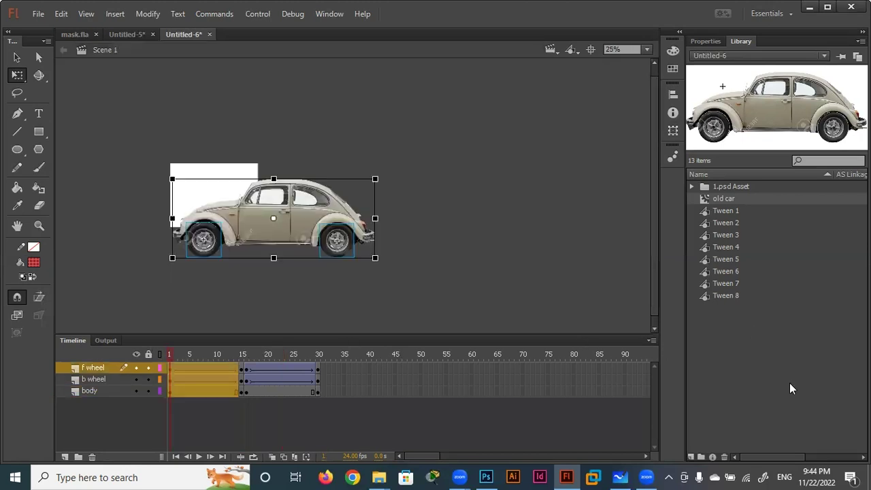
- Create a Library folder and move the old car symbol and tweens into it
click(702, 456)
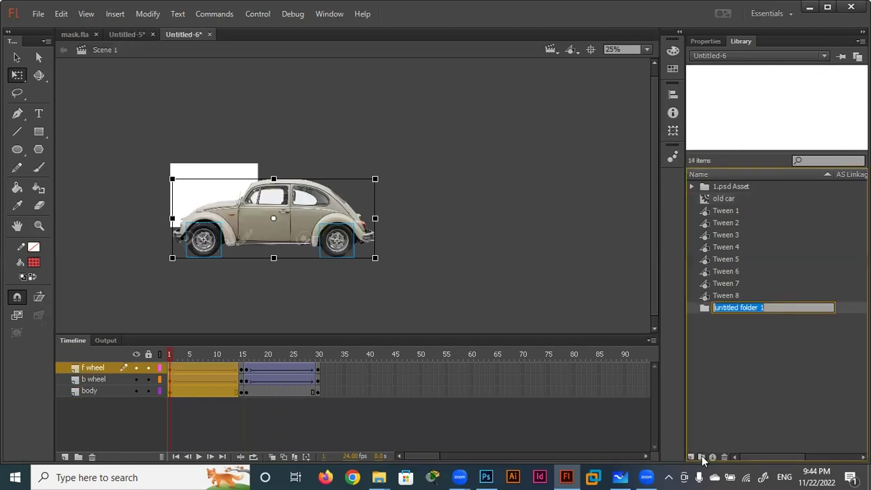
text(old)
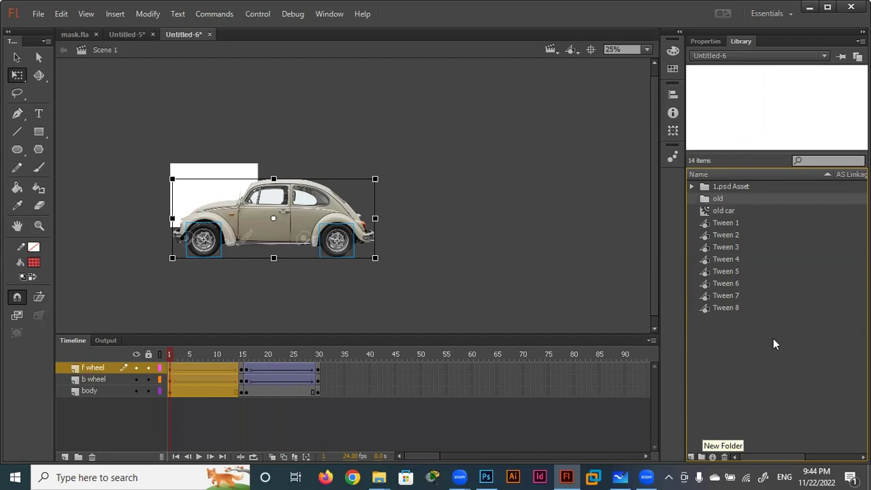
mouse_move(712, 209)
mouse_down()
mouse_move(708, 199)
mouse_move(718, 193)
mouse_up()
click(719, 193)
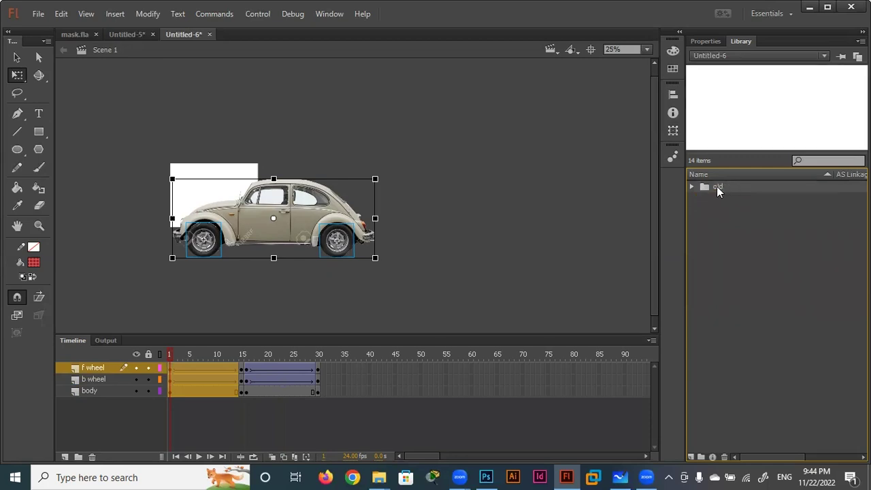
- Rename the folder to 'old car', add a new layer and delete the f wheel layer
double_click(718, 187)
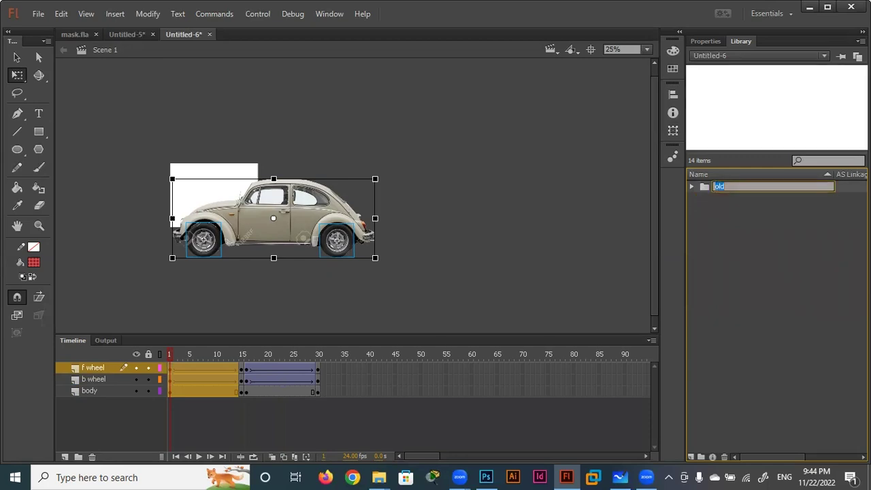
key(Right)
text(car)
key(Return)
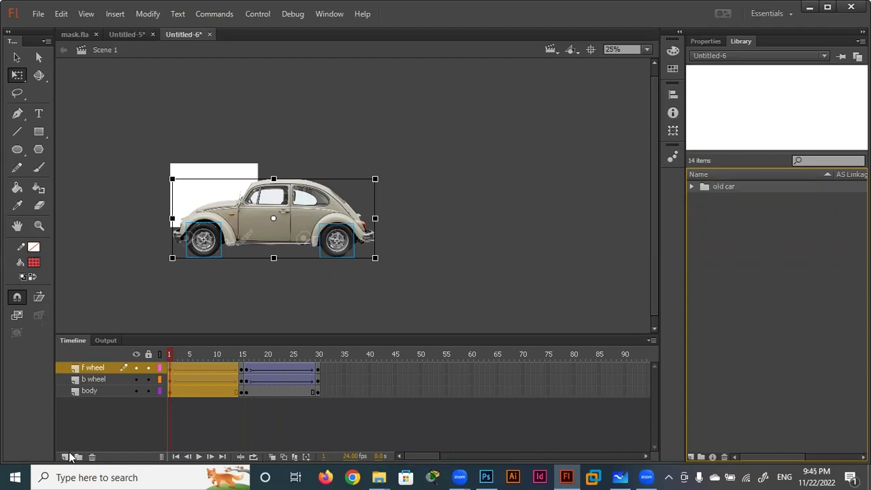
click(65, 456)
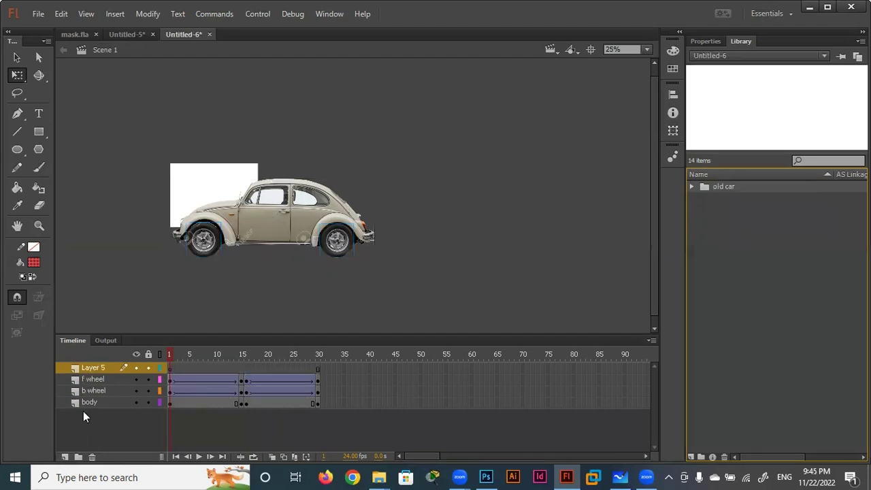
click(92, 456)
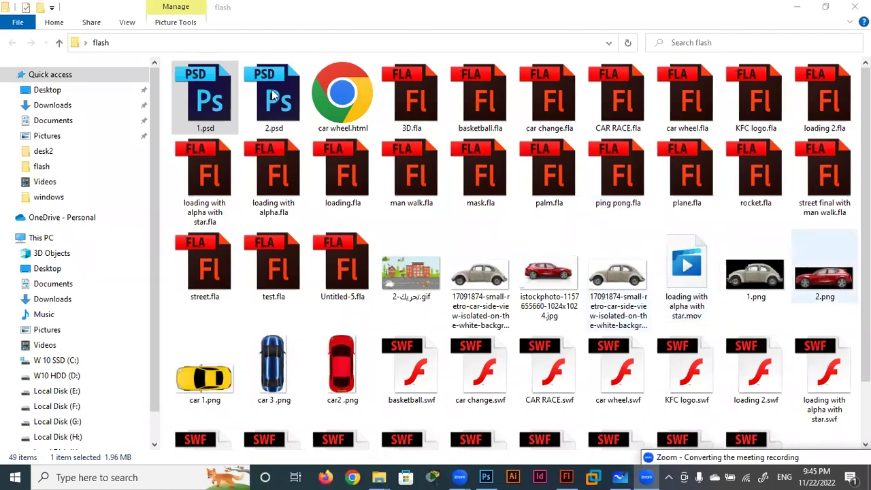
- Drag 2.psd from the flash folder onto the Flash stage in Scene 1
drag(384, 326, 568, 476)
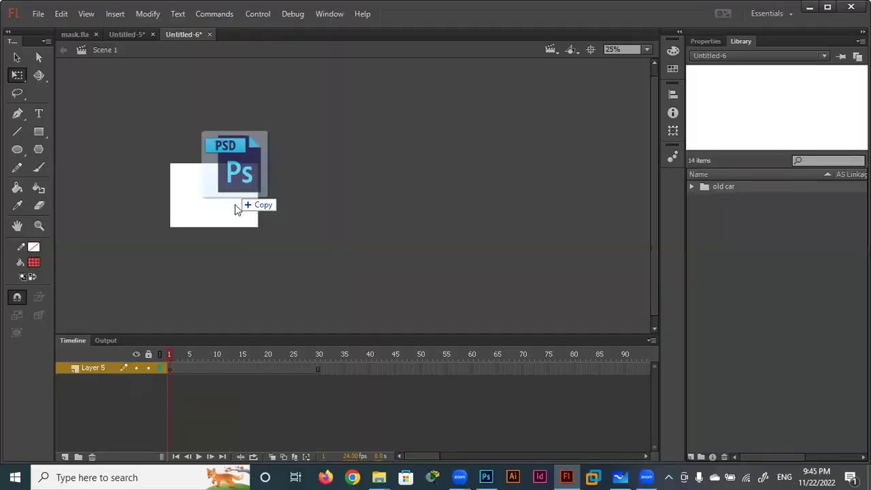
drag(568, 476, 234, 204)
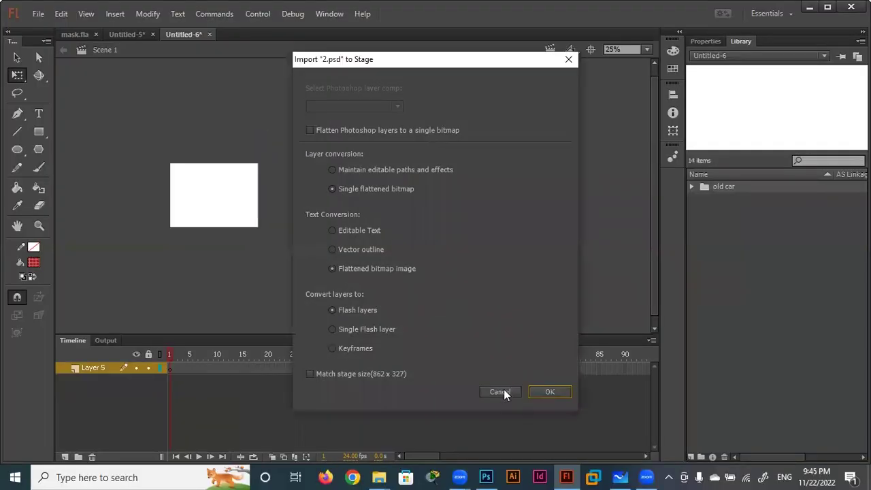
- Import 2.psd onto the stage and remove the empty Layer 5
click(548, 390)
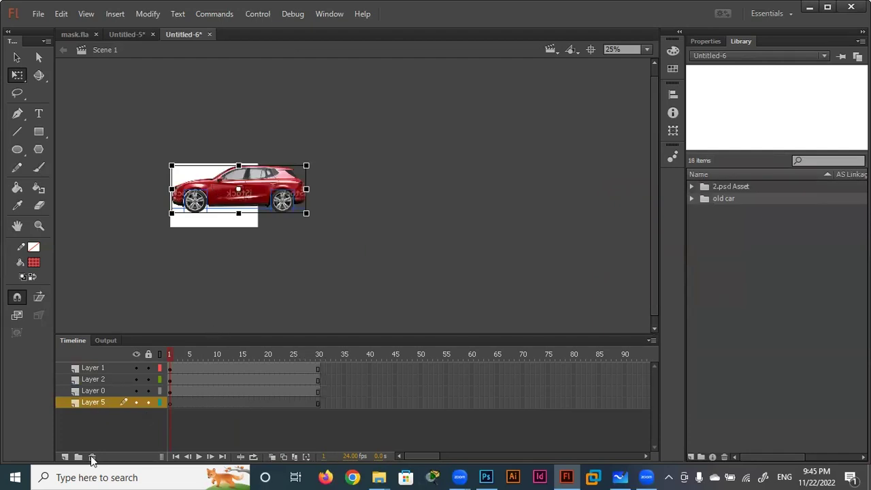
click(92, 402)
key(ctrl+z)
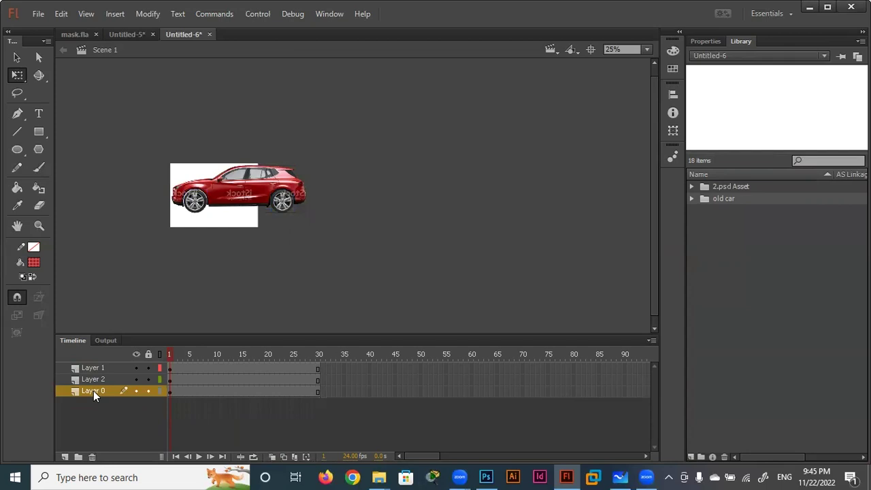
- Rename Layer 0 to body
click(93, 390)
double_click(98, 391)
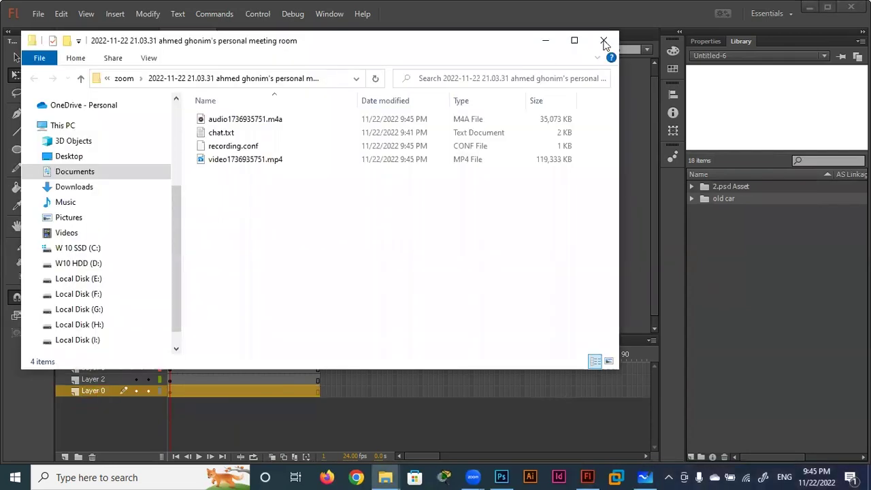
click(93, 392)
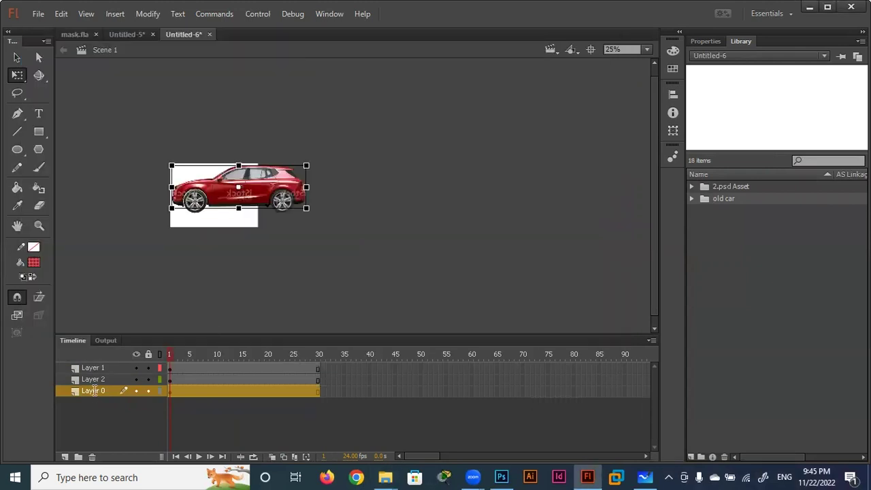
double_click(94, 391)
text(bo)
- Rename Layer 2 to b wheel and Layer 1 to f wheel
click(97, 380)
double_click(97, 381)
text(b wheel)
key(Return)
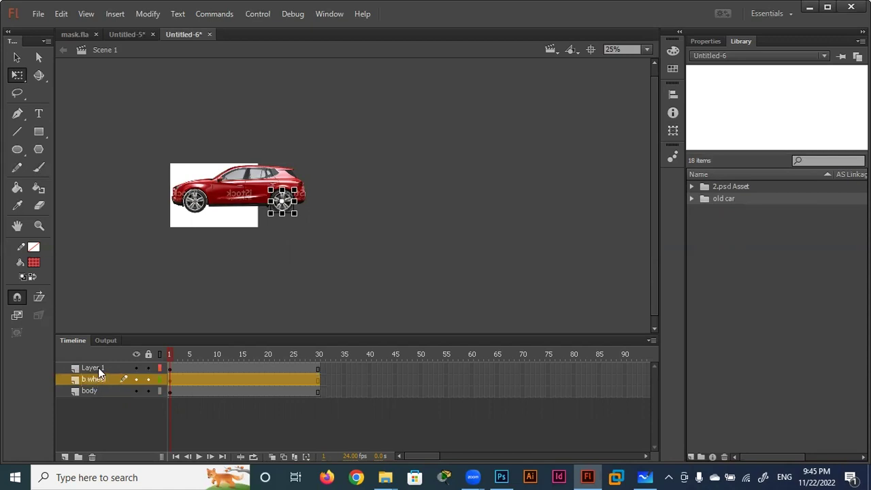
double_click(98, 368)
text(f wheel)
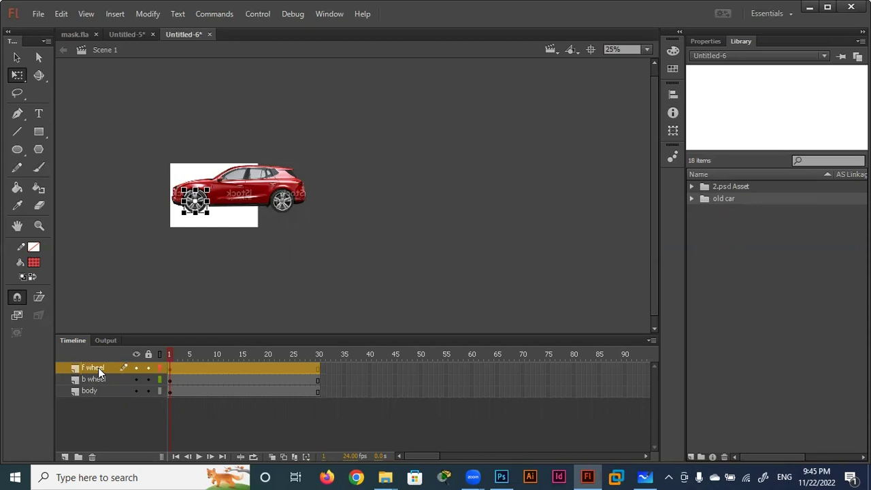
- Insert keyframes at frames 15, 16 and 30 on the f wheel and b wheel layers
click(240, 368)
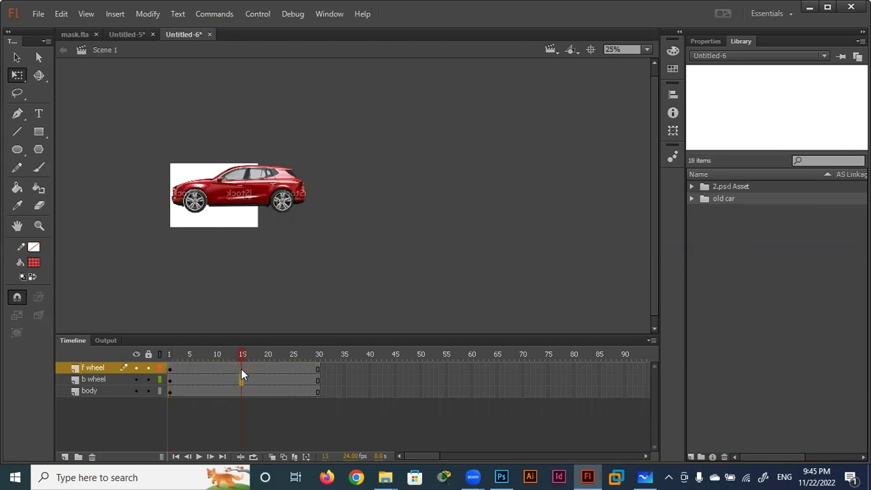
click(241, 379)
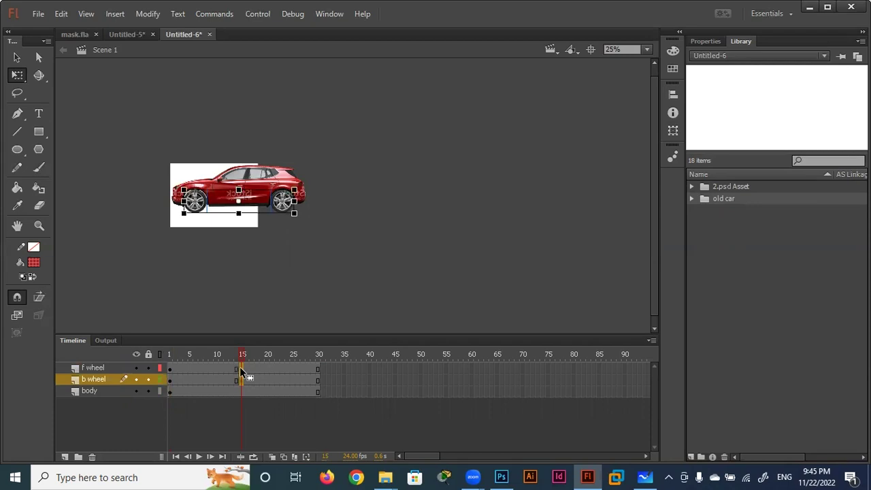
click(247, 369)
click(247, 380)
drag(319, 371, 319, 377)
key(F6)
- Create classic tweens on f wheel for frames 1–15 and 16–30
right_click(205, 368)
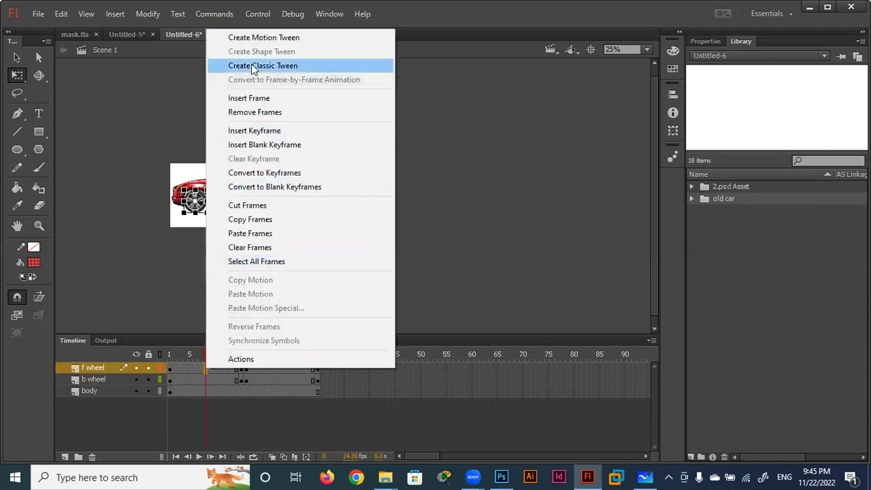
click(254, 65)
click(258, 366)
right_click(258, 366)
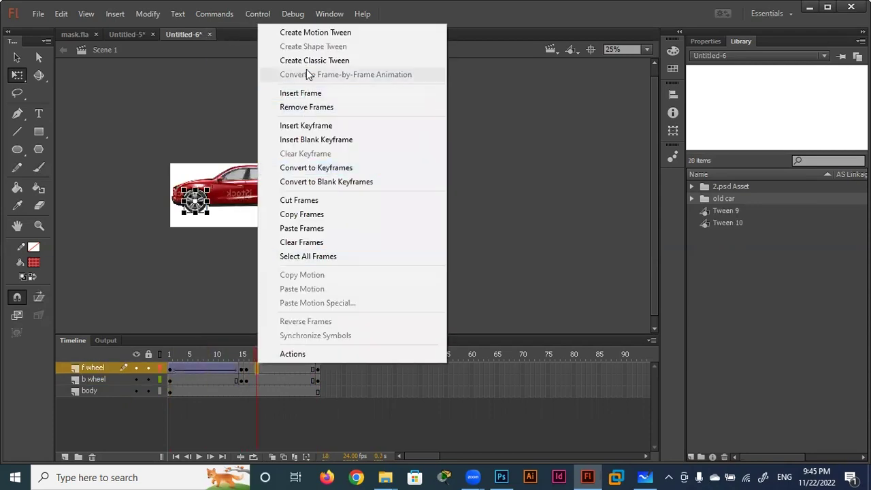
click(307, 60)
- Create classic tweens on b wheel for frames 1–15 and 16–30
right_click(191, 379)
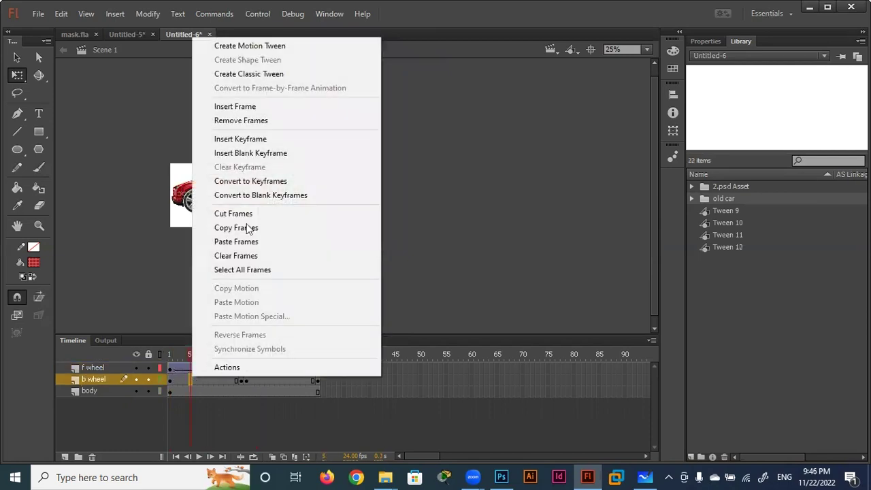
click(252, 73)
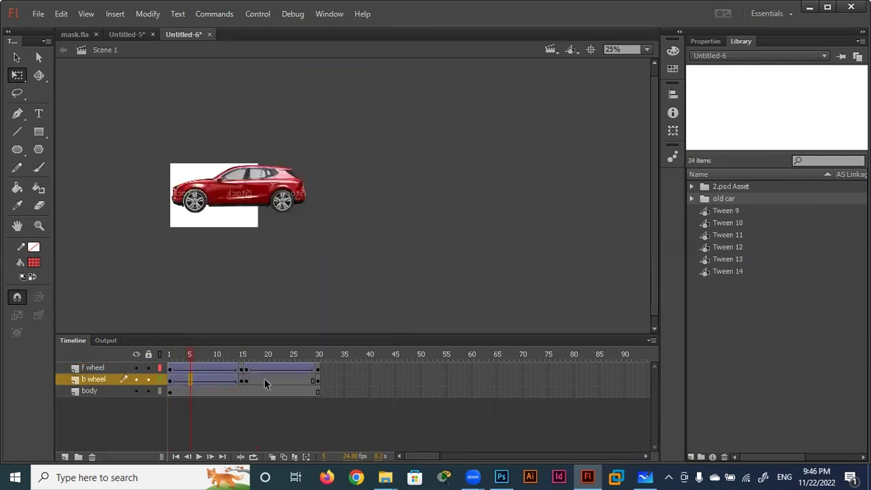
right_click(265, 379)
click(317, 77)
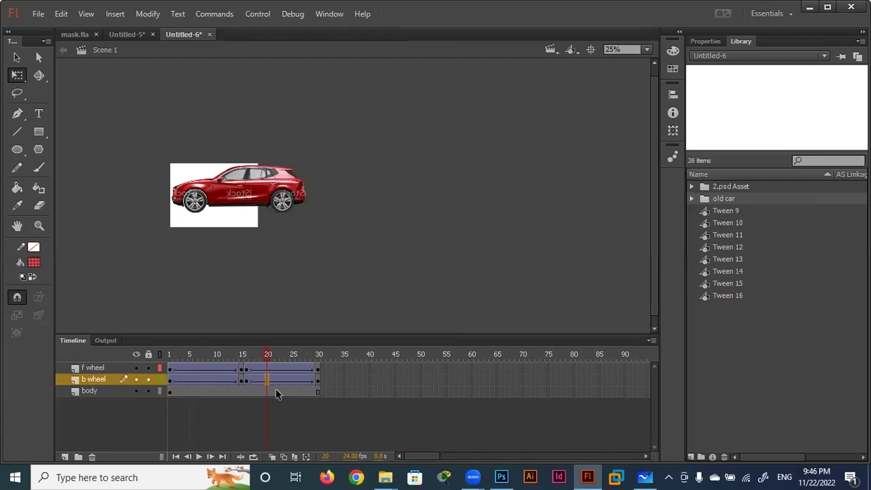
- Scrub the timeline between frames 1 and 30 to preview the wheel tweens
drag(266, 356, 141, 364)
click(318, 354)
drag(318, 354, 130, 357)
mouse_move(169, 352)
mouse_down()
mouse_move(300, 352)
mouse_move(159, 357)
mouse_move(325, 360)
mouse_up()
- Rotate the front wheel to 1° at frame 1 and 180° at frame 15
click(168, 369)
click(673, 131)
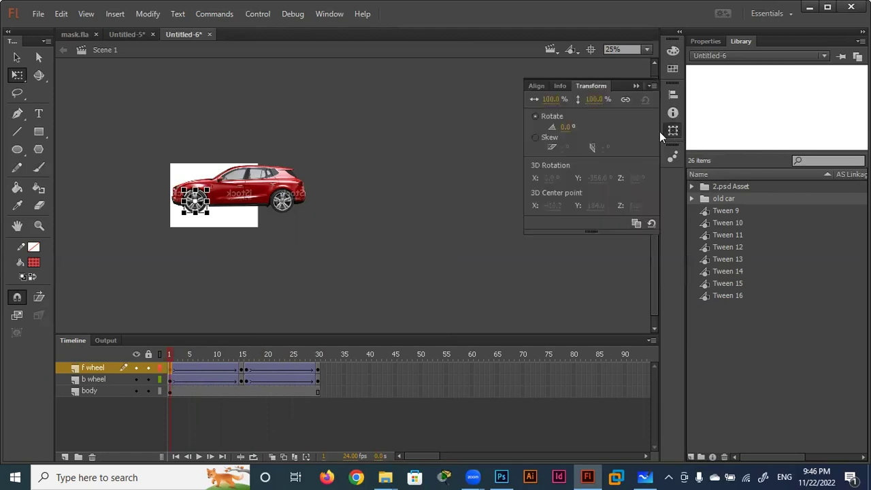
click(575, 128)
text(1)
key(Return)
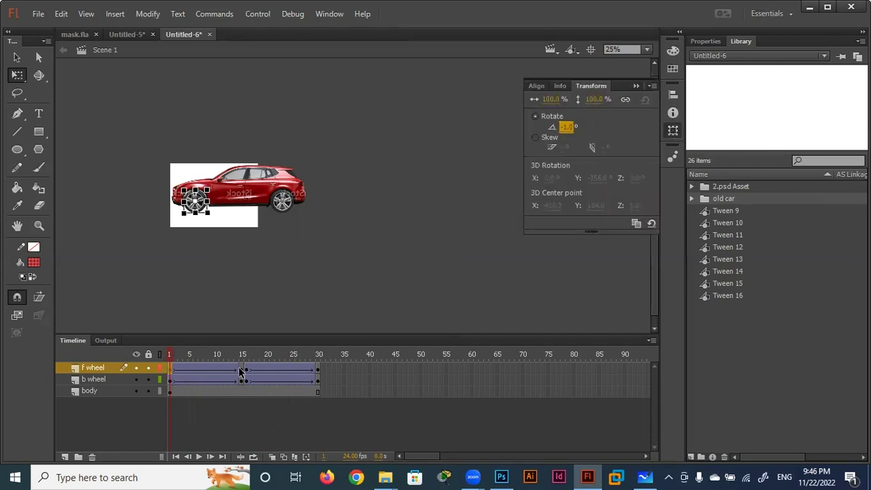
click(243, 369)
click(673, 131)
click(571, 128)
text(180)
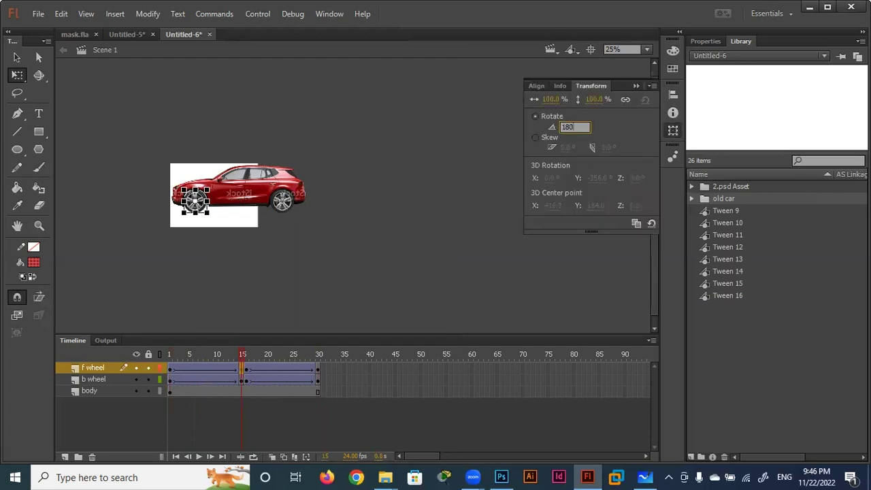
key(Return)
- Rotate the front wheel to 179° at frame 16 and the back wheel to 179° at frame 1
click(247, 370)
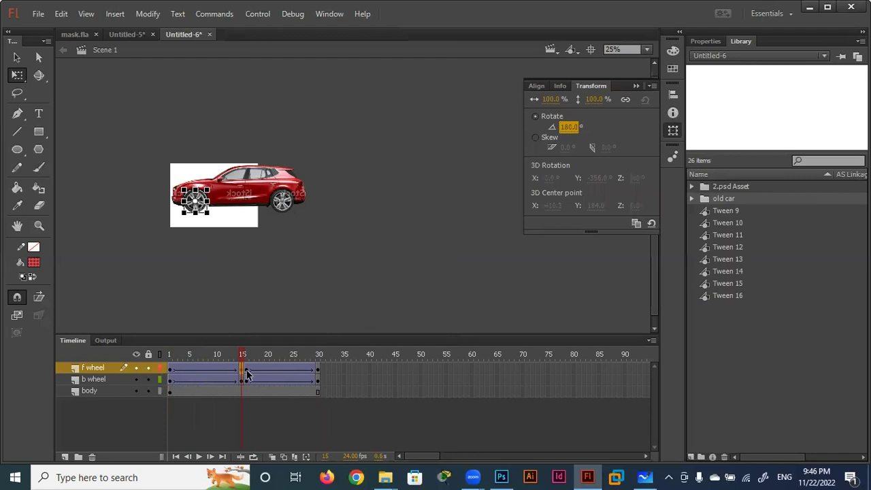
click(673, 131)
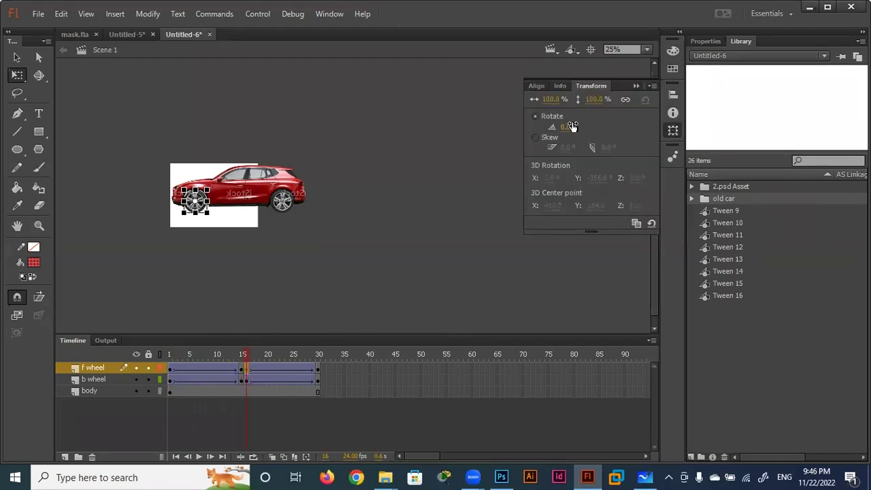
text(179)
key(Return)
click(170, 379)
click(673, 130)
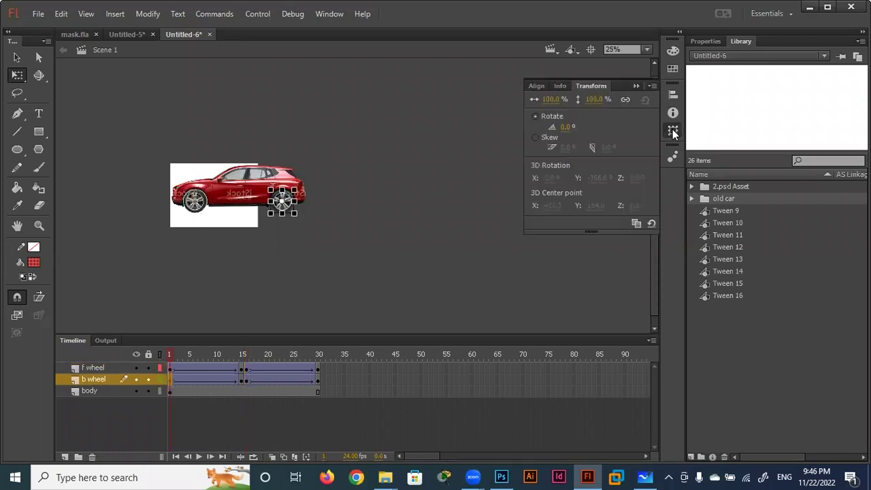
click(563, 127)
text(179)
key(Return)
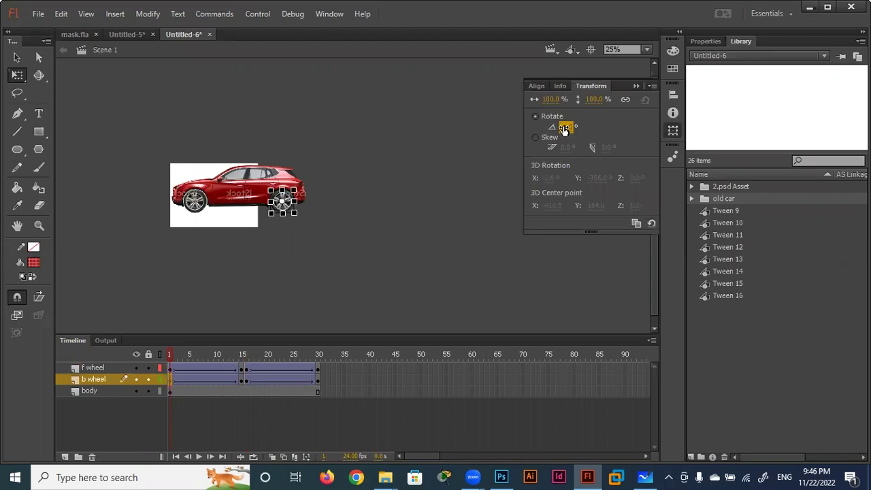
- Rotate the back wheel to 180° at frame 15 and 179° at frame 16, then scrub to check the spin
click(243, 379)
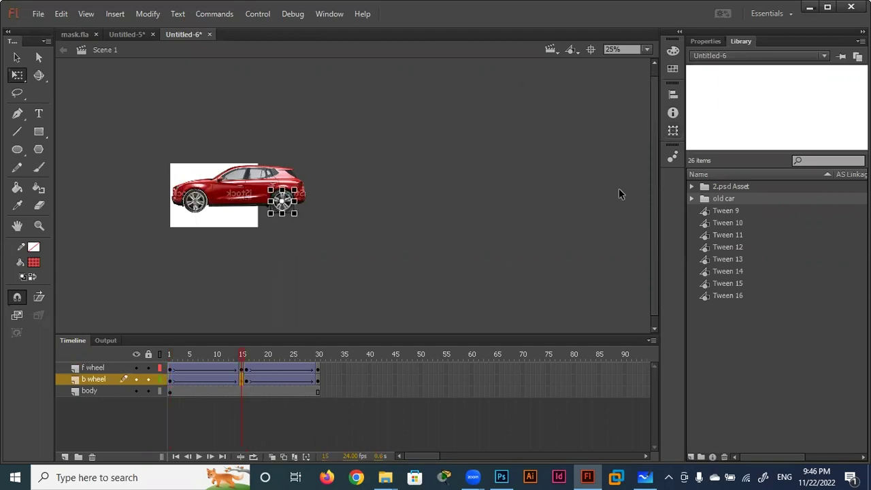
click(671, 133)
click(568, 128)
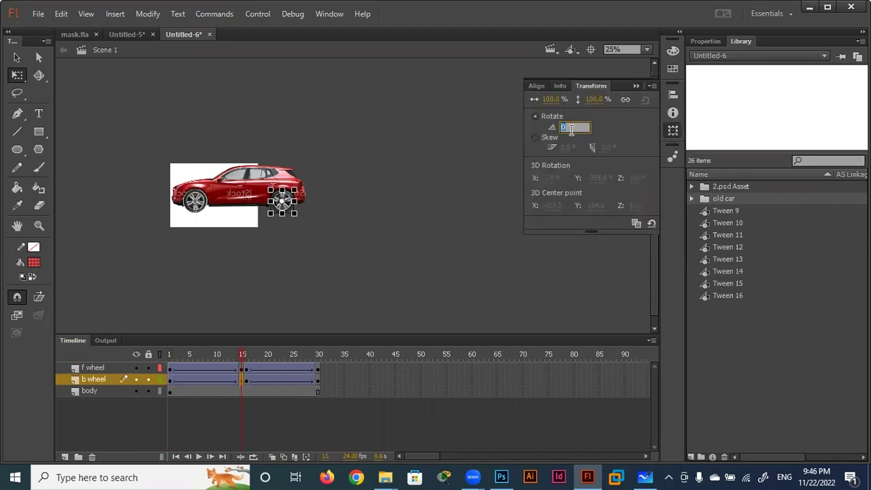
text(180)
key(Return)
click(247, 383)
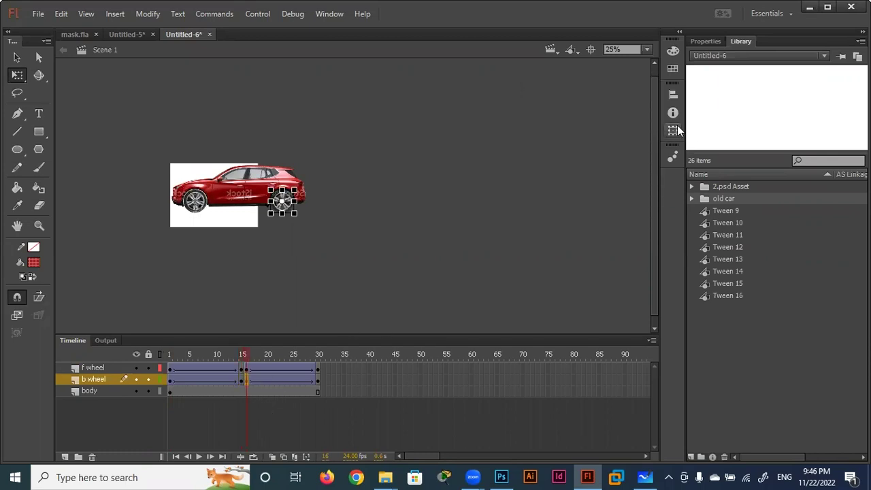
click(672, 130)
text(179)
key(Return)
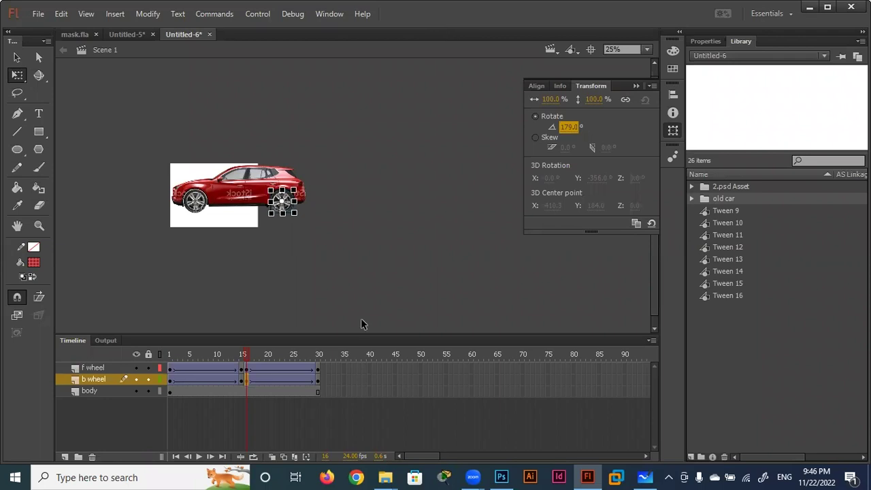
mouse_move(254, 358)
mouse_down()
mouse_move(333, 358)
mouse_move(166, 360)
mouse_move(337, 362)
mouse_up()
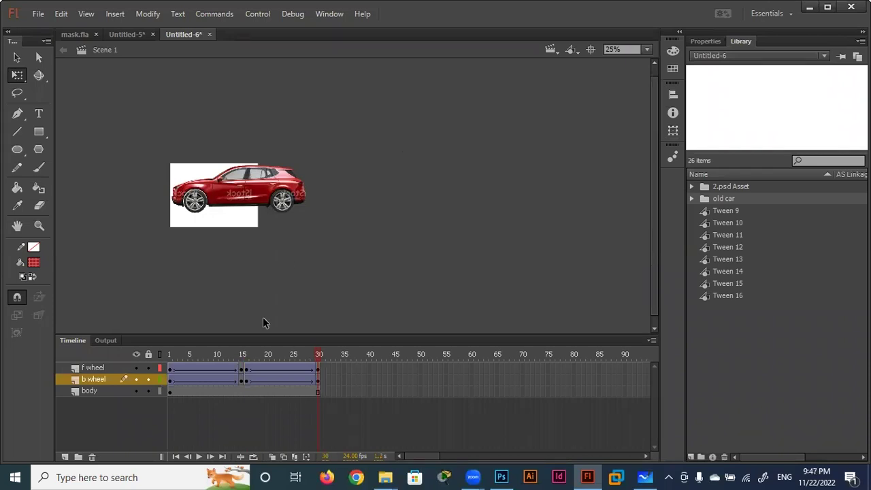
mouse_move(318, 348)
mouse_down()
mouse_move(330, 365)
mouse_move(345, 366)
mouse_up()
- Create a new movie clip symbol named 'new car'
click(115, 14)
click(131, 27)
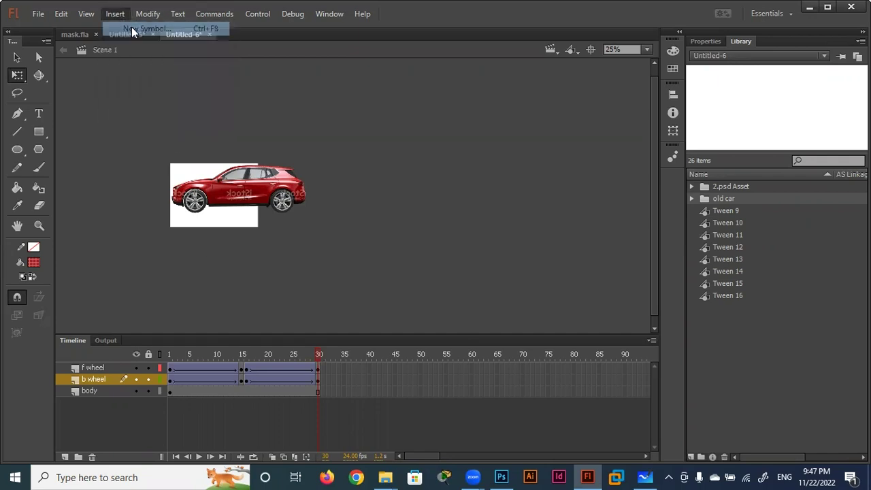
text(new car)
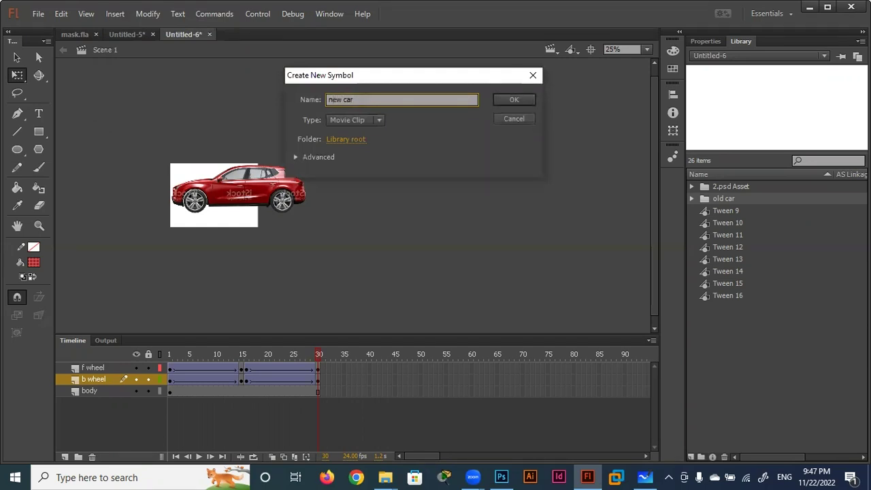
key(Return)
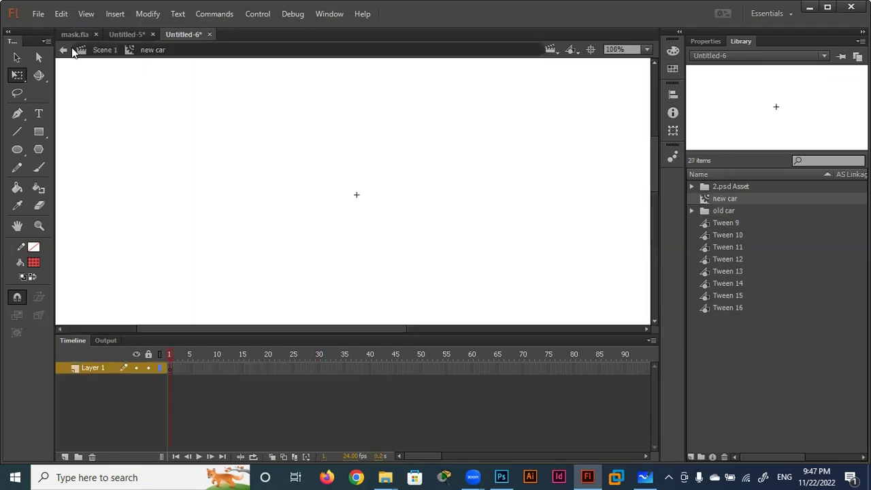
- Copy all car frames from Scene 1 and paste them into the new car symbol
click(73, 50)
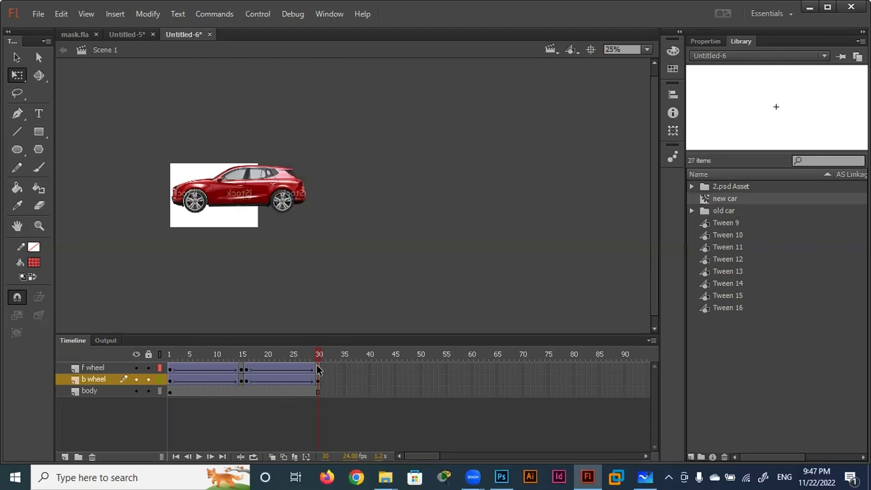
drag(319, 368, 166, 407)
right_click(233, 373)
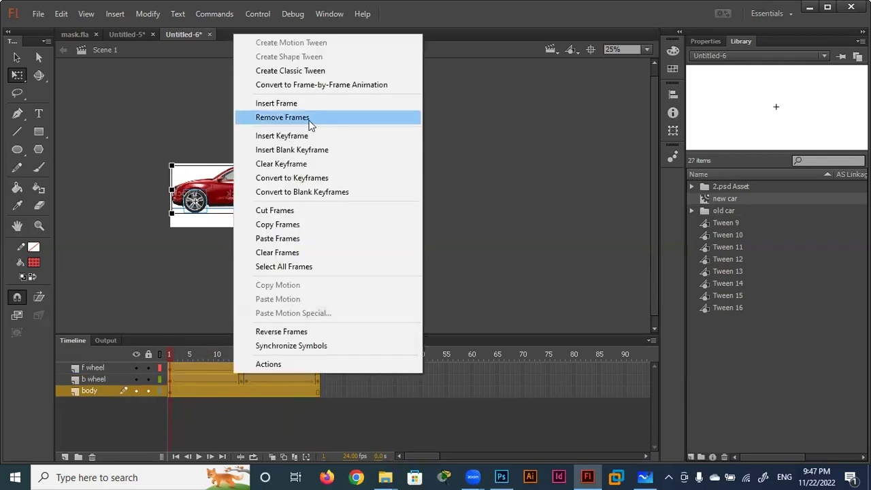
click(283, 225)
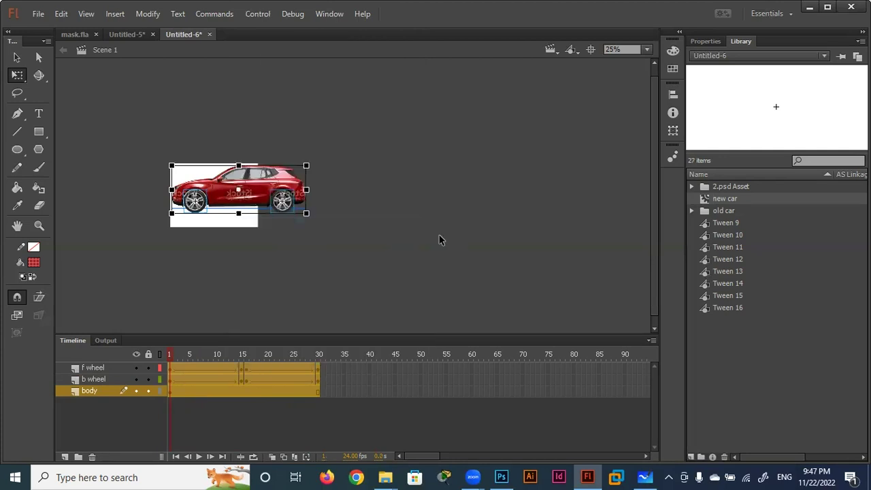
double_click(722, 199)
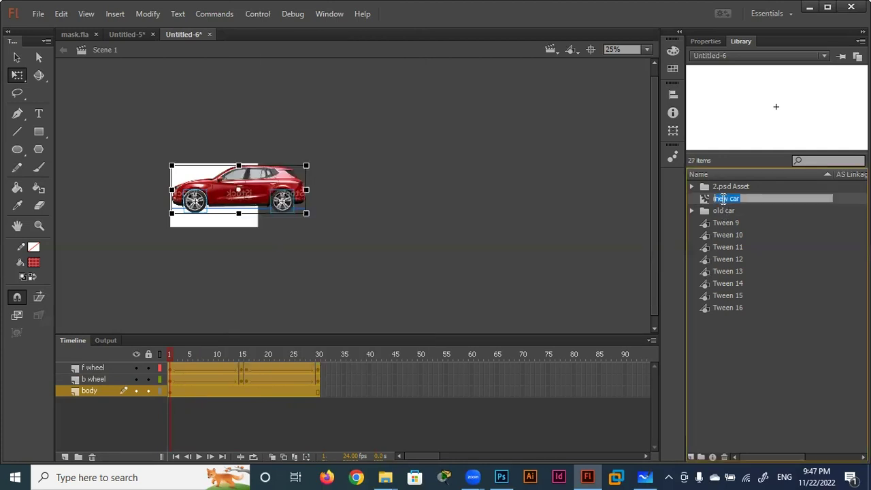
double_click(705, 200)
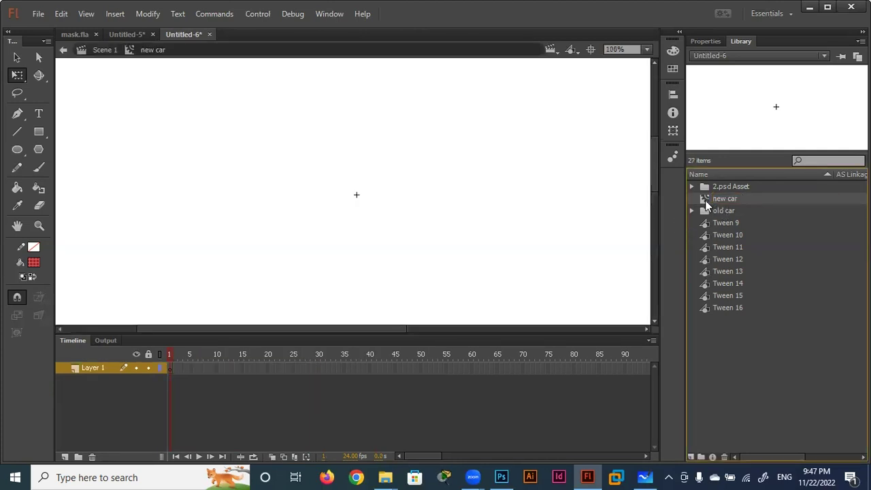
right_click(169, 368)
click(215, 234)
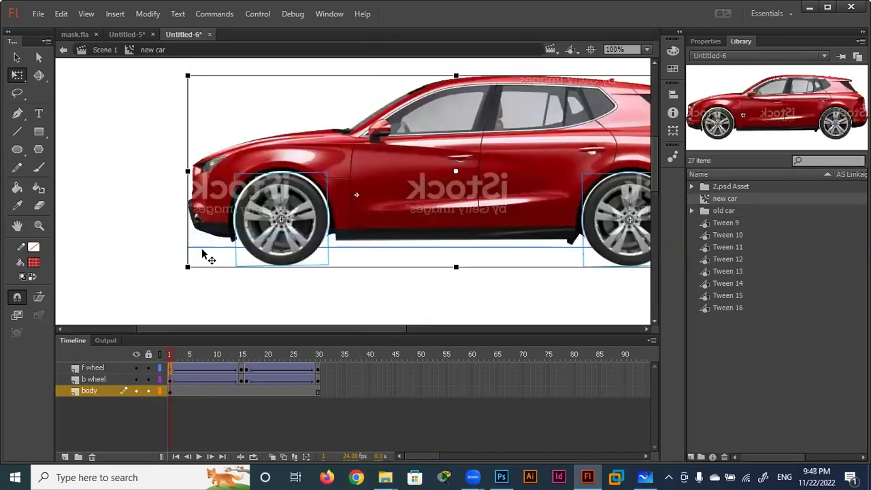
- Back in Scene 1, add a new layer and delete the f wheel, b wheel and body layers
click(63, 49)
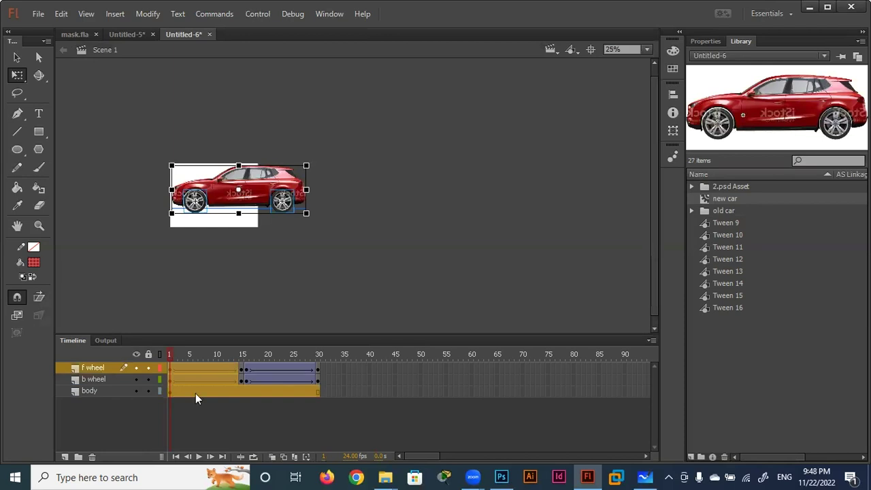
click(64, 457)
click(95, 383)
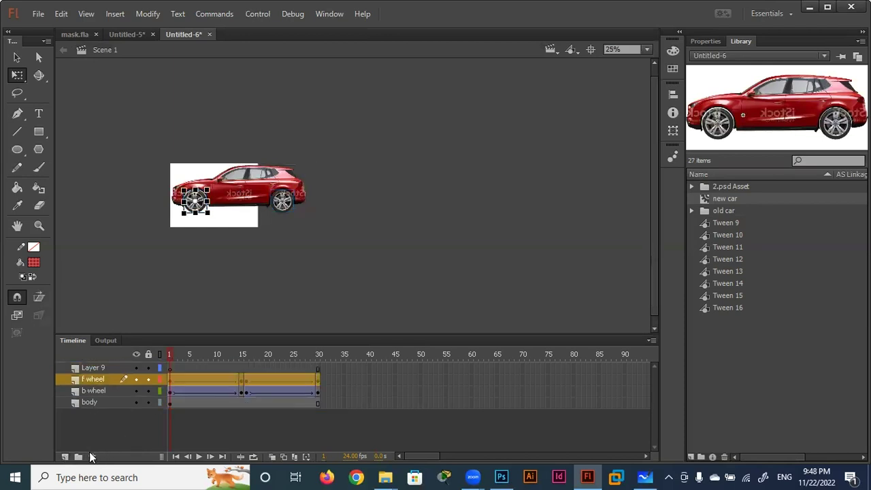
click(92, 456)
click(92, 457)
click(92, 456)
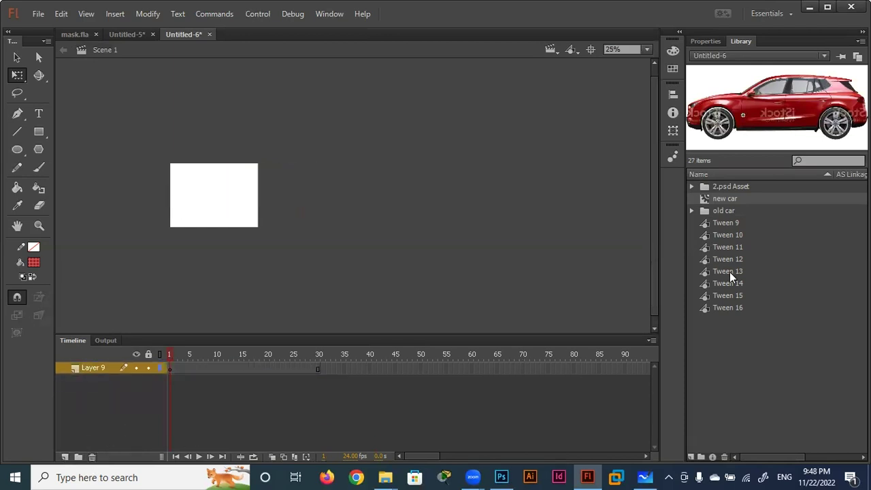
- Create a library folder named New and move the tween items into it
click(701, 457)
text(New)
key(Return)
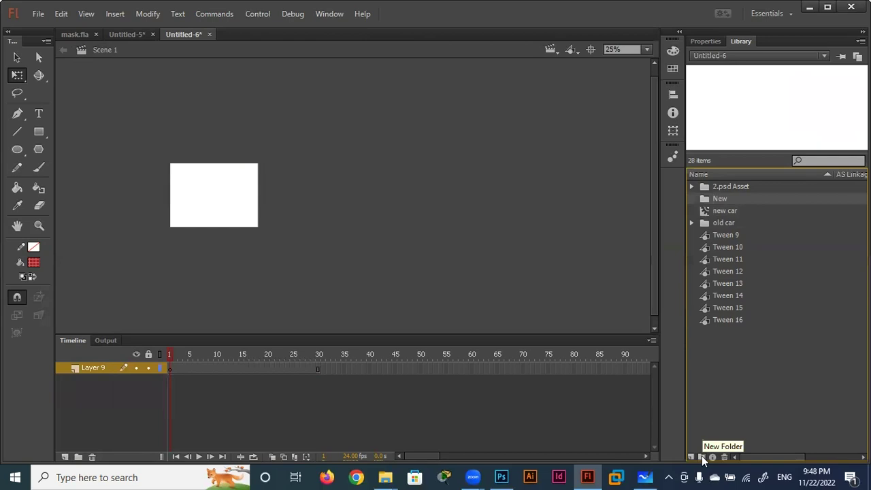
mouse_move(744, 360)
mouse_down()
mouse_move(715, 241)
mouse_move(725, 196)
mouse_up()
click(725, 206)
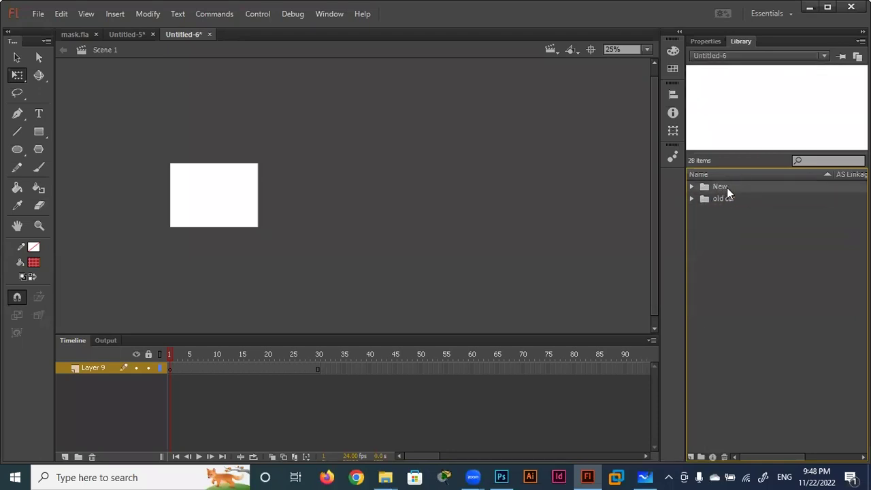
- Rename the folders to 'New car' and 'Old car'
double_click(727, 187)
click(727, 187)
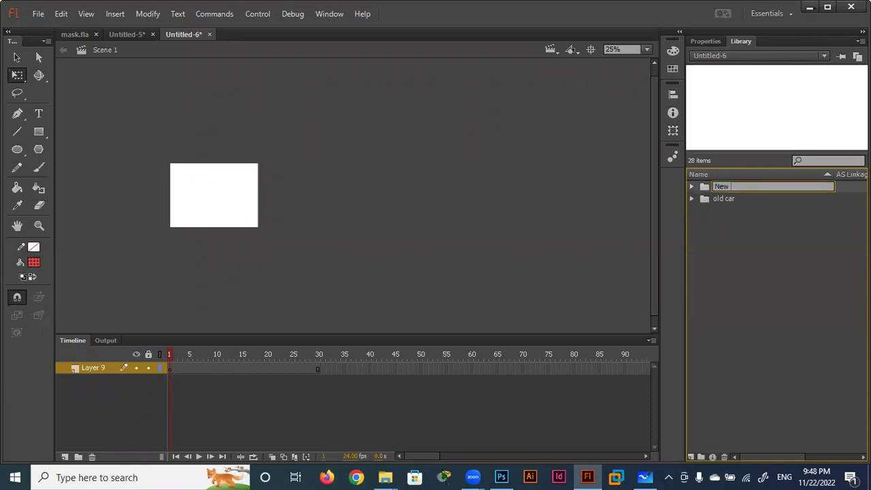
text(car)
click(782, 291)
click(714, 199)
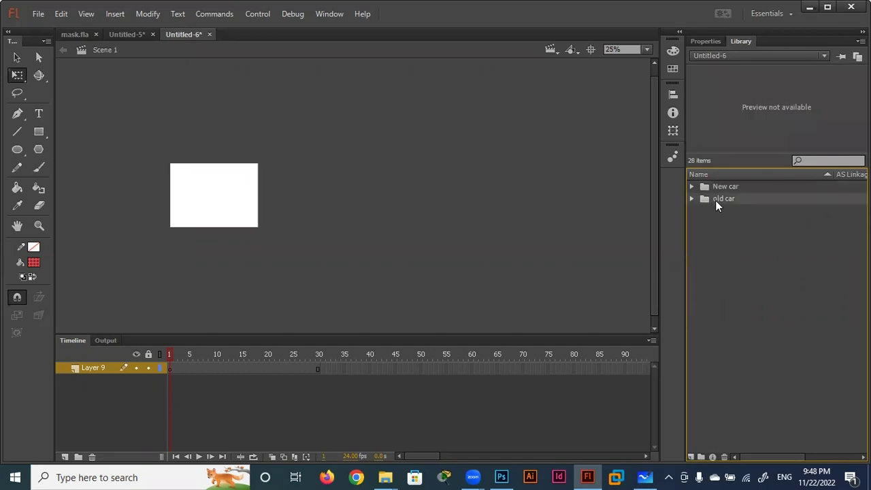
double_click(715, 200)
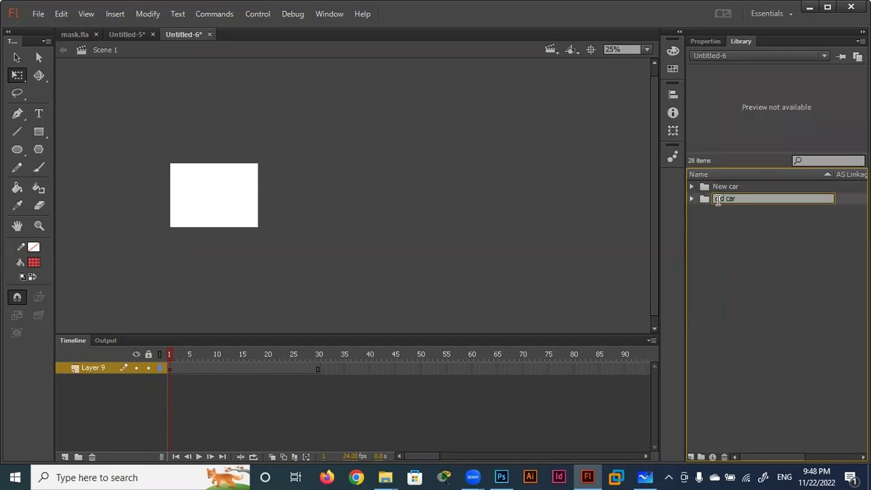
text(O)
click(764, 261)
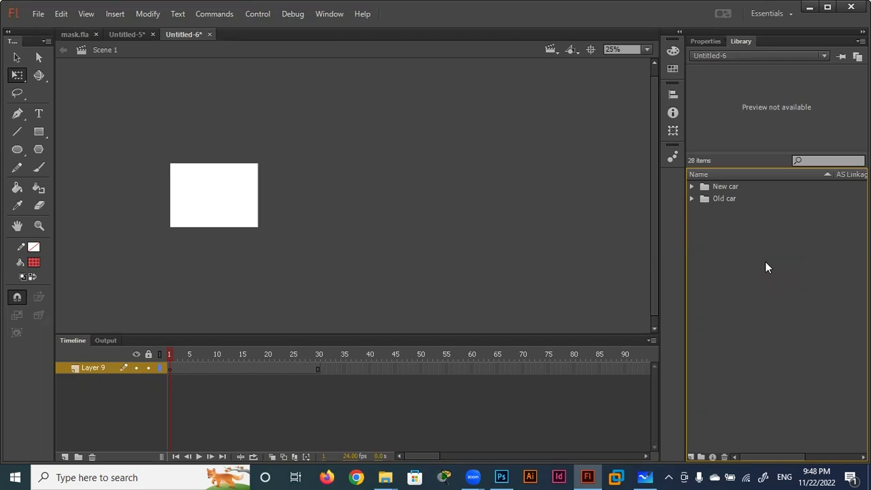
- Search Google in Chrome for 'street side view'
click(360, 476)
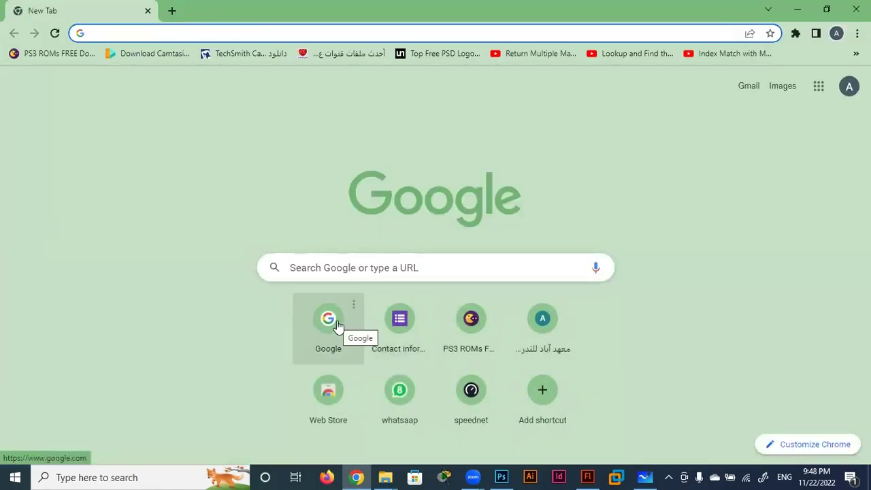
click(329, 320)
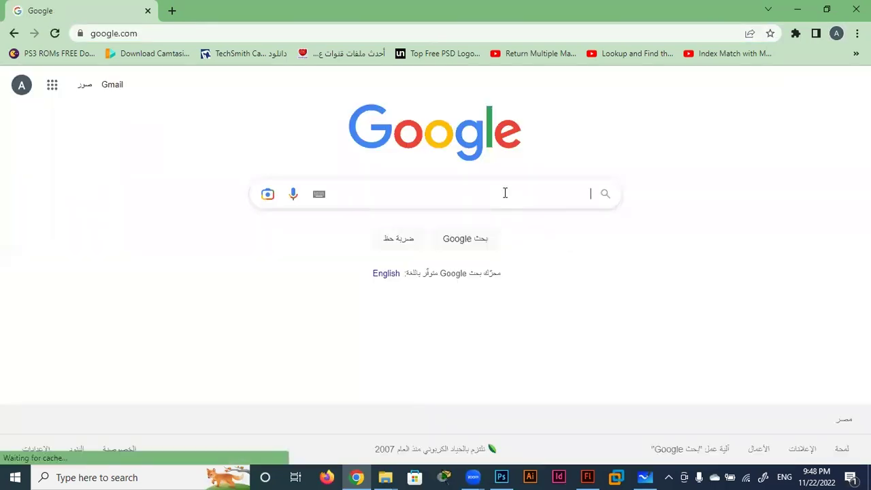
click(504, 194)
text(strr)
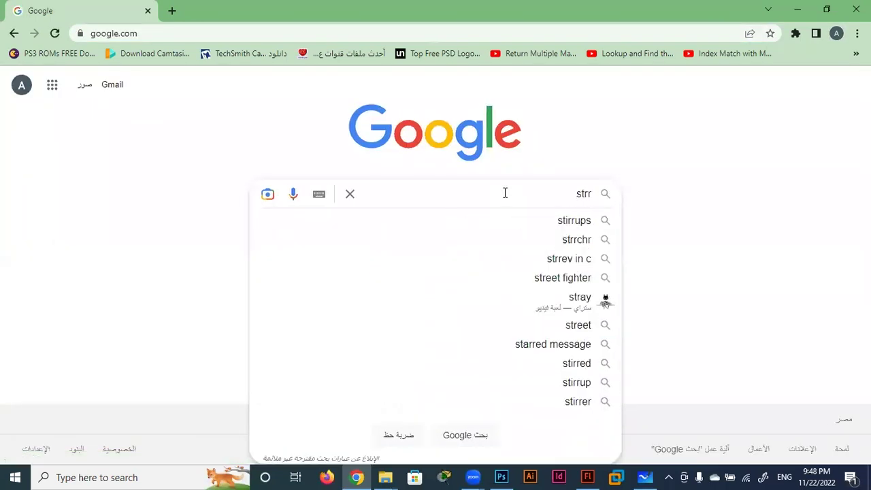
key(BackSpace)
text(eet)
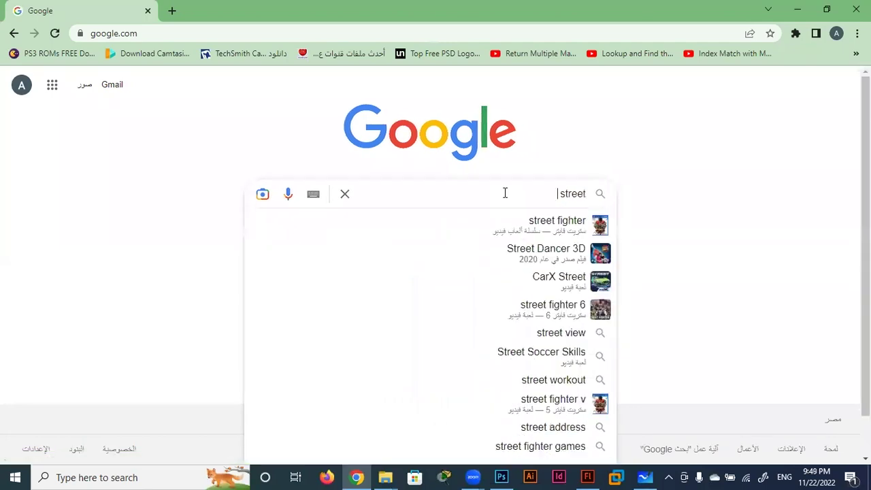
text( side)
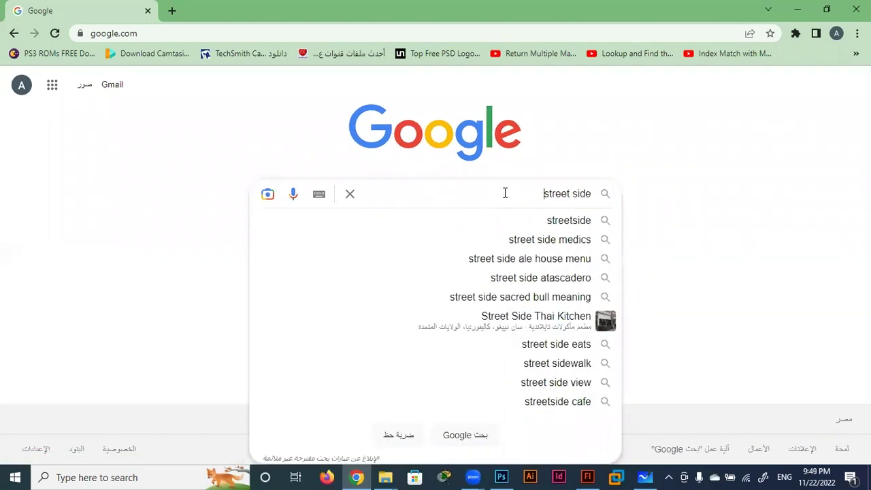
text( v)
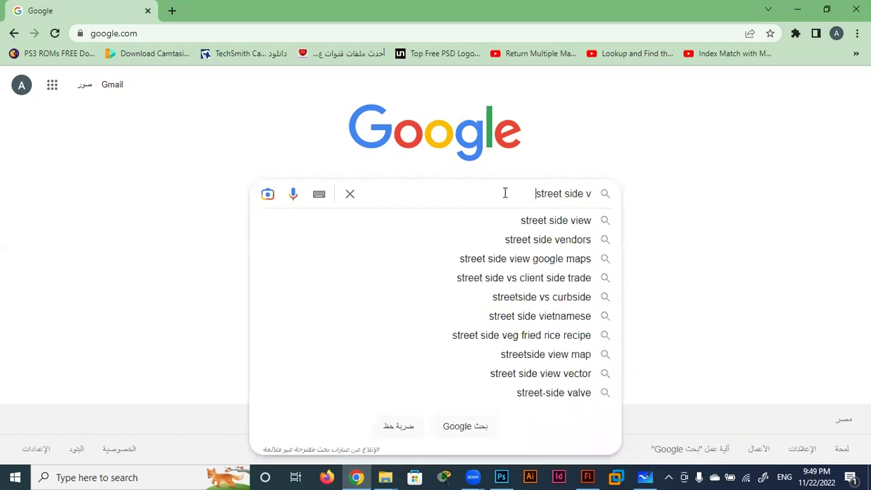
text(iew)
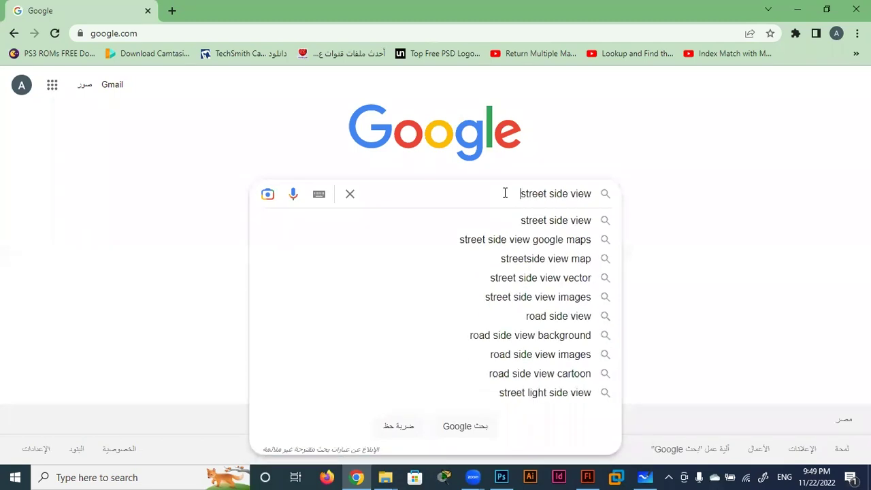
key(Return)
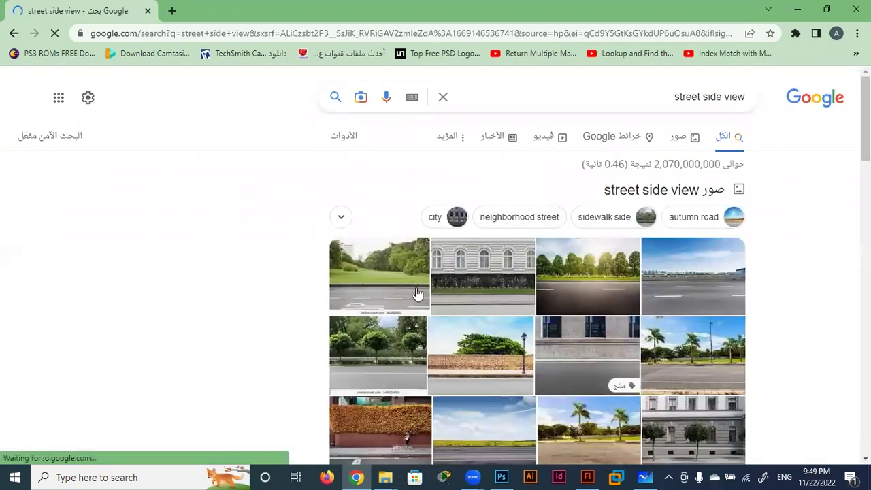
- Preview the empty road image result and inspect its iStock source page
click(708, 289)
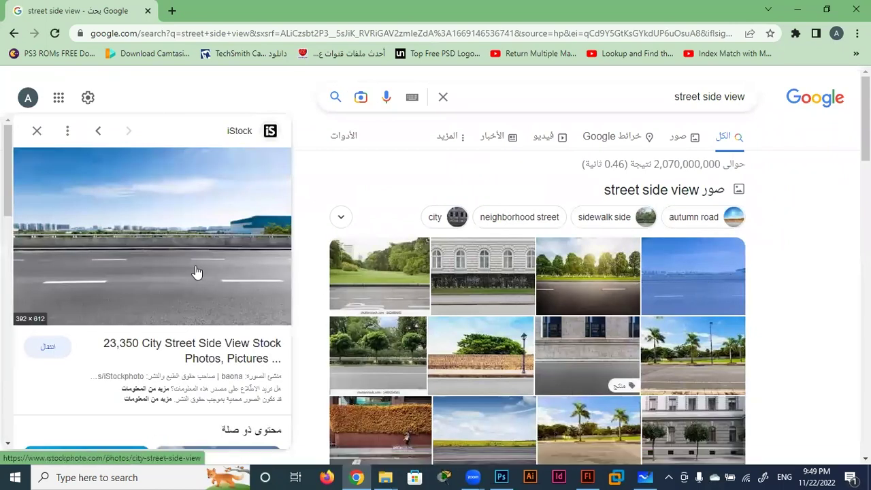
click(163, 243)
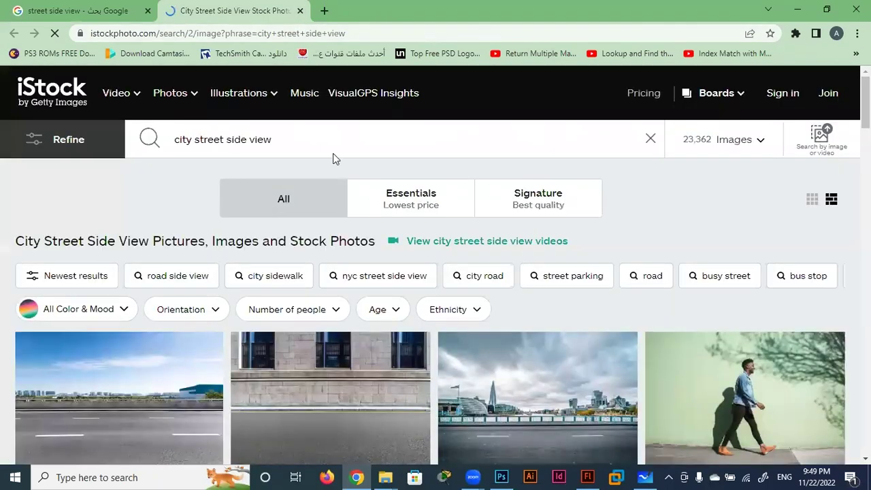
scroll(171, 304, down, 2)
click(116, 300)
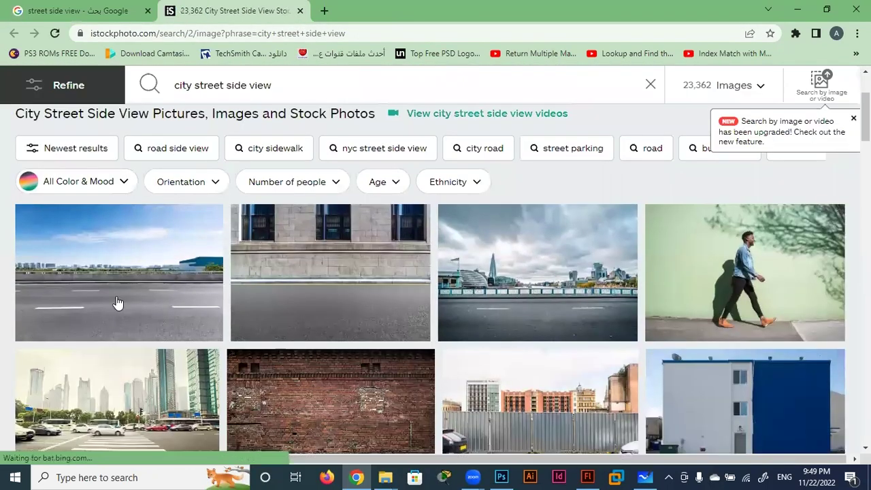
scroll(324, 291, down, 2)
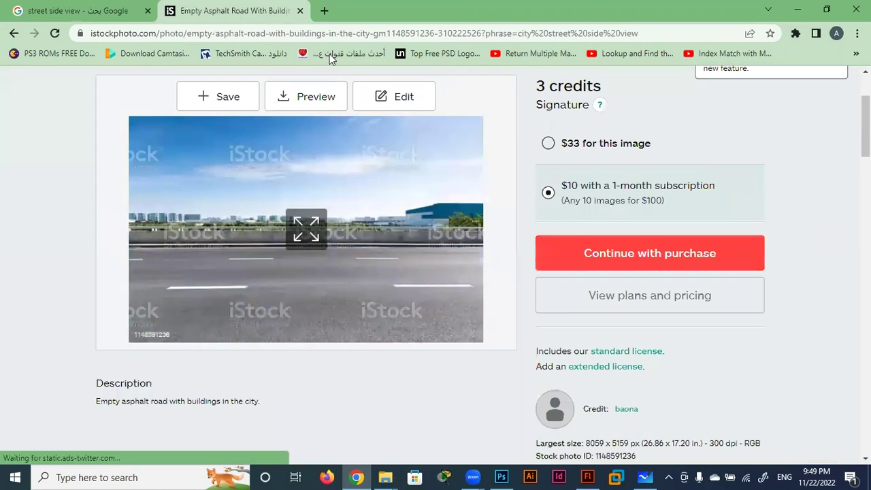
key(ctrl+w)
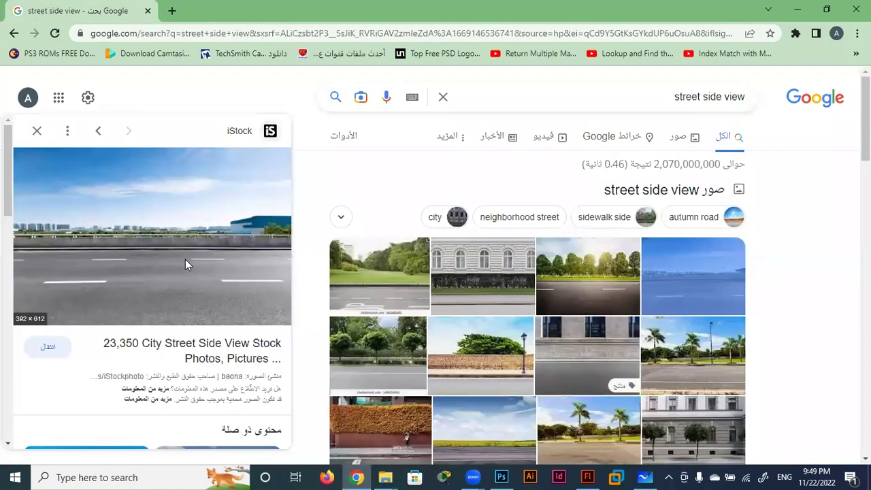
- Save the road photo to the Desktop
right_click(185, 259)
click(250, 164)
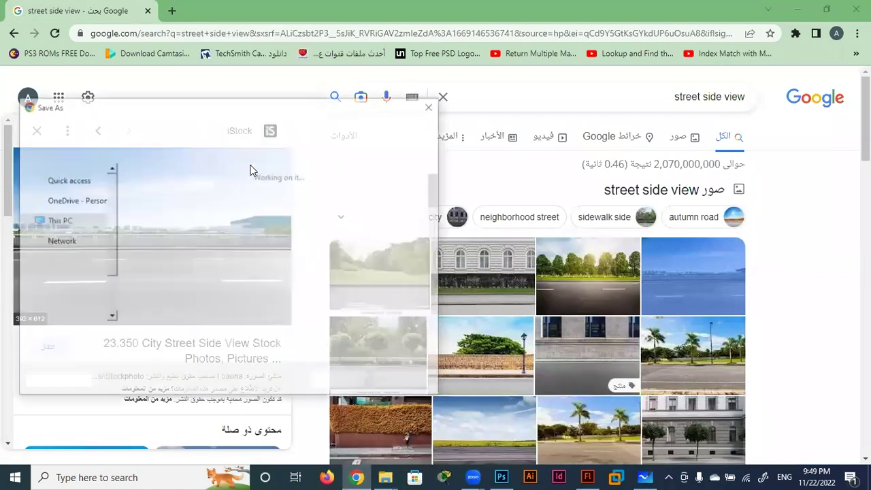
click(68, 190)
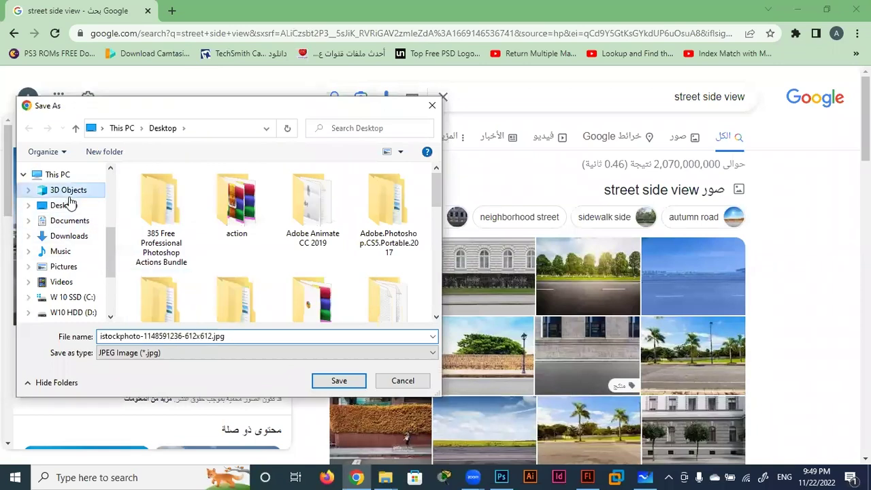
click(65, 205)
click(340, 381)
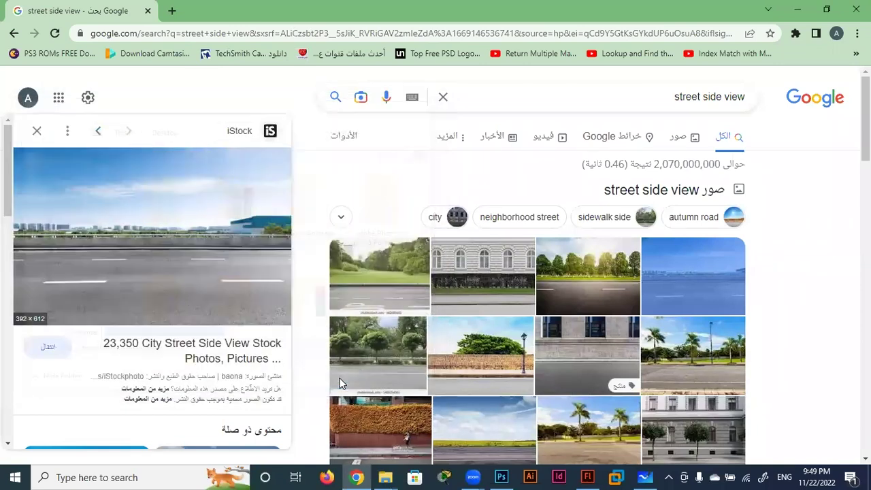
- Minimize the open windows and drag the saved road photo onto the Flash stage
click(797, 10)
click(809, 6)
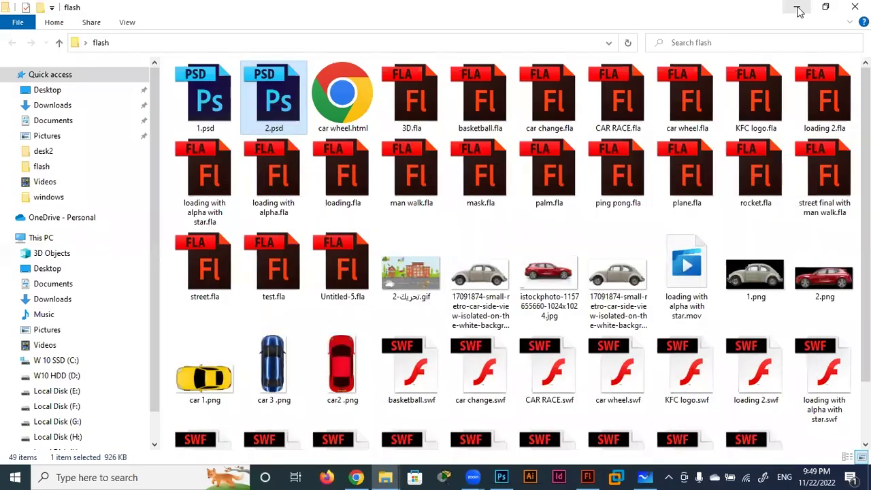
click(797, 7)
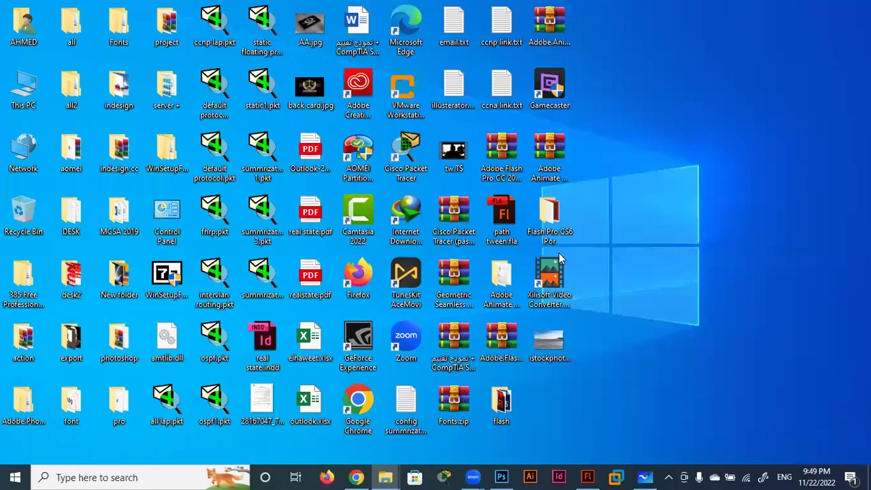
drag(552, 356, 539, 434)
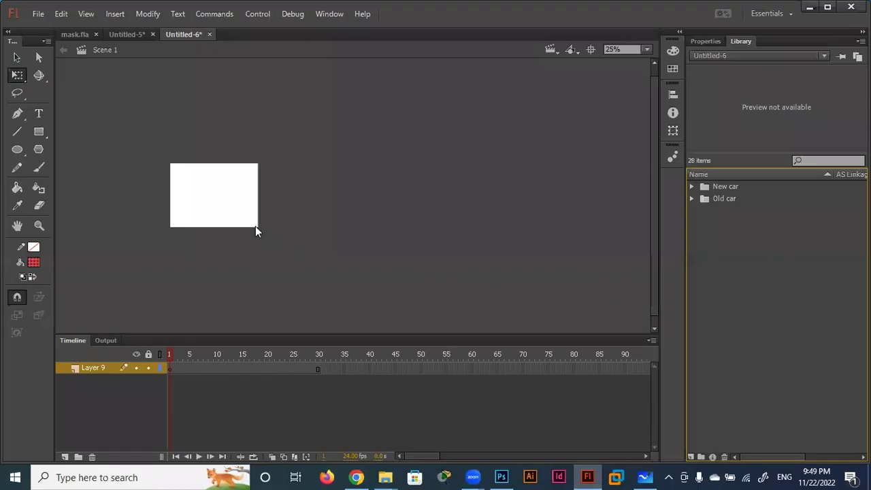
mouse_move(285, 246)
mouse_down()
mouse_move(346, 221)
mouse_move(210, 211)
mouse_up()
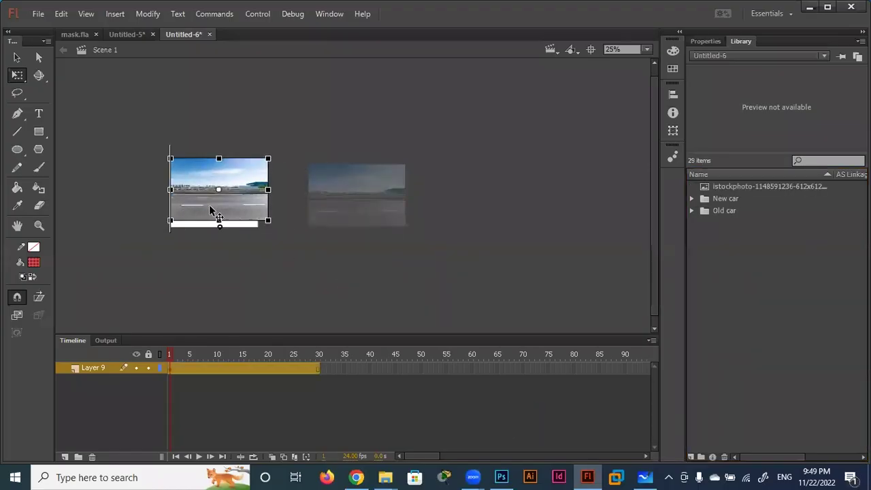
- Unlink the road photo's width from its height in Properties and select the width value
click(707, 41)
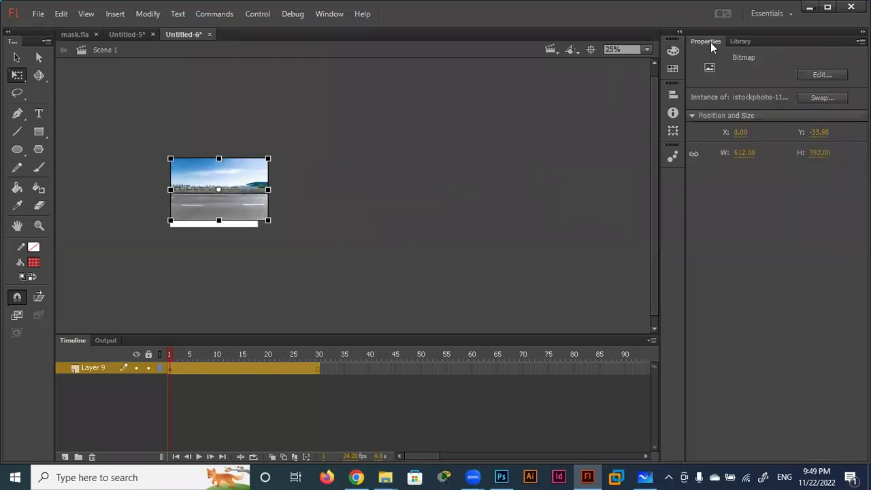
click(693, 154)
click(744, 153)
drag(747, 153, 730, 153)
- Enter photo width 550, then set the stage size to 800 × 600 pixels
text(550)
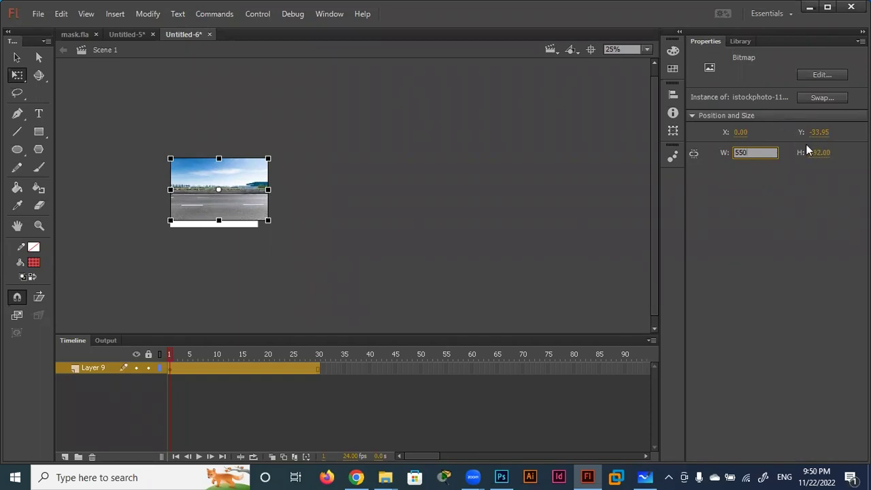
click(455, 212)
click(742, 236)
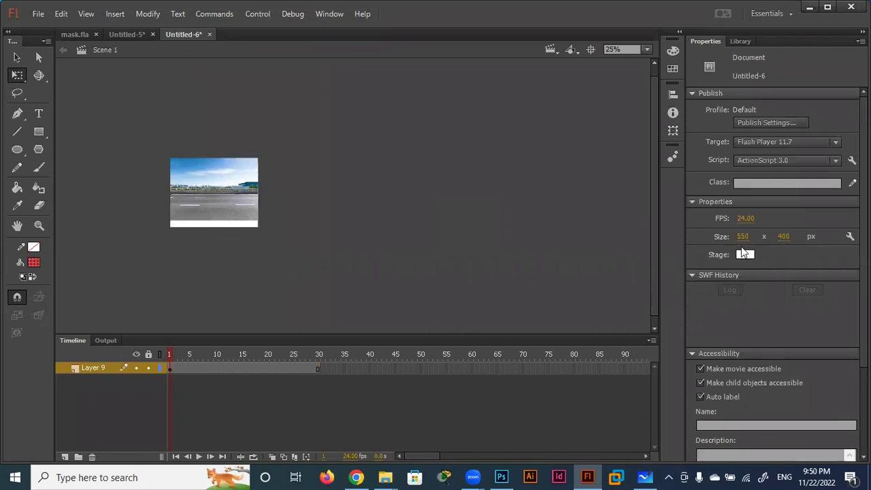
text(800)
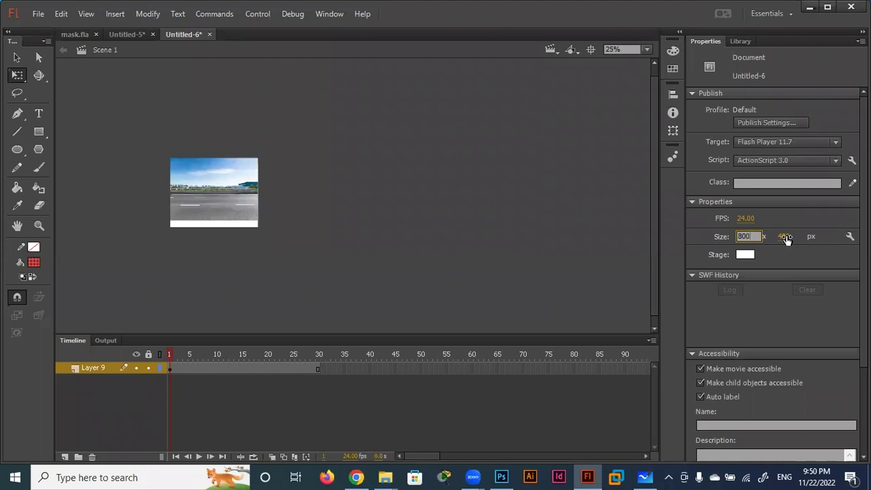
click(785, 237)
text(600)
key(Return)
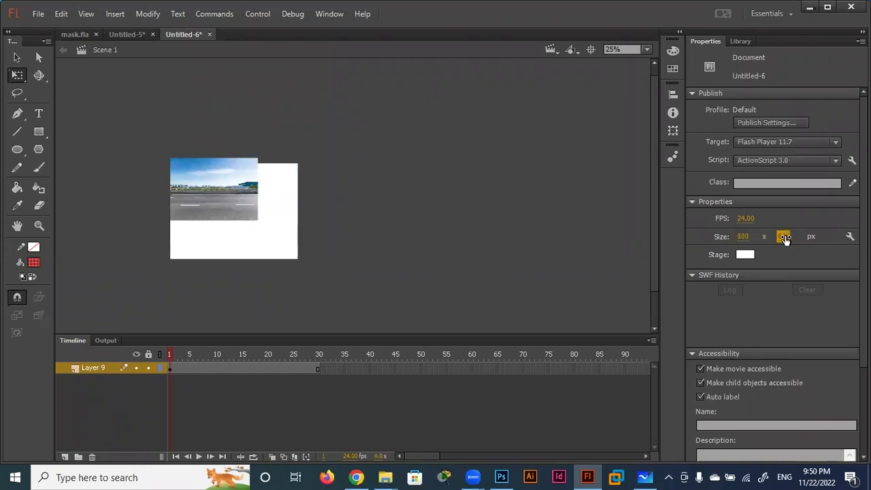
- Resize the street photo to 800 × 600 and set its Y position to 0
click(218, 195)
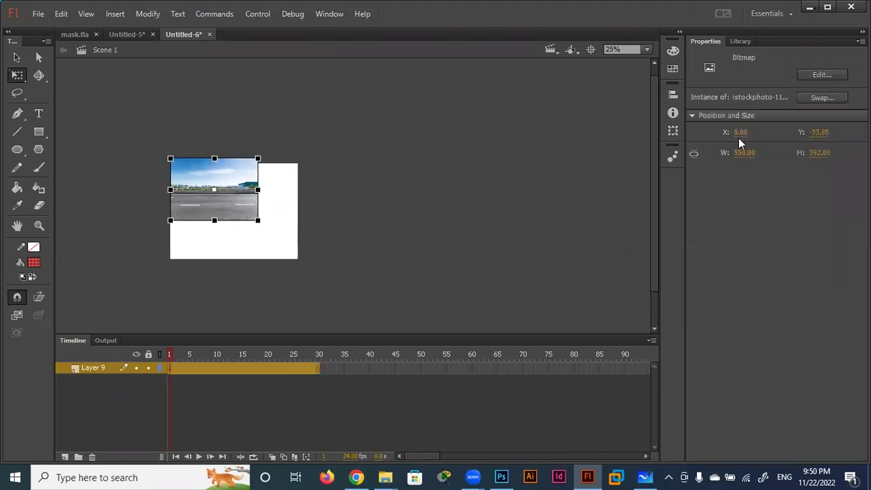
click(745, 156)
text(0)
text(800)
click(821, 153)
text(600)
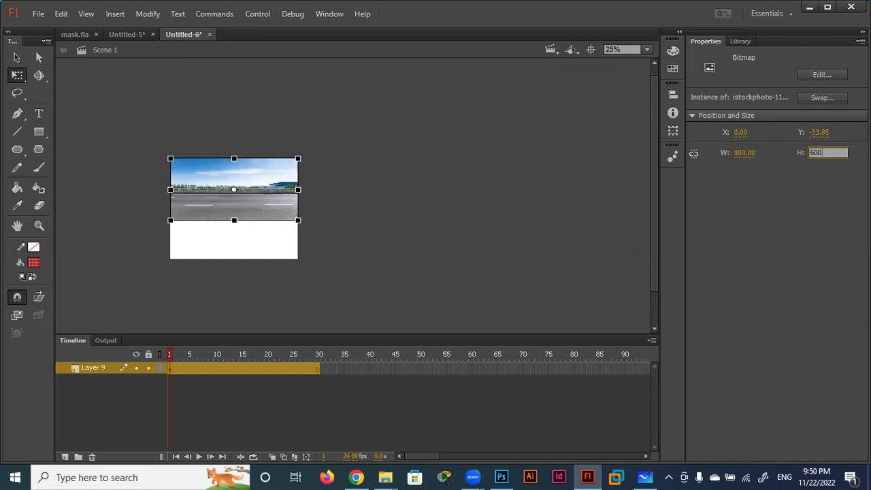
key(Return)
click(820, 132)
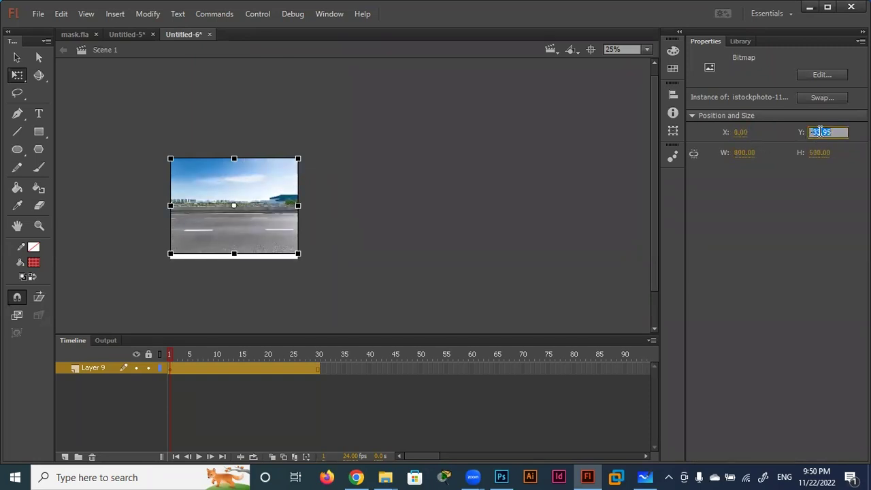
text(0)
key(Return)
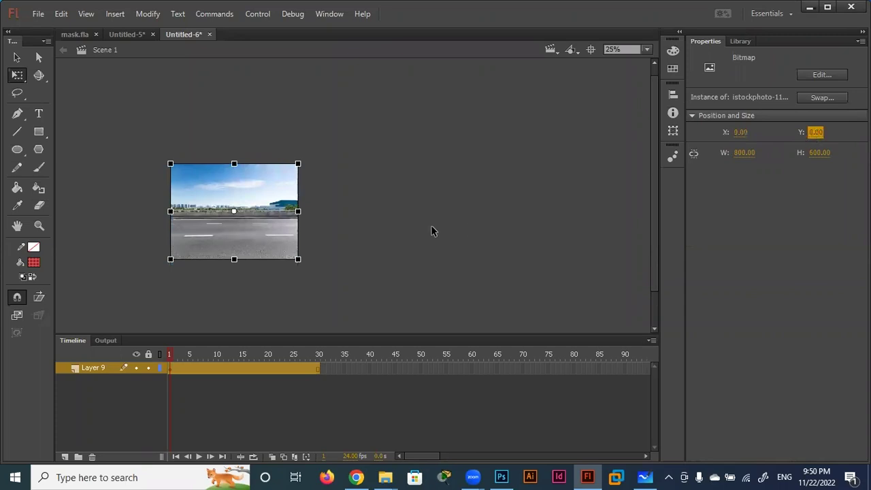
click(432, 231)
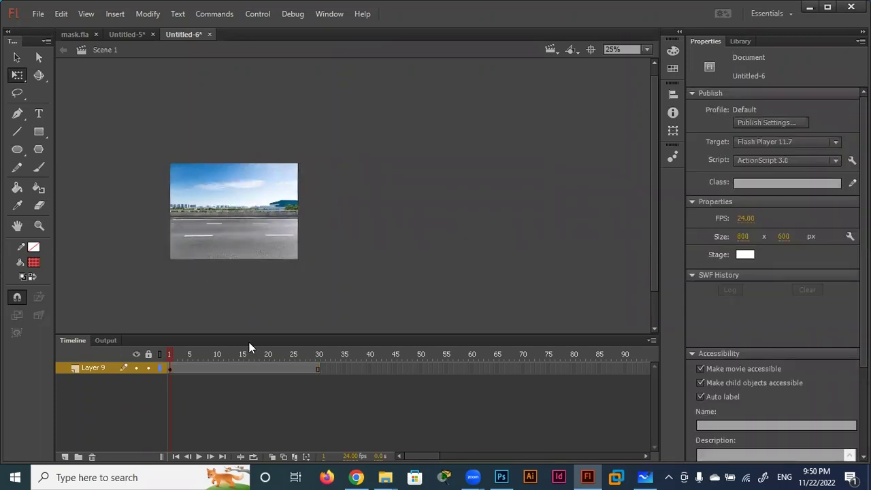
- Rename the street photo's Layer 9 to 'Street BG', replacing an interim 'back ground' name
double_click(96, 366)
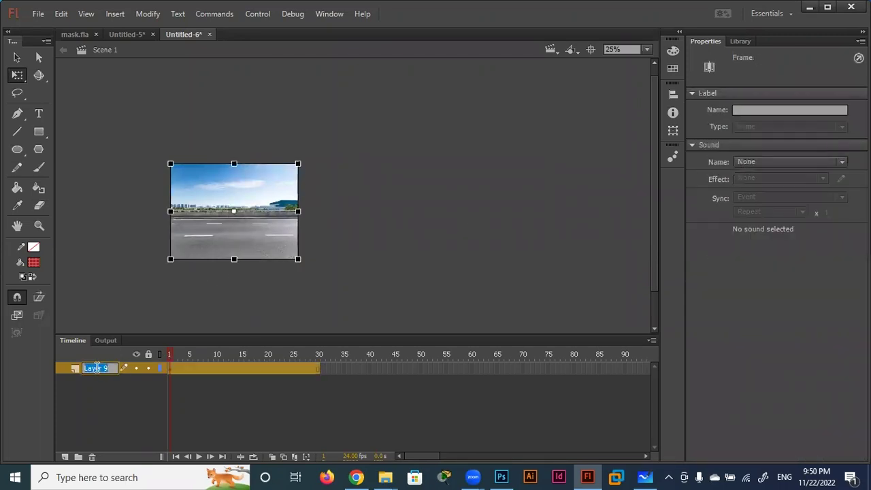
text(back)
text( groun)
text(d)
key(Return)
double_click(96, 367)
double_click(96, 367)
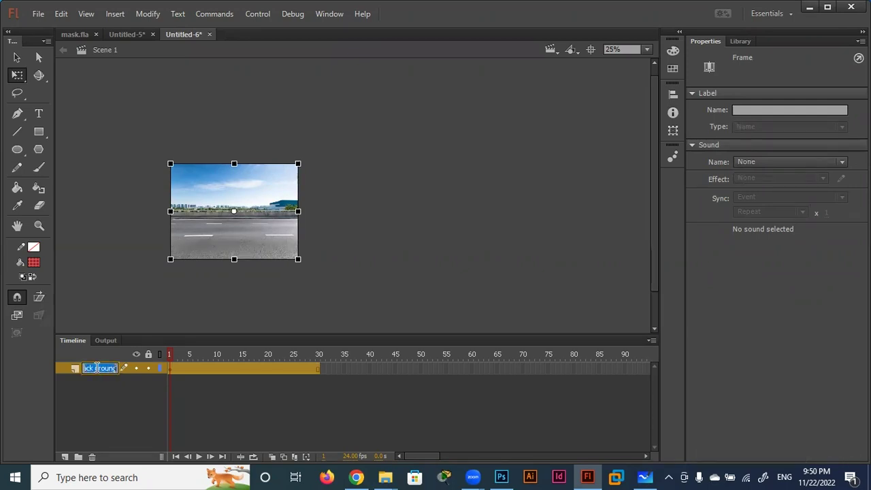
text(Street BG)
key(Return)
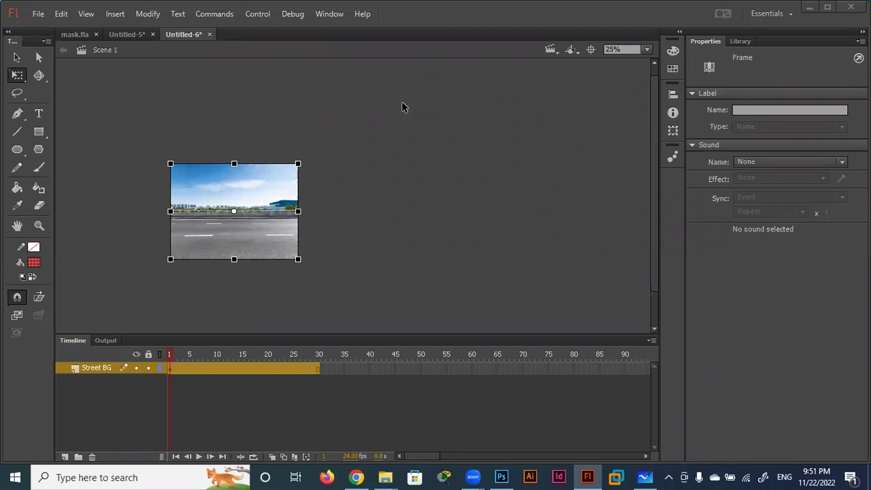
- Fit the stage in the window and extend the Street BG layer to frame 200
click(650, 51)
click(627, 63)
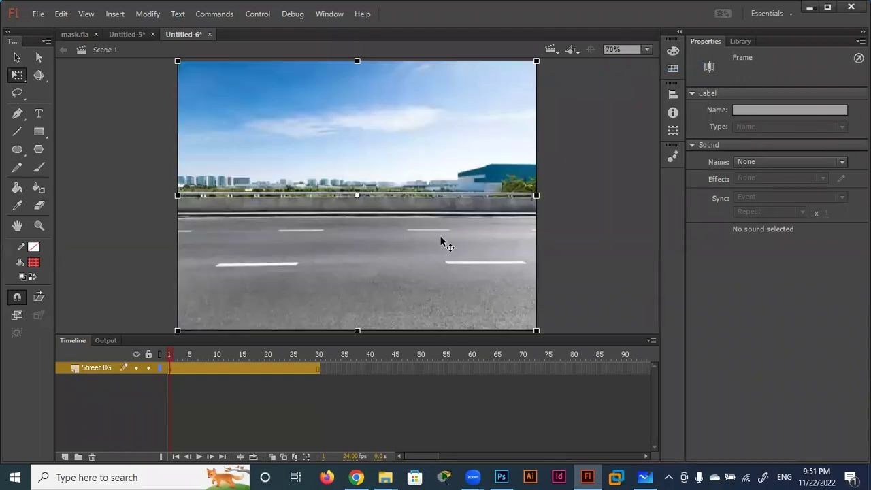
click(312, 369)
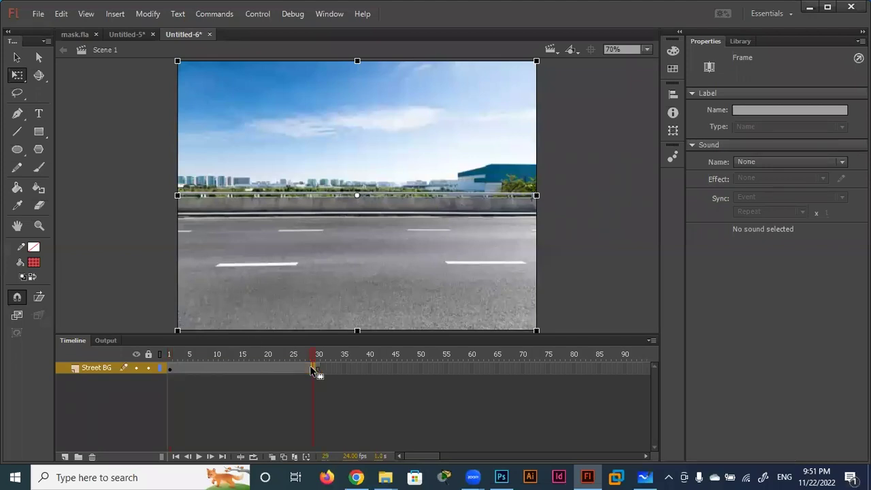
drag(435, 457, 495, 458)
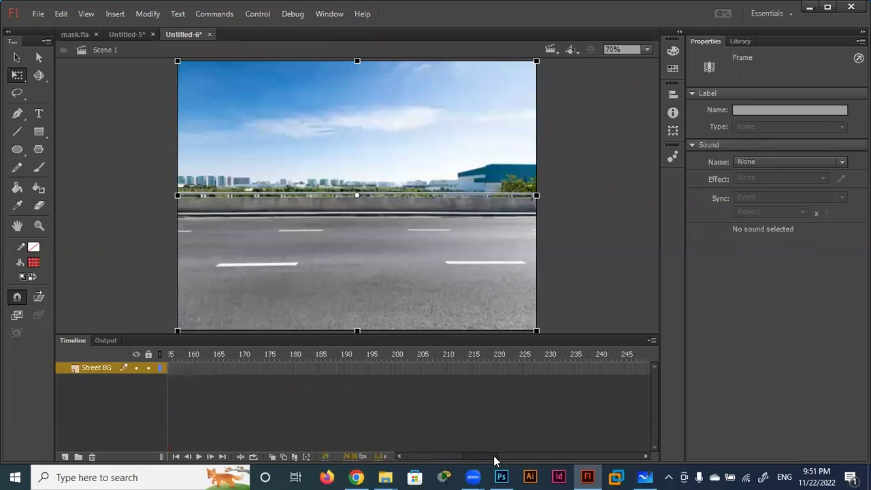
click(395, 364)
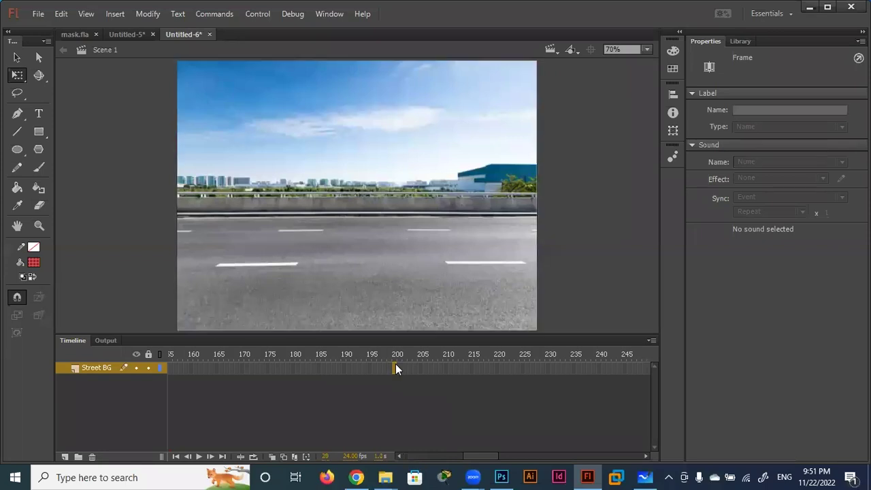
key(F5)
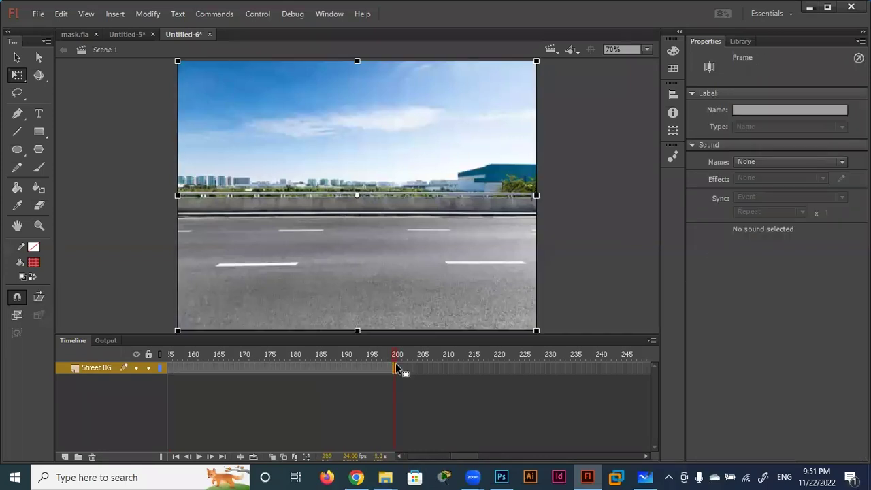
drag(468, 460, 315, 451)
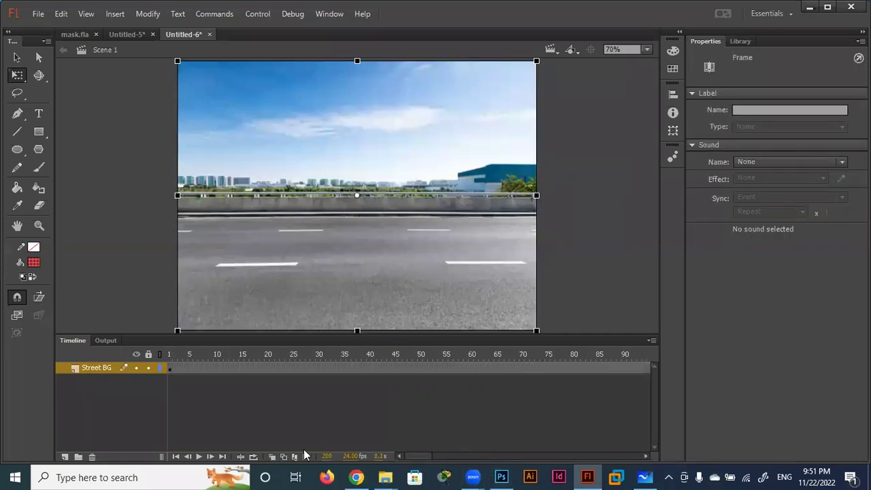
- Glance at the AHMED and mask.fla documents, then return to the street scene document
click(125, 36)
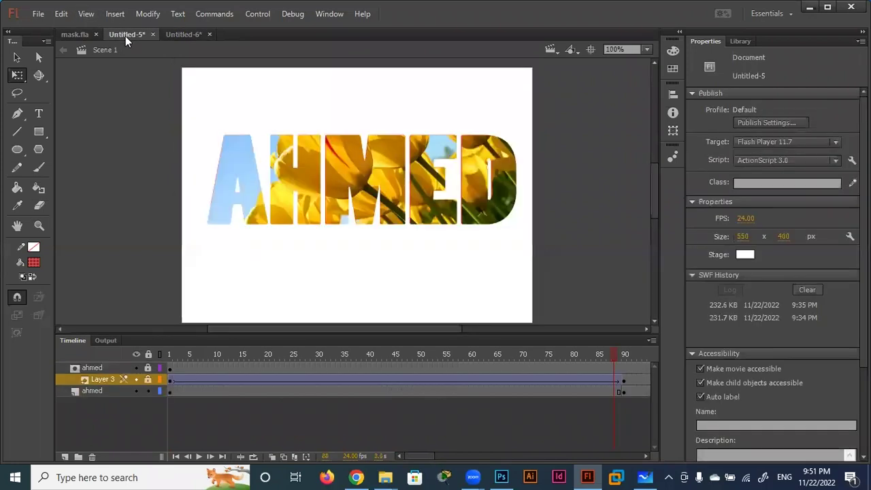
click(81, 33)
click(118, 34)
click(188, 34)
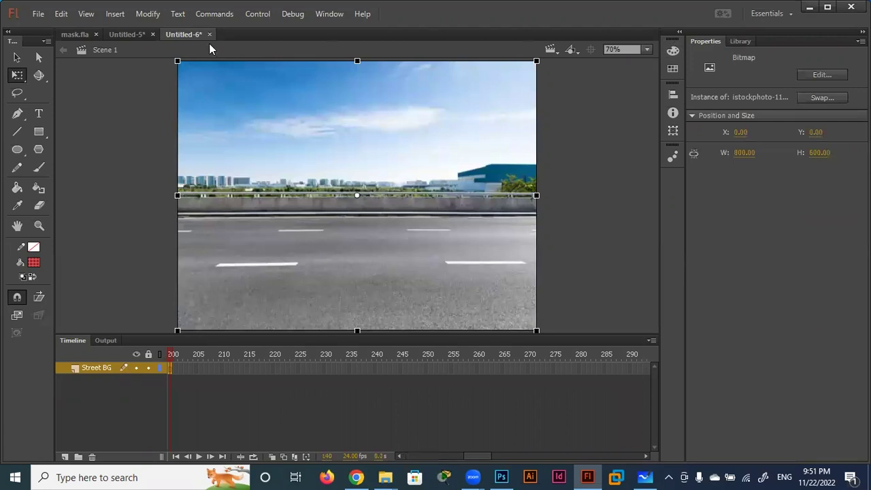
- Save the street scene through File > Save as 'change car by mask.fla'
click(39, 13)
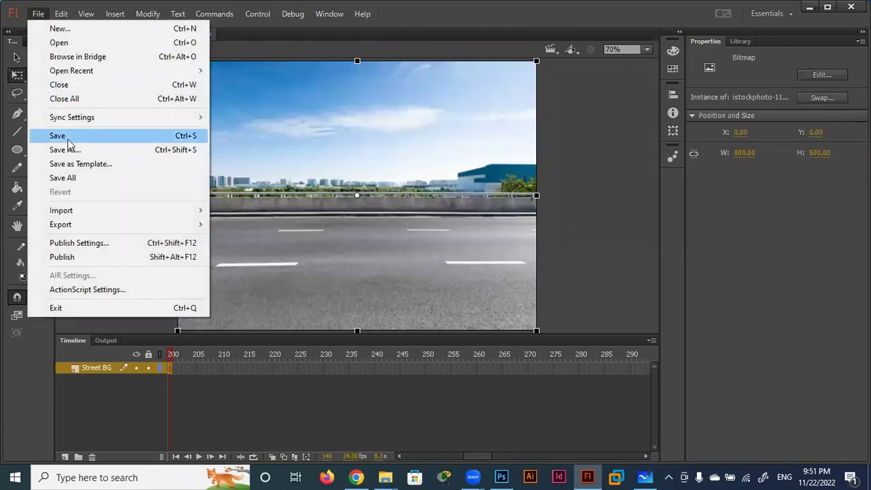
click(68, 139)
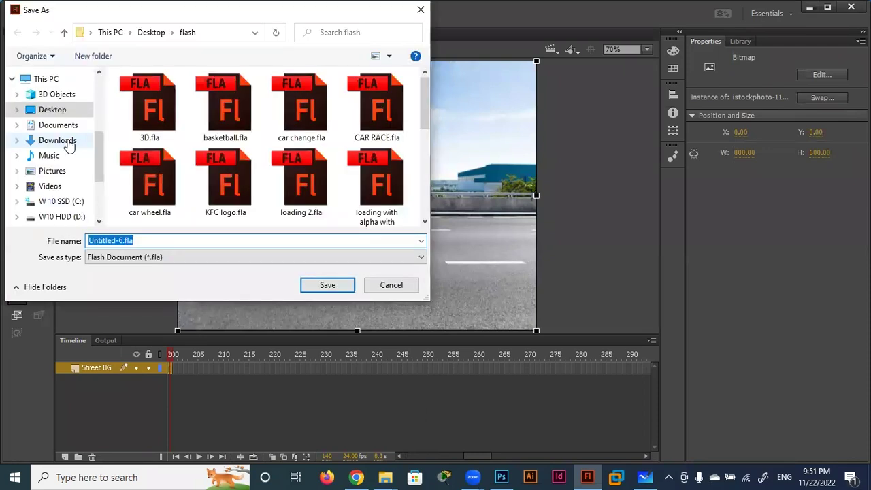
text(change)
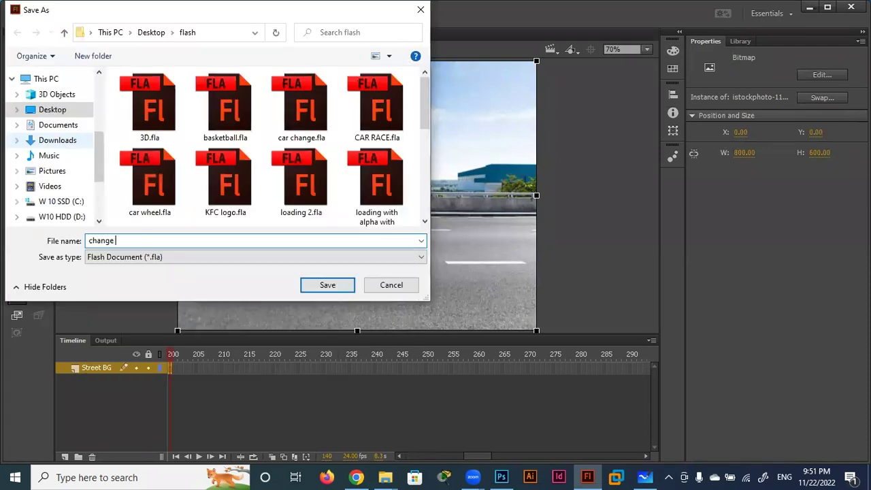
text( car)
text( by mask)
key(Return)
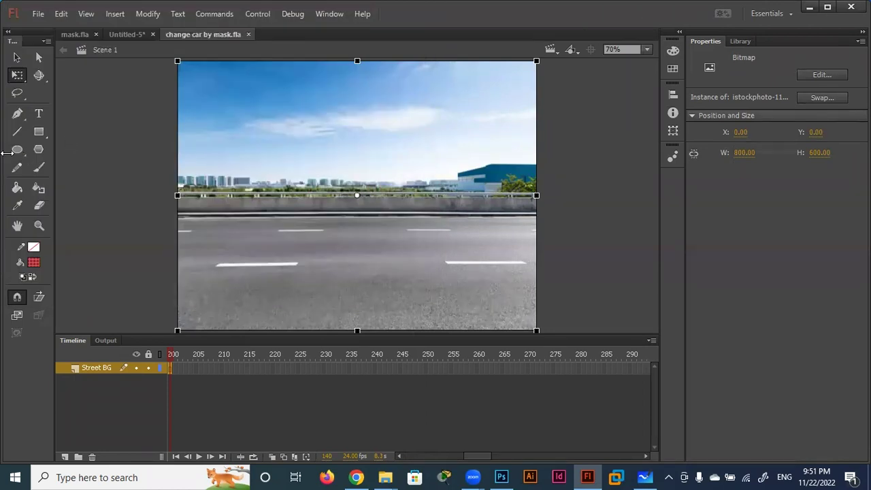
drag(477, 455, 346, 458)
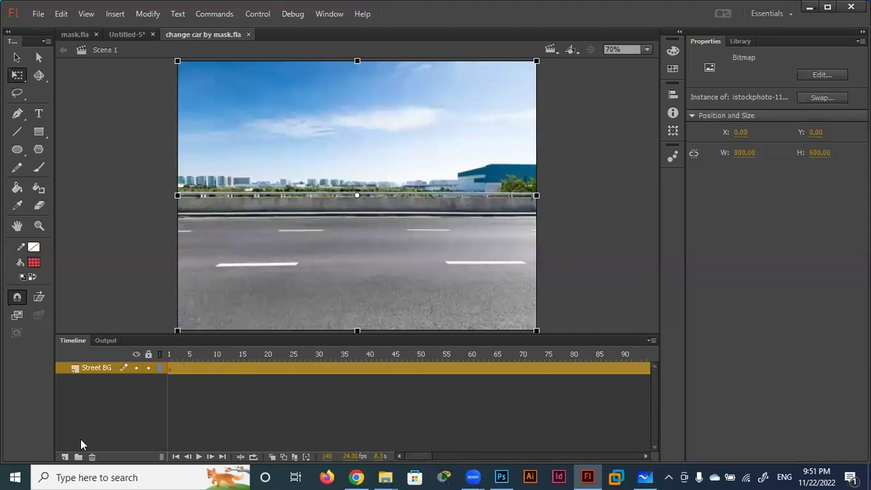
- Add a new Old Car layer and drop the old car symbol from the Library onto the stage
click(64, 456)
double_click(89, 368)
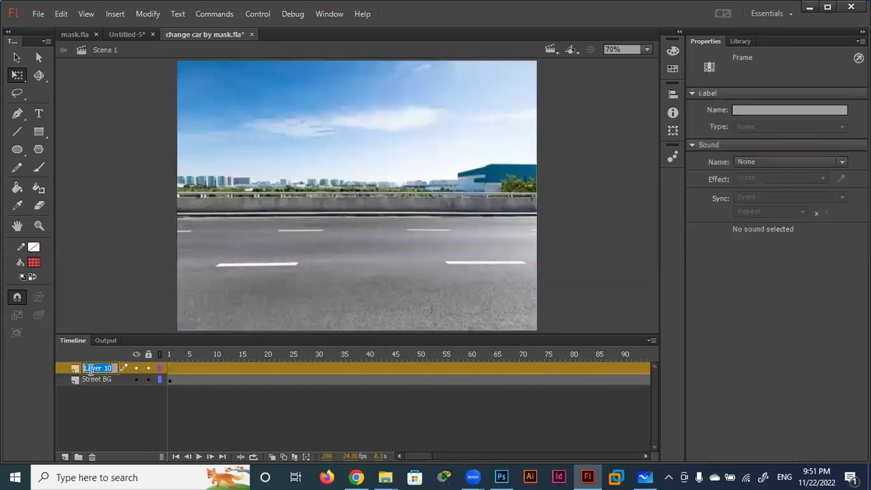
text(Old Car)
click(741, 41)
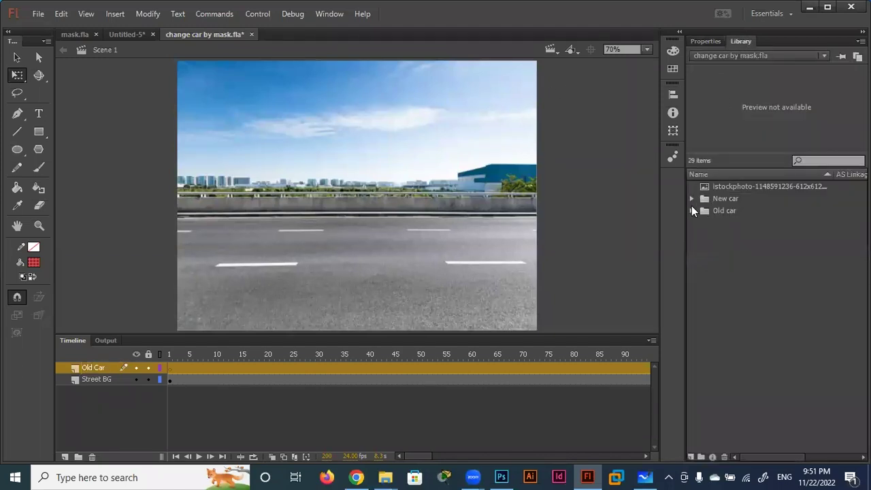
click(691, 209)
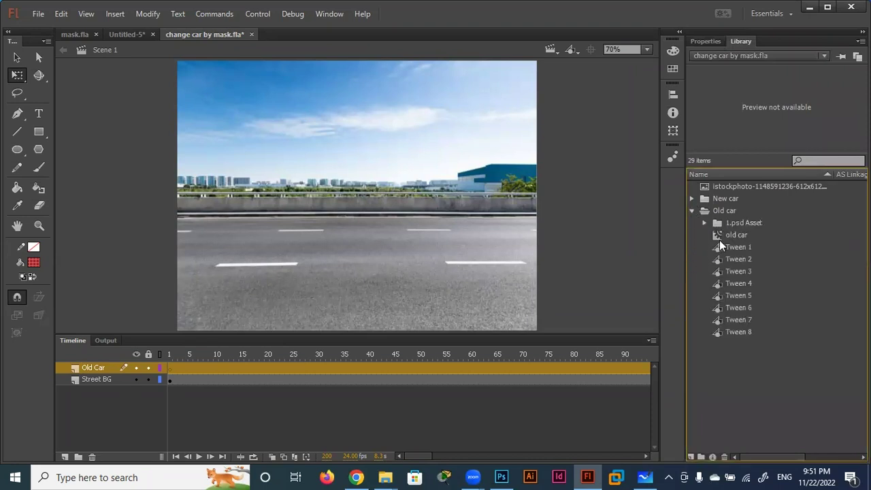
drag(722, 237, 417, 204)
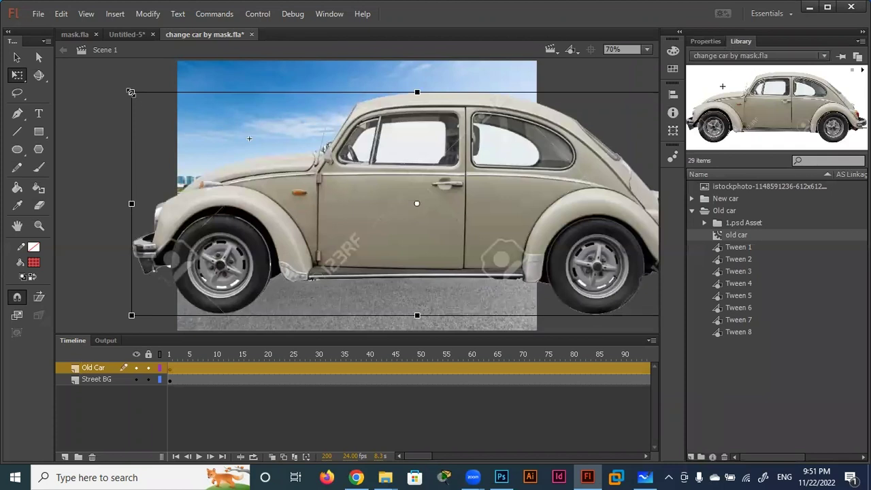
- Shrink the old car to road size and park it just off the stage's right edge, viewed at 50%
drag(131, 91, 283, 159)
mouse_move(345, 205)
mouse_down()
mouse_move(493, 249)
mouse_move(542, 239)
mouse_move(584, 241)
mouse_move(588, 251)
mouse_up()
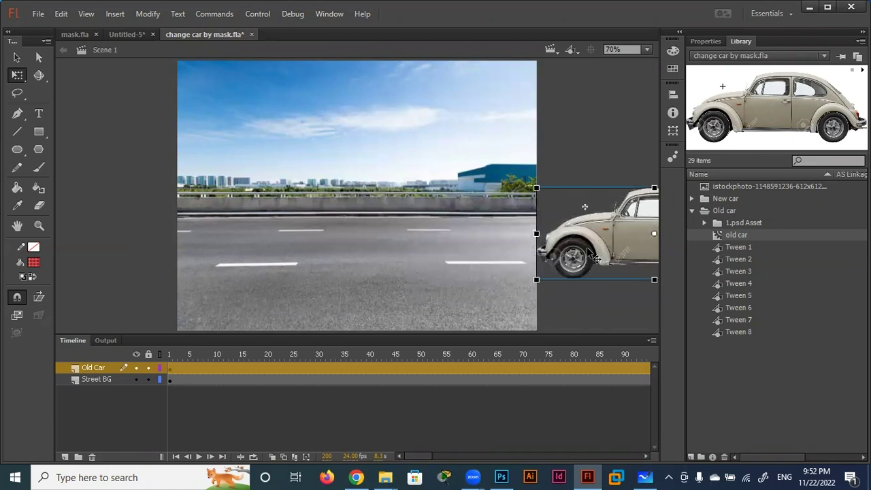
drag(413, 455, 423, 455)
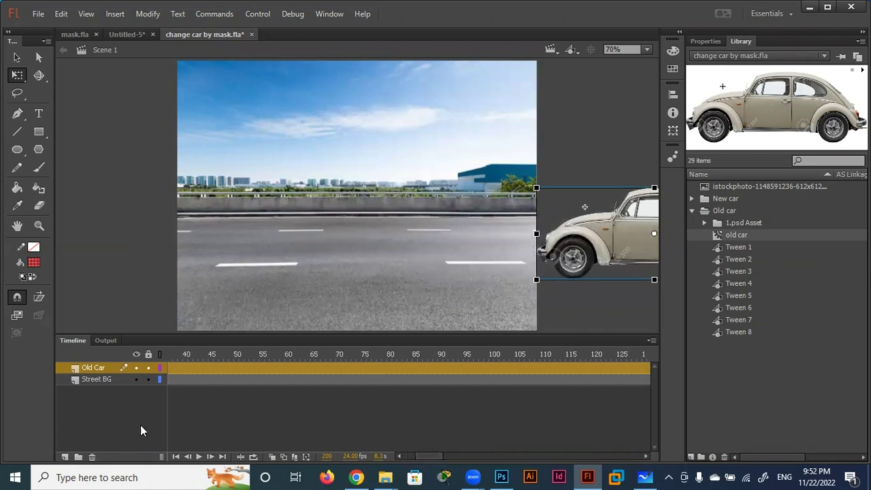
click(647, 49)
click(636, 122)
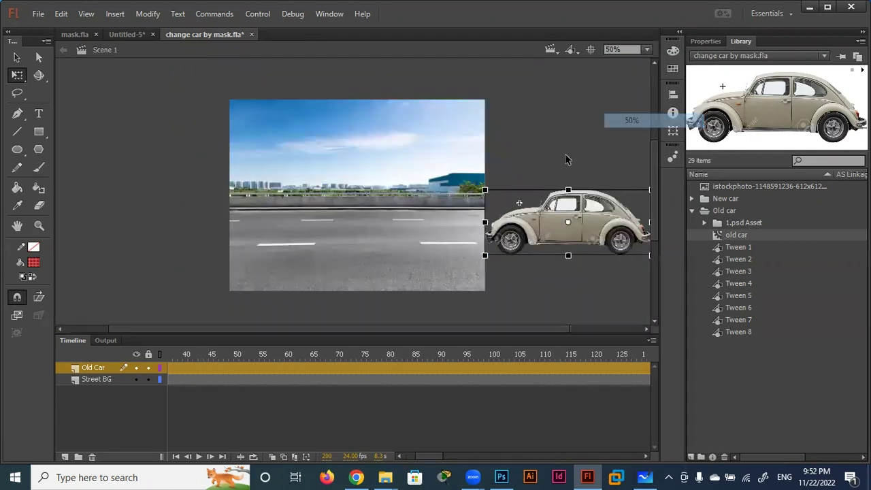
drag(208, 330, 244, 329)
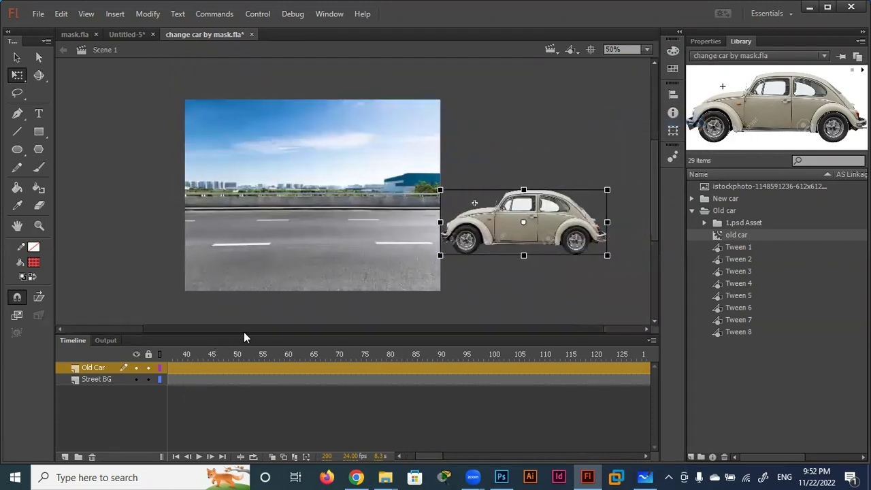
- Add a New Car layer above Old Car and drop the red new car symbol onto the stage
click(64, 456)
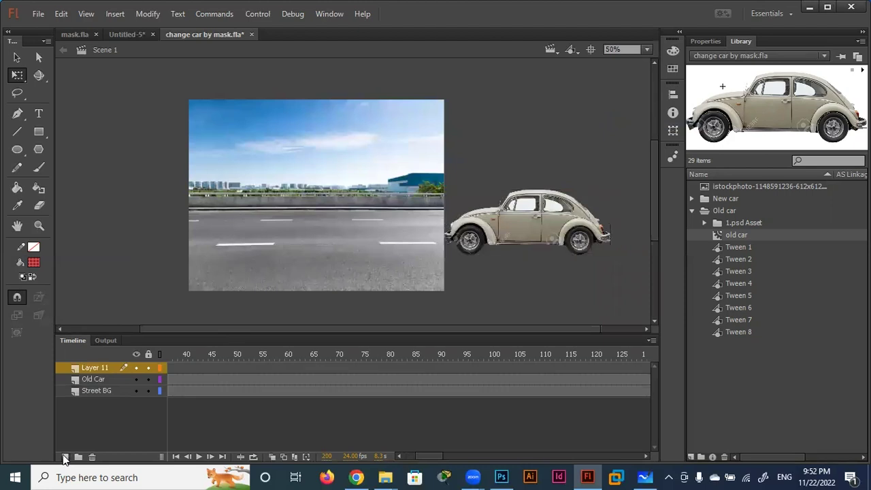
click(96, 369)
text(new)
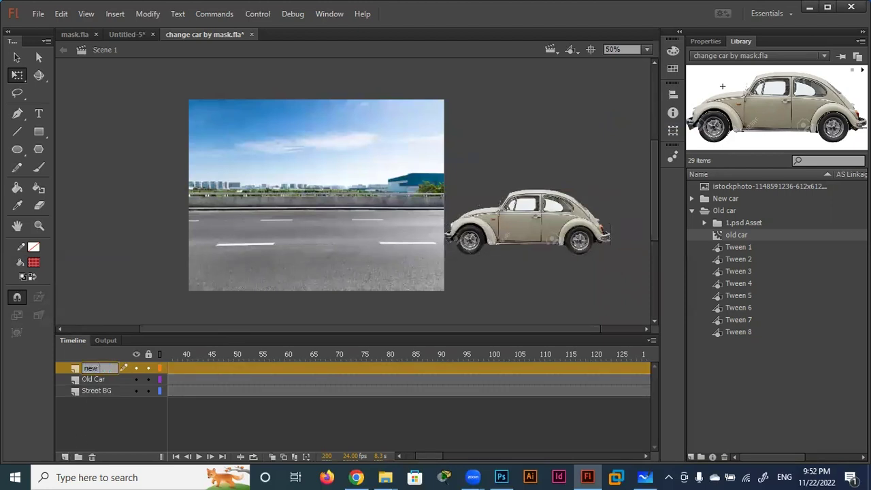
text(New Car)
click(691, 210)
click(691, 199)
click(730, 222)
drag(717, 224, 439, 164)
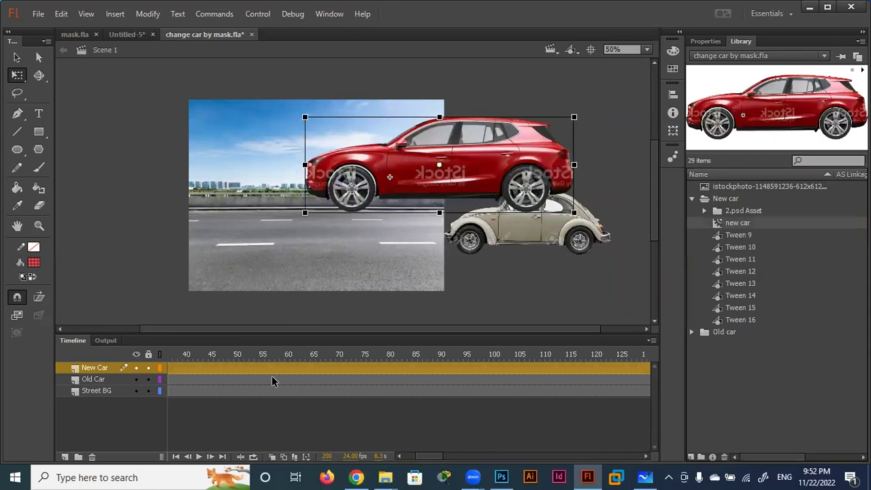
- Shrink the red car proportionally and position it offstage right, beside the old car
drag(436, 456, 391, 462)
mouse_move(397, 175)
mouse_down()
mouse_move(528, 211)
mouse_move(458, 227)
mouse_up()
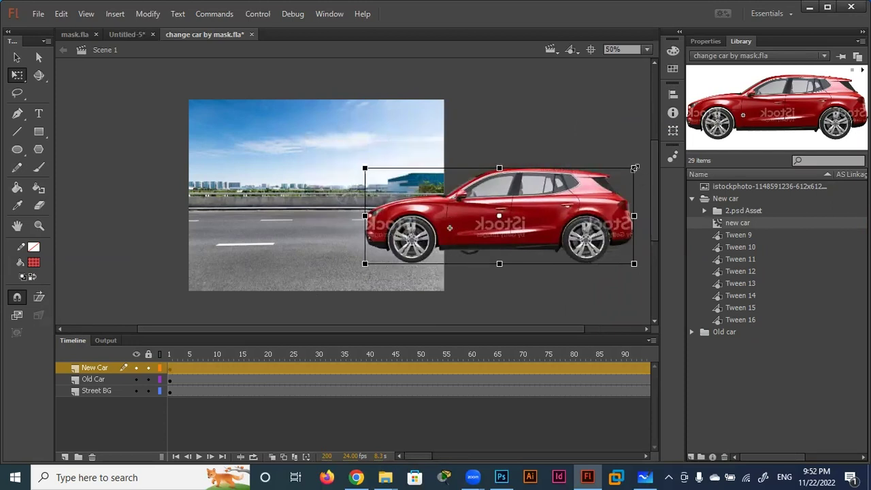
drag(633, 168, 583, 184)
mouse_move(541, 218)
mouse_down()
mouse_move(581, 218)
mouse_move(578, 231)
mouse_move(572, 228)
mouse_move(610, 226)
mouse_move(595, 236)
mouse_move(609, 224)
mouse_up()
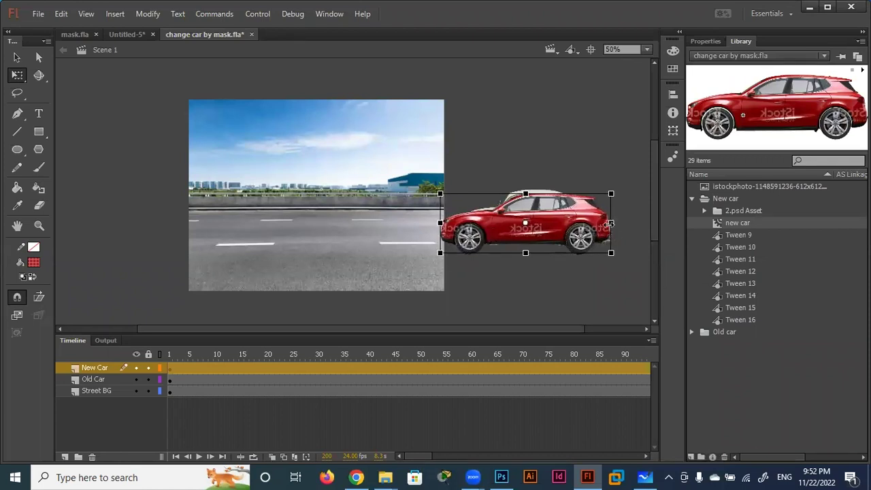
drag(557, 238, 556, 162)
- Resize the old car to W 522 and H 204 in Properties
click(552, 230)
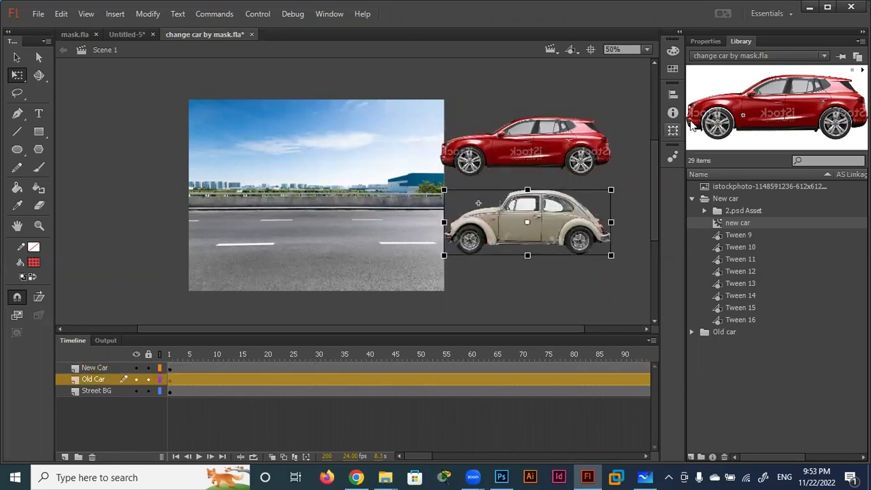
click(705, 41)
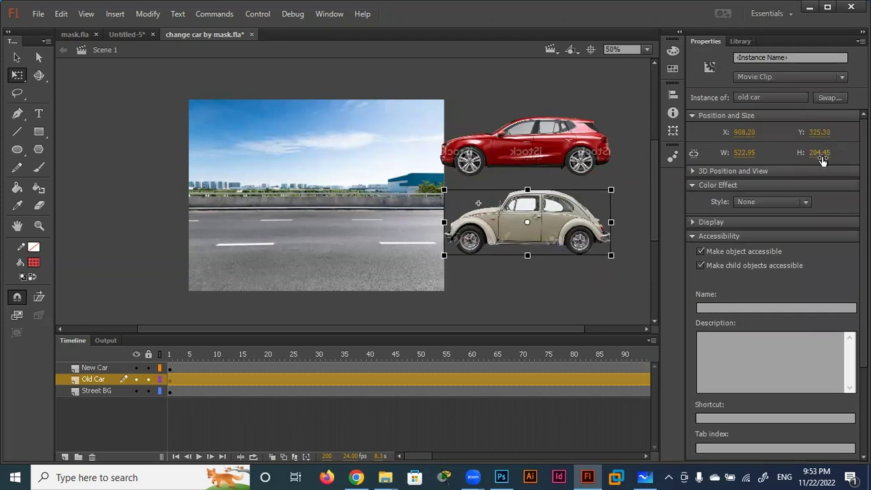
click(743, 153)
text(522)
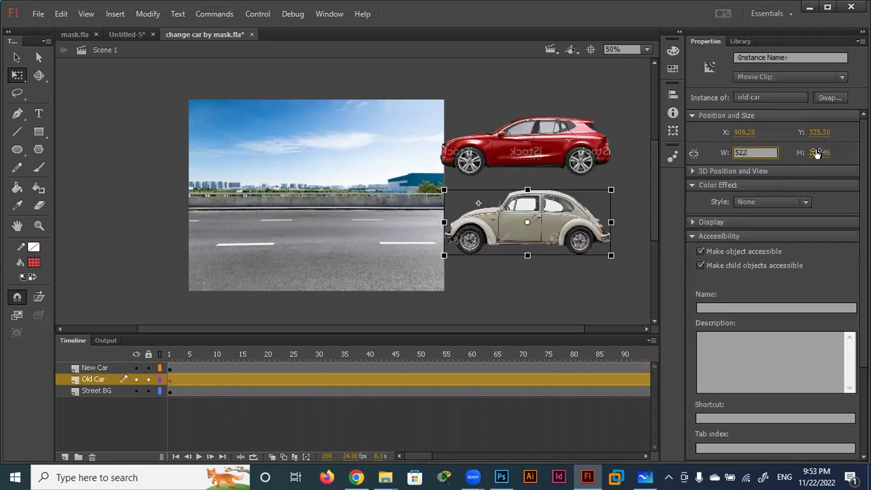
click(817, 152)
text(204)
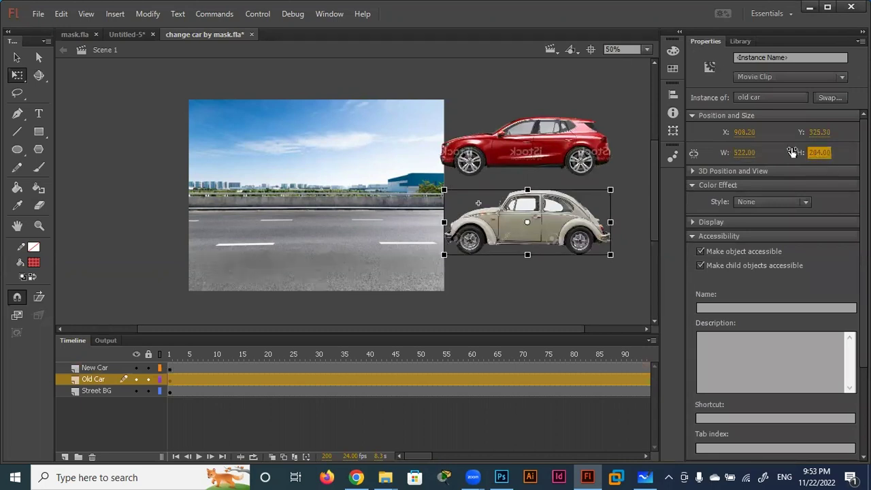
- Resize the red new car to 522 × 204 and drag it down onto the old car
click(545, 156)
click(745, 155)
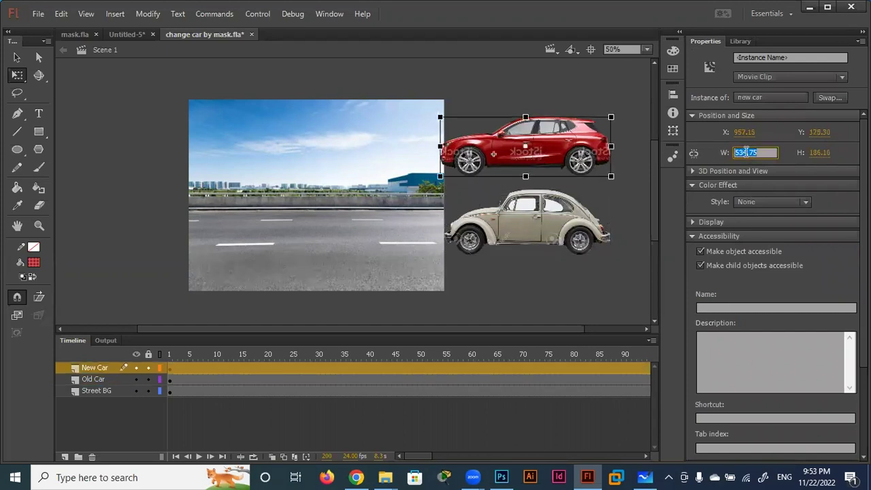
text(522)
click(819, 153)
text(204)
key(Return)
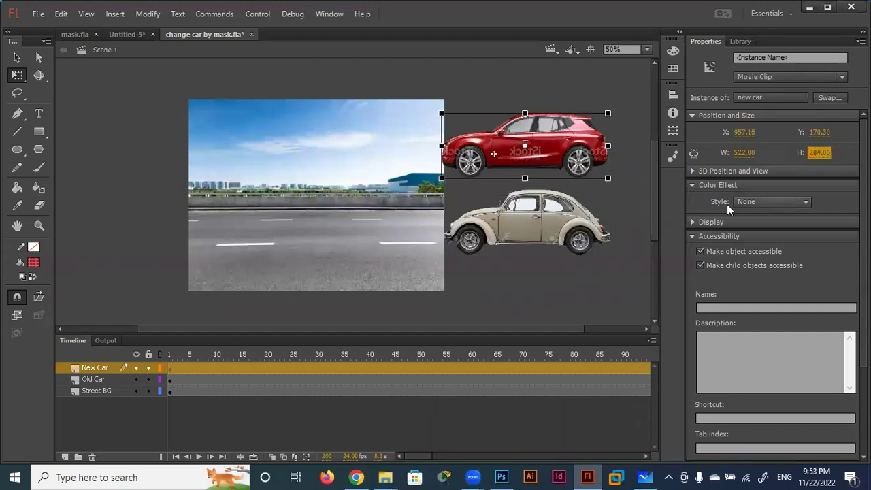
drag(582, 155, 582, 229)
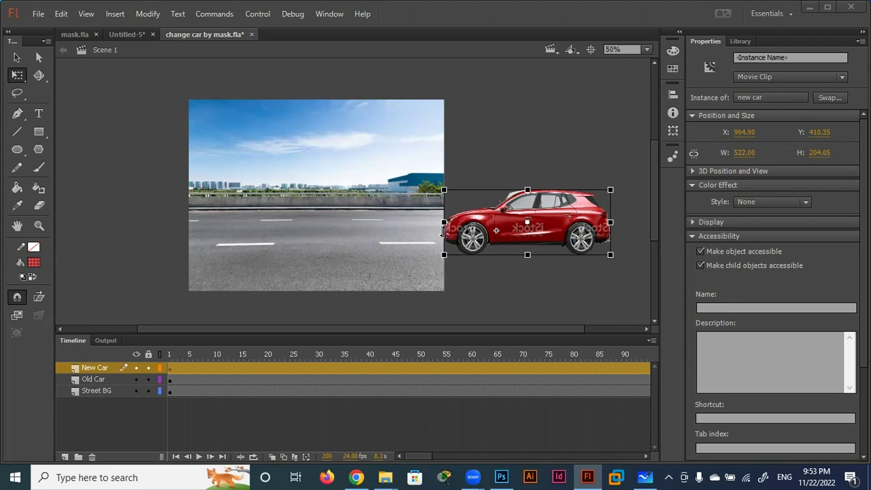
- Create classic tweens at frame 140 on both the New Car and Old Car layers
click(553, 303)
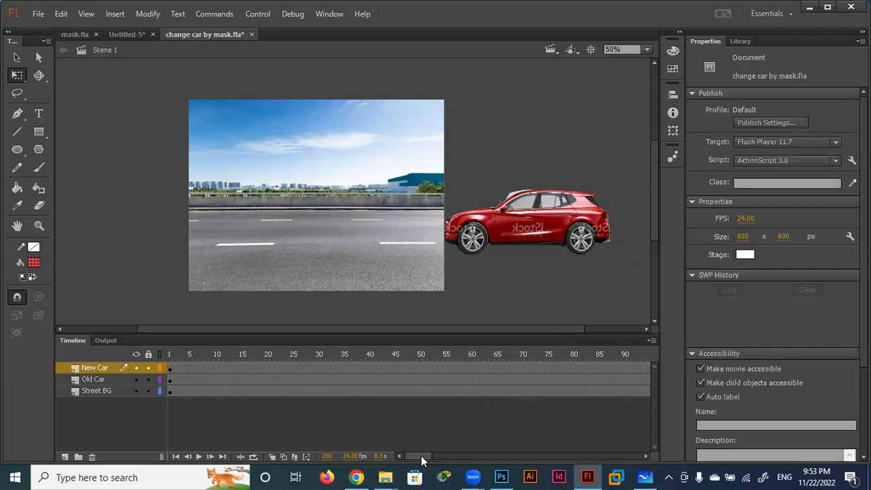
click(470, 461)
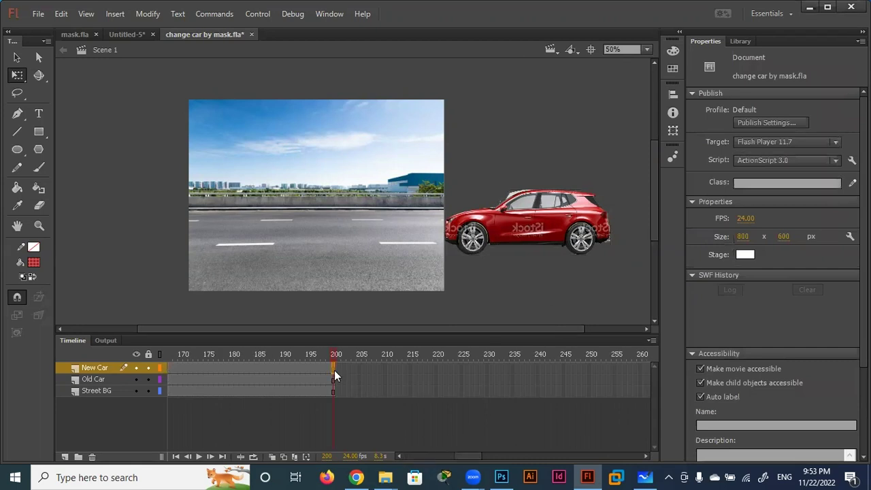
click(333, 379)
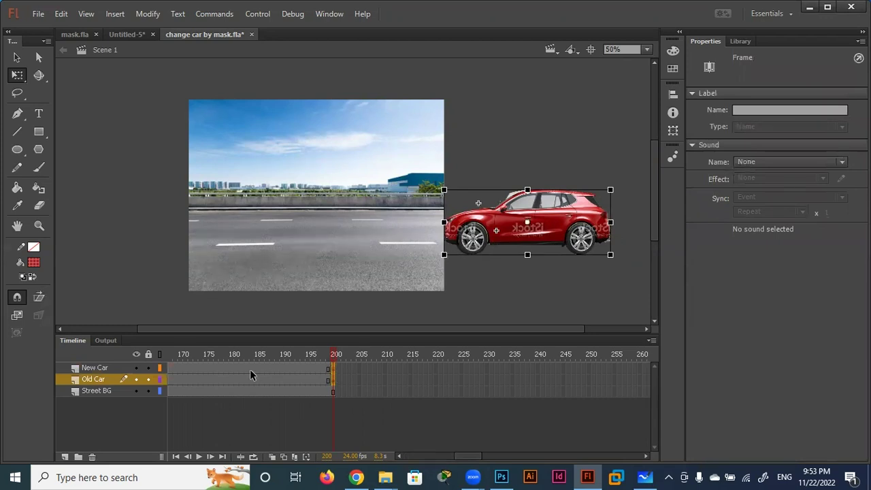
mouse_move(331, 355)
mouse_down()
mouse_move(78, 352)
mouse_move(305, 366)
mouse_up()
right_click(305, 366)
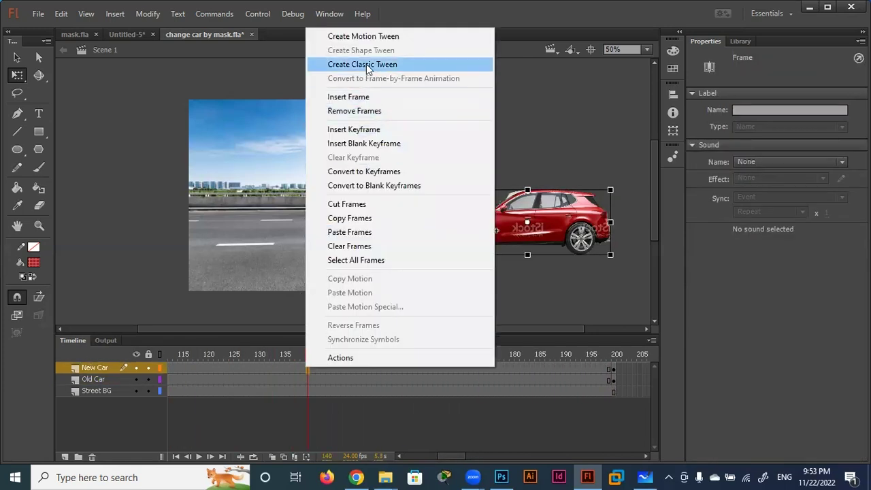
click(366, 64)
right_click(321, 377)
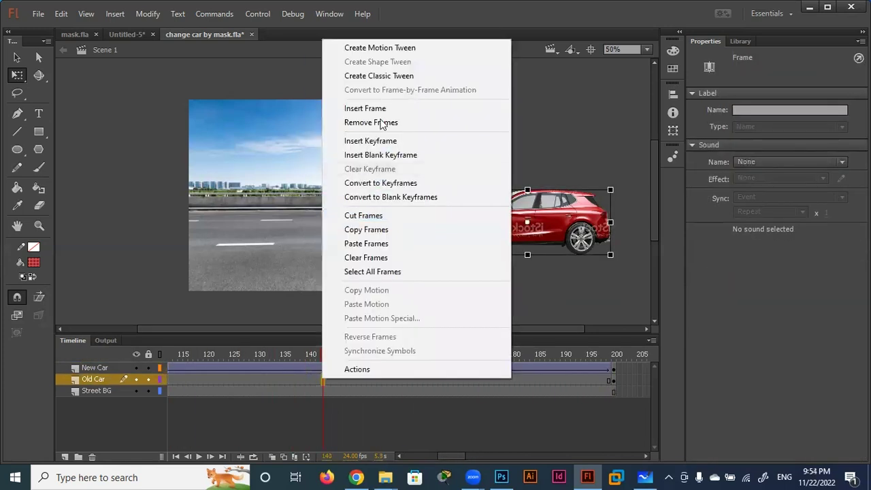
click(401, 76)
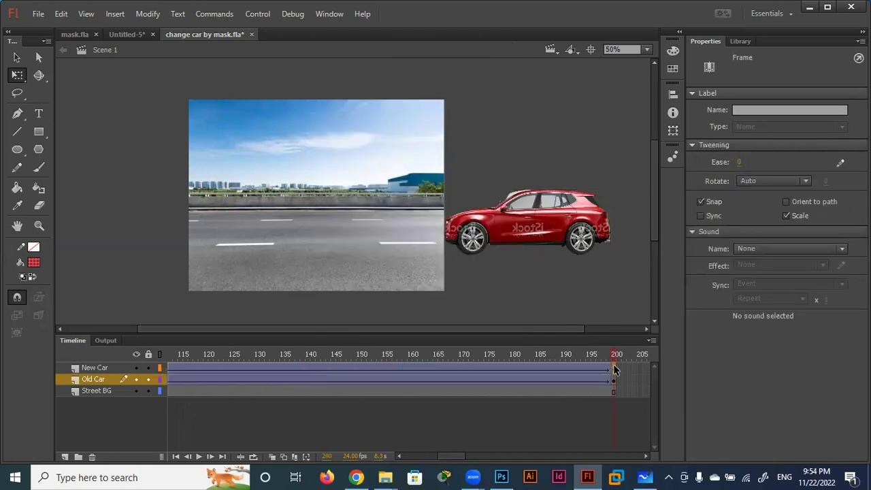
- At frame 200, move the car past the street's left edge to X -522.30 and scrub-preview
click(614, 374)
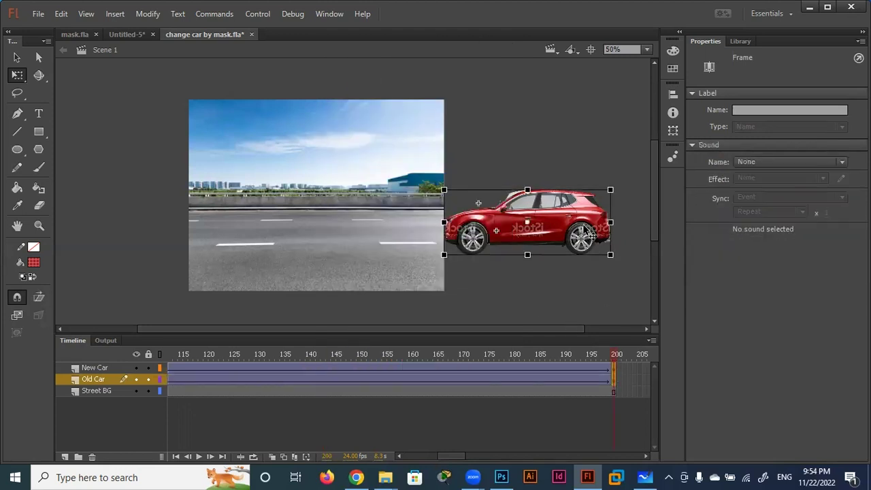
drag(586, 235, 276, 228)
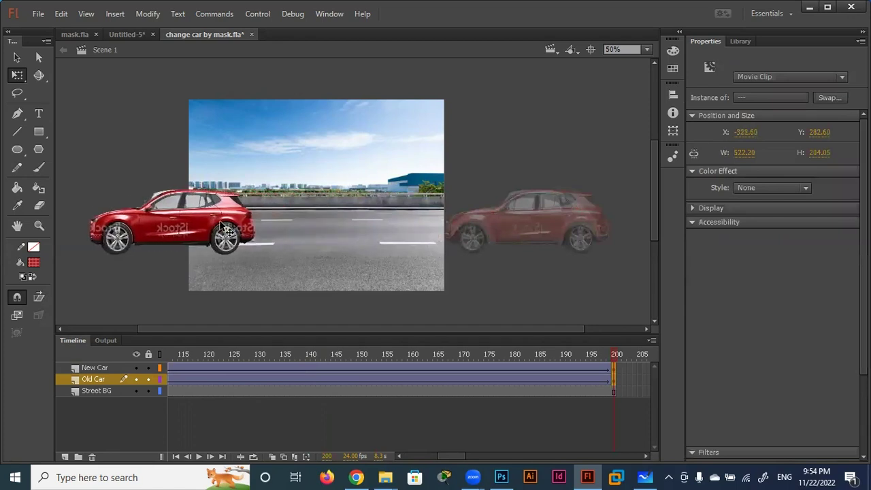
drag(272, 225, 165, 225)
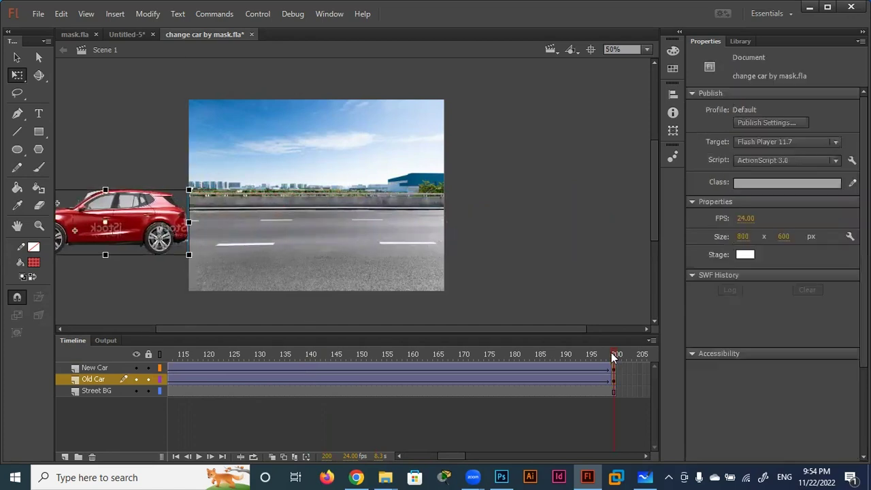
drag(613, 354, 155, 347)
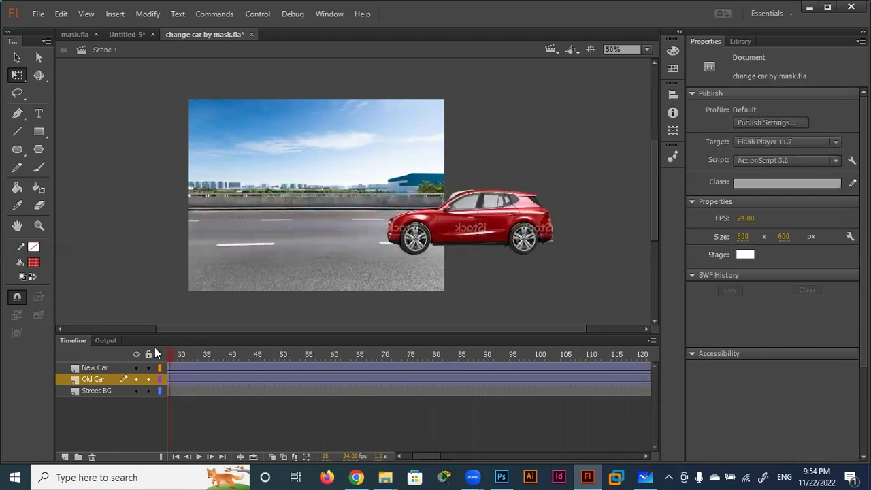
drag(155, 347, 415, 354)
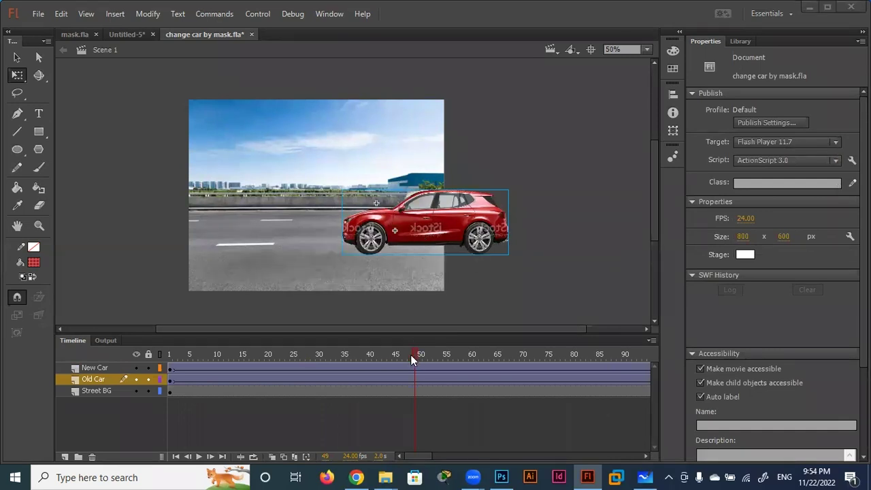
drag(411, 355, 134, 360)
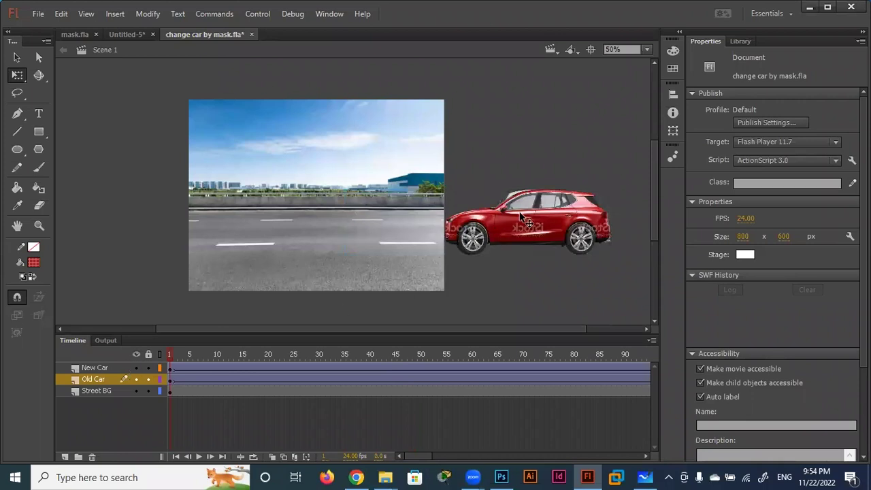
double_click(571, 235)
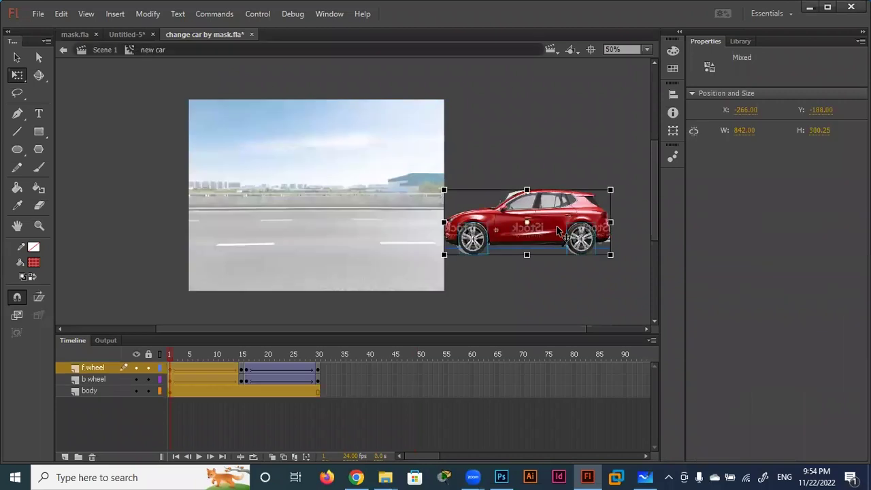
drag(172, 355, 320, 354)
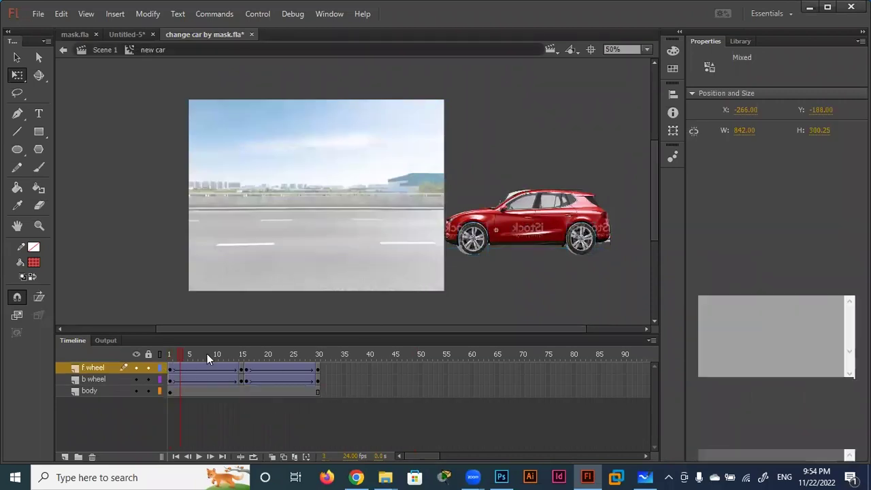
click(63, 50)
key(ctrl+Return)
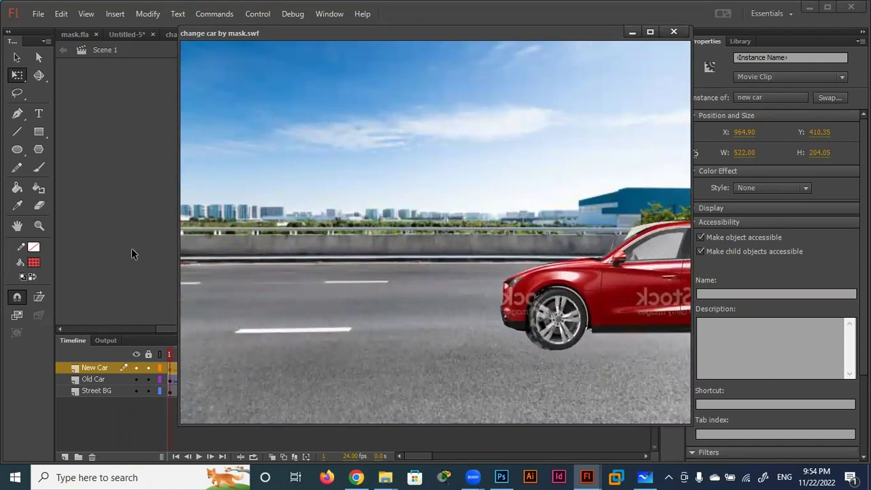
click(675, 33)
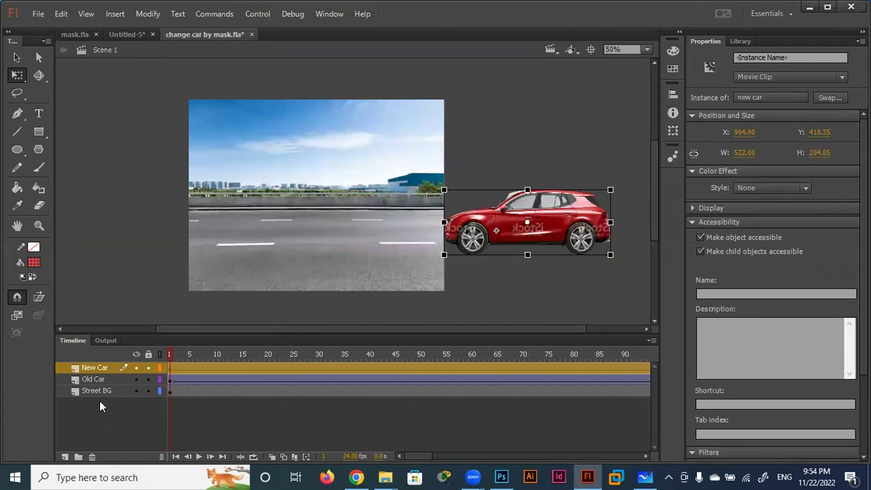
- Add an 'old mask' layer and move it down to sit above Old Car
click(64, 457)
click(106, 368)
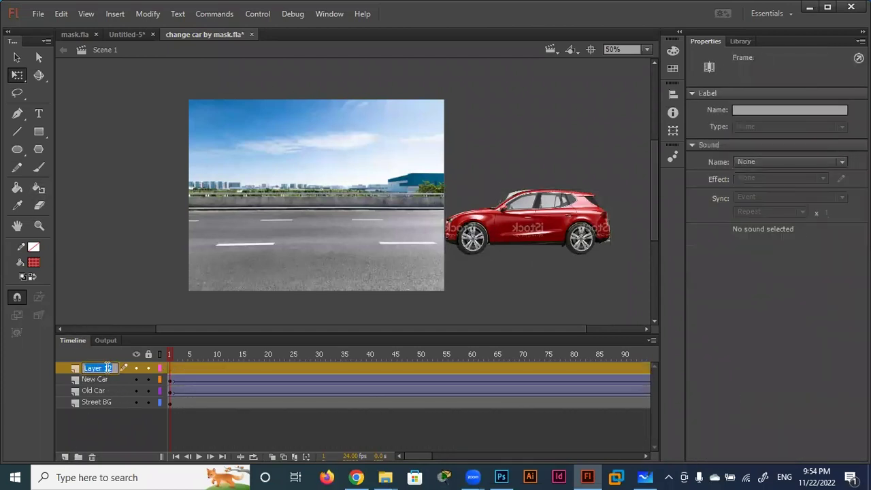
text(old mask)
drag(101, 367, 86, 376)
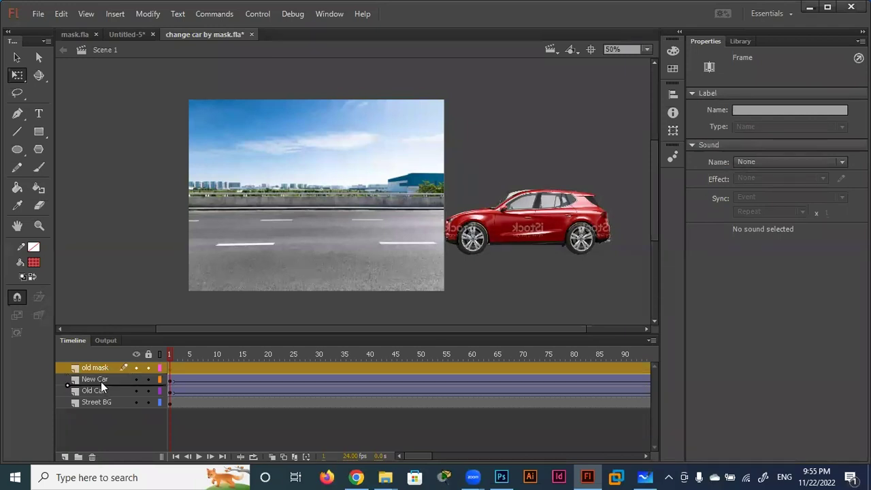
- Add a layer above New Car and name it 'new mask'
click(105, 367)
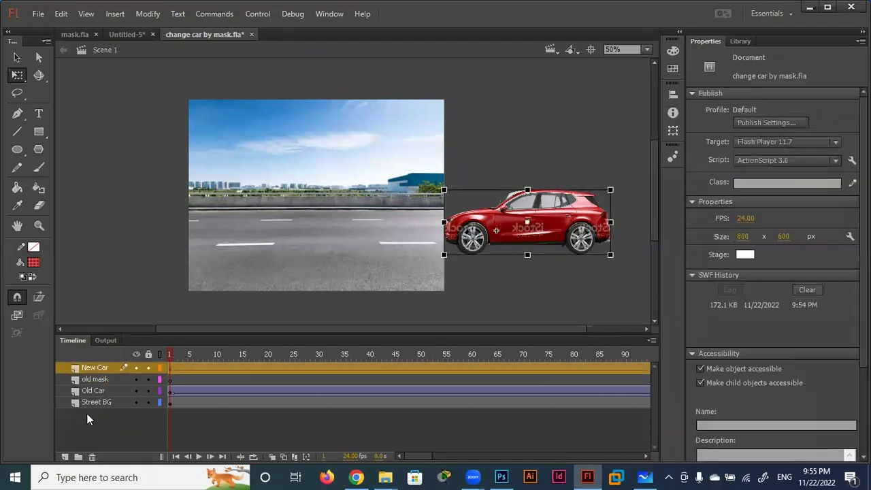
click(64, 456)
double_click(98, 367)
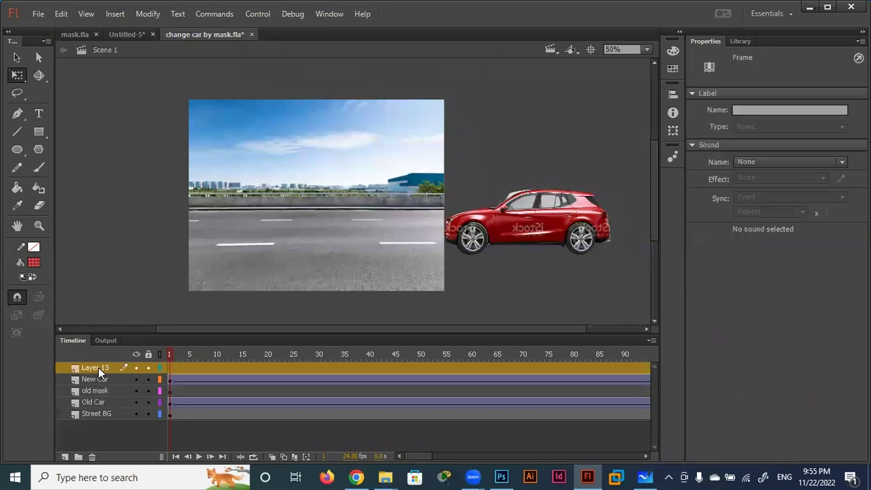
text(ne)
text(w mask)
- Draw a rough red rectangle over the stage's left part on frame 1 of new mask
click(169, 368)
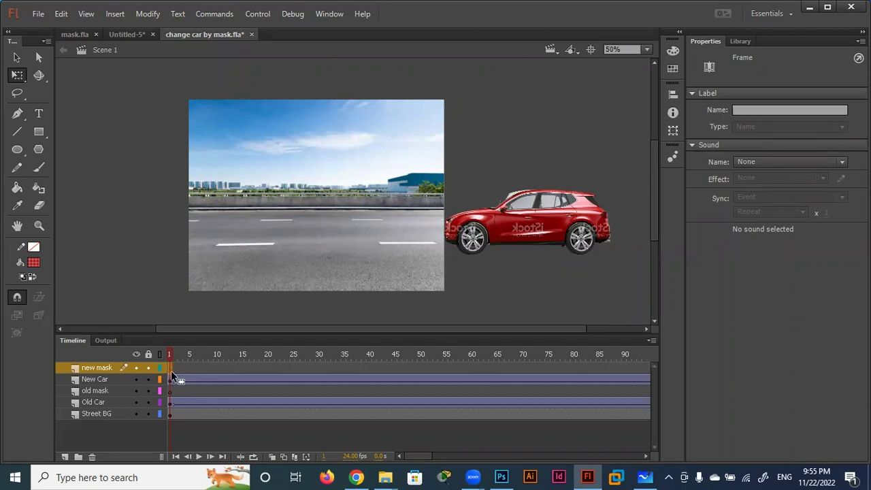
click(38, 133)
click(94, 130)
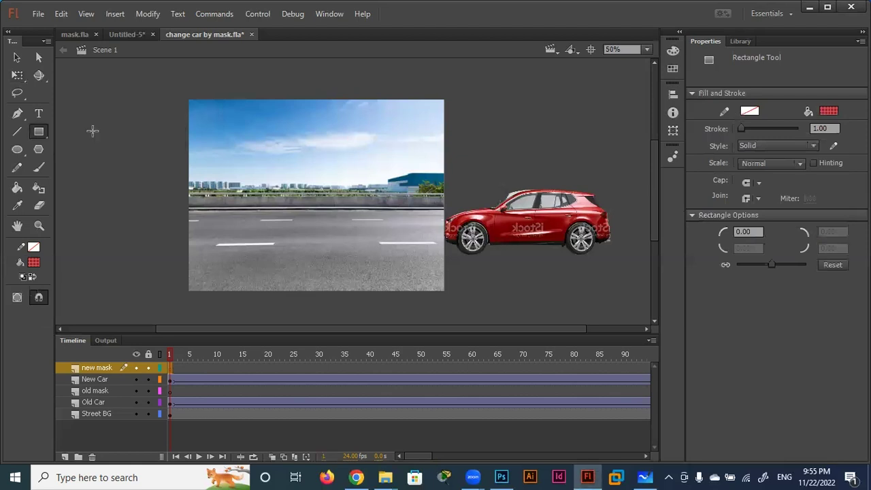
mouse_move(199, 109)
mouse_down()
mouse_move(296, 302)
mouse_move(317, 291)
mouse_up()
click(17, 58)
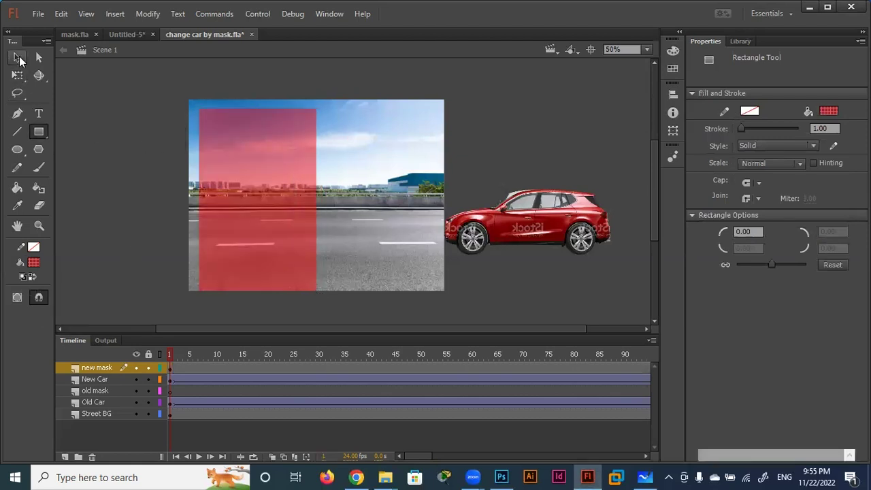
click(253, 188)
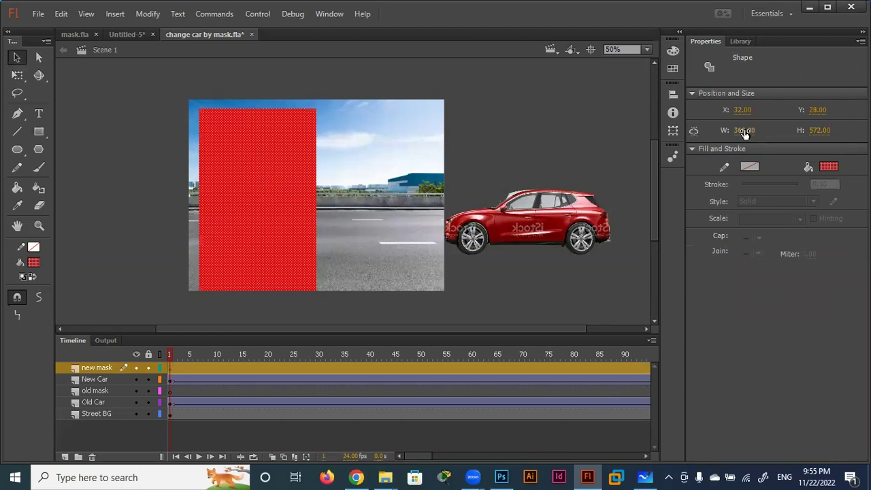
- Set the rectangle to W 400, H 600 at X 0, Y 0
click(745, 129)
text(400)
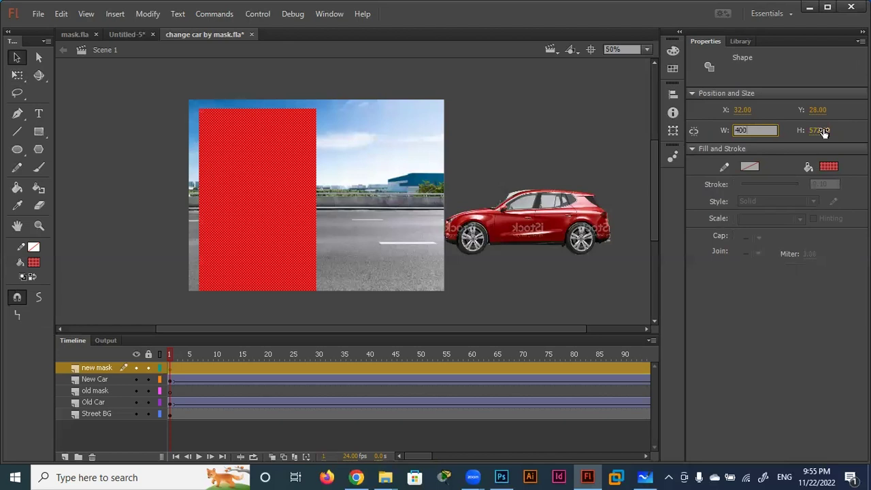
click(822, 131)
text(600)
click(742, 110)
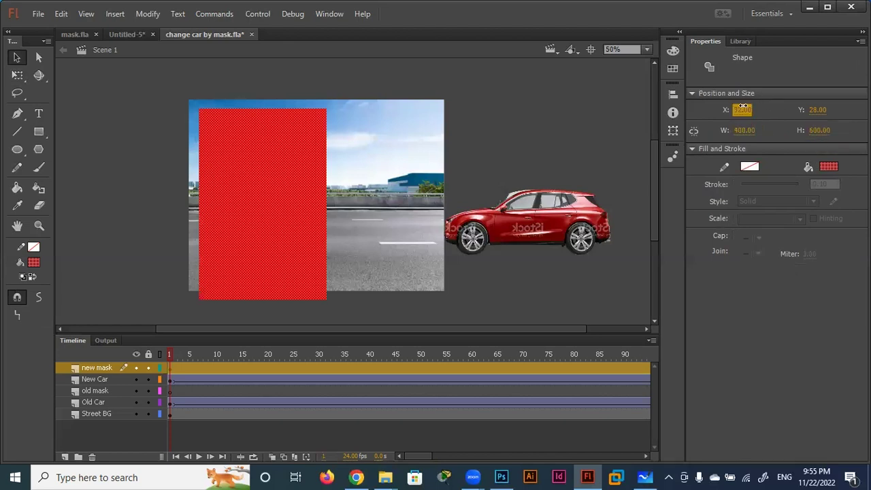
text(0)
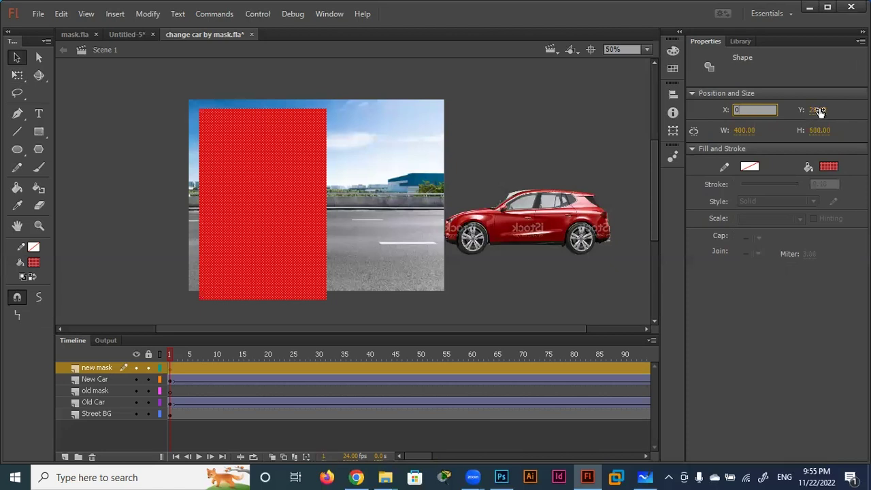
click(821, 110)
text(0)
key(Return)
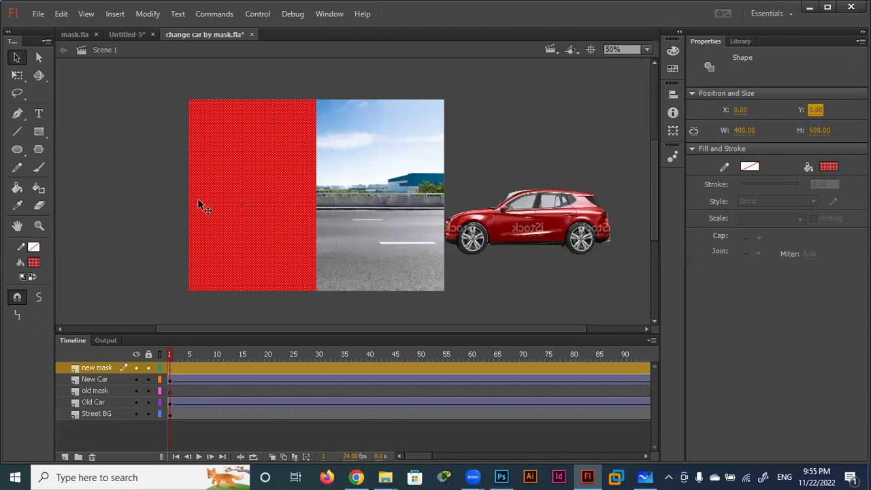
click(145, 199)
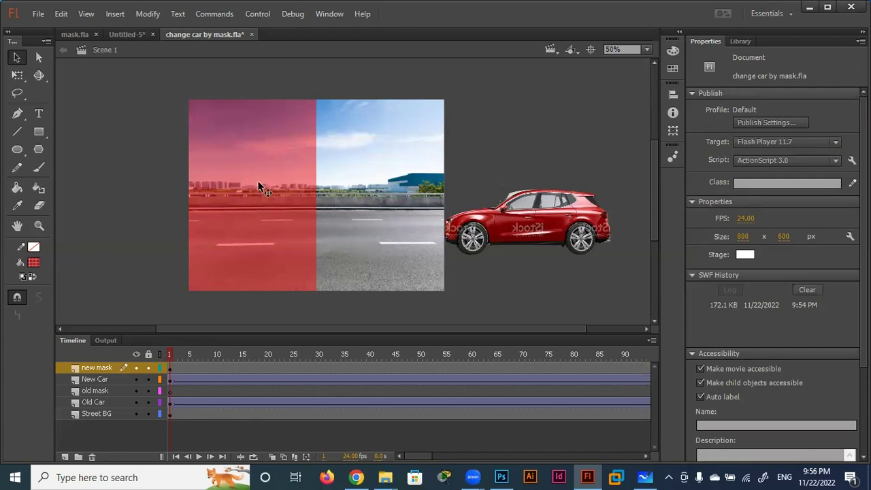
- Duplicate the red mask rectangle to the right and make the copy bright green
click(97, 393)
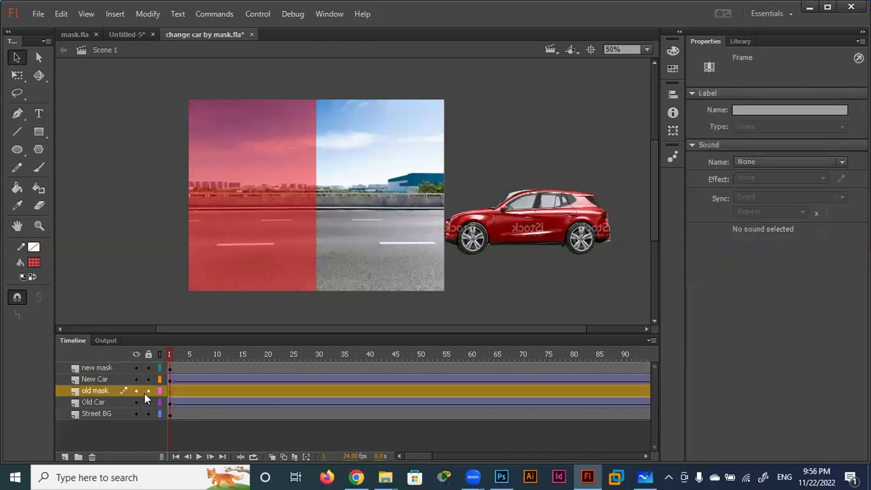
click(283, 227)
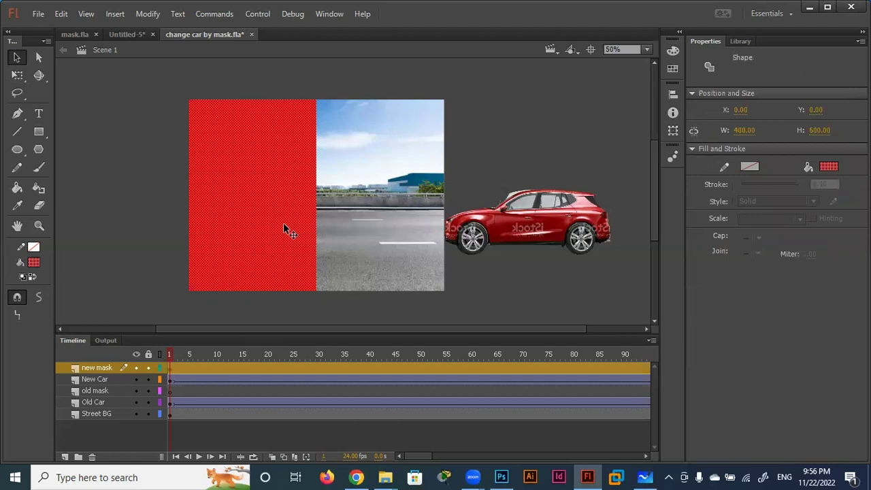
drag(283, 227, 387, 228)
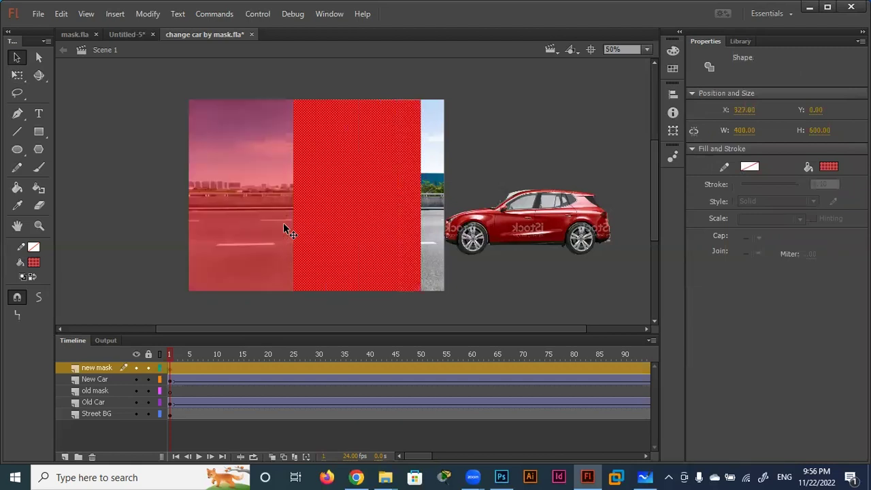
click(829, 166)
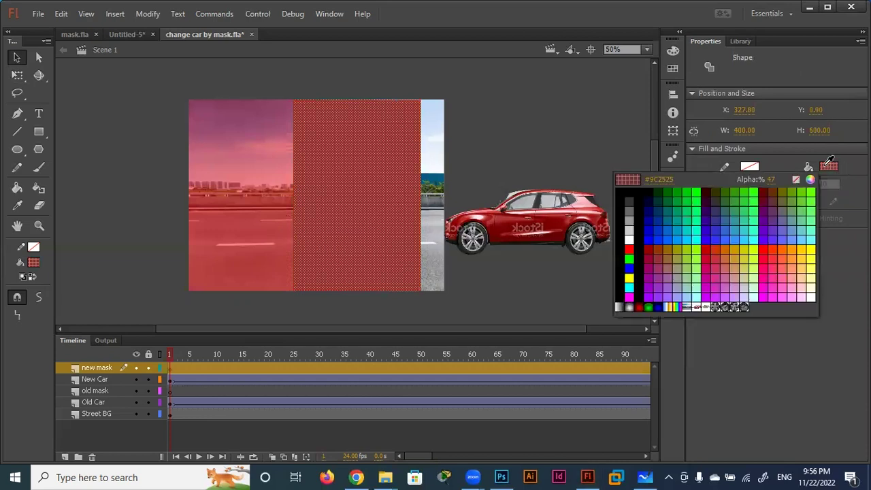
click(760, 194)
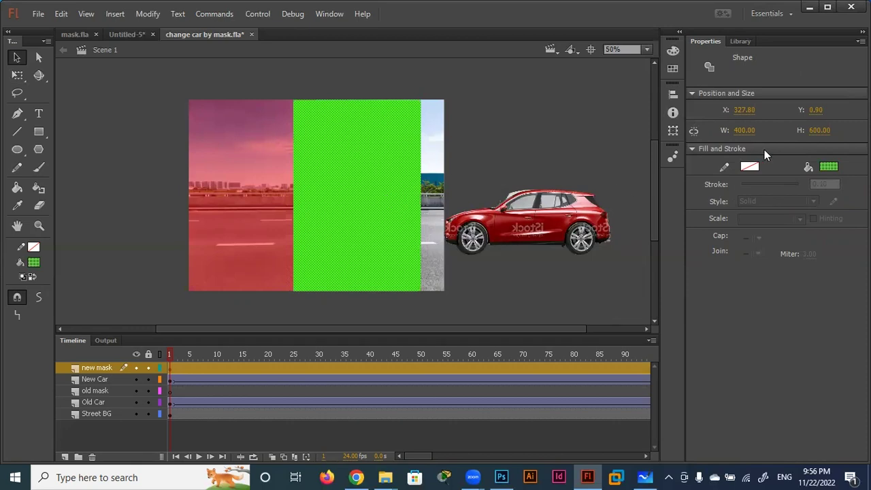
- Position the green rectangle at X 400, Y 0 to cover the stage's right half
click(817, 110)
text(0)
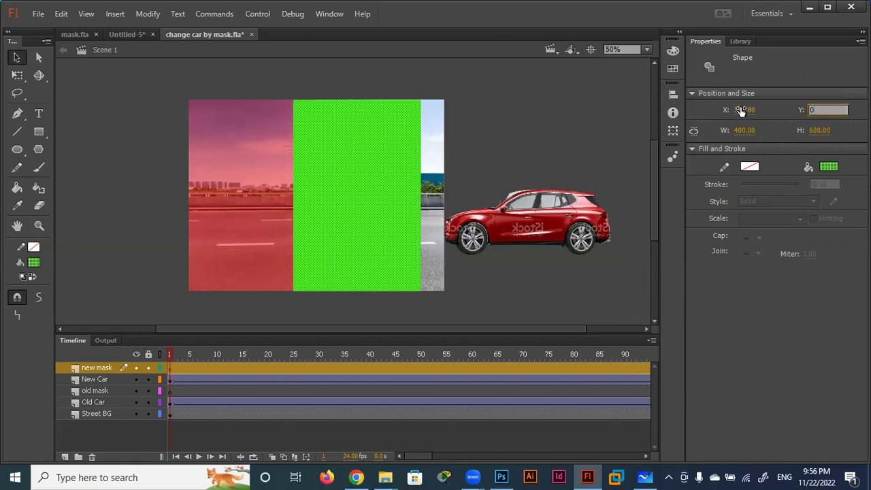
click(741, 110)
text(400)
key(Return)
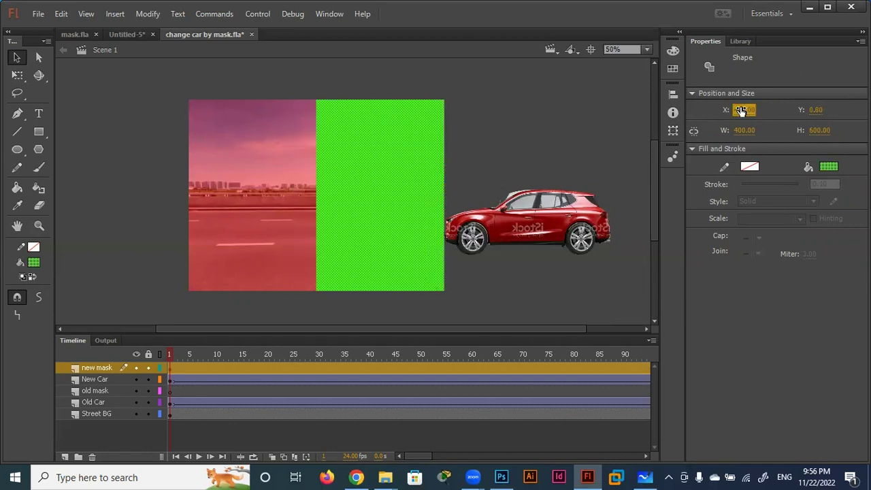
click(519, 143)
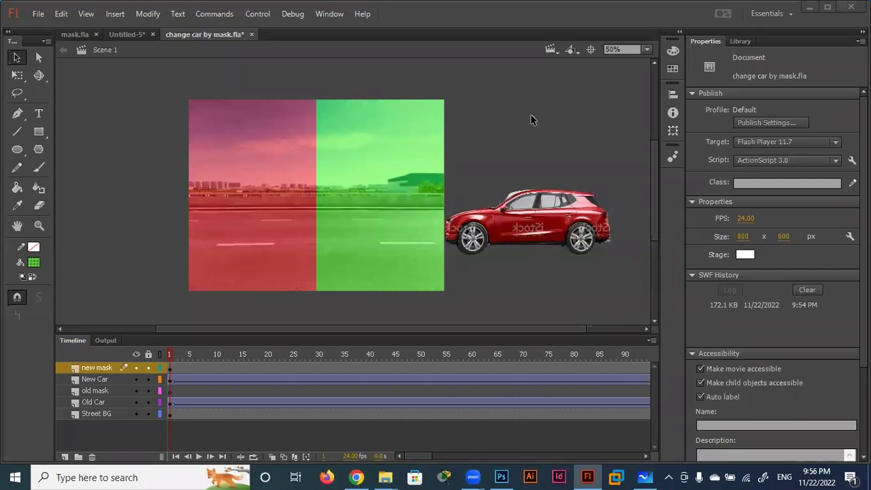
- Delete the new mask and old mask layers
click(361, 234)
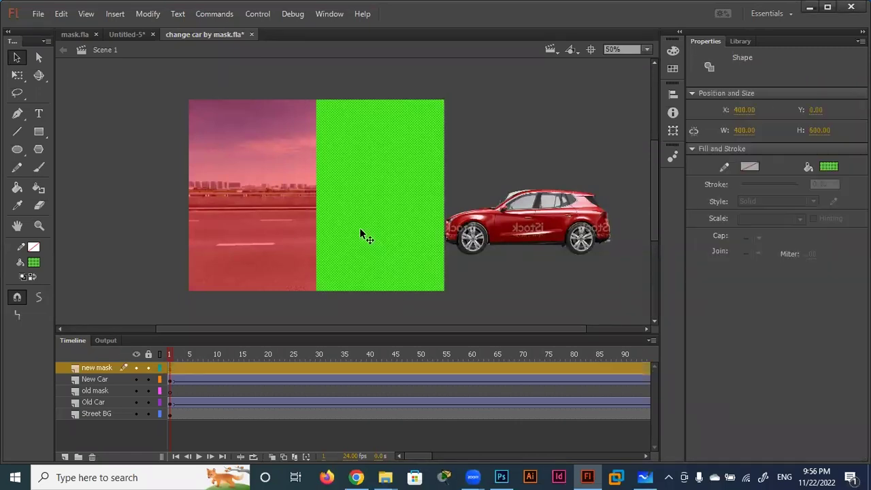
click(97, 368)
click(92, 458)
click(107, 380)
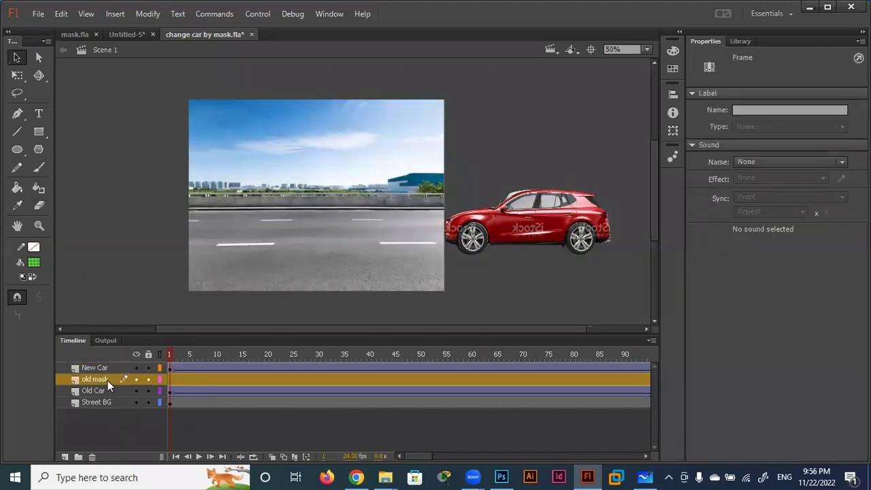
click(92, 457)
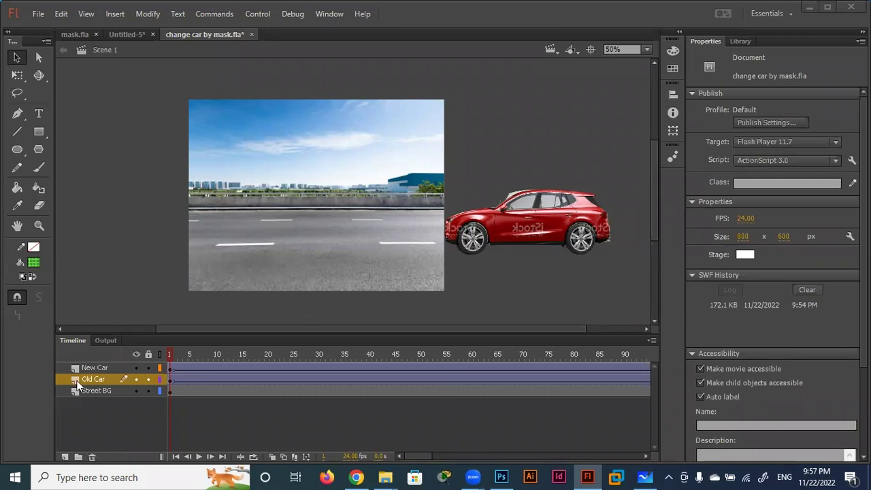
- Restore the accidentally deleted Old Car layer, add an 'old mask' layer above it, then switch to Whiteboard
click(92, 457)
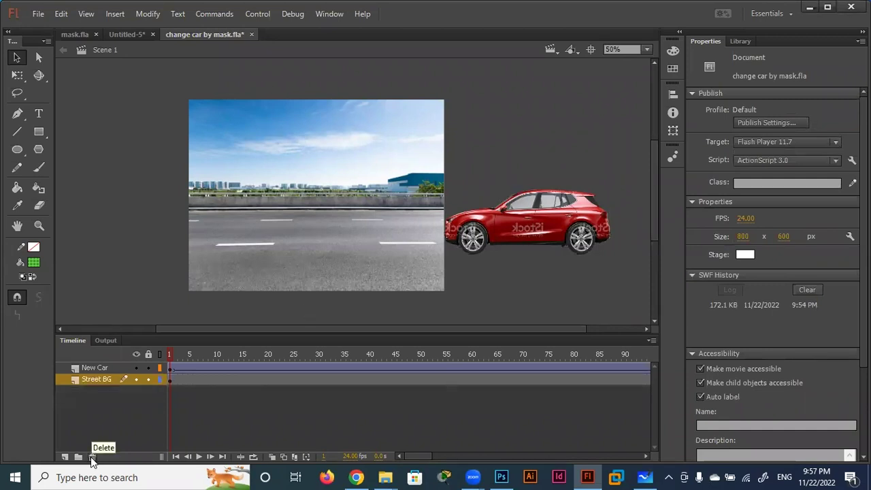
key(ctrl+z)
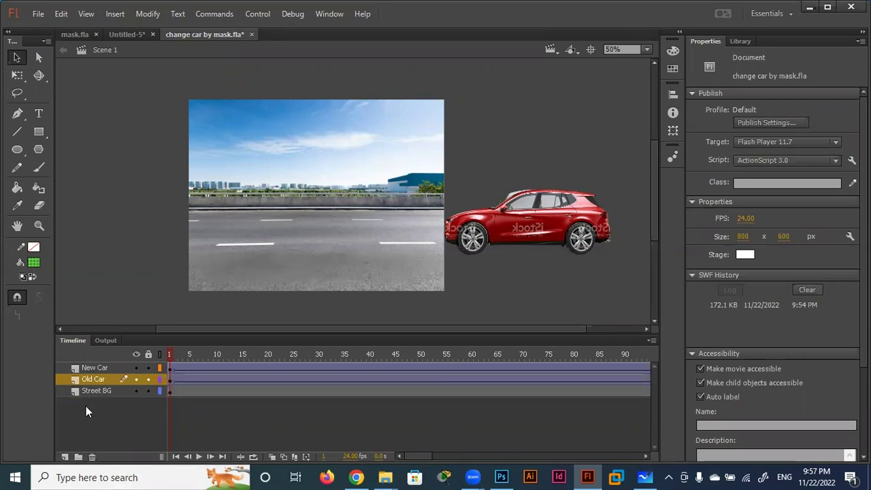
click(65, 457)
double_click(101, 379)
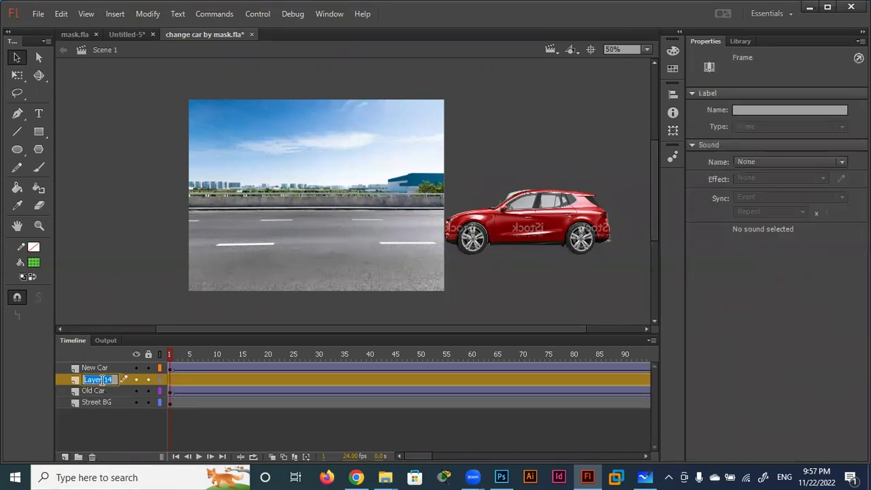
text(old mask)
key(Return)
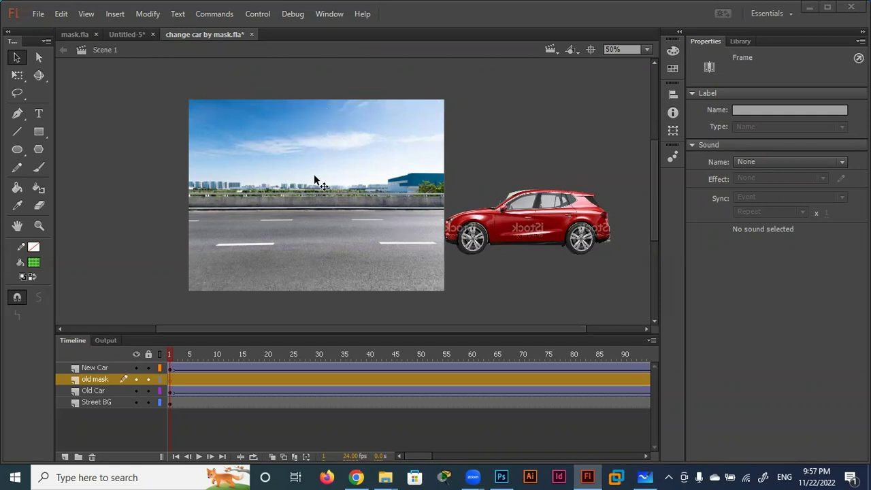
click(644, 477)
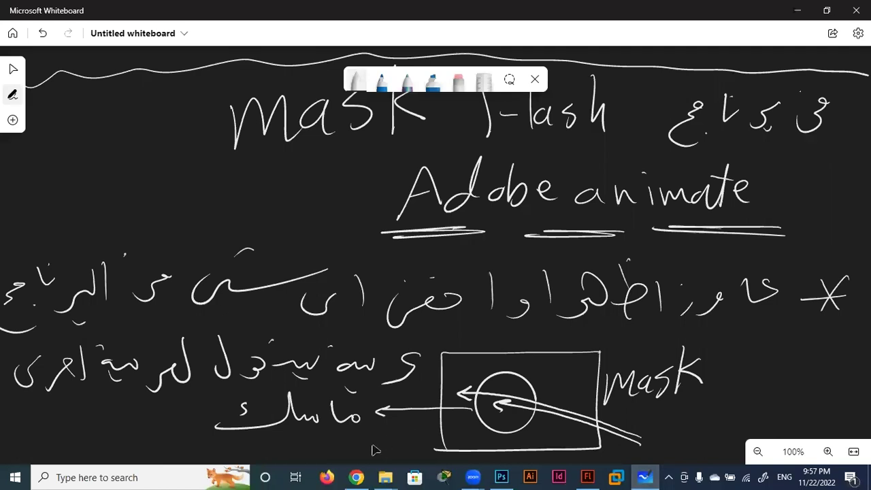
- Sketch the stage rectangle divided into two halves, with width and height brackets
scroll(375, 450, down, 5)
scroll(362, 124, down, 2)
mouse_move(494, 195)
mouse_down()
mouse_move(173, 209)
mouse_move(216, 408)
mouse_move(519, 374)
mouse_move(218, 411)
mouse_up()
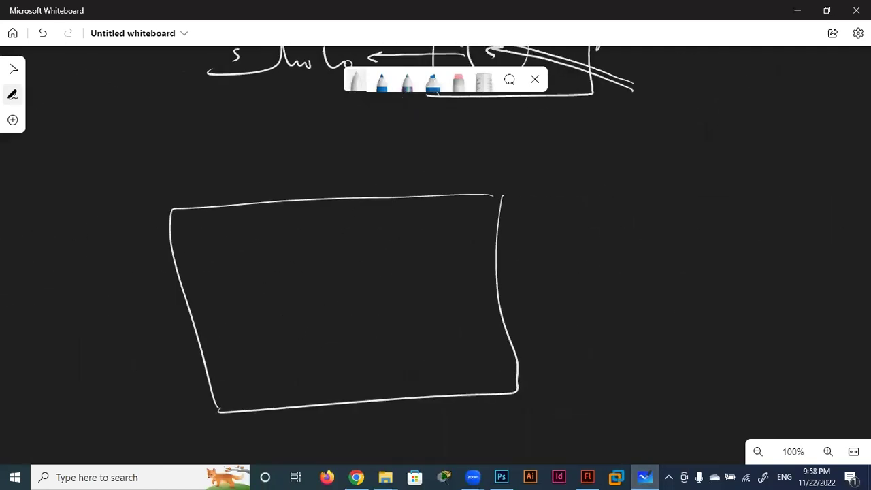
drag(325, 158, 364, 173)
drag(540, 248, 543, 271)
drag(564, 271, 605, 268)
drag(326, 199, 368, 392)
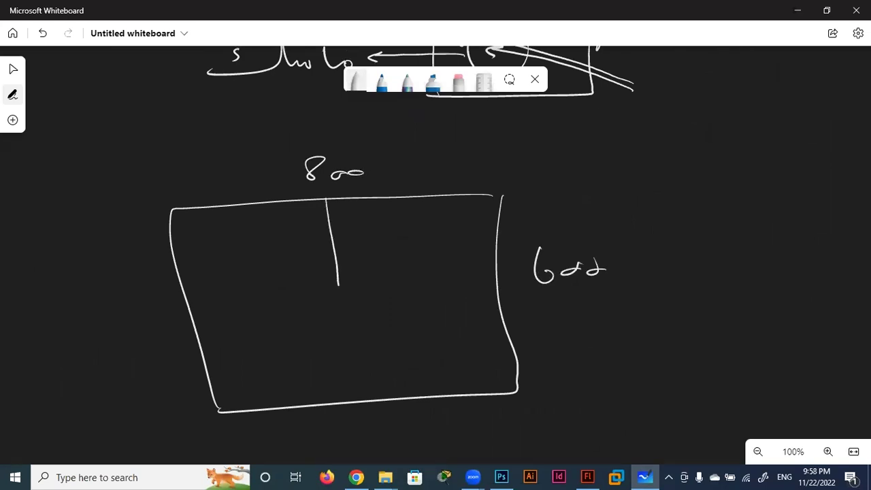
drag(318, 204, 156, 220)
drag(136, 240, 185, 413)
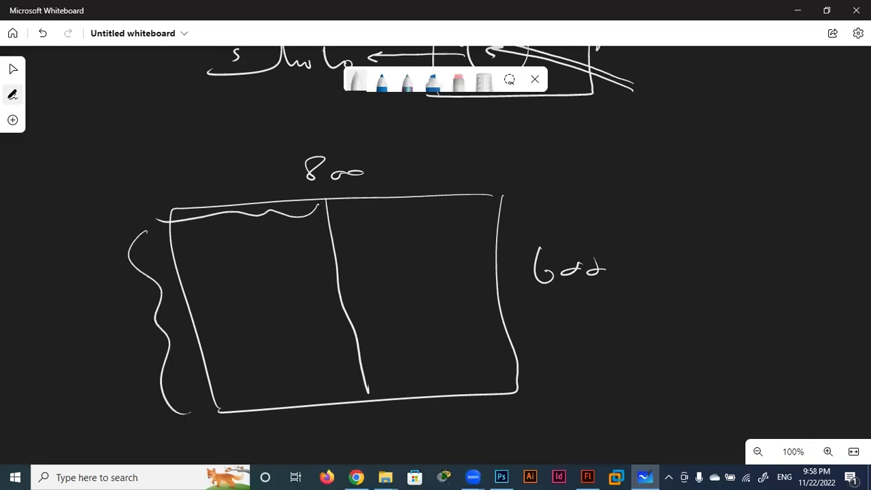
drag(489, 200, 317, 210)
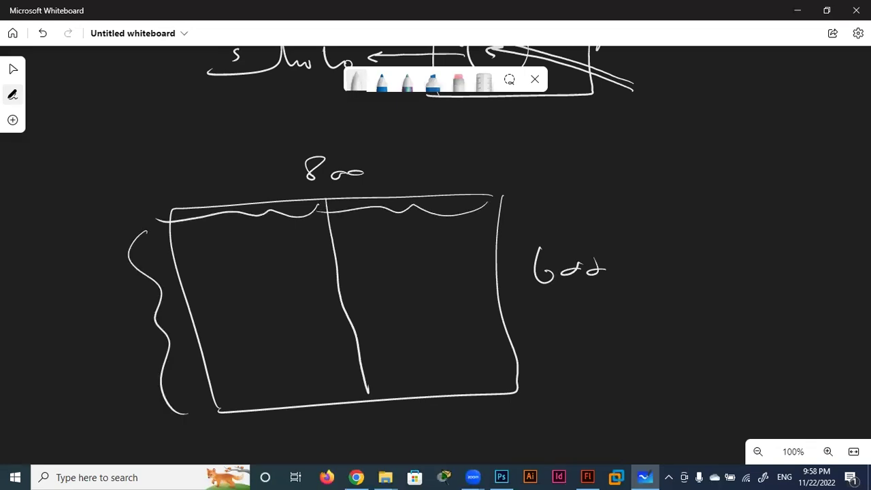
- Write handwritten notes in the left and right halves of the stage sketch
drag(207, 229, 222, 229)
drag(239, 228, 257, 232)
drag(368, 225, 386, 227)
drag(406, 225, 421, 233)
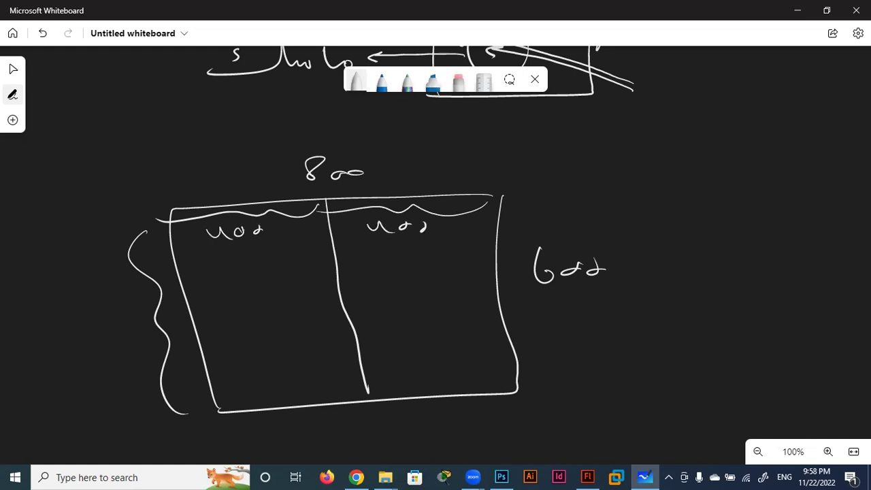
- Hatch the right half of the stage sketch with diagonal strokes
mouse_move(489, 392)
mouse_down()
mouse_move(515, 374)
mouse_move(513, 355)
mouse_up()
drag(447, 381, 507, 336)
drag(417, 385, 493, 323)
drag(420, 366, 490, 302)
drag(393, 361, 480, 282)
drag(372, 328, 479, 258)
drag(368, 296, 449, 228)
drag(353, 284, 430, 213)
drag(332, 263, 401, 209)
drag(324, 243, 373, 201)
drag(323, 397, 351, 371)
- Hatch the left half and label the width W (800) and height H (600)
drag(298, 417, 340, 377)
drag(269, 393, 341, 327)
drag(234, 379, 310, 301)
drag(218, 352, 277, 279)
drag(220, 323, 256, 281)
drag(205, 173, 236, 158)
drag(515, 291, 524, 325)
drag(547, 295, 545, 324)
drag(522, 311, 540, 307)
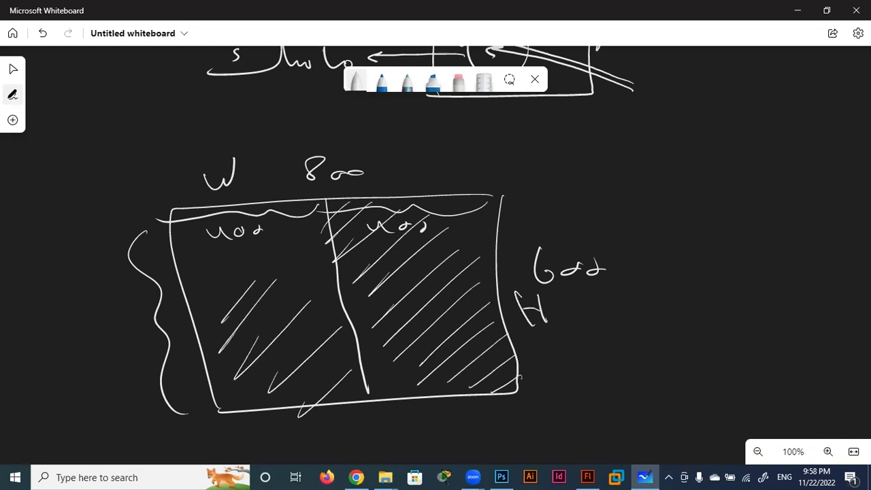
- Back in Flash, draw a green rectangle on old mask and size it 400 × 600
click(588, 477)
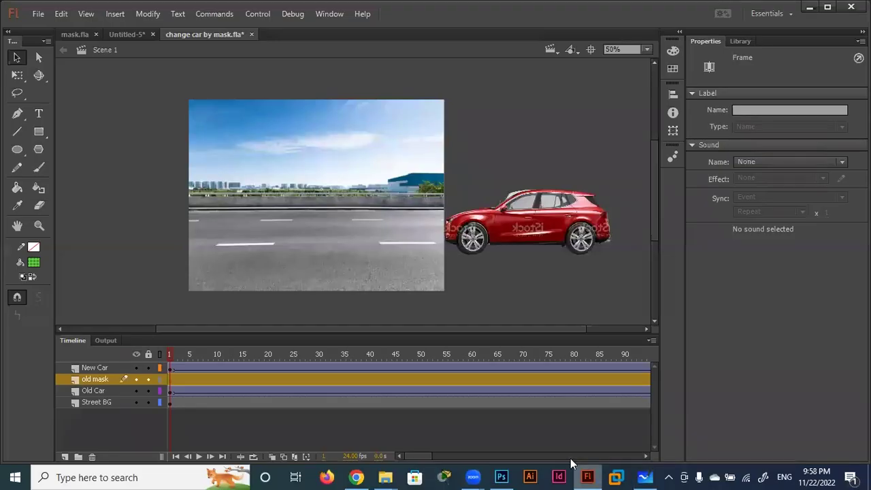
click(38, 132)
drag(202, 137, 326, 311)
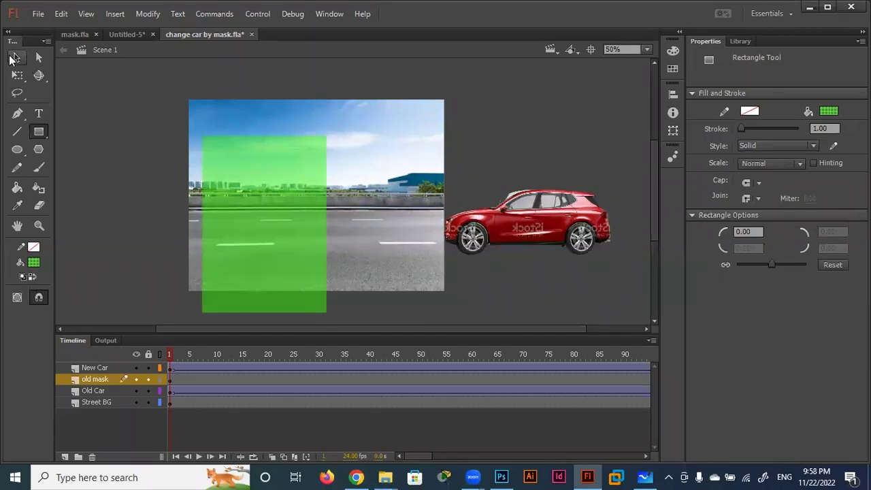
click(17, 57)
click(286, 206)
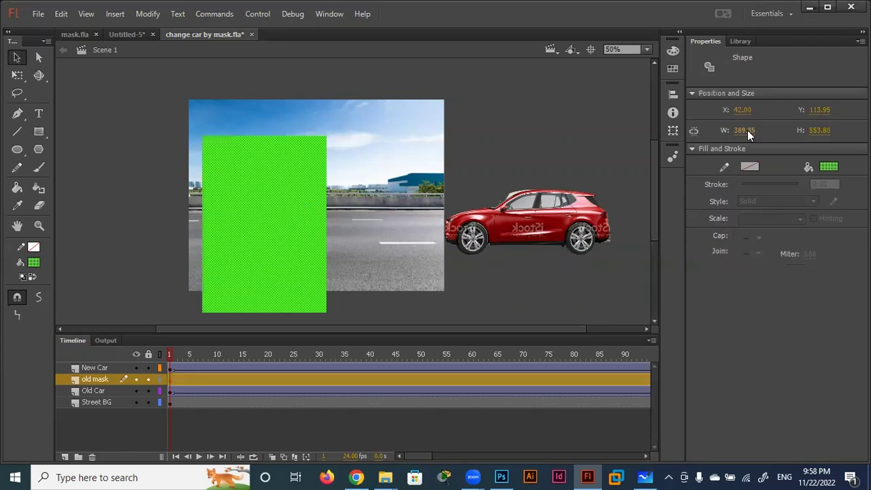
text(400)
click(823, 131)
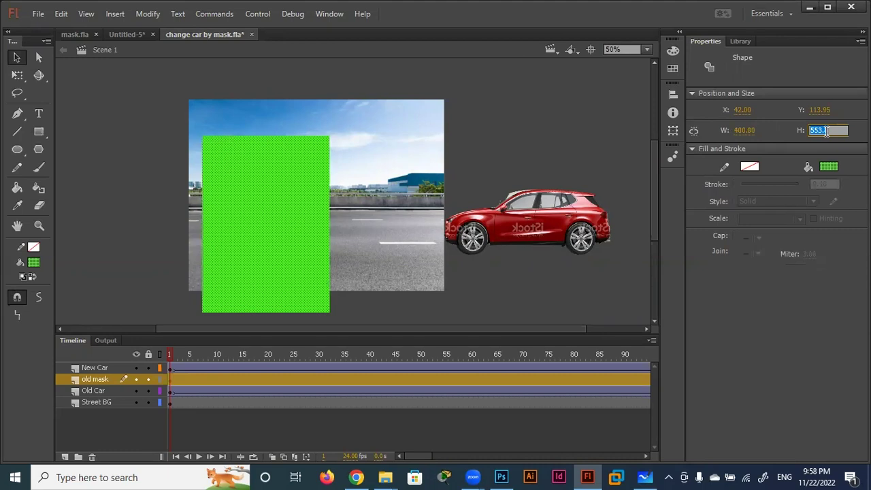
text(600)
key(Return)
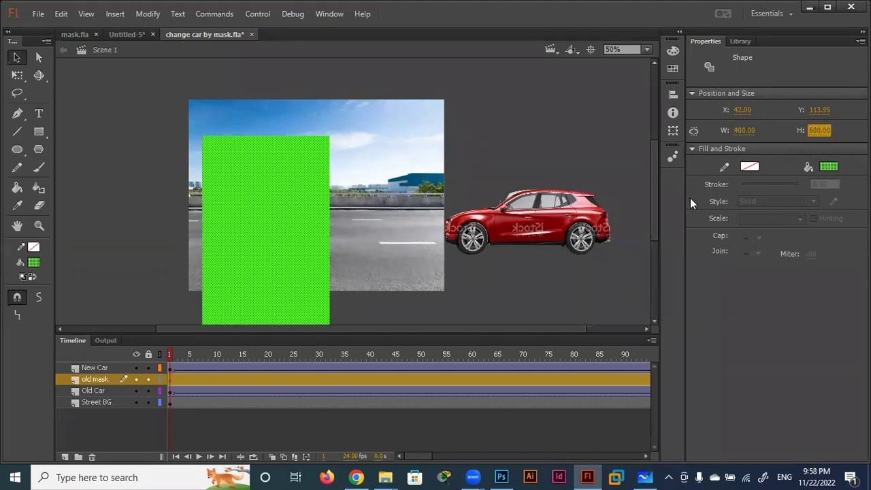
- Position the green rectangle at X 400, Y 0 over the right half, then select New Car
drag(279, 201, 389, 161)
click(507, 155)
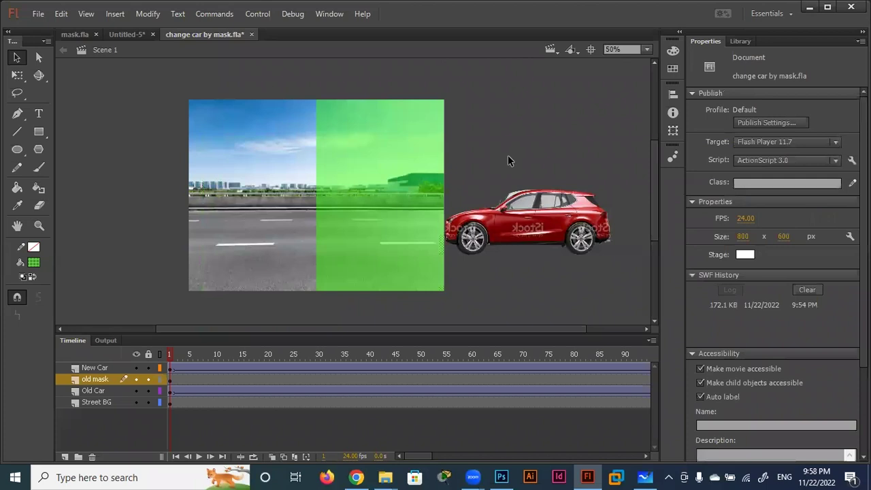
click(397, 161)
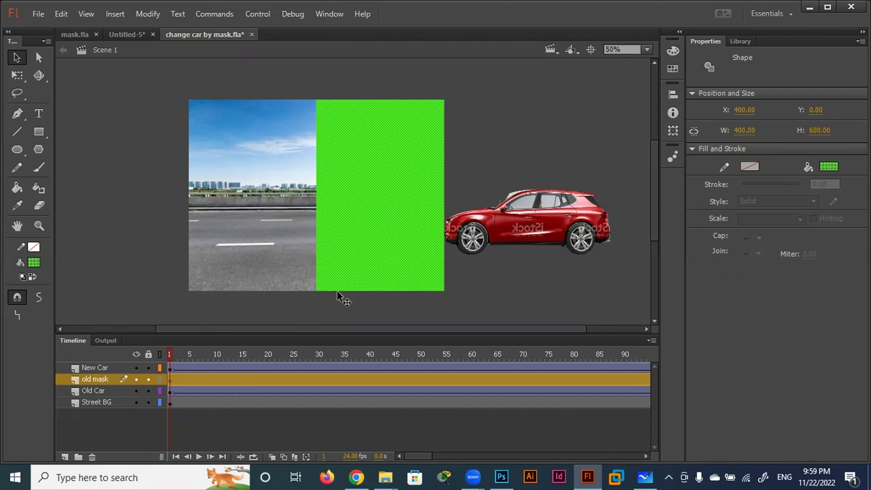
click(100, 368)
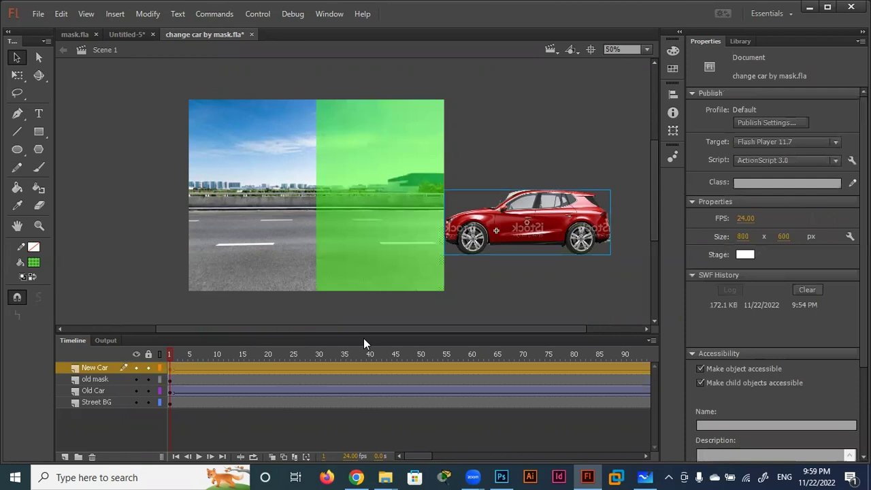
- Add a 'new mask' layer above New Car and make a red copy of the green rectangle
click(64, 457)
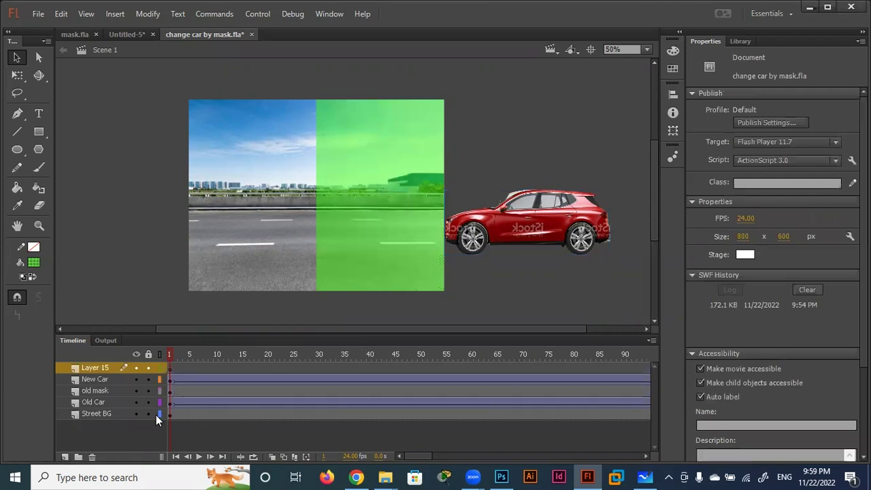
double_click(104, 366)
text(new mask)
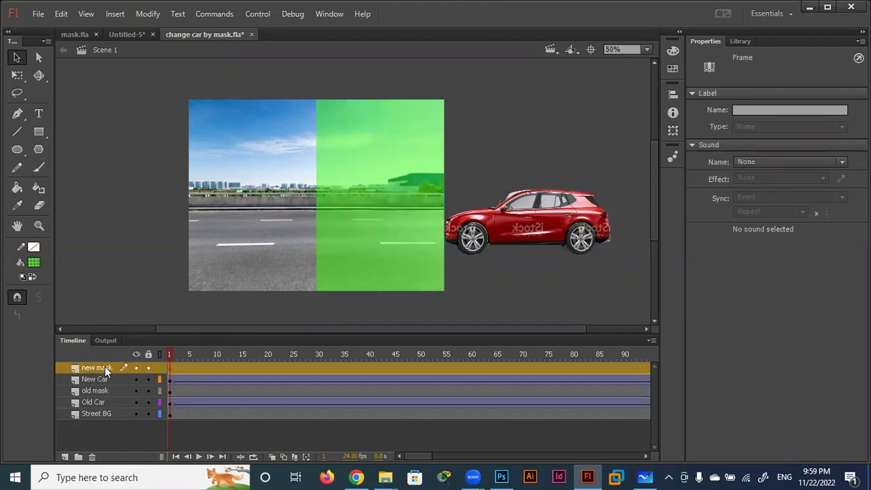
click(335, 235)
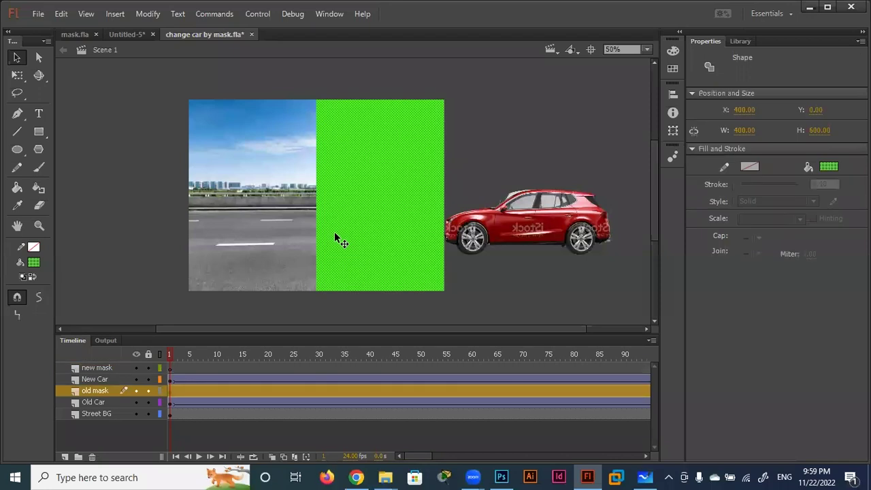
key(shift+Left)
key(shift+Left)
key(shift+Left)
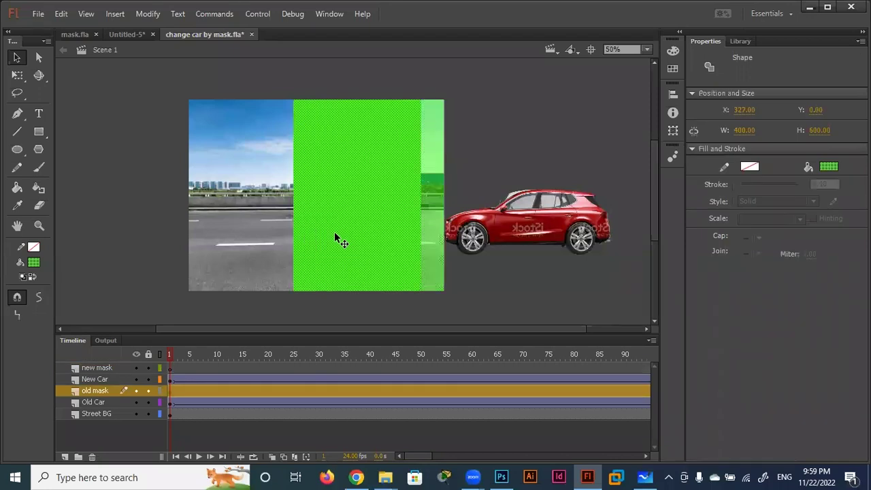
key(shift+Left)
key(shift+Left)
key(shift+Left)
key(shift+Left)
key(shift+Left)
key(shift+Left)
click(828, 166)
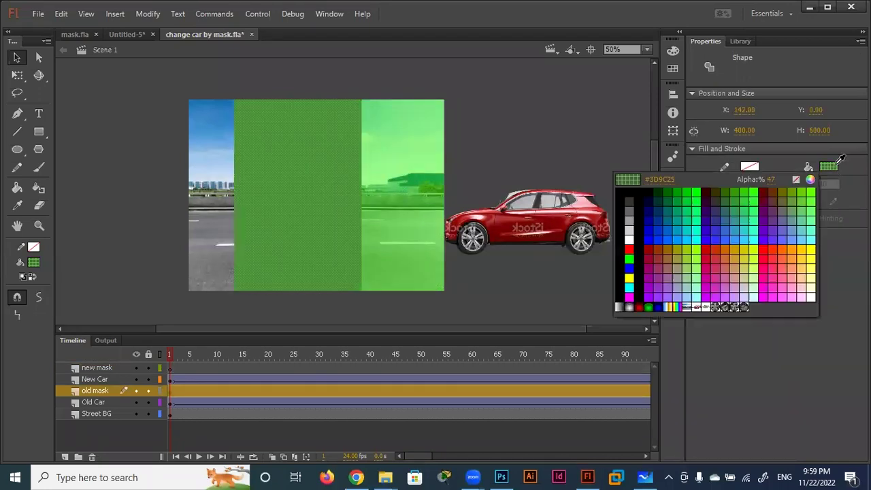
click(629, 249)
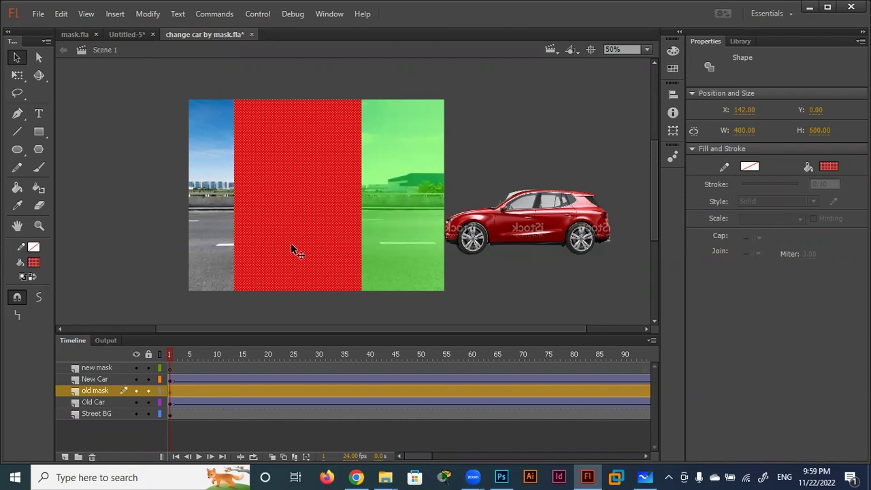
- Move the red rectangle onto new mask in place and position it at X 0, Y 0
key(Delete)
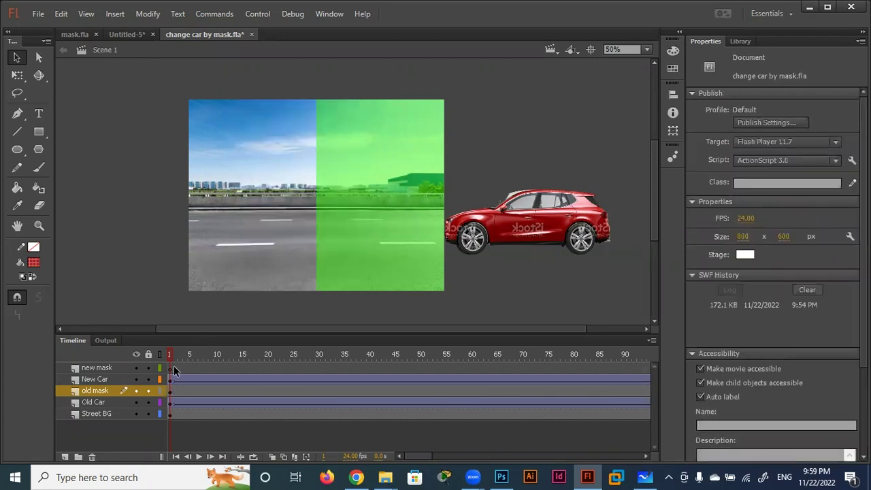
click(168, 368)
key(ctrl+shift+v)
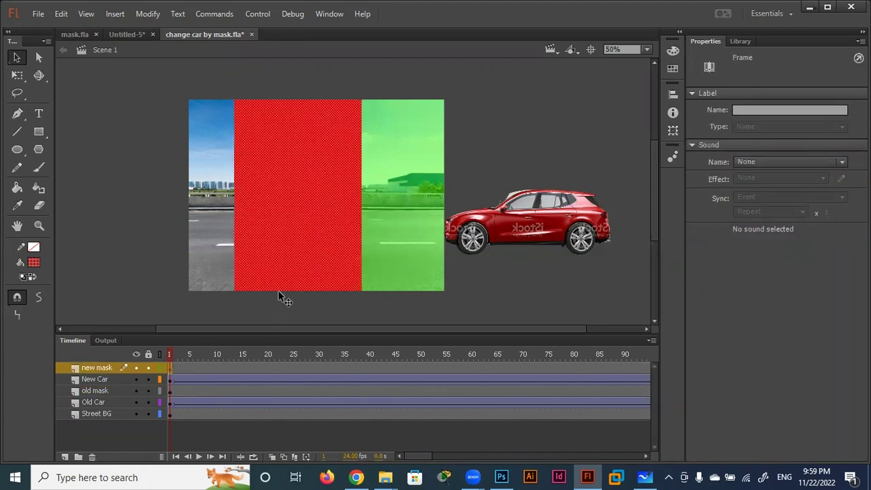
drag(331, 258, 283, 253)
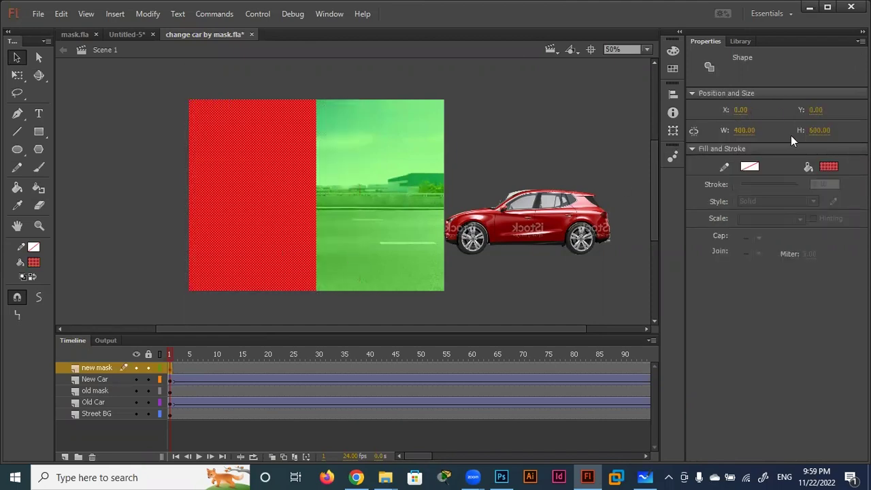
click(480, 157)
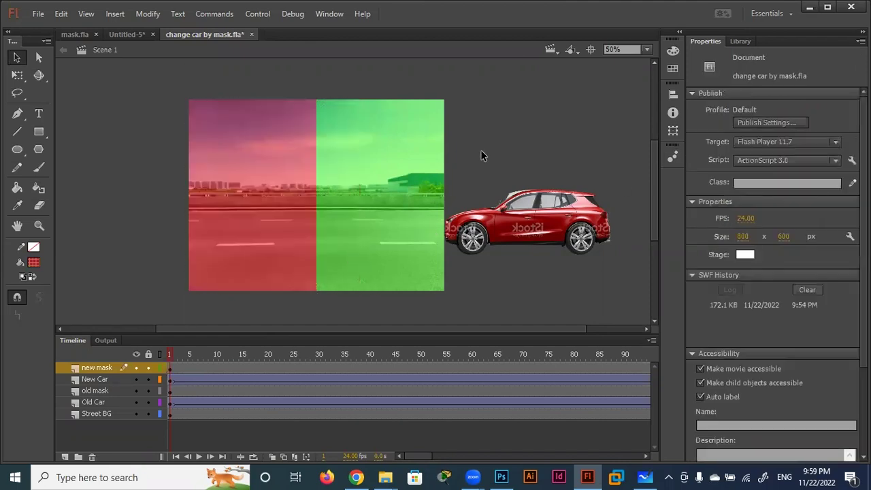
click(246, 210)
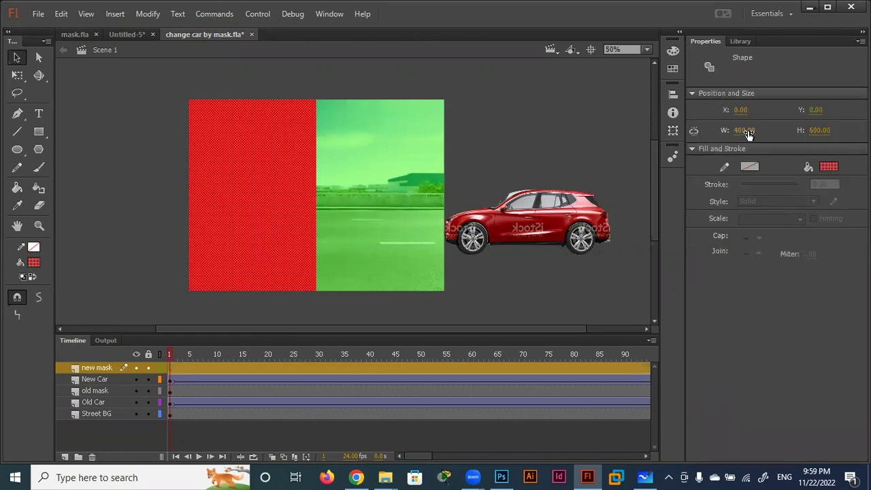
click(398, 169)
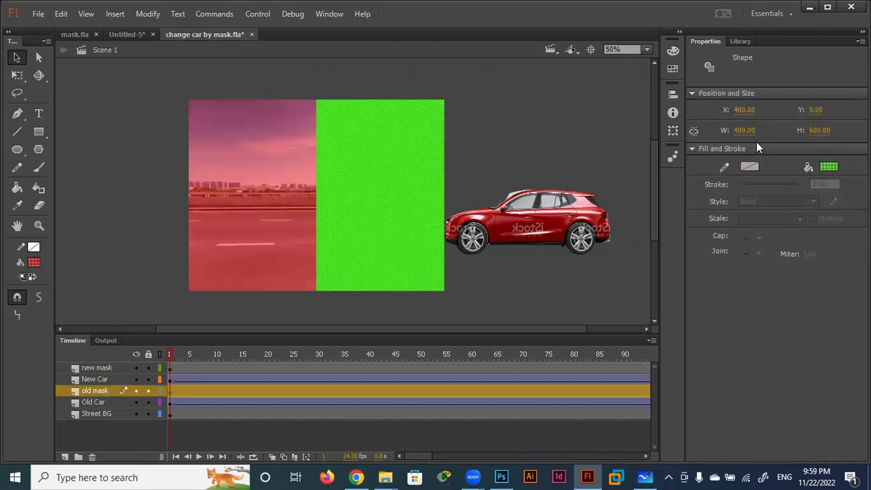
click(539, 135)
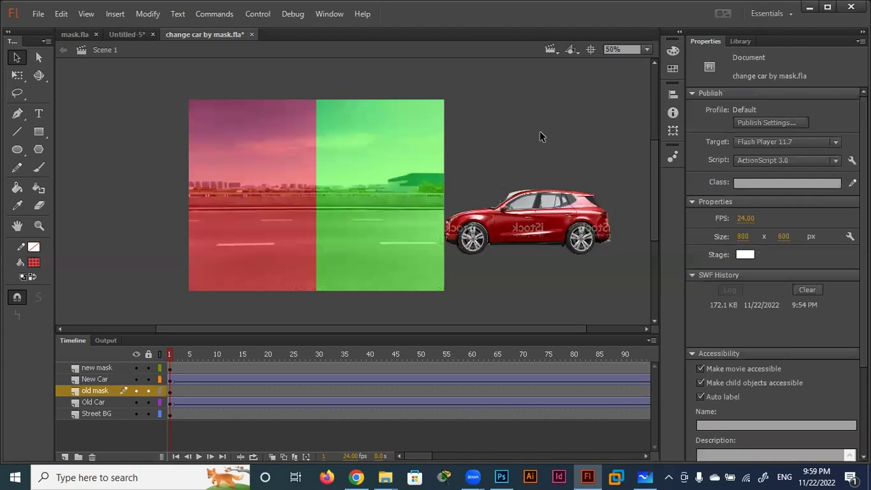
- Apply Mask to the new mask and old mask layers so they mask New Car and Old Car
click(95, 367)
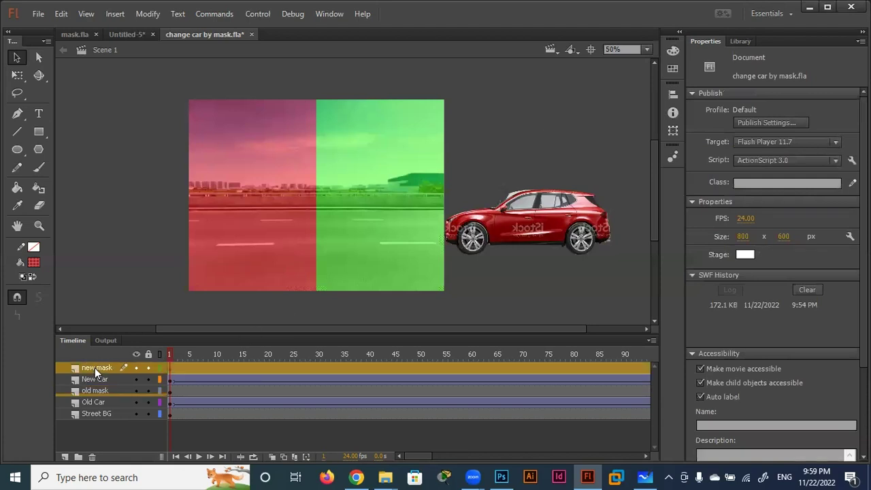
right_click(94, 367)
click(136, 233)
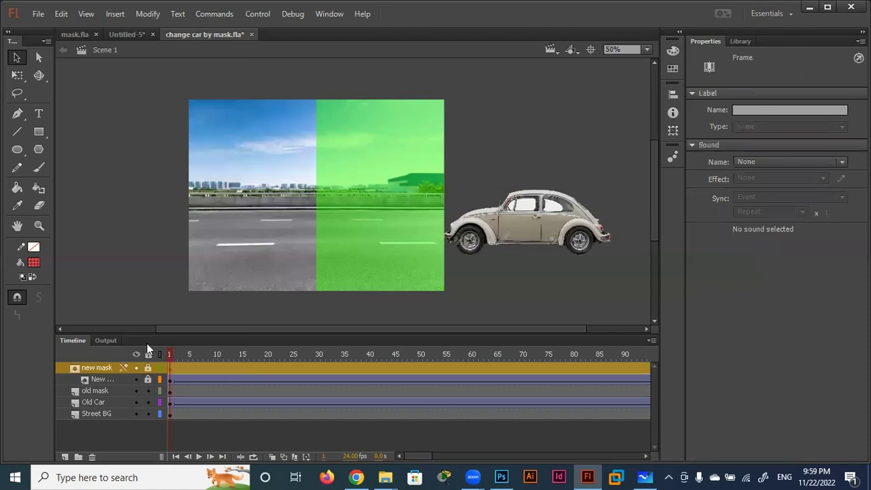
click(100, 391)
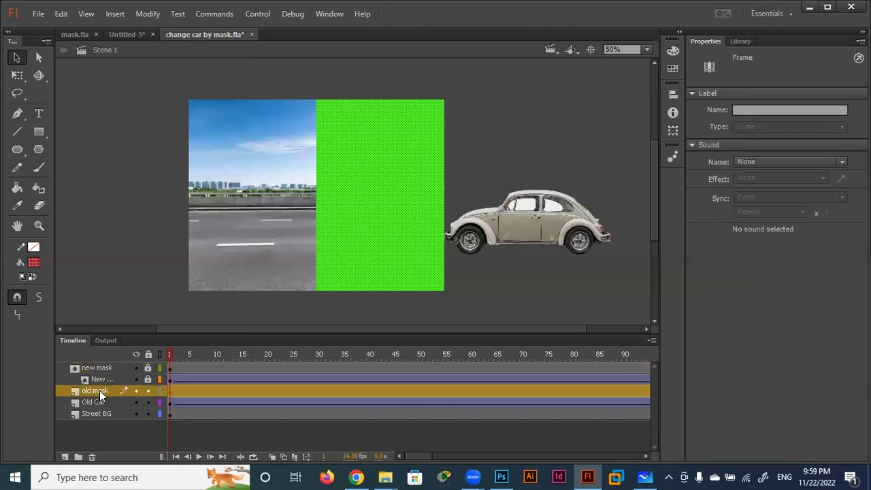
right_click(99, 390)
click(138, 258)
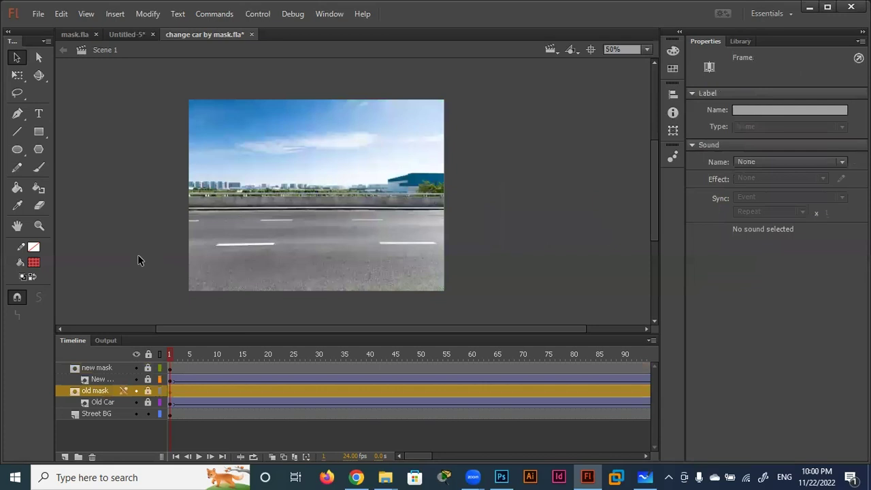
- Test the movie as 'change car by mask.swf' and watch the red and old cars cross
key(ctrl+Return)
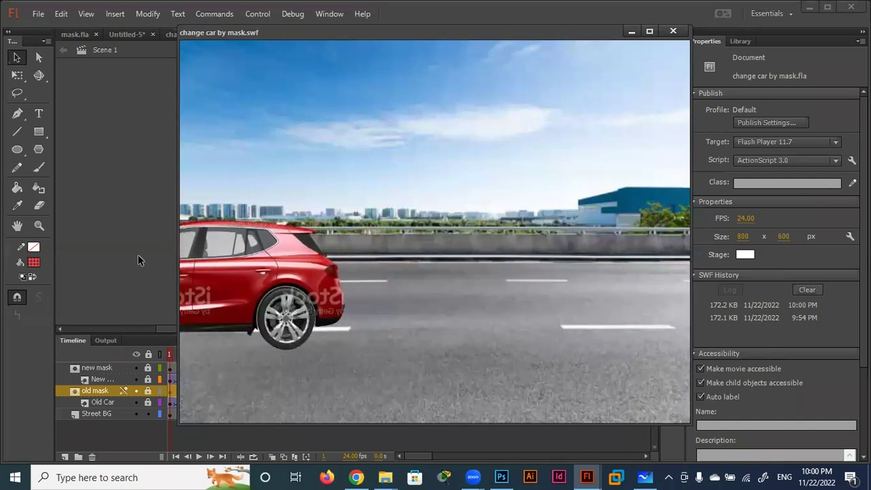
click(141, 52)
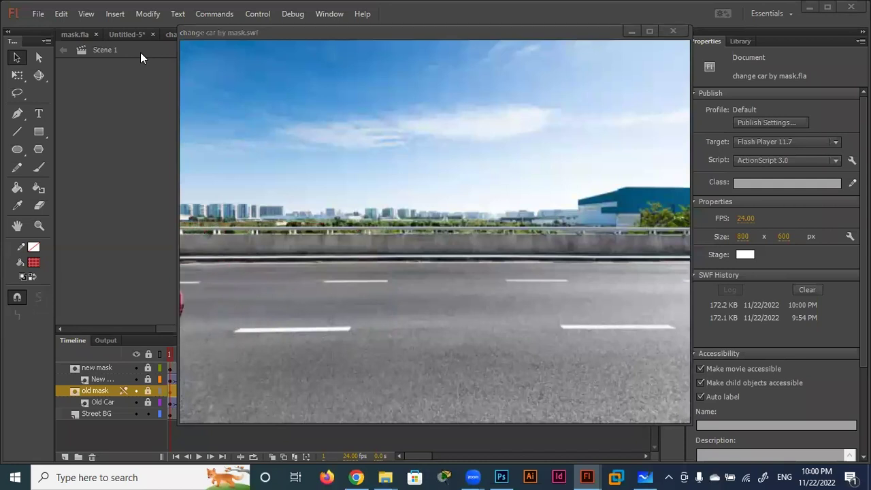
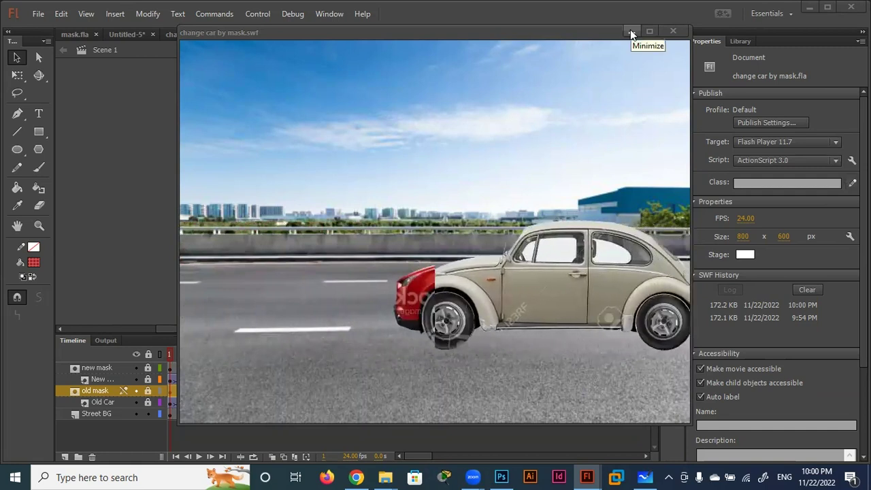
- Close the SWF preview, hide every layer except Street BG, and select its frame 1
click(673, 33)
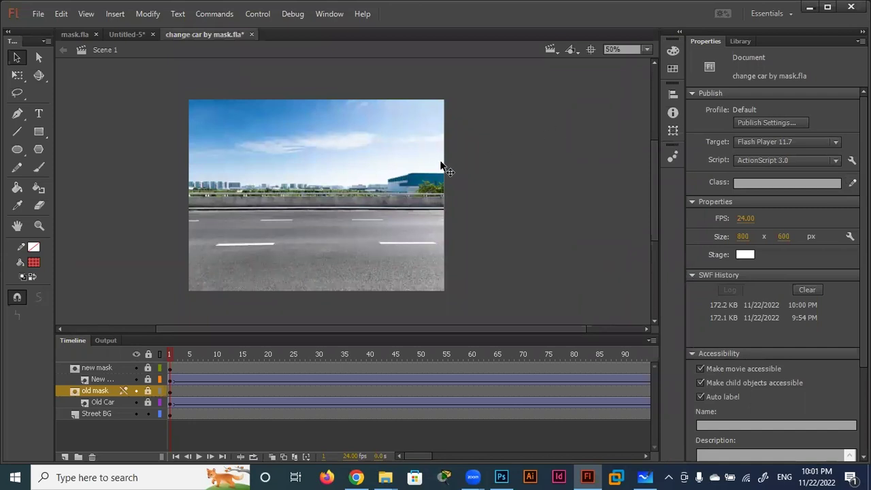
click(296, 240)
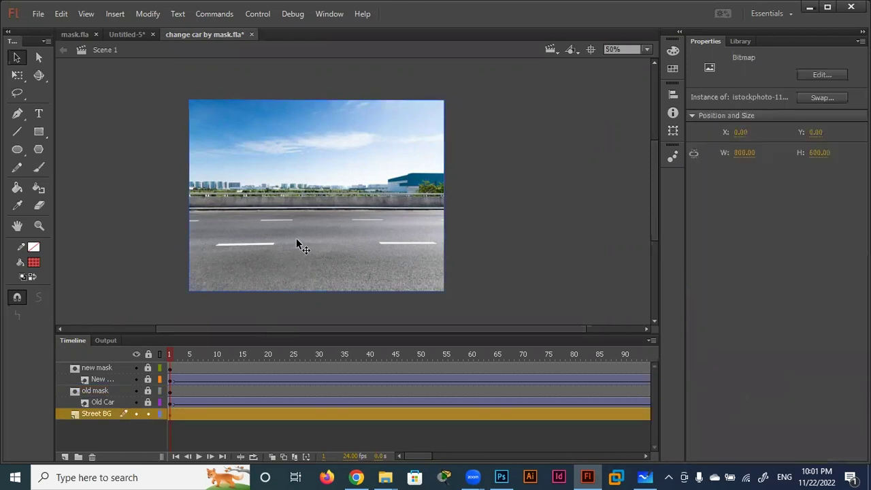
alt+click(136, 413)
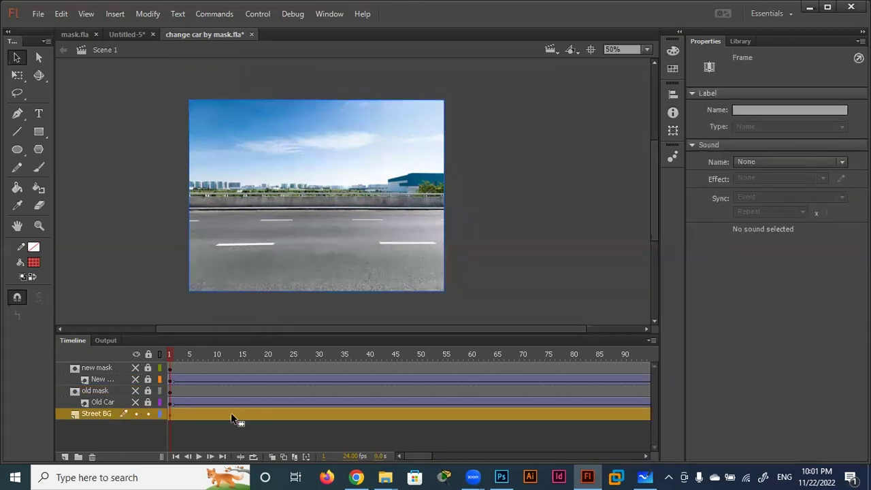
click(170, 414)
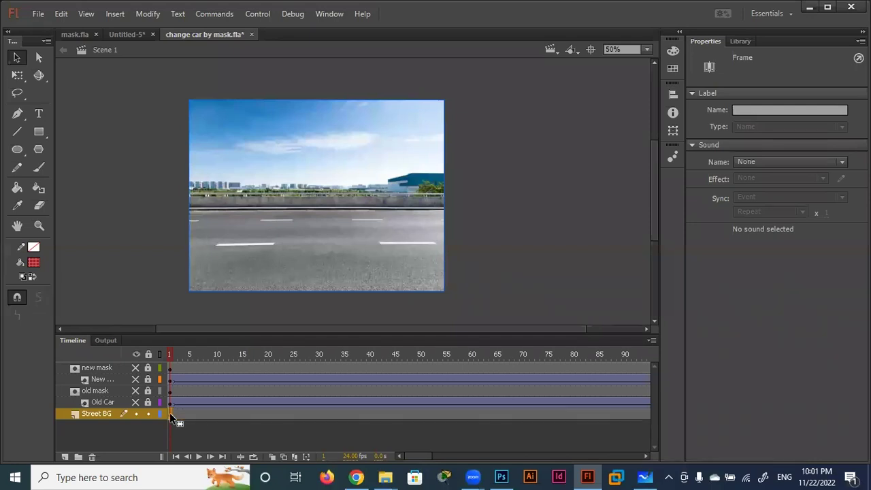
- Duplicate the street image, flip the copy horizontally, and place it left of the original at X -800
click(339, 208)
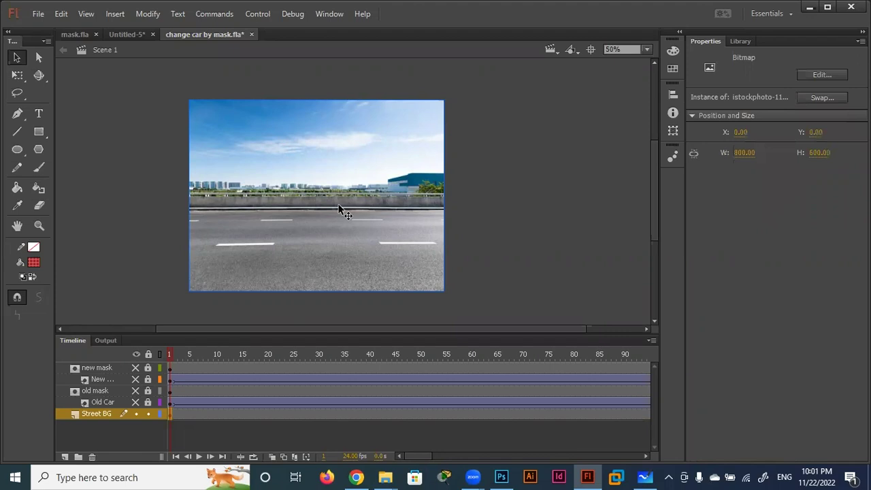
key(shift+Right)
key(shift+Right)
key(shift+Right)
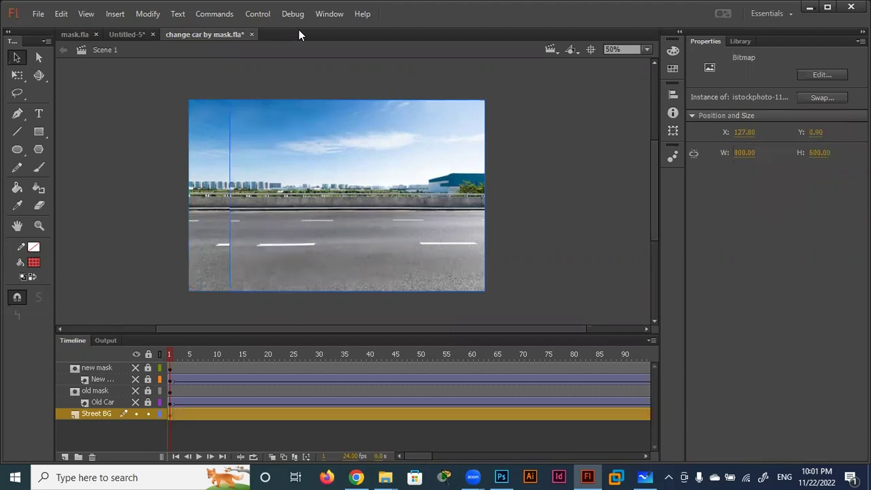
click(147, 13)
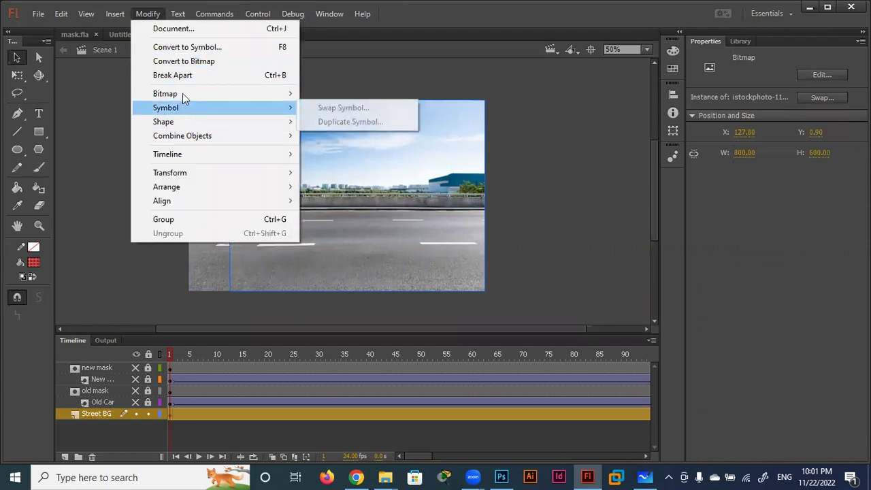
mouse_move(170, 173)
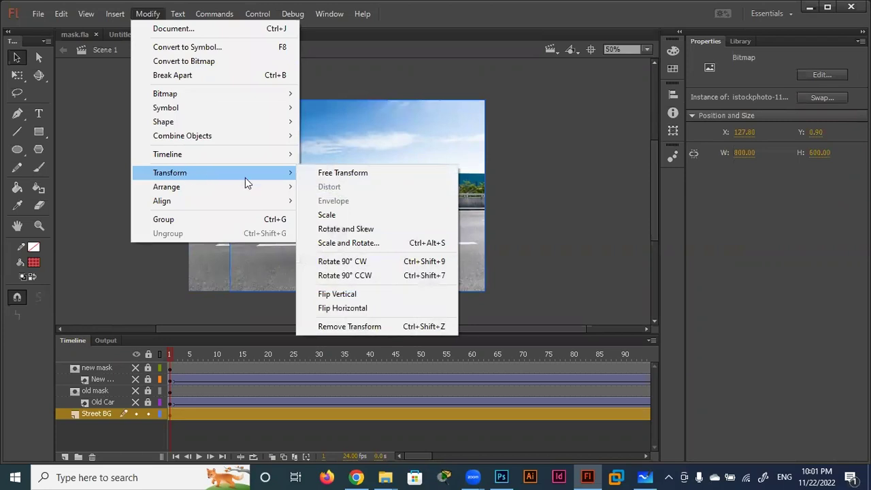
click(366, 308)
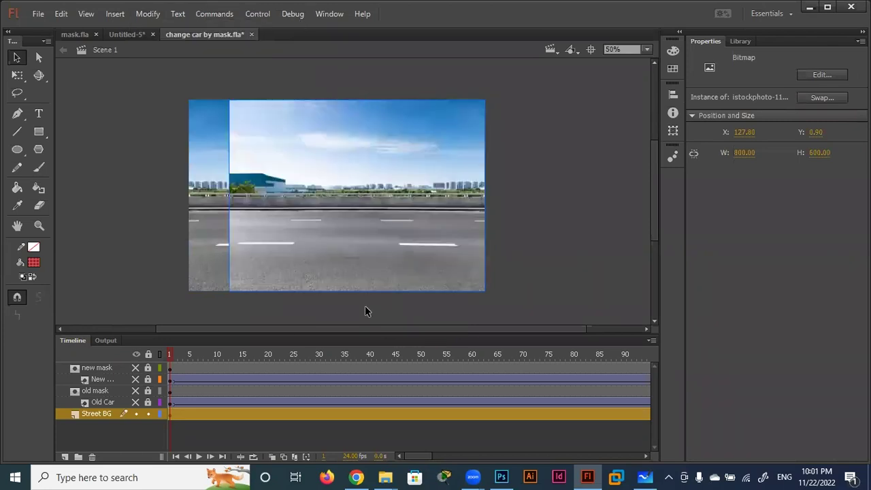
drag(471, 259, 172, 257)
click(541, 247)
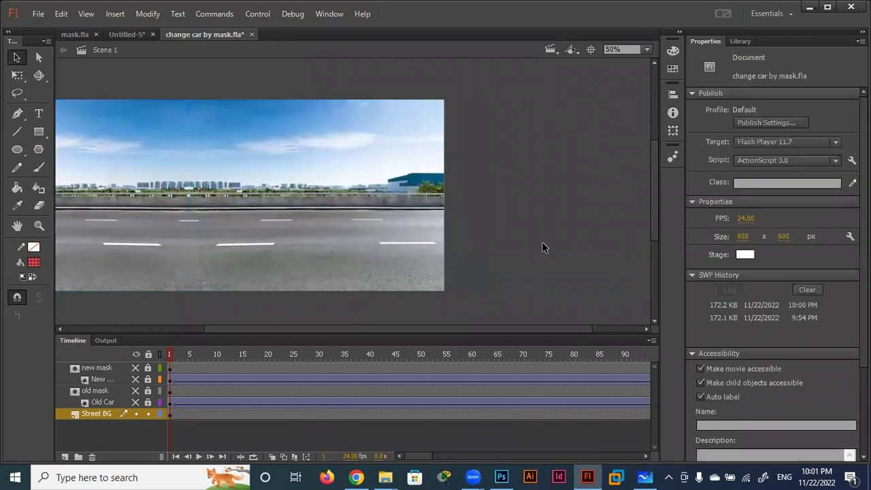
drag(445, 329, 222, 329)
mouse_move(327, 330)
mouse_down()
mouse_move(481, 331)
mouse_move(241, 334)
mouse_move(541, 333)
mouse_move(240, 328)
mouse_move(296, 327)
mouse_up()
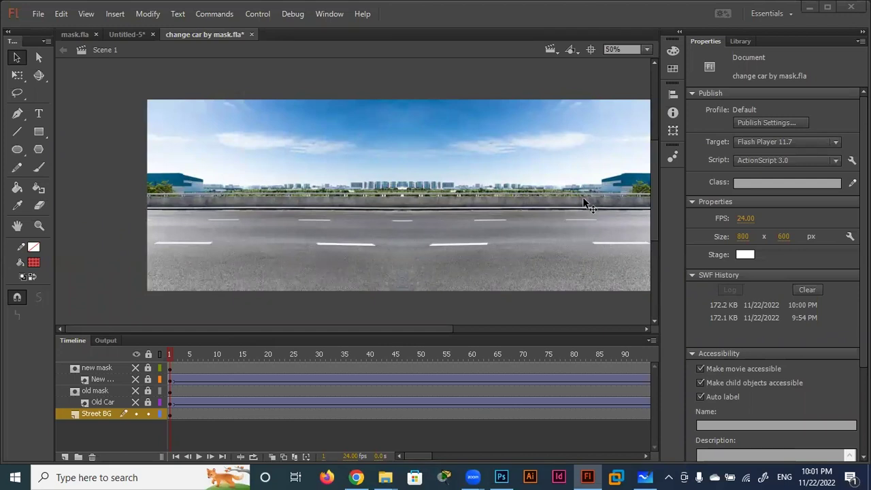
mouse_move(176, 357)
mouse_down()
mouse_move(673, 359)
mouse_move(129, 358)
mouse_up()
click(170, 415)
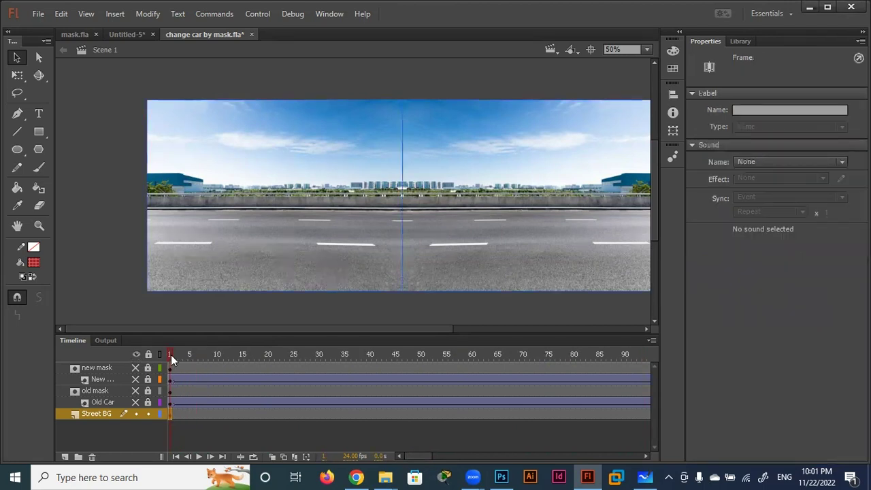
click(521, 414)
drag(523, 359, 568, 368)
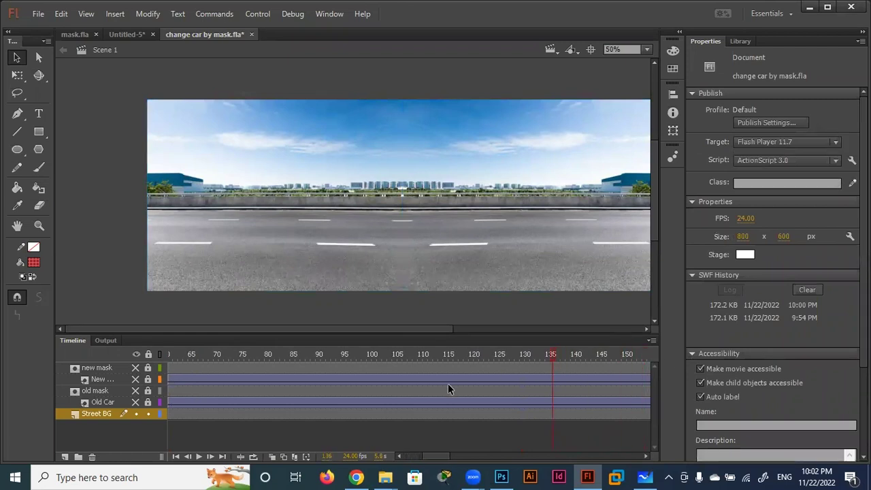
- Give Street BG a classic tween with the road image moved to X 800 at frame 100
click(369, 414)
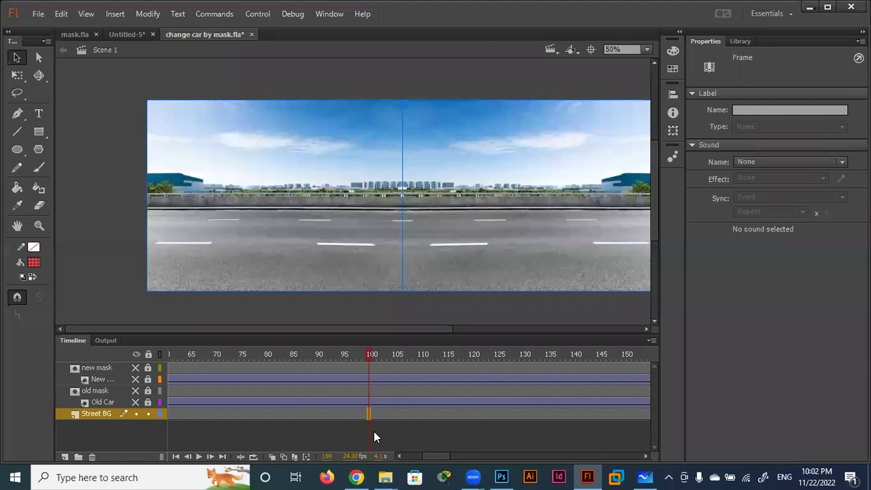
right_click(318, 411)
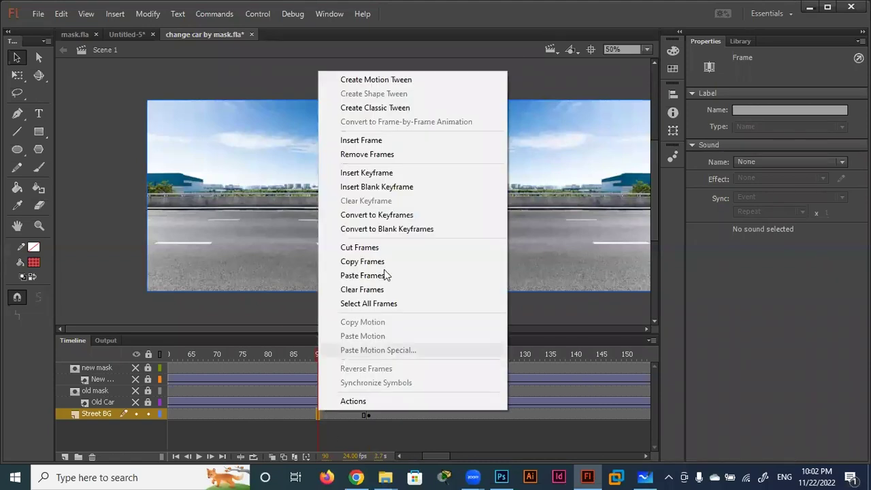
click(388, 108)
click(369, 413)
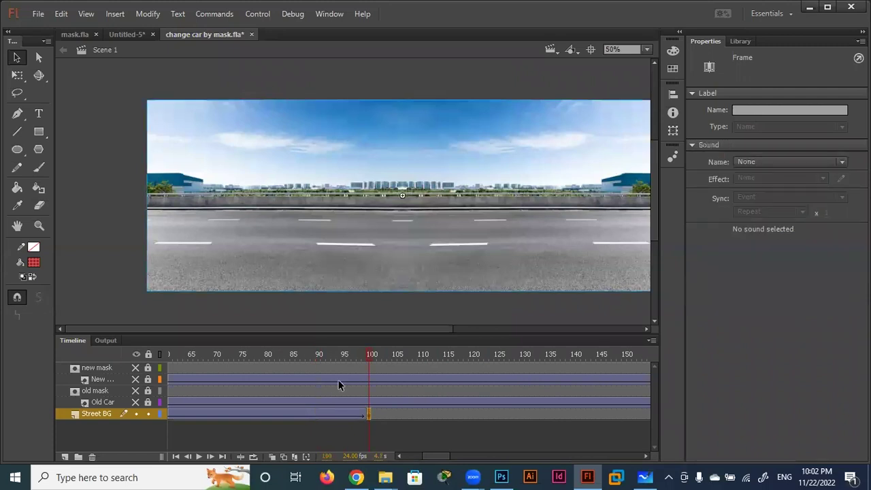
drag(220, 199, 448, 203)
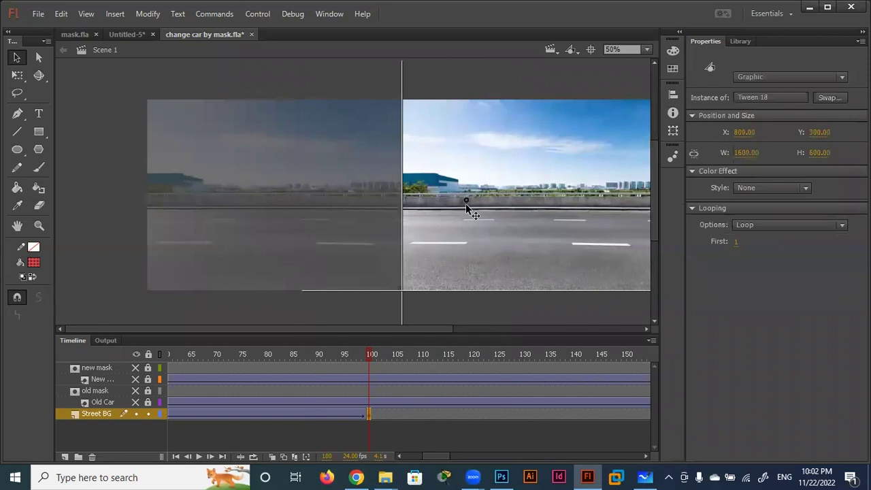
drag(448, 203, 465, 204)
- Remove the extra Street BG frames and preview the sliding road animation
mouse_move(372, 356)
mouse_down()
mouse_move(270, 356)
mouse_move(369, 372)
mouse_up()
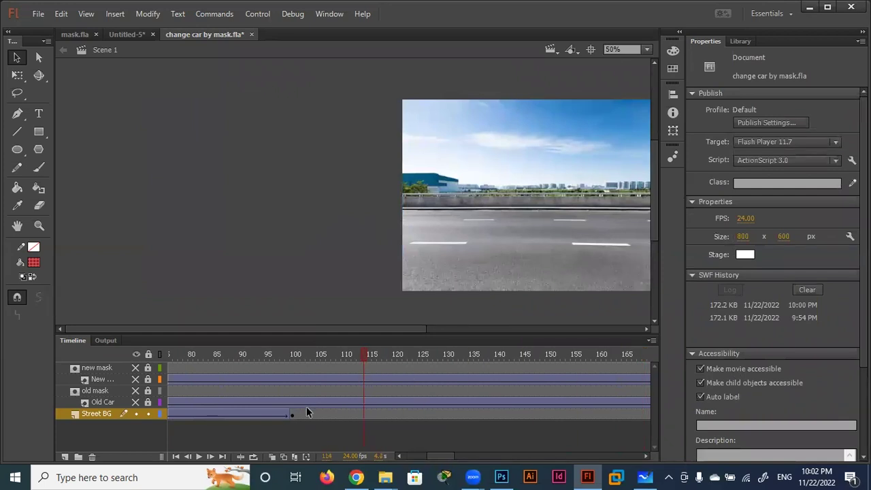
drag(295, 417, 481, 431)
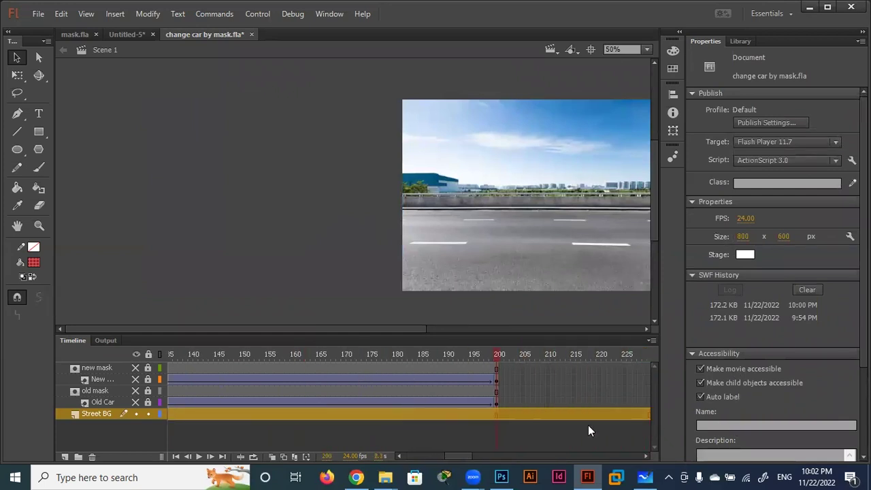
right_click(433, 417)
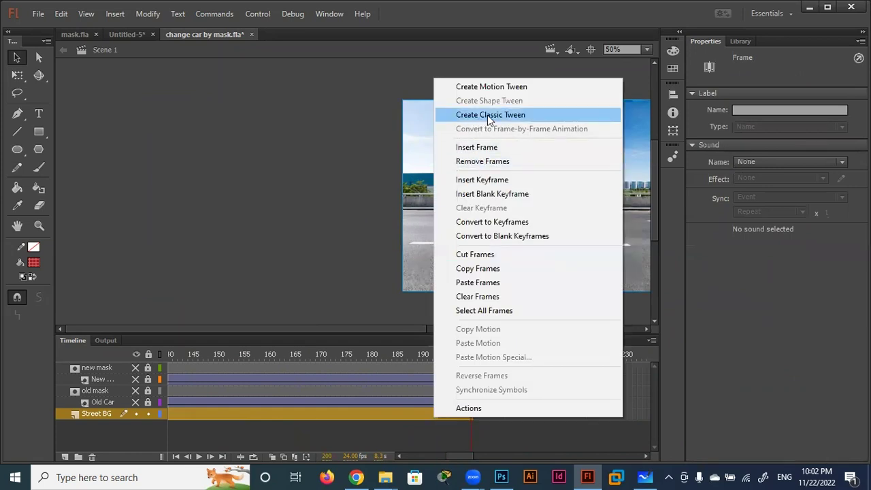
click(494, 163)
key(Return)
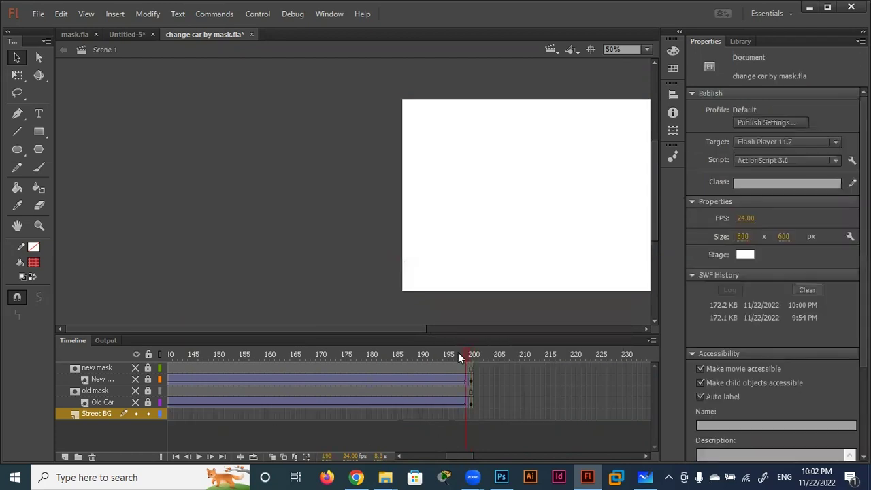
drag(365, 413, 143, 414)
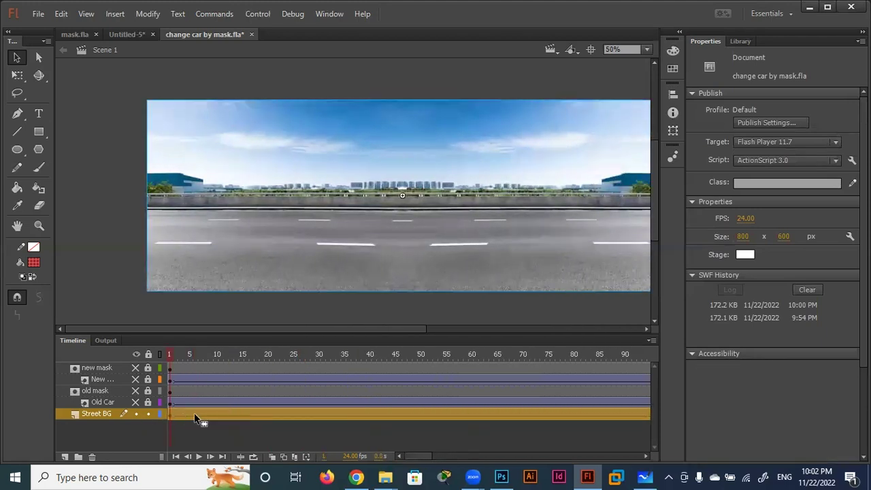
- Copy the Street BG tween frames and paste them into a new movie clip symbol named 'Bg'
right_click(201, 413)
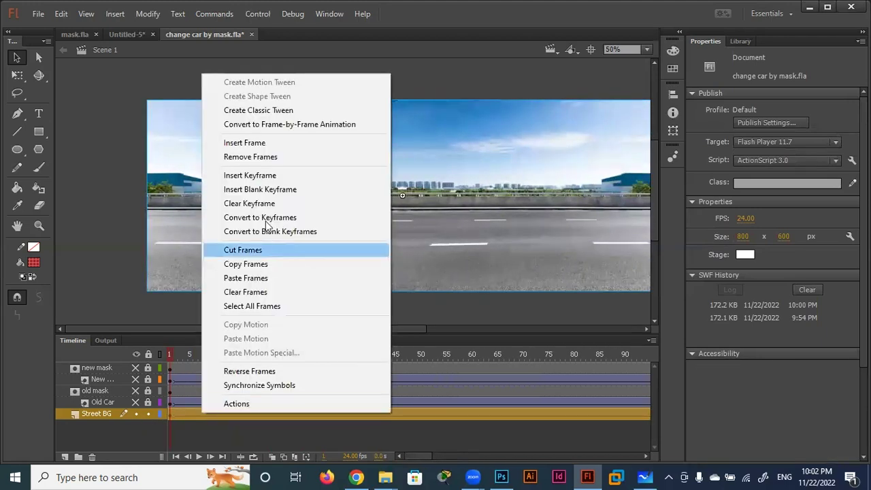
click(252, 264)
click(115, 14)
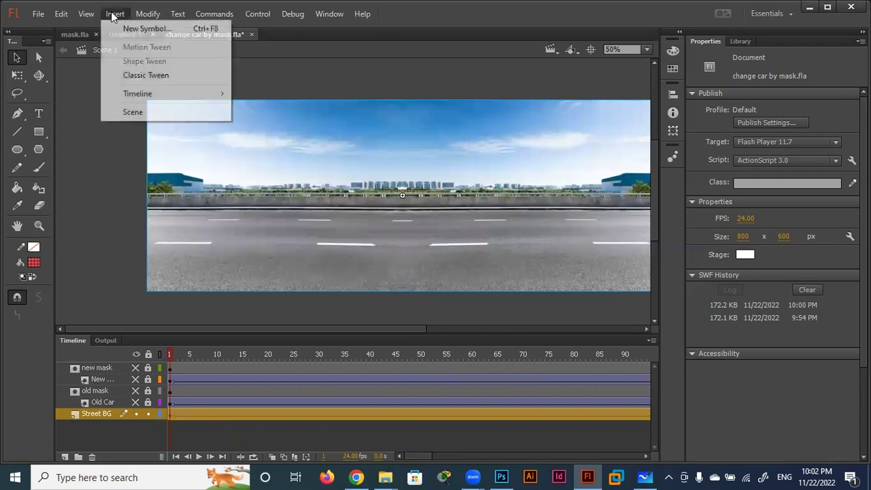
click(137, 26)
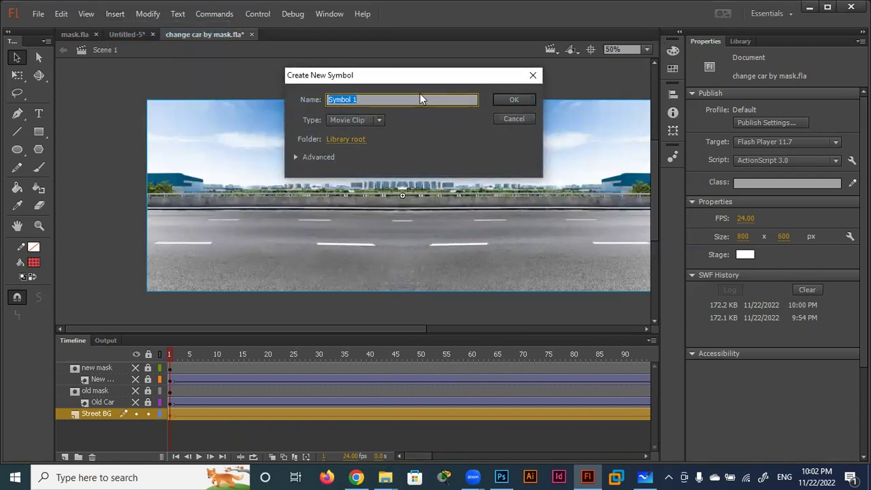
text(Bg)
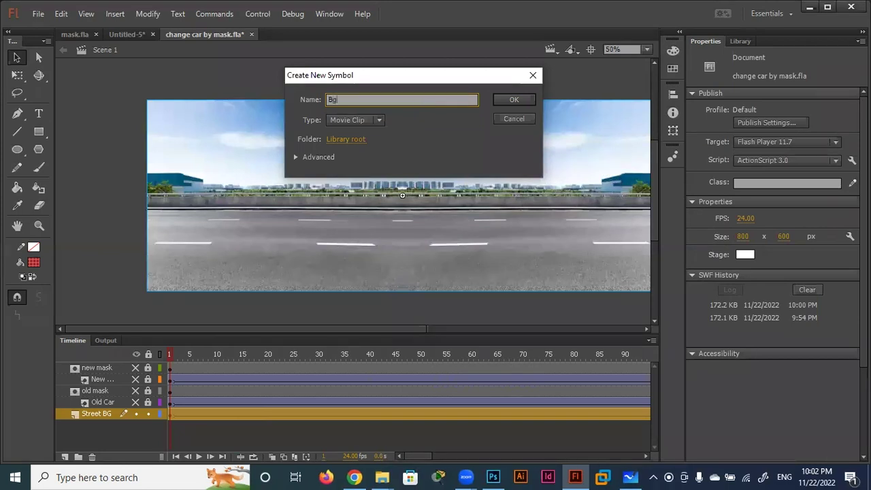
click(517, 100)
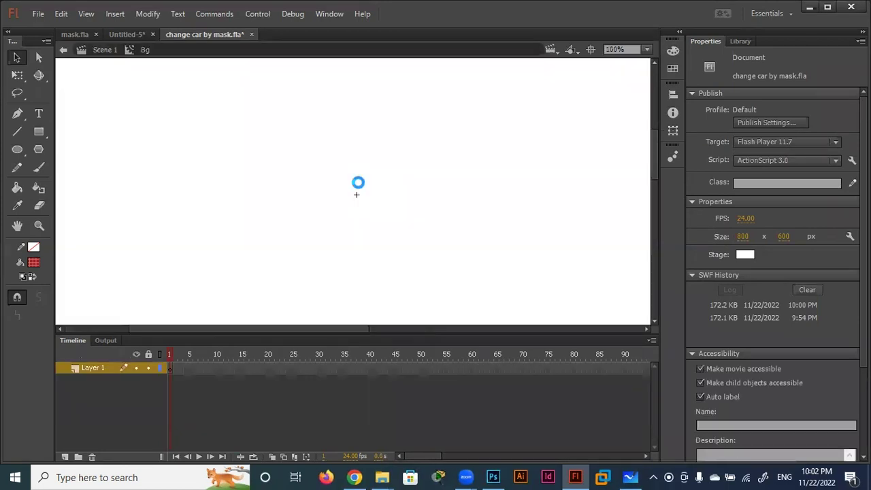
right_click(168, 366)
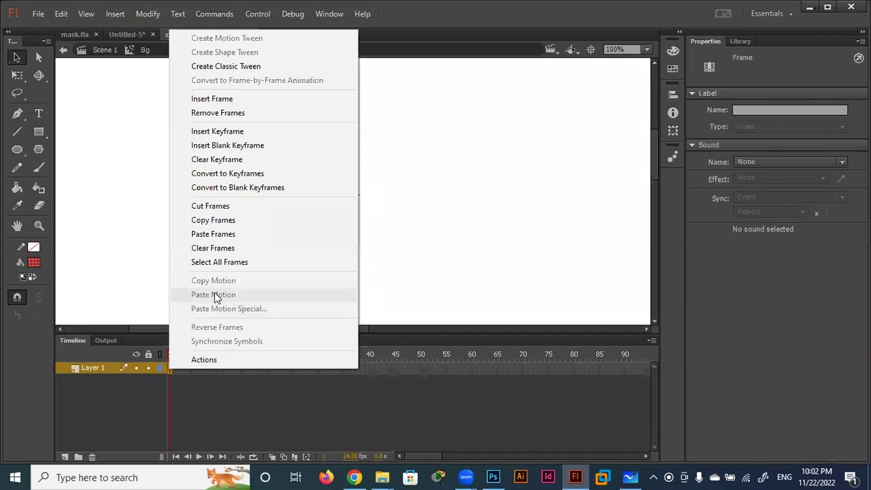
click(215, 233)
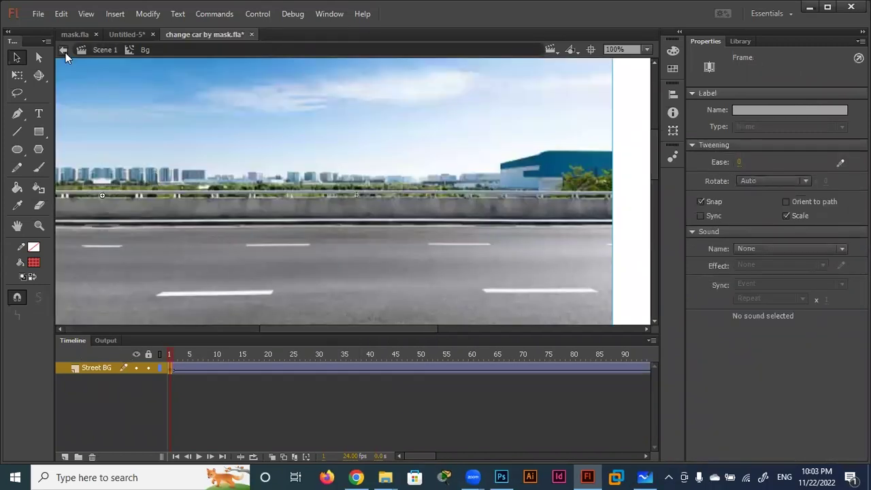
click(64, 51)
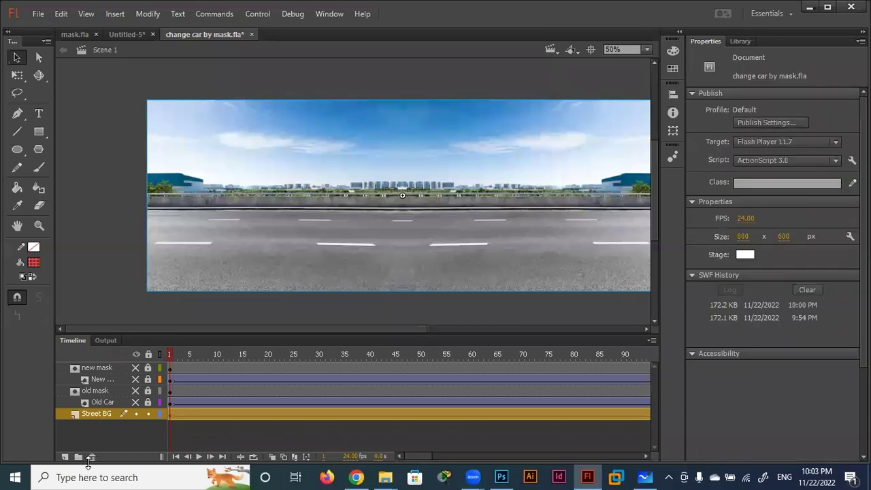
- Delete the Street BG layer and add Layer 16 at the bottom of the stack
click(92, 456)
click(64, 456)
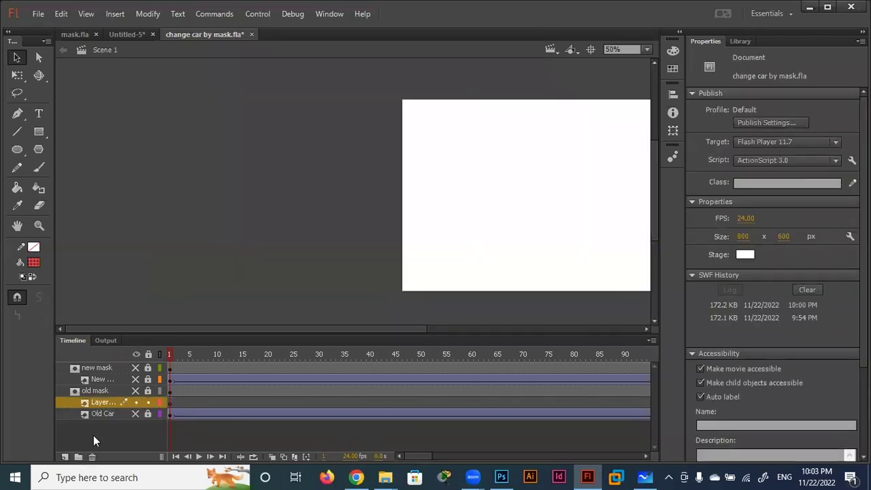
drag(85, 403, 68, 427)
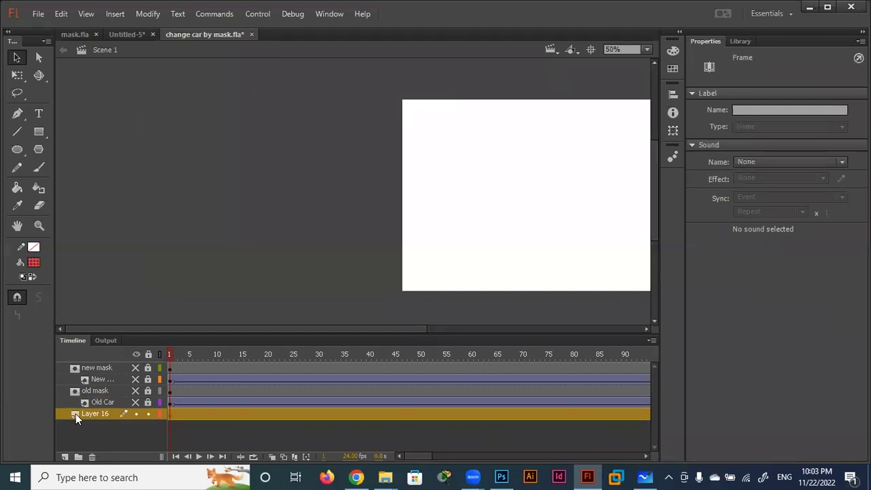
- Drag the Bg symbol from the Library onto the stage and align it with the stage edges
click(743, 43)
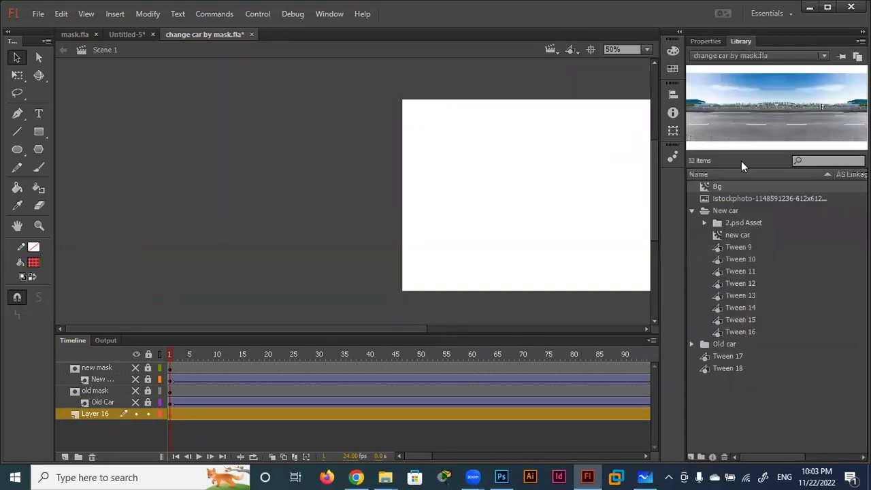
click(692, 211)
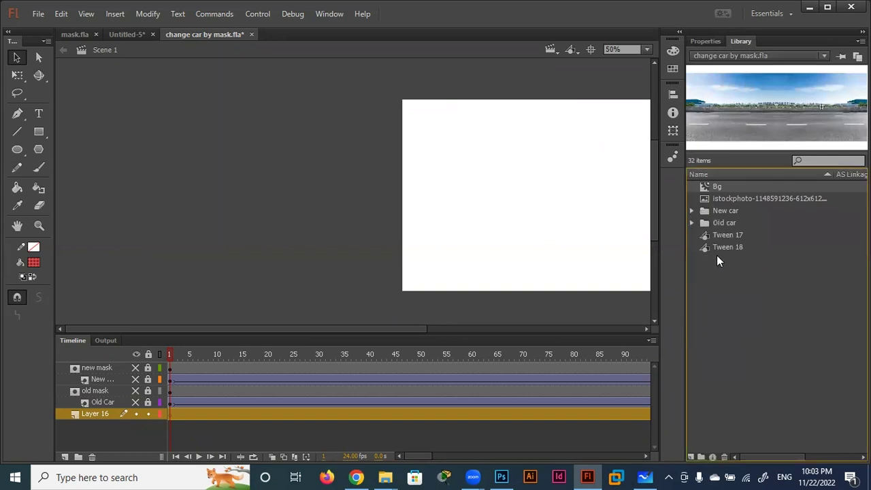
drag(708, 190, 391, 210)
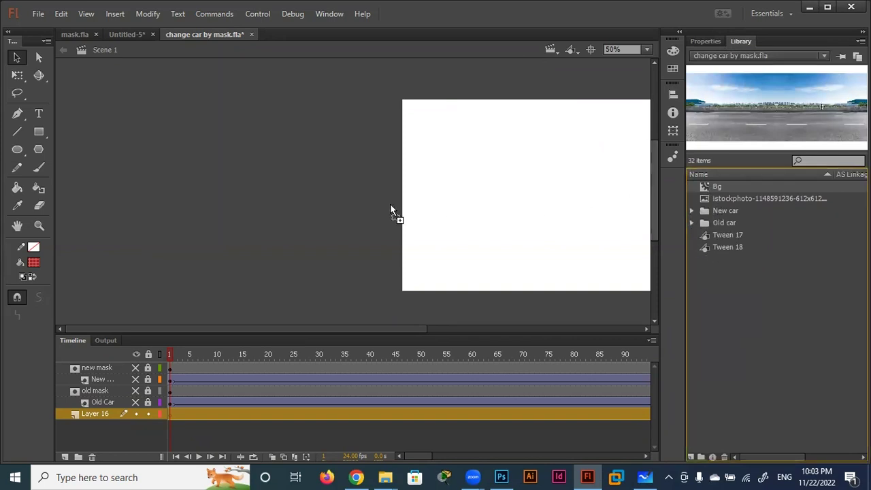
drag(466, 205, 466, 206)
mouse_move(567, 217)
mouse_down()
mouse_move(470, 211)
mouse_move(483, 209)
mouse_up()
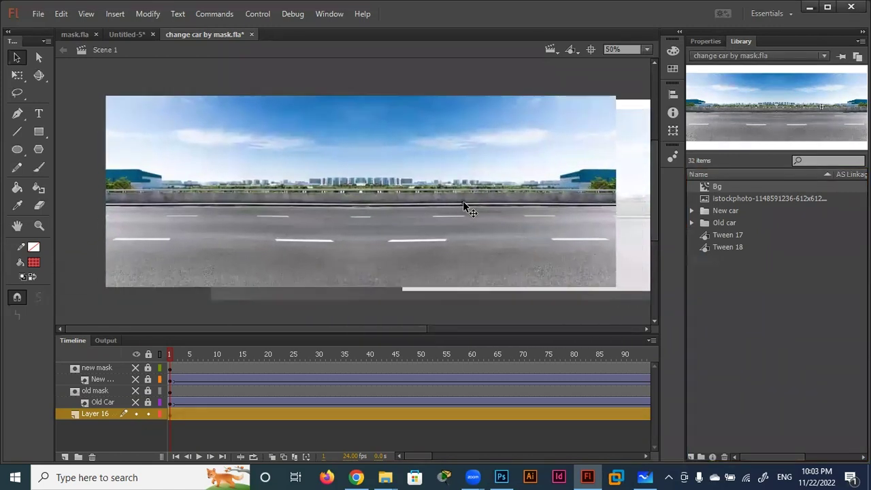
drag(414, 328, 479, 330)
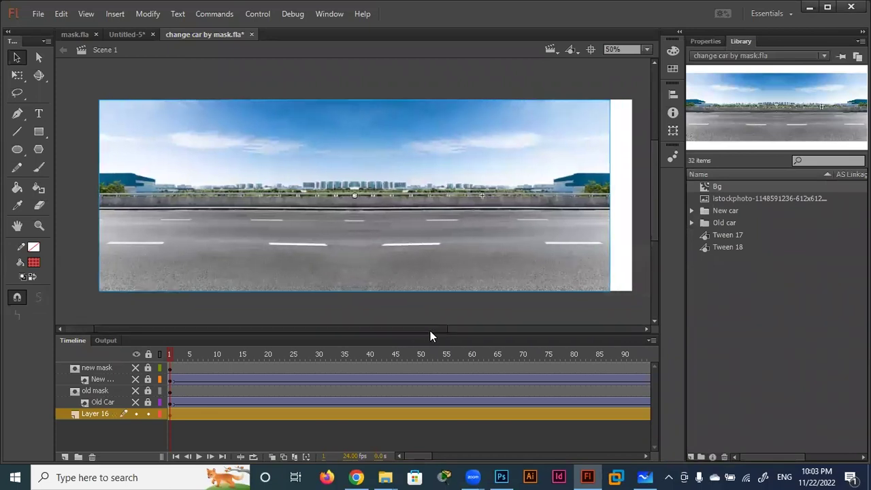
drag(470, 258, 492, 246)
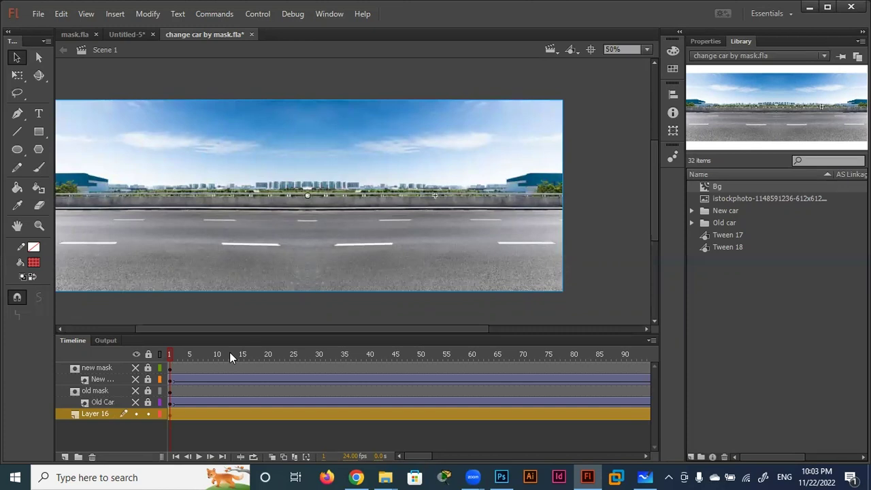
key(ctrl+Return)
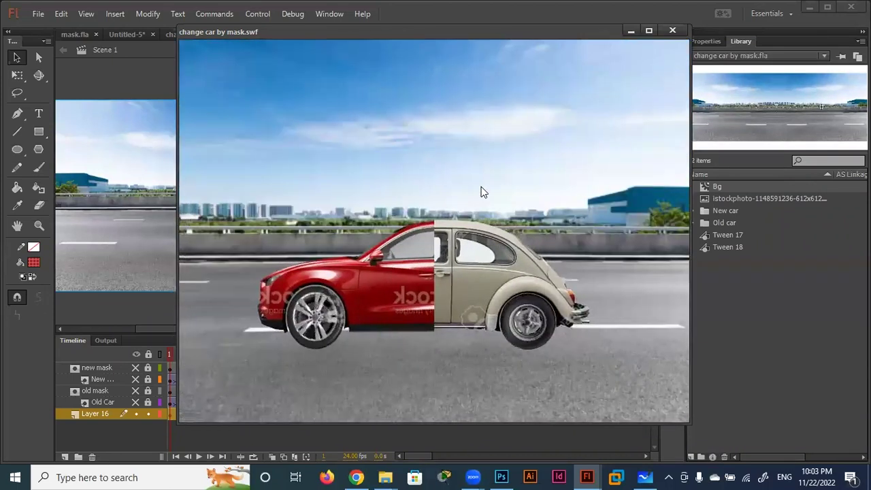
click(673, 30)
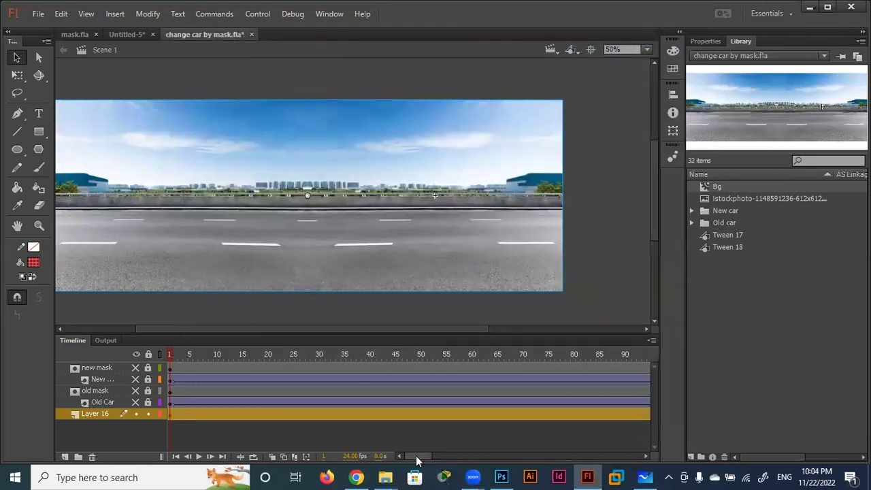
- Stretch Bg's road tween from frame 100 to frame 200, then test the movie with Ctrl+Enter
double_click(356, 202)
drag(418, 460, 443, 458)
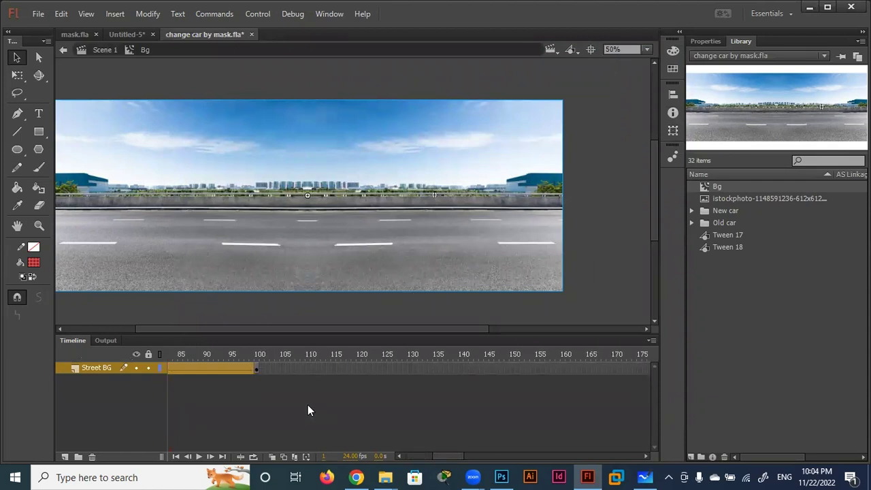
click(259, 369)
mouse_move(449, 369)
mouse_down()
mouse_move(254, 368)
mouse_move(638, 372)
mouse_up()
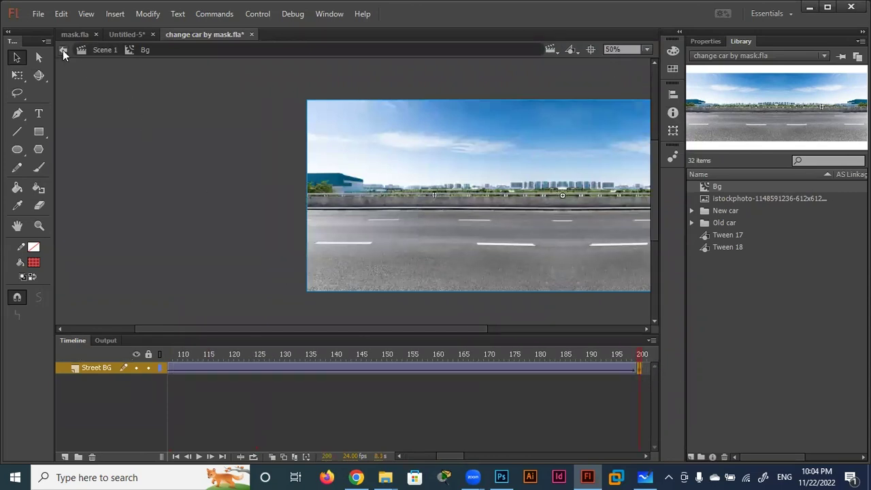
click(62, 50)
key(ctrl+Return)
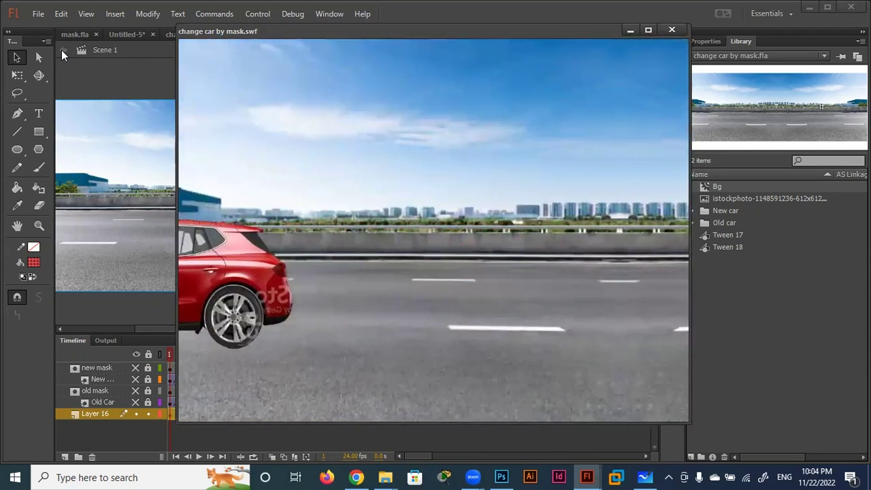
- Close the SWF test movie after watching the new car drive across the road
click(61, 50)
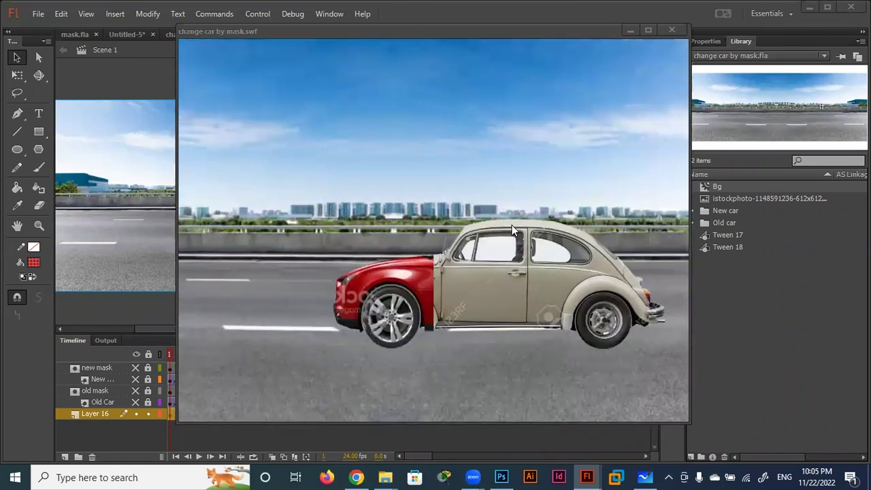
- Play the timeline from frame 1, hide the Layer 16 road background, and scrub to about frame 35
click(672, 31)
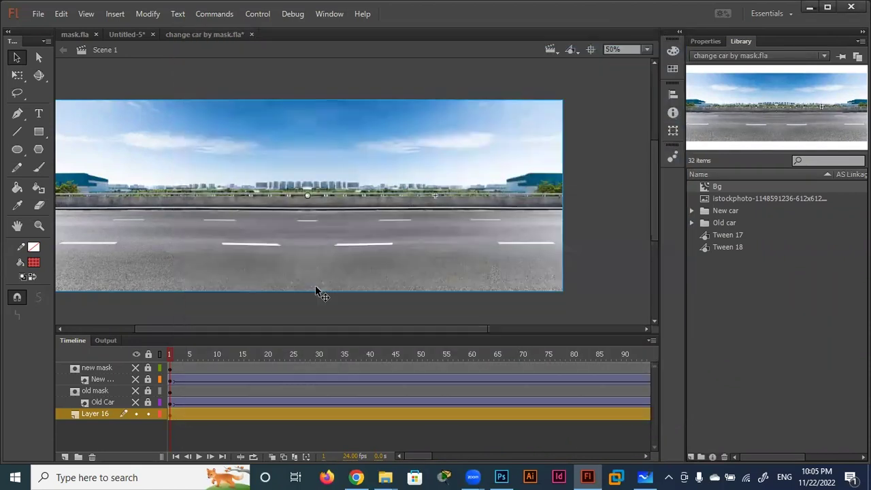
click(170, 355)
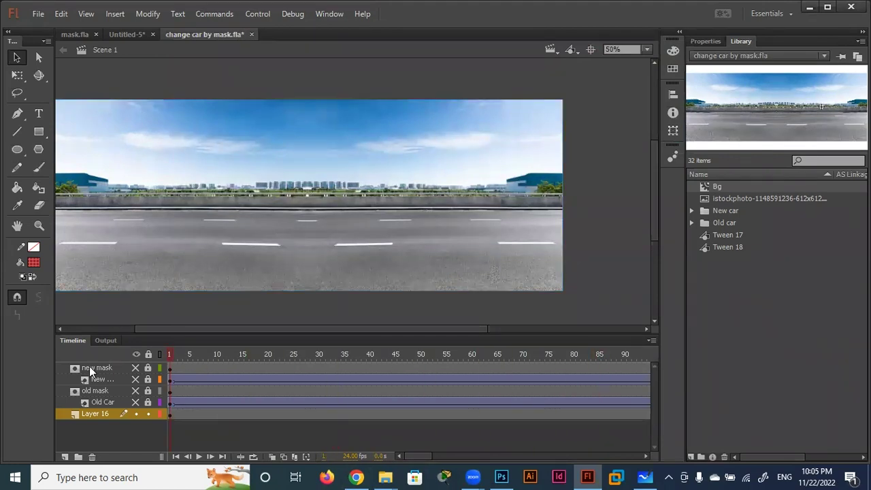
key(Return)
click(171, 355)
click(136, 413)
drag(171, 350, 160, 351)
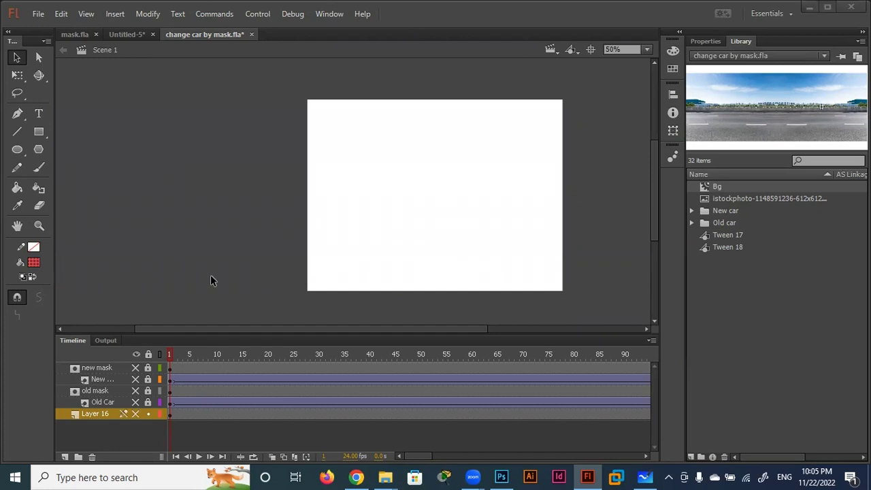
mouse_move(168, 351)
mouse_down()
mouse_move(371, 351)
mouse_move(163, 352)
mouse_up()
- Add Layer 17, move it to the top of the stack, and rename it 'text'
click(64, 456)
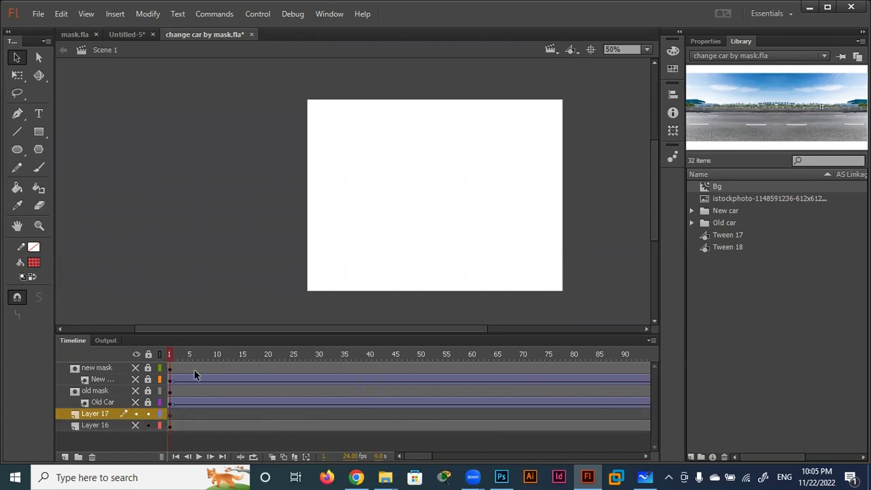
drag(97, 414, 98, 366)
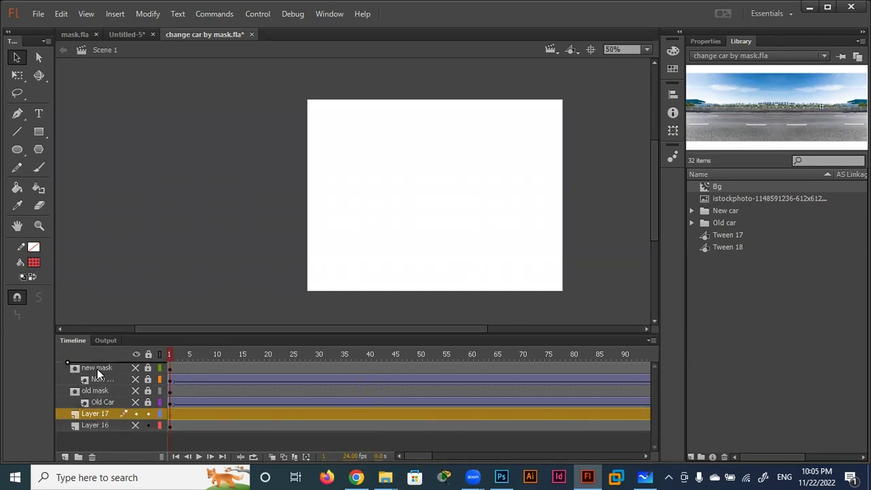
double_click(96, 367)
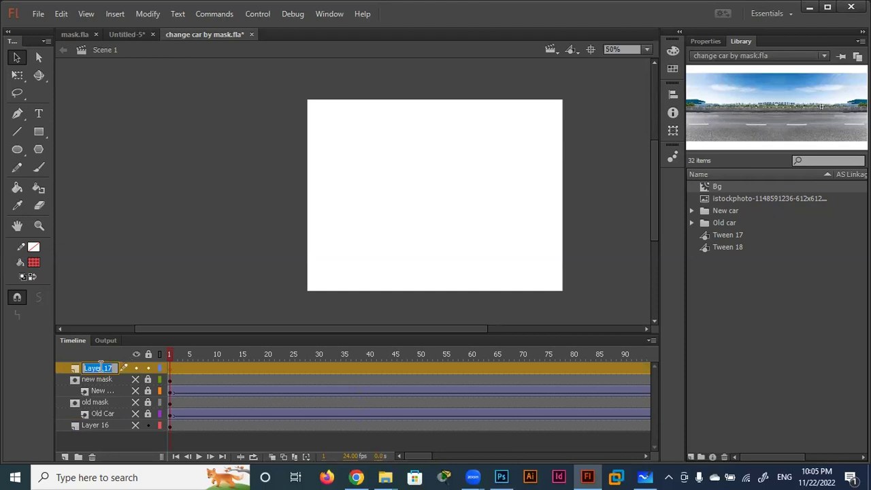
text(text)
- Type 'change your old car' on the stage with the Text tool and select the whole phrase
click(38, 113)
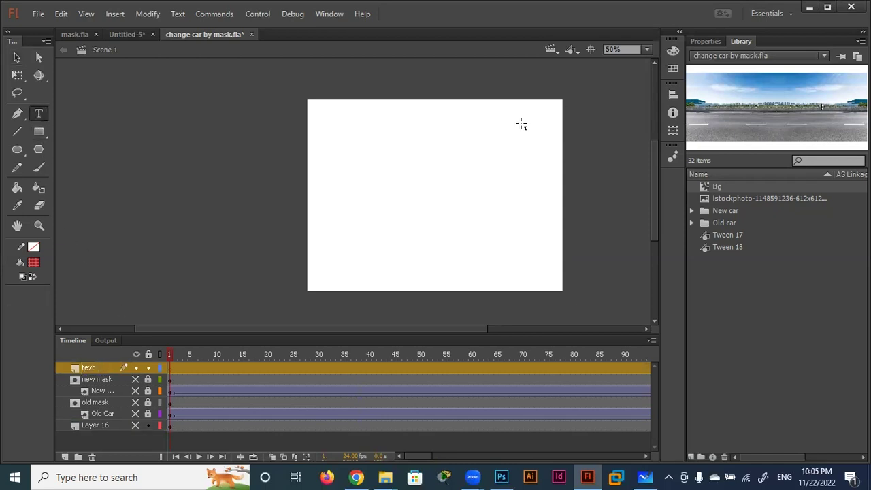
text(change your old )
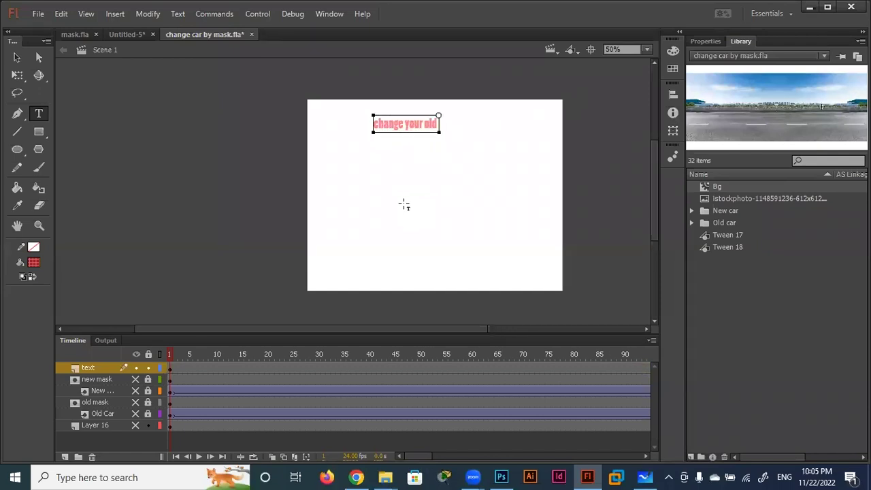
text(car)
click(16, 57)
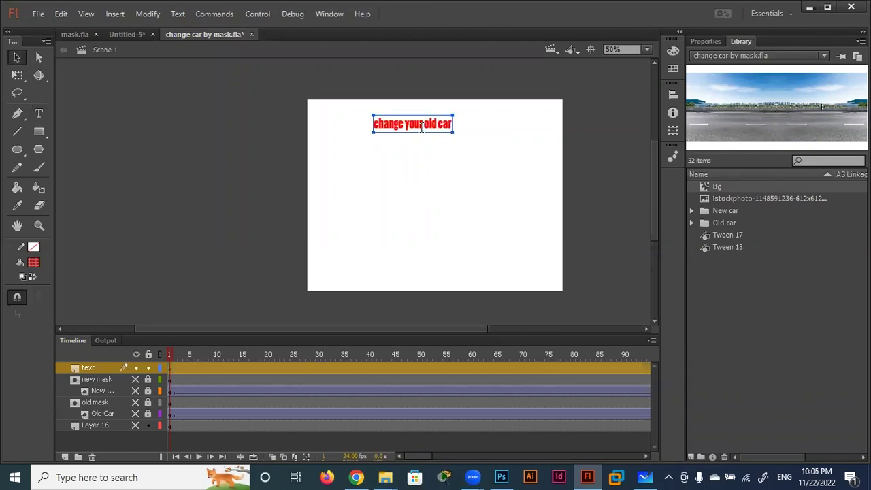
double_click(421, 126)
double_click(421, 126)
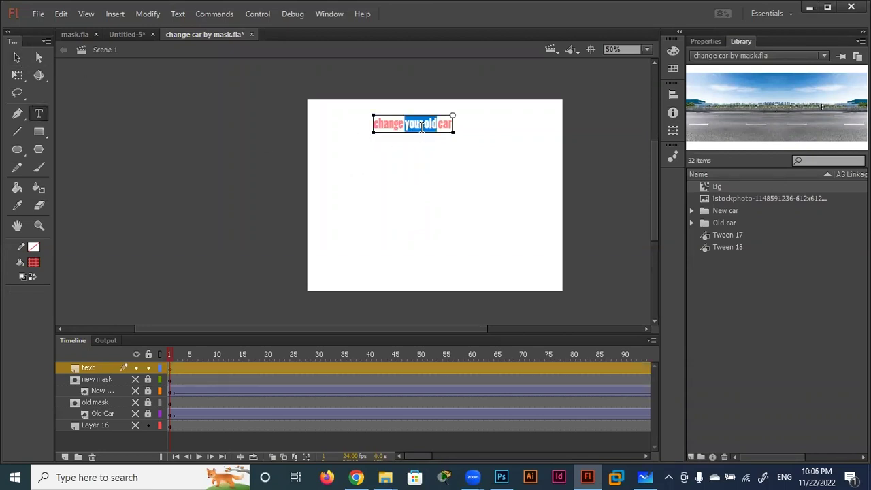
triple_click(421, 126)
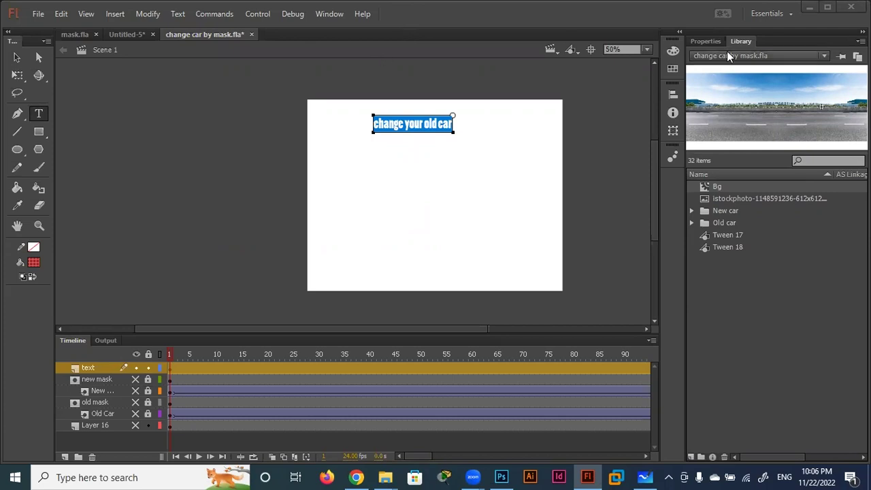
- Set the text's font family to Source Sans Pro after trying Segoe Script
click(705, 41)
click(827, 166)
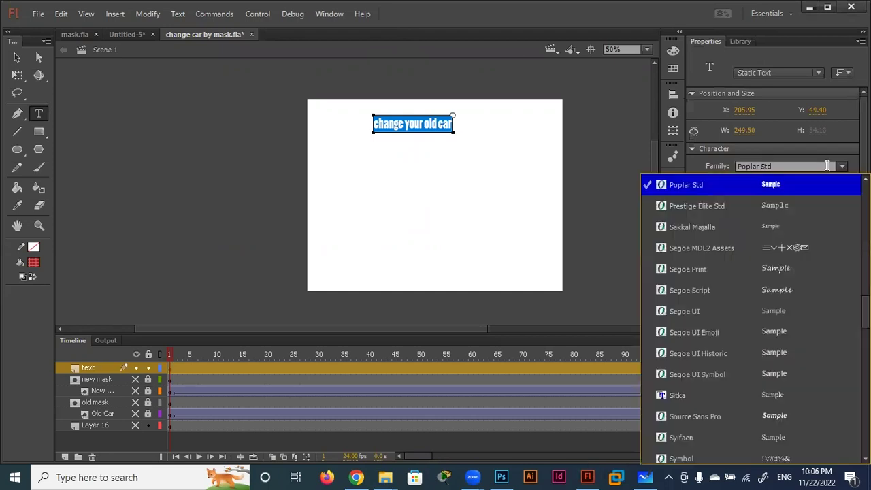
click(715, 288)
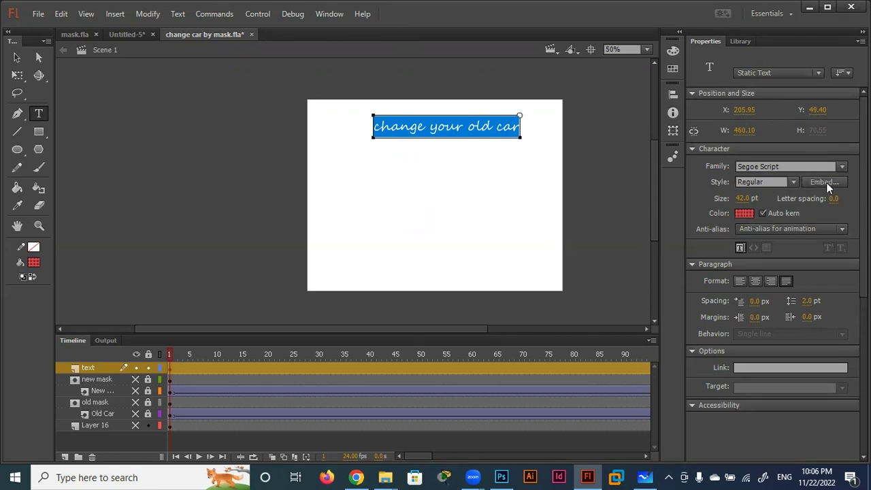
click(842, 167)
scroll(808, 232, down, 1)
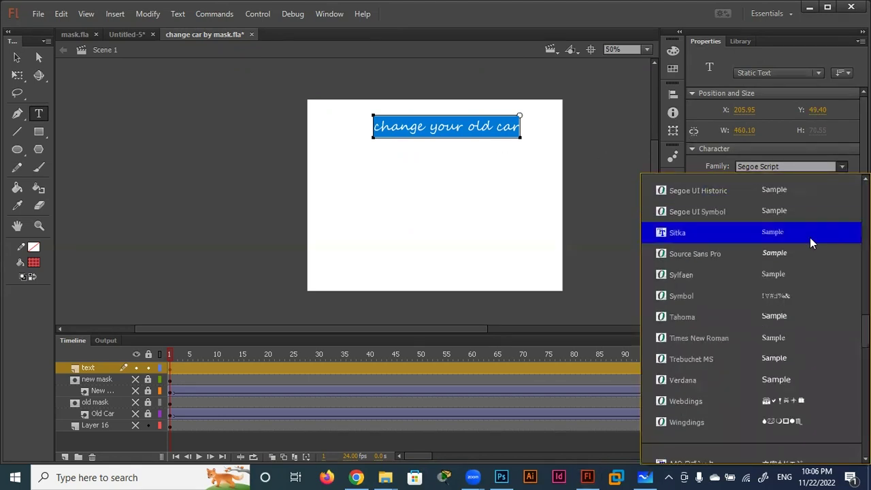
click(774, 254)
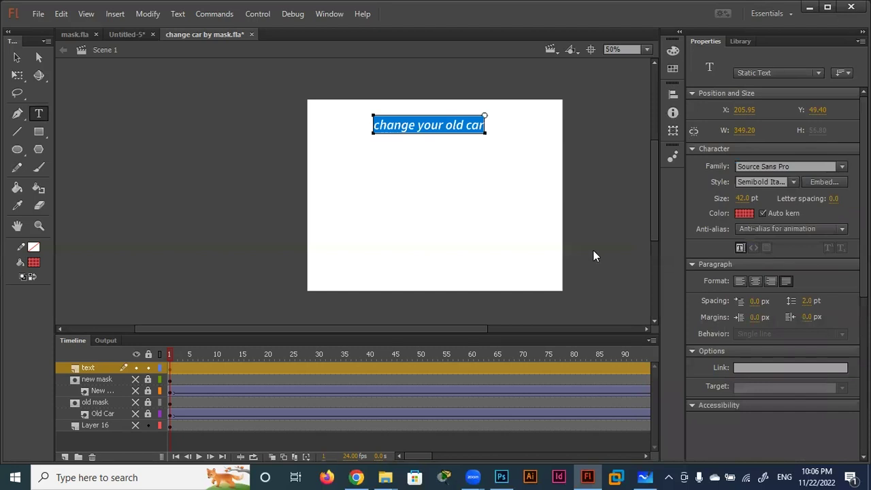
- Scale the text box up to roughly 538 px wide with Free Transform
mouse_move(482, 133)
mouse_down()
mouse_move(480, 148)
mouse_move(490, 139)
mouse_up()
click(17, 75)
drag(486, 134, 515, 145)
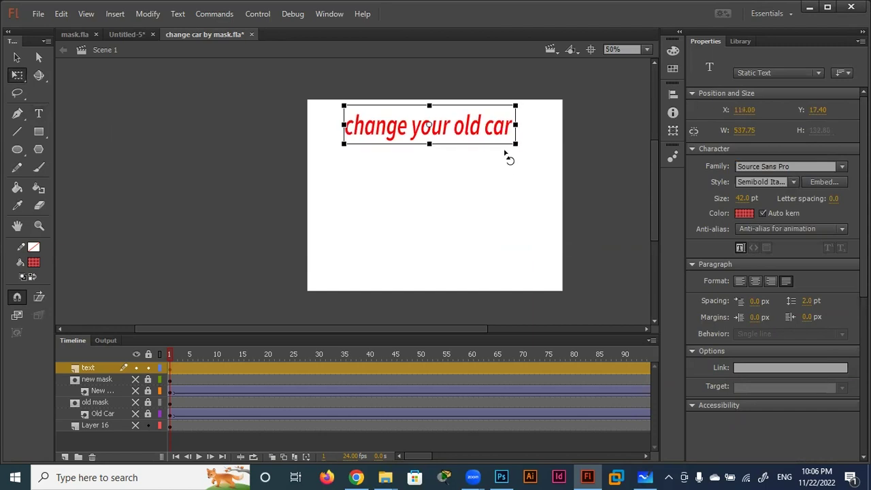
- Nudge the text right and about 28 px down, then return to frame 1 and select the text layer
click(599, 161)
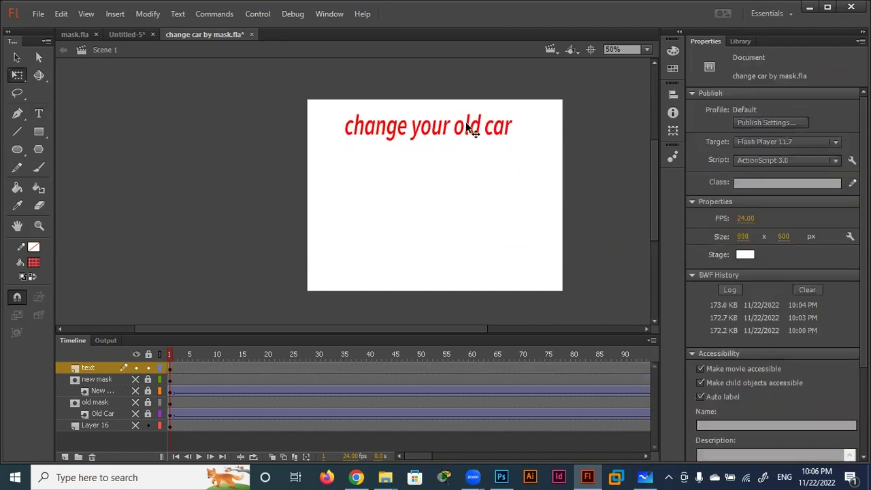
drag(468, 128, 472, 128)
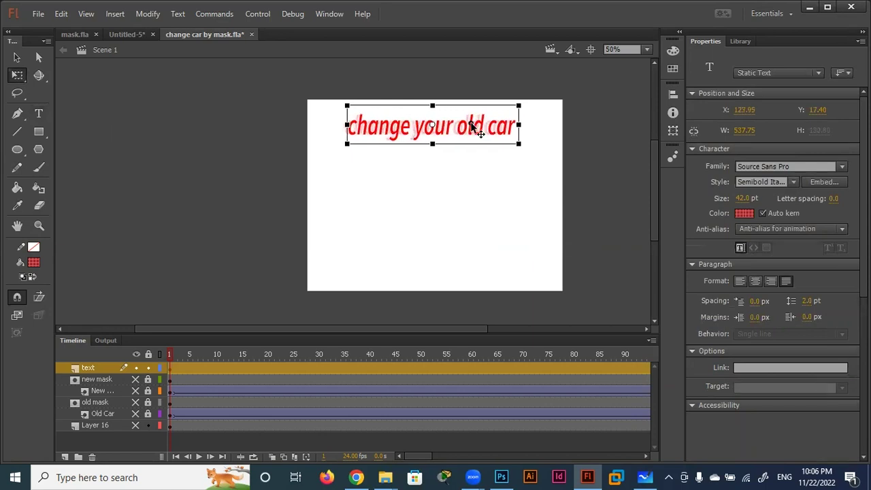
click(600, 179)
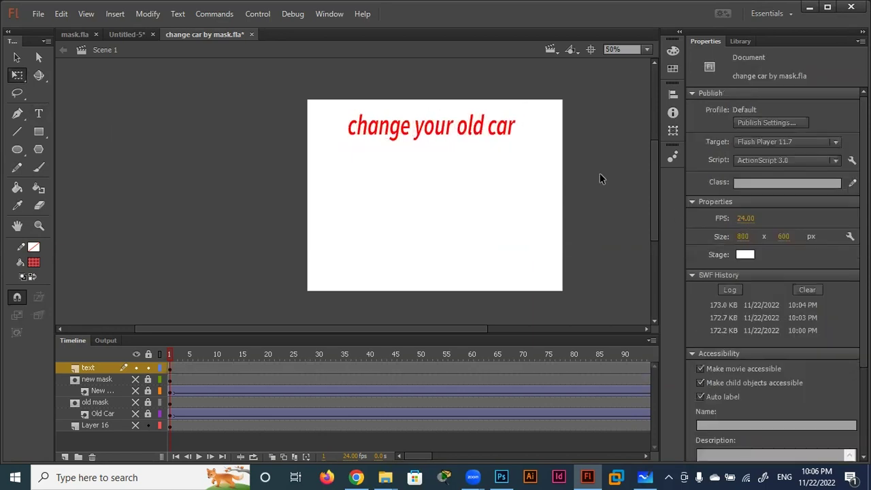
drag(442, 129, 443, 151)
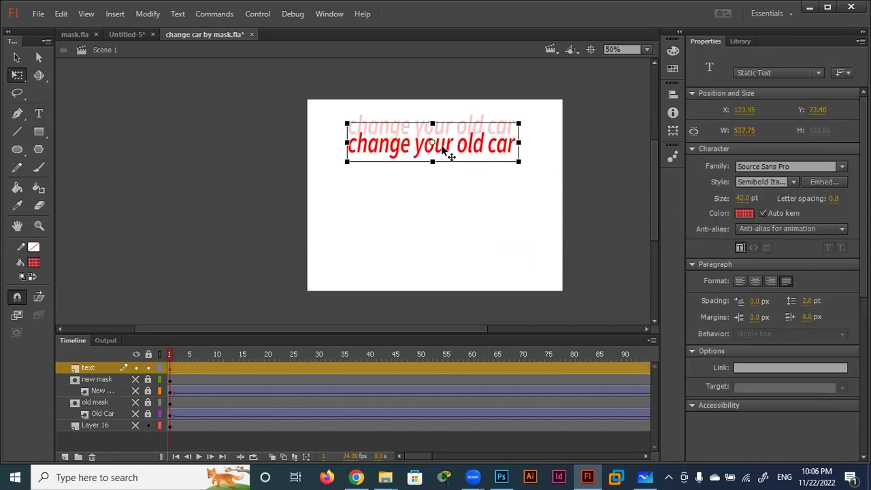
click(617, 161)
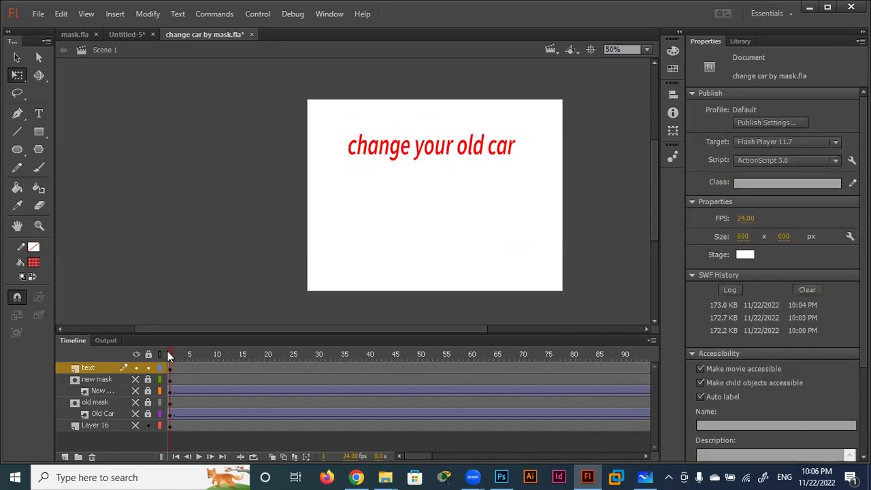
drag(169, 353, 133, 352)
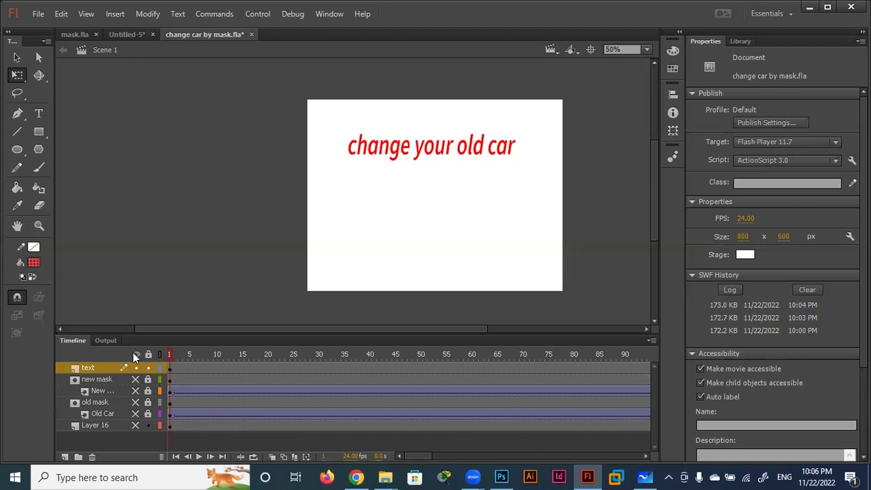
click(90, 372)
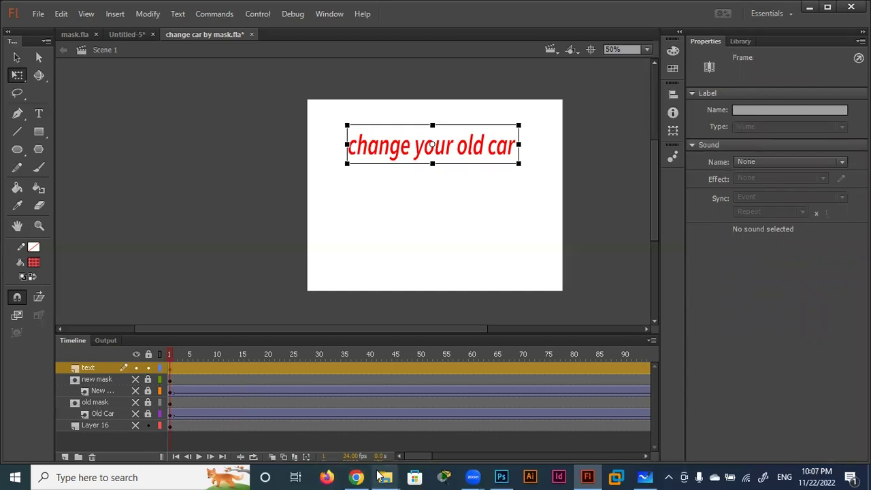
mouse_move(356, 477)
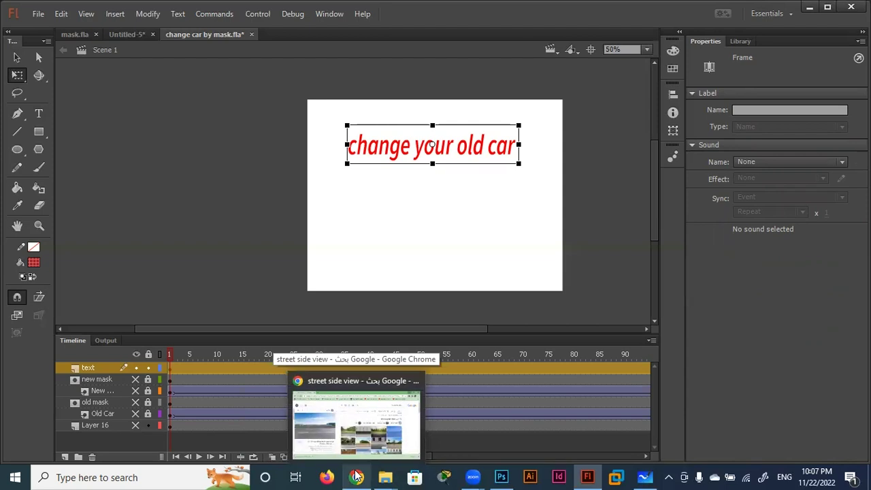
- Replace the old Google query with 'ink pen' and show image results
click(354, 418)
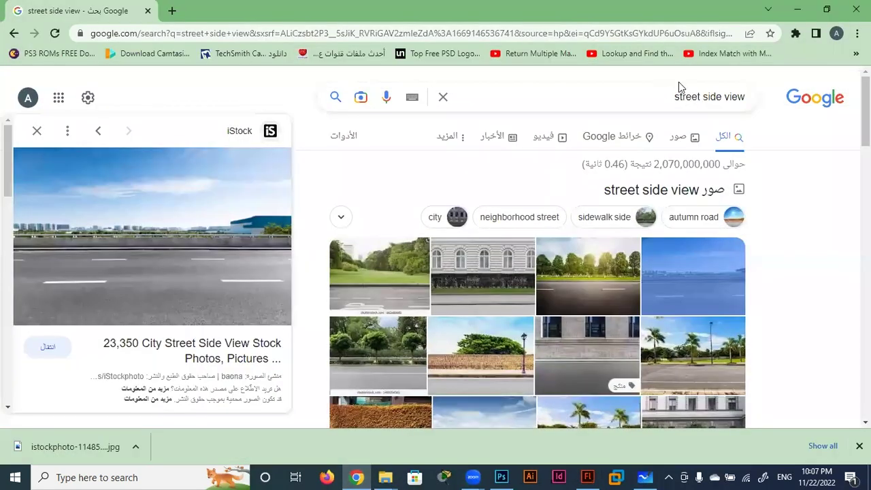
click(664, 93)
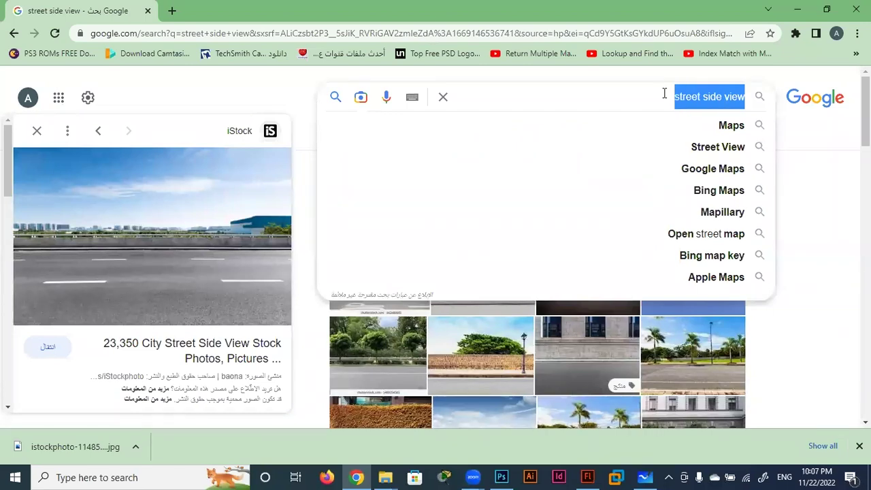
key(BackSpace)
text(ا)
key(BackSpace)
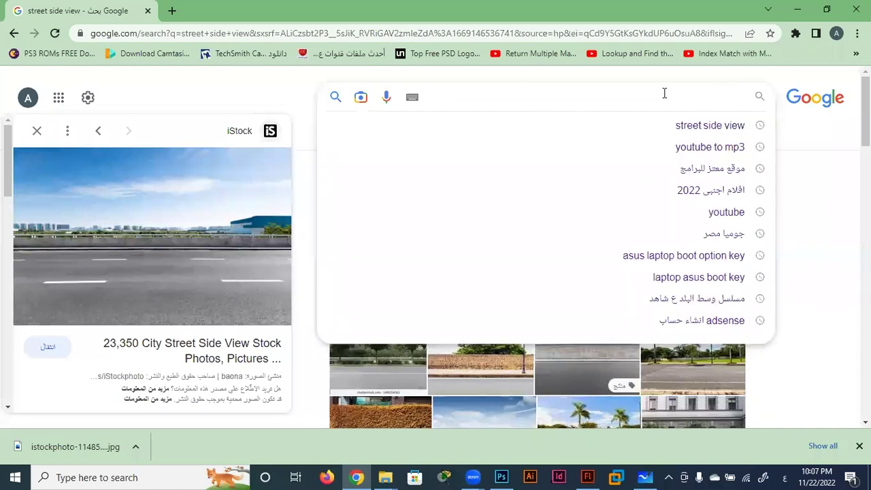
text(هىن)
key(BackSpace)
key(BackSpace)
key(BackSpace)
key(alt+shift)
text(in)
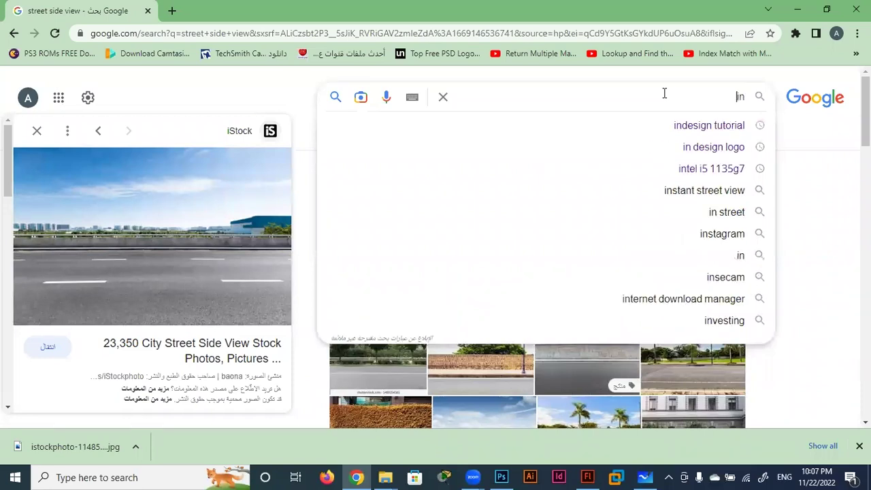
text(k pen)
key(Return)
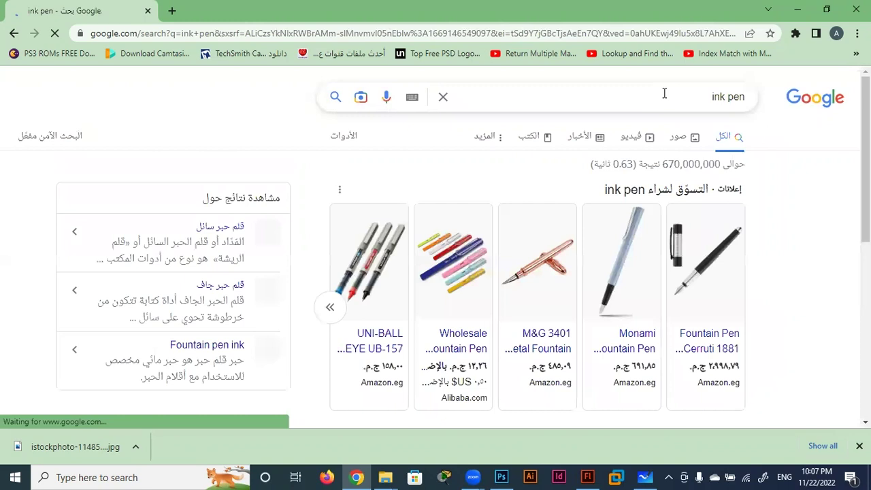
click(678, 136)
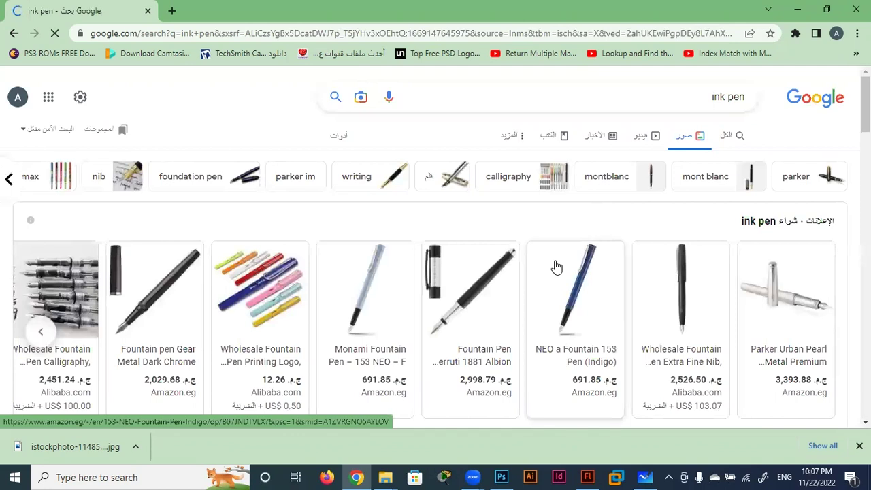
mouse_move(470, 313)
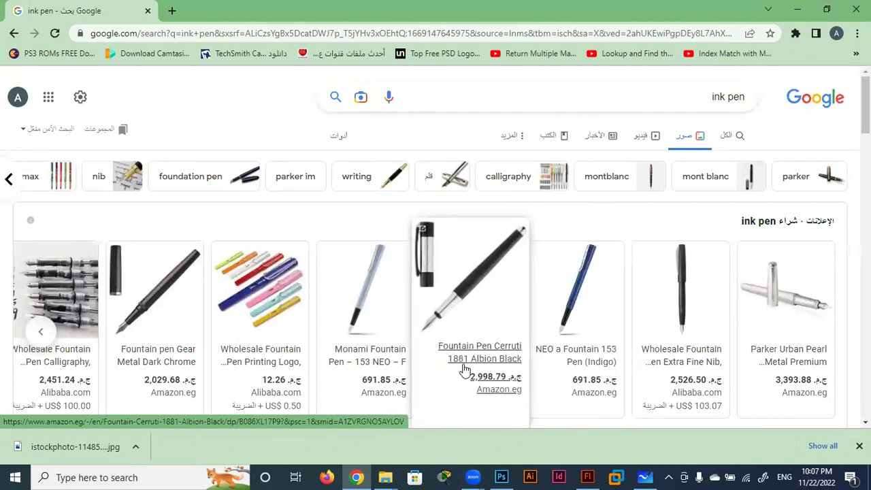
- Save the black Dayspring fountain pen image to disk, then minimize the browser and Flash
scroll(463, 367, down, 2)
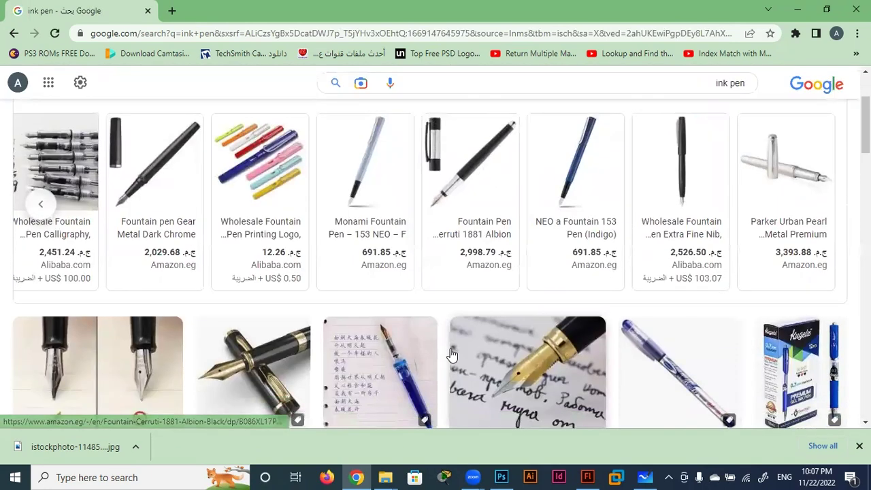
scroll(452, 354, down, 3)
scroll(451, 353, down, 1)
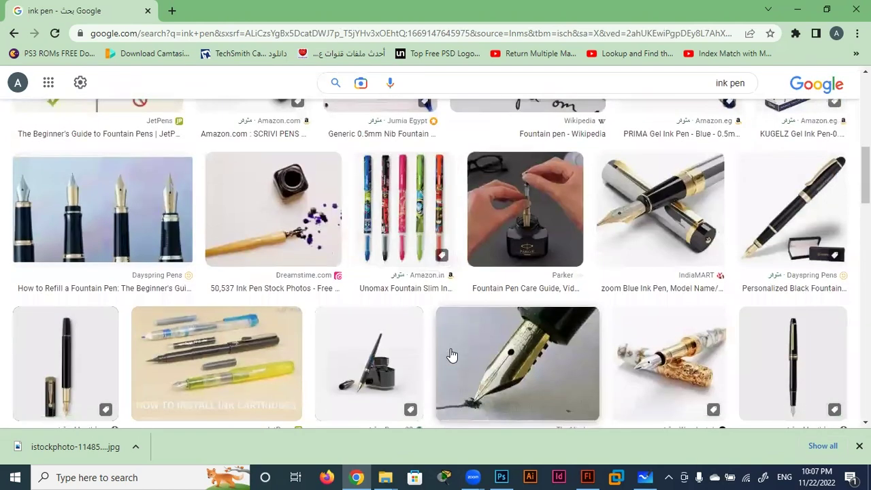
click(797, 212)
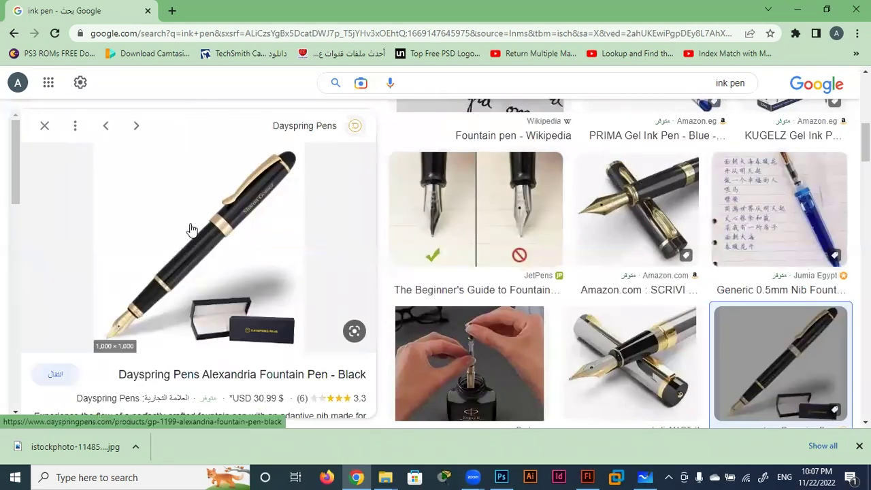
right_click(216, 216)
click(265, 351)
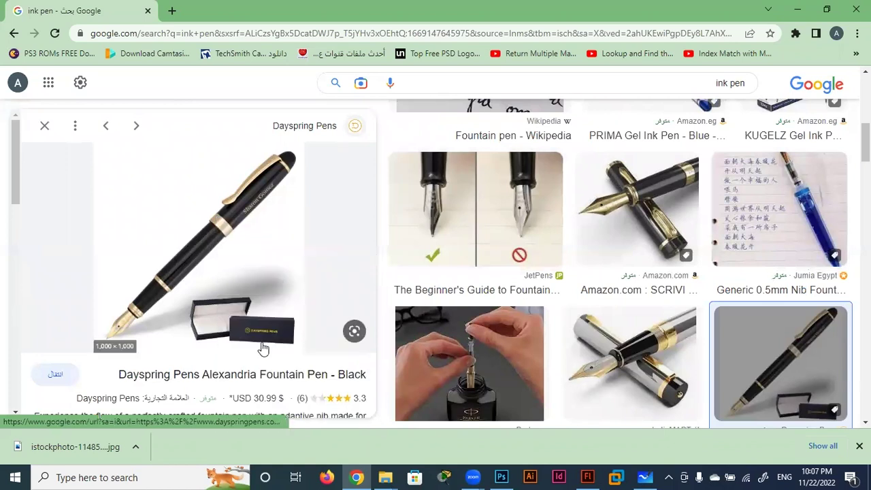
click(335, 379)
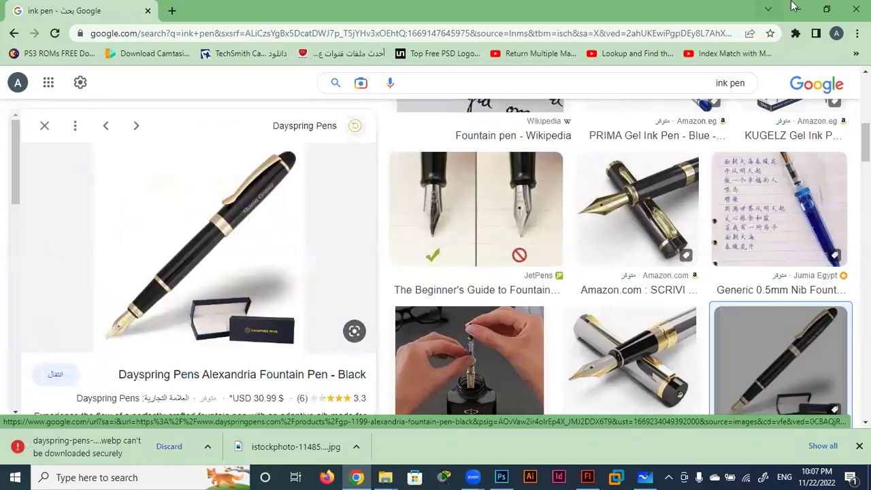
click(807, 9)
click(810, 7)
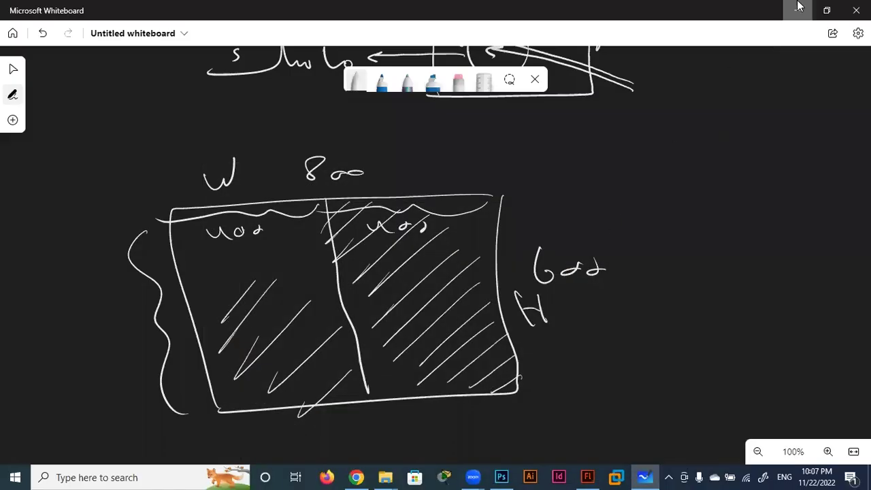
- Open the Dayspring Alexandria pen product page and keep the flagged webp pen image download
click(790, 7)
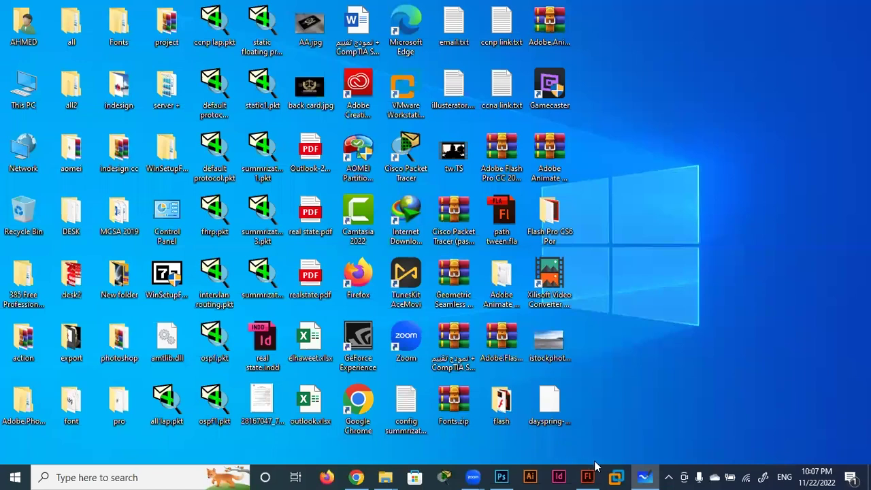
click(357, 477)
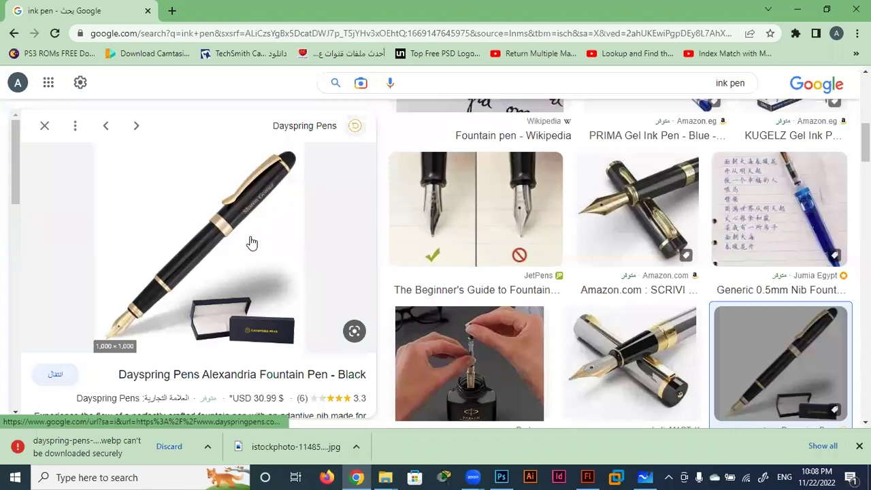
click(250, 242)
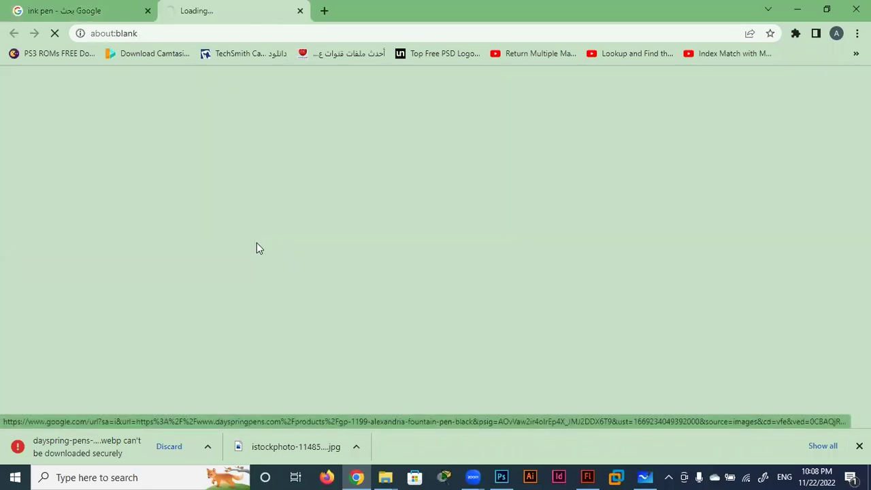
click(208, 446)
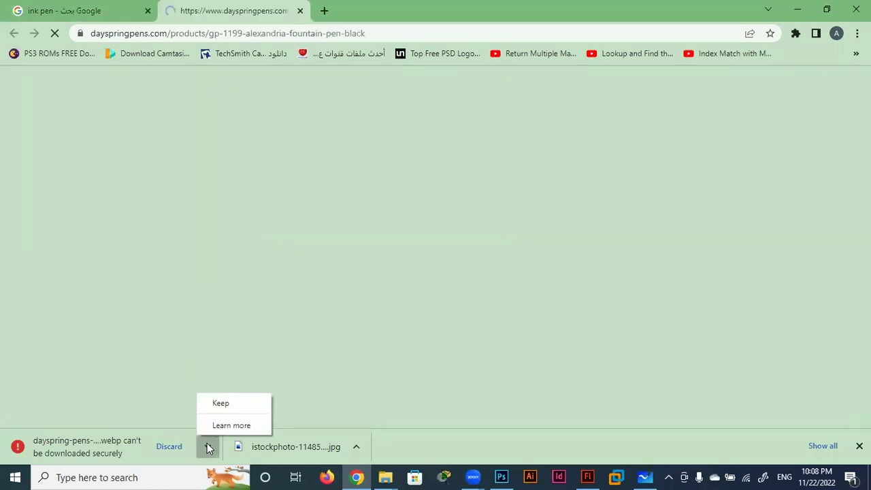
click(220, 402)
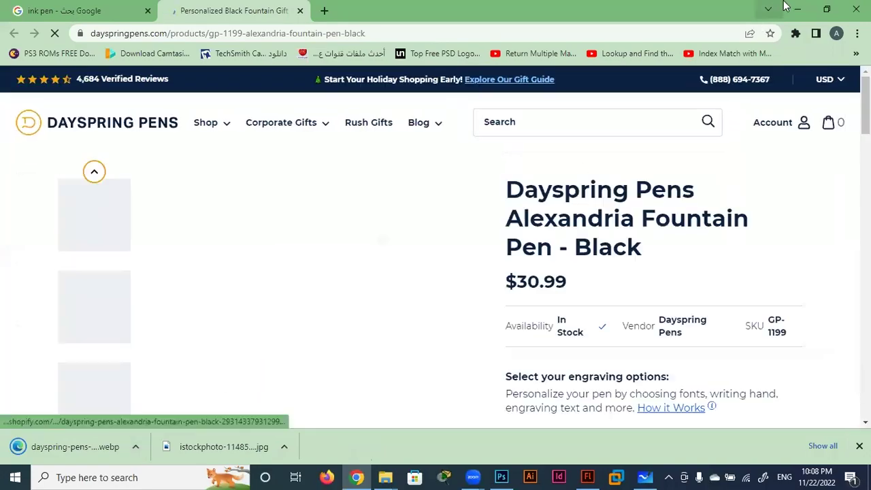
click(798, 9)
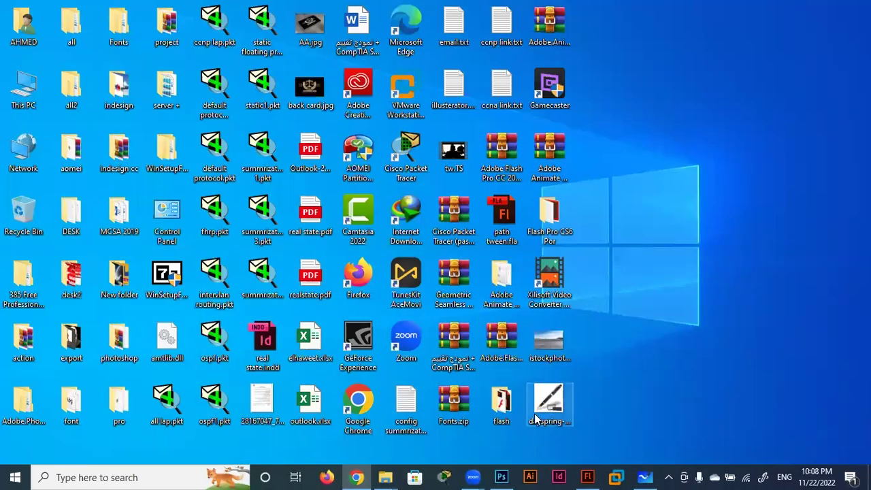
- Launch Paint and open the downloaded Dayspring pen webp in it
click(159, 474)
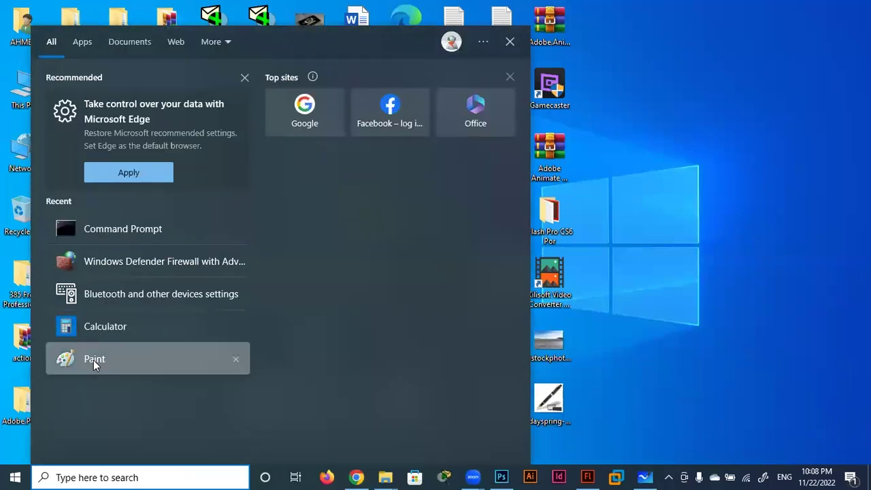
click(403, 468)
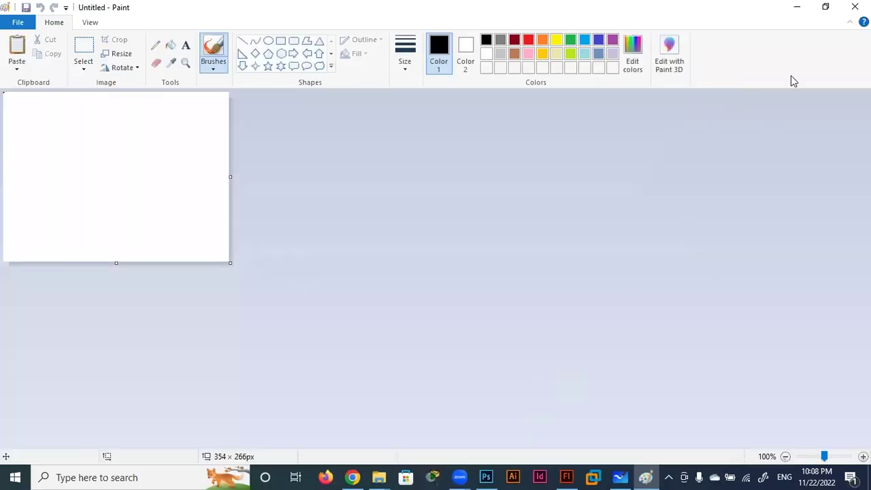
click(796, 7)
mouse_move(551, 410)
mouse_down()
mouse_move(647, 475)
mouse_move(194, 195)
mouse_up()
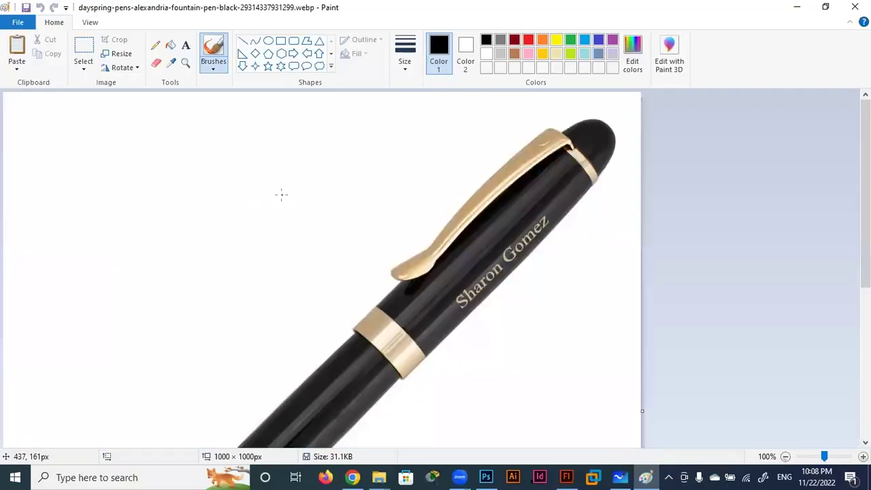
- Save the pen picture as a JPEG (.jpg) file
click(16, 22)
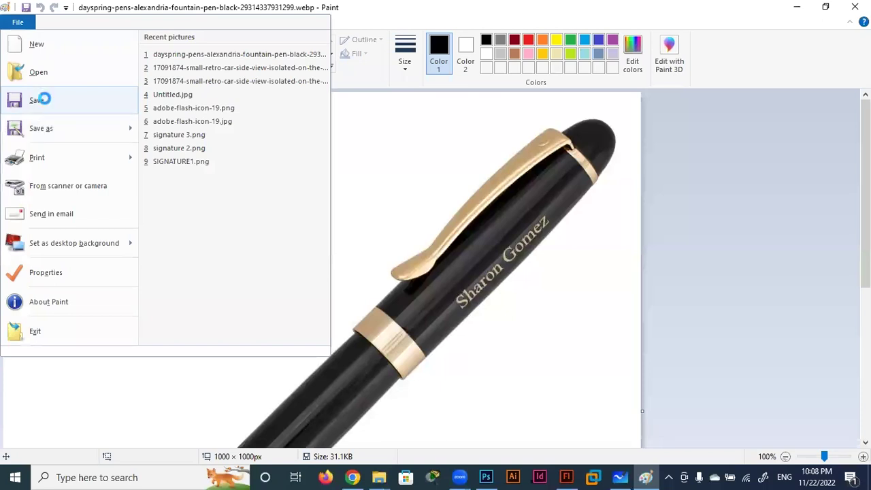
click(39, 100)
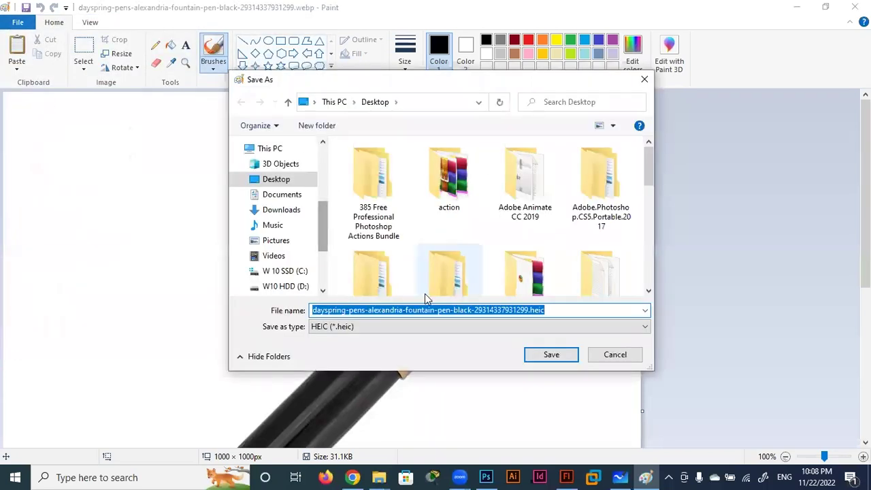
click(462, 330)
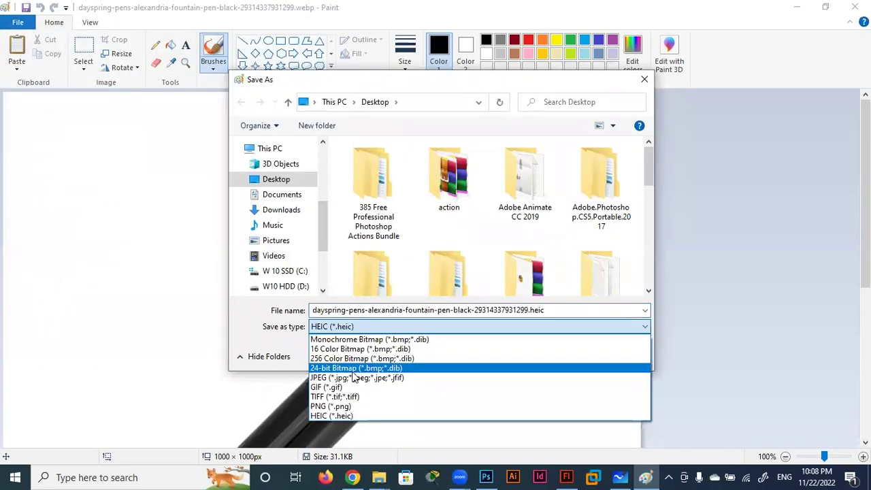
click(349, 377)
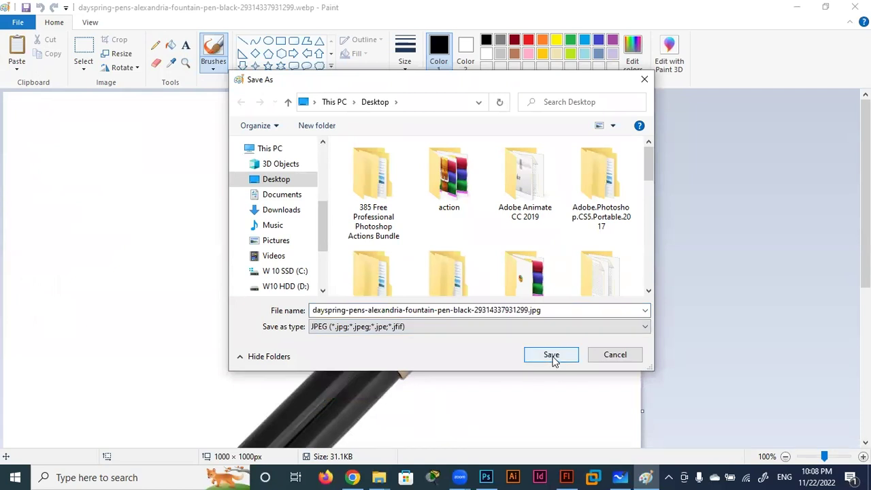
click(553, 359)
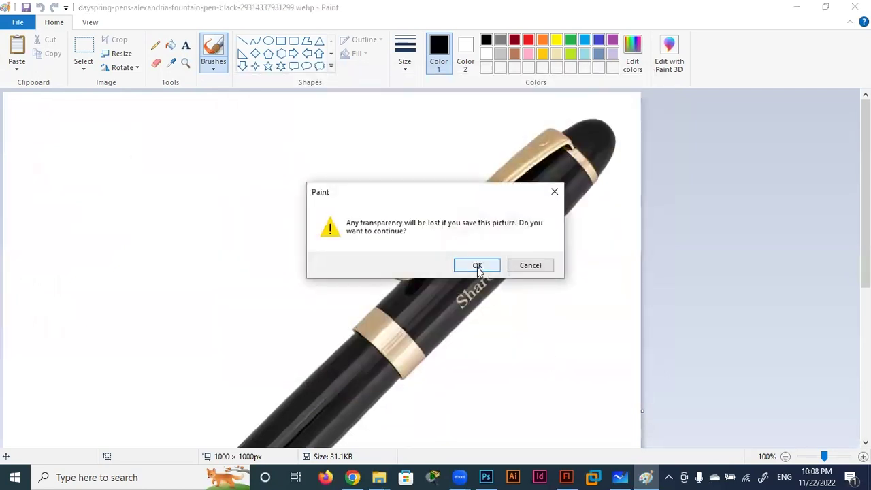
- Drag the dayspring pen JPEG from the desktop onto Photoshop to open it
click(800, 12)
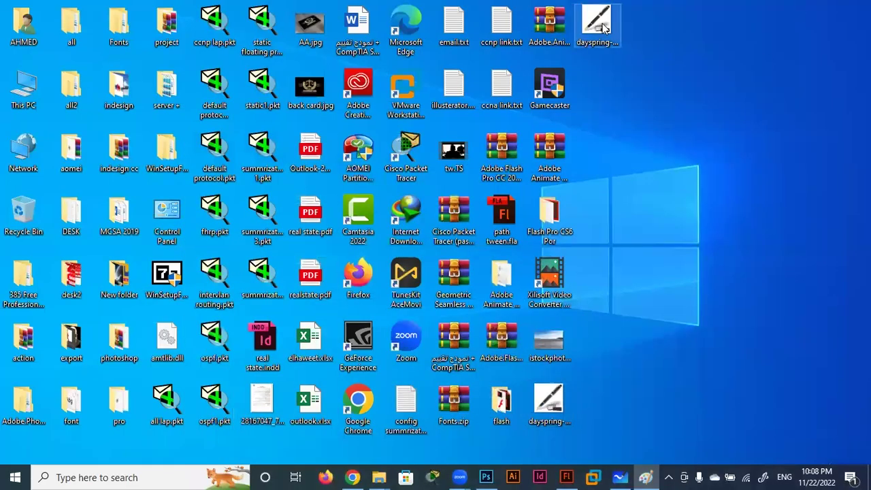
drag(602, 28, 493, 471)
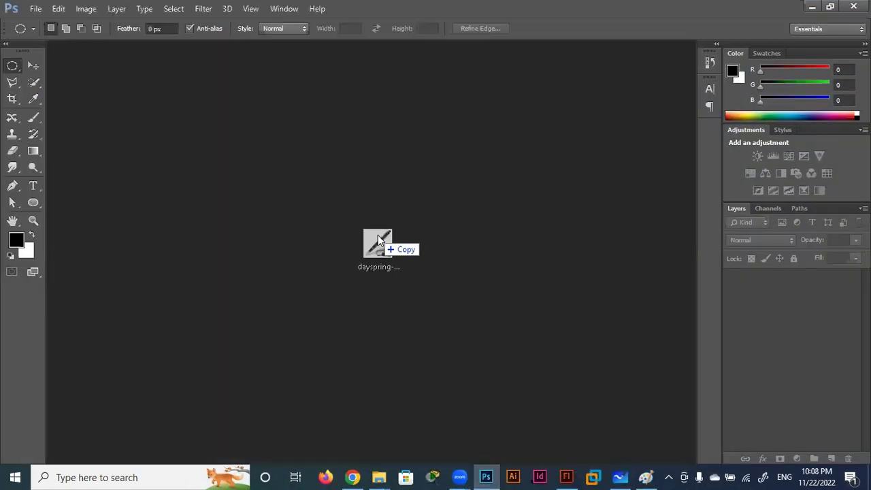
drag(492, 471, 378, 235)
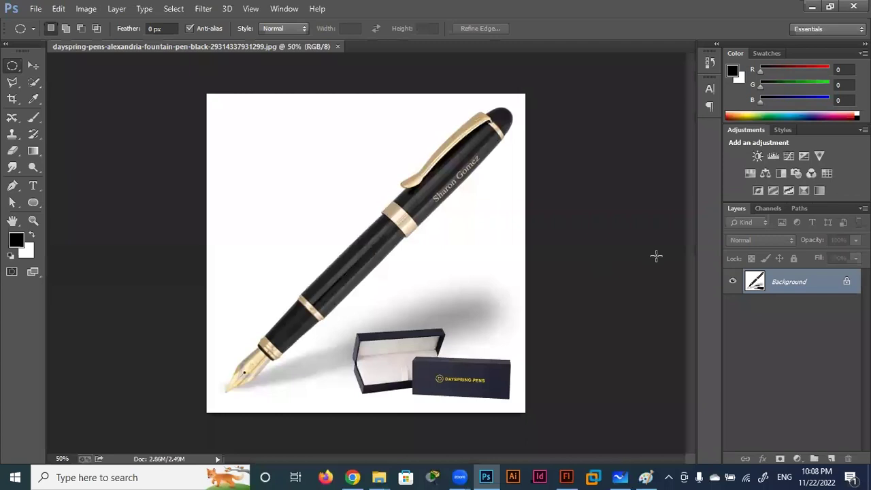
- Crop the pen image slightly on all four edges to about 900 px height
click(12, 99)
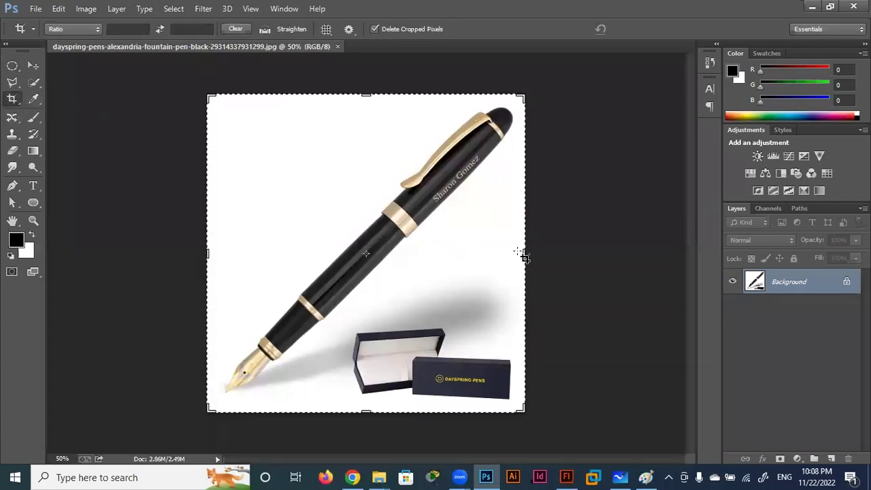
drag(522, 252, 515, 249)
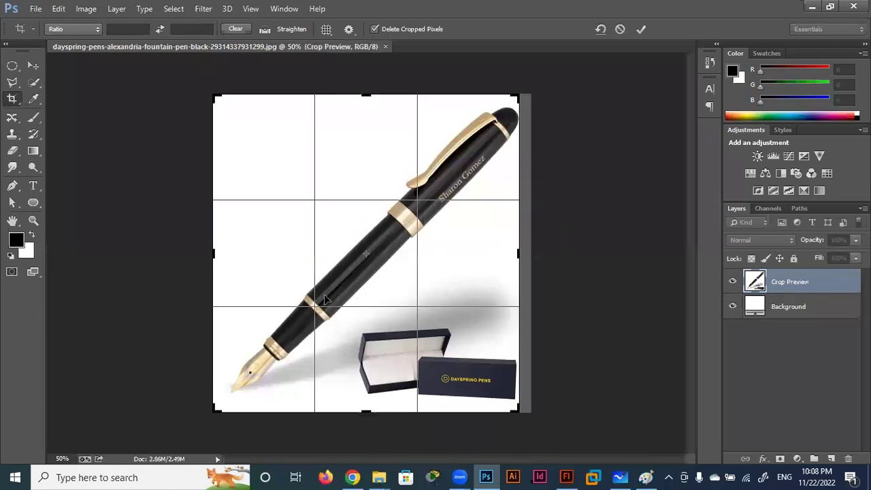
drag(216, 255, 222, 253)
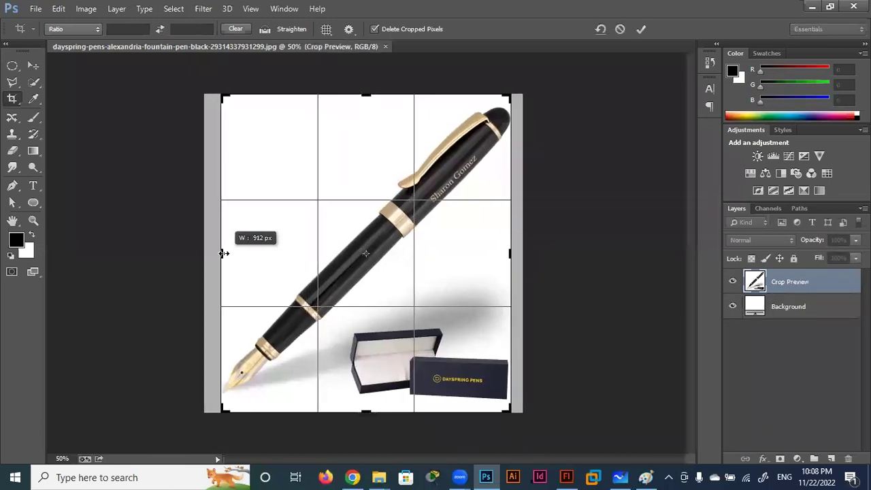
drag(360, 414, 365, 408)
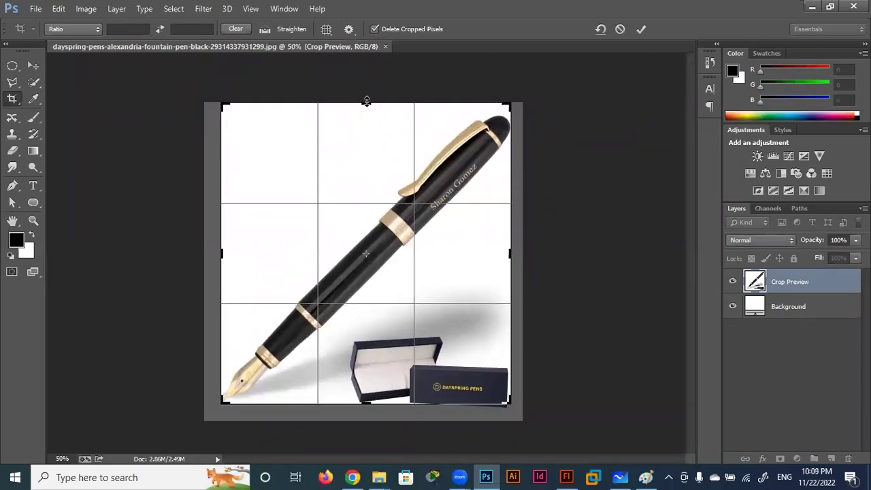
drag(366, 101, 366, 106)
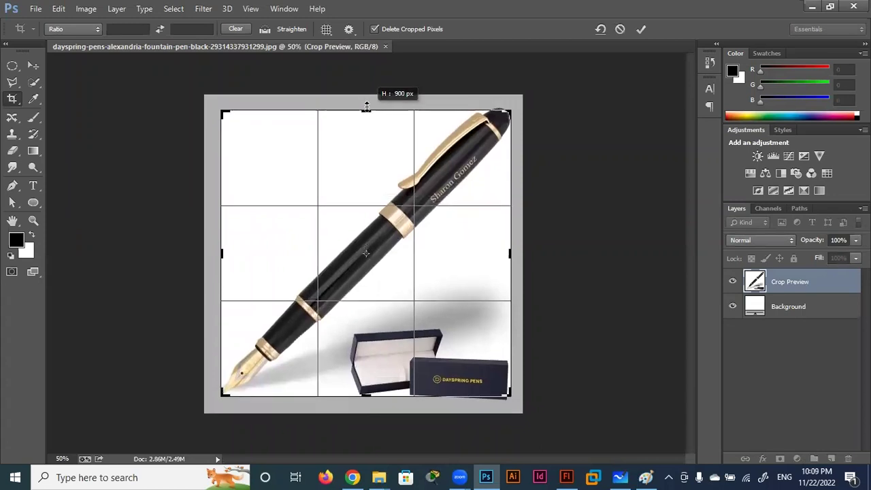
drag(366, 105, 366, 107)
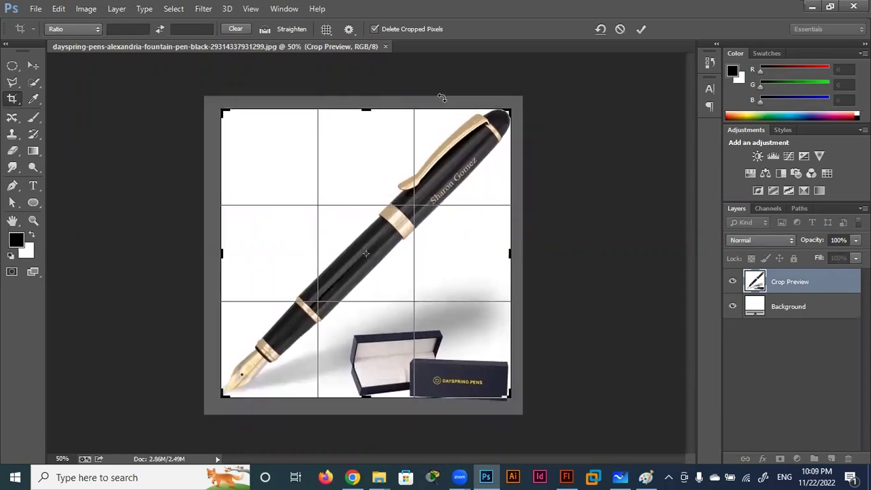
click(641, 31)
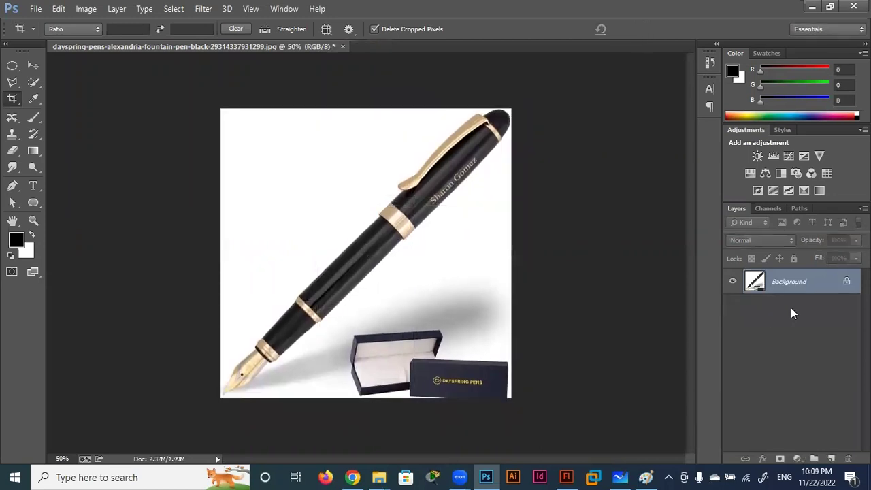
- Convert the locked Background into Layer 0 and switch to the Magic Wand tool
double_click(821, 286)
click(537, 151)
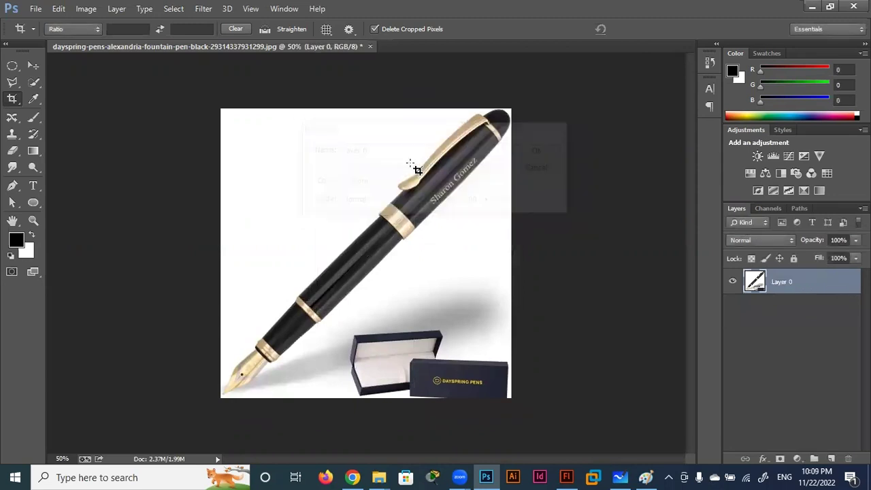
click(35, 82)
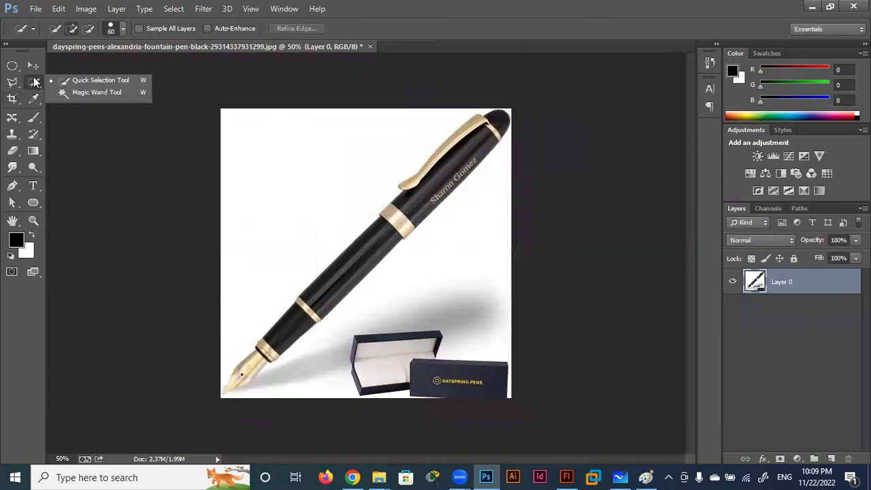
click(62, 92)
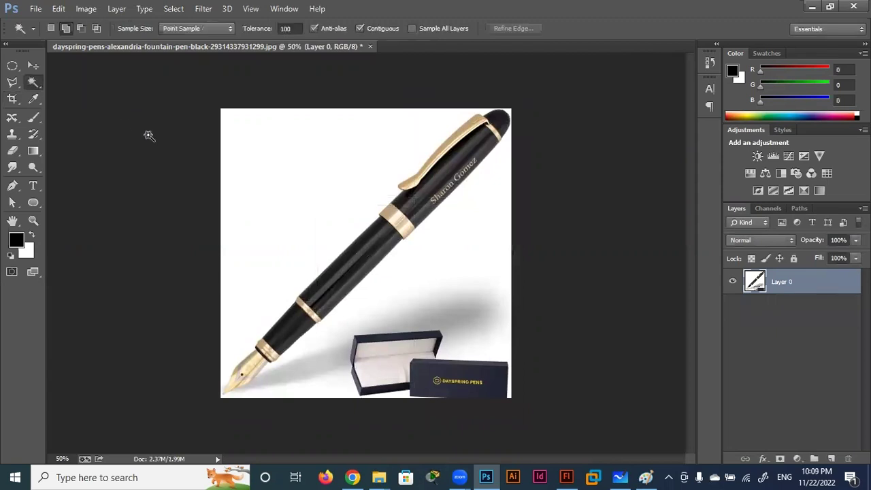
click(384, 230)
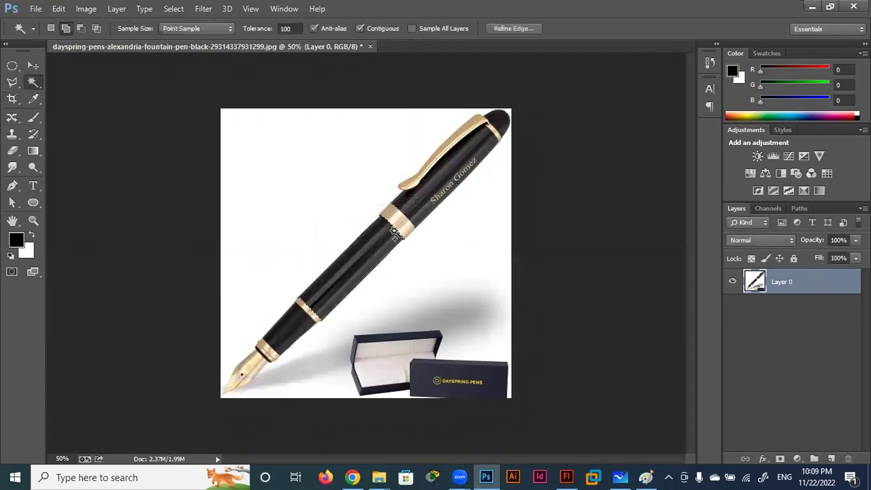
click(424, 239)
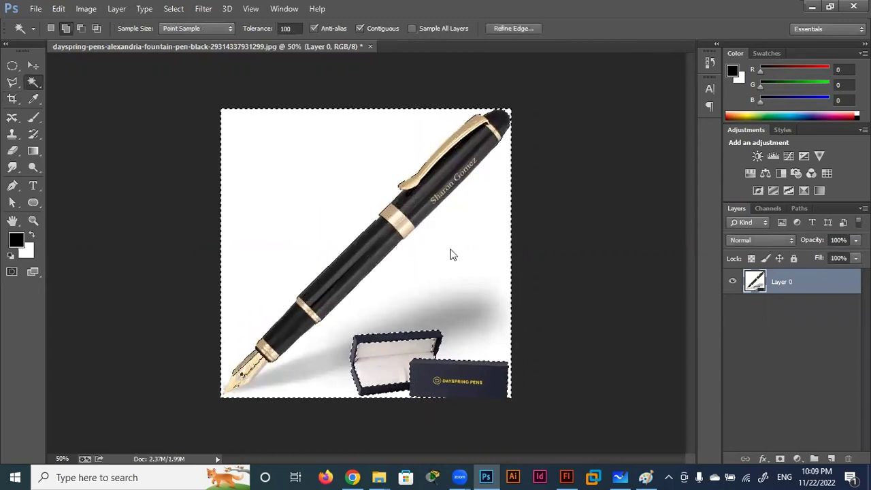
- Set Magic Wand tolerance to 20, select the white background and delete it
double_click(286, 29)
text(20)
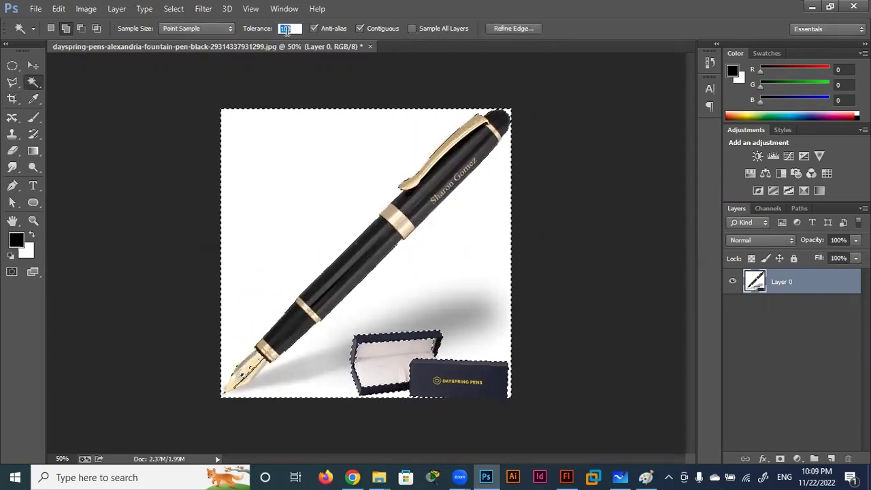
key(Return)
key(ctrl+d)
click(453, 262)
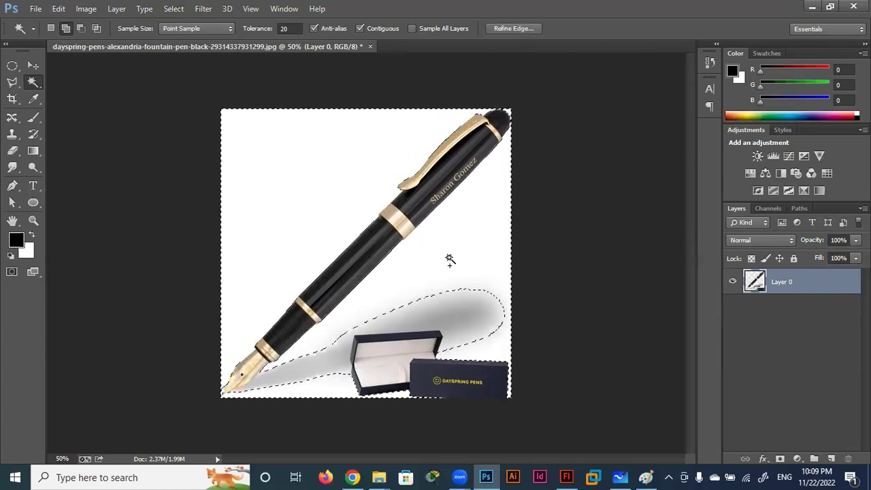
key(Delete)
key(ctrl+d)
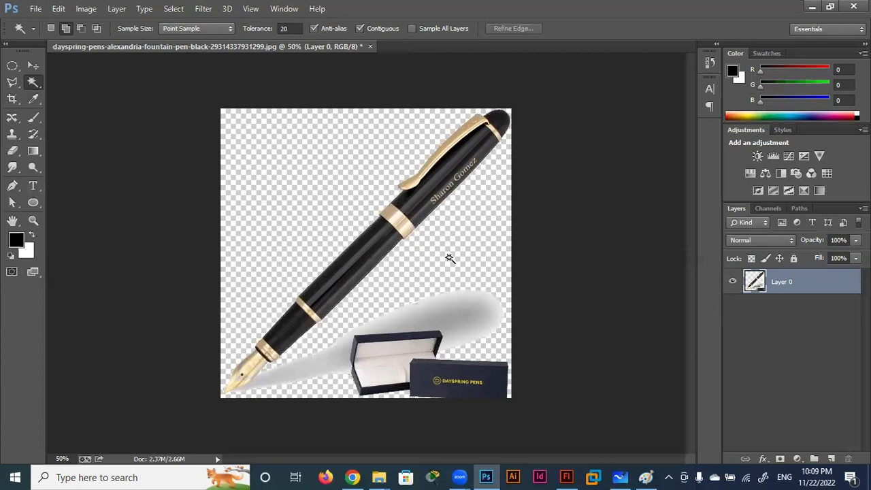
scroll(295, 359, up, 3)
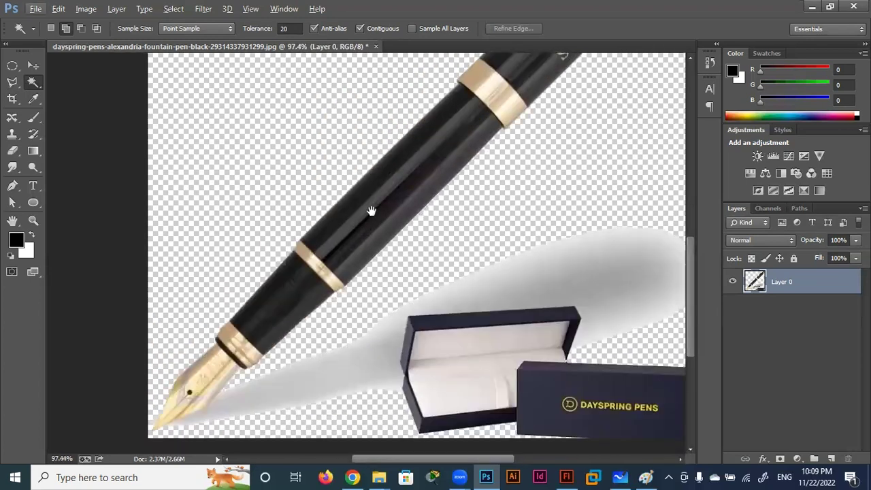
- Zoom in and trace a Pen tool path from the nib around the box's bottom and right side
drag(327, 354, 357, 232)
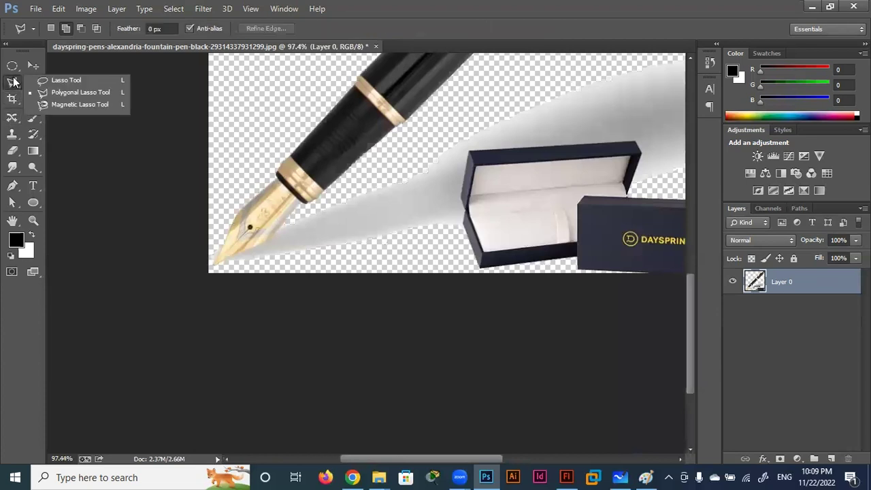
drag(14, 81, 68, 80)
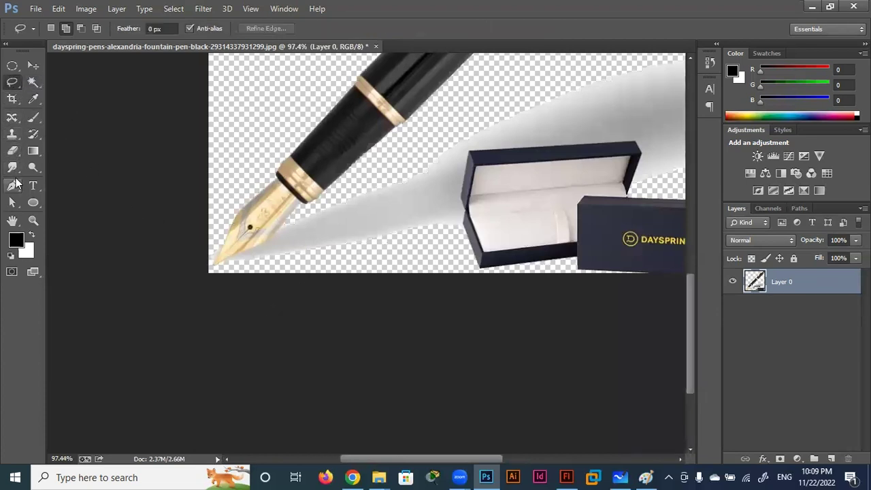
click(12, 185)
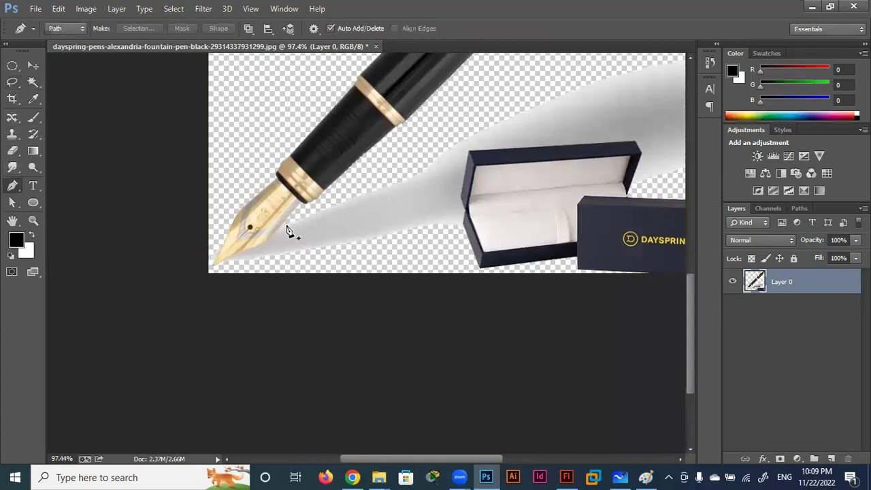
click(286, 221)
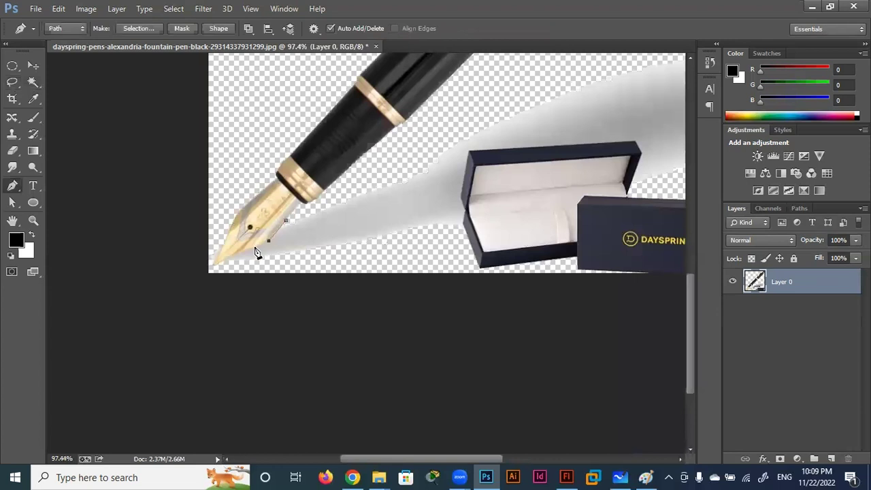
mouse_move(214, 266)
mouse_down()
mouse_move(191, 286)
mouse_move(189, 278)
mouse_up()
alt+click(214, 267)
click(212, 271)
click(266, 271)
click(338, 271)
click(406, 260)
scroll(544, 243, right, 5)
scroll(327, 246, right, 2)
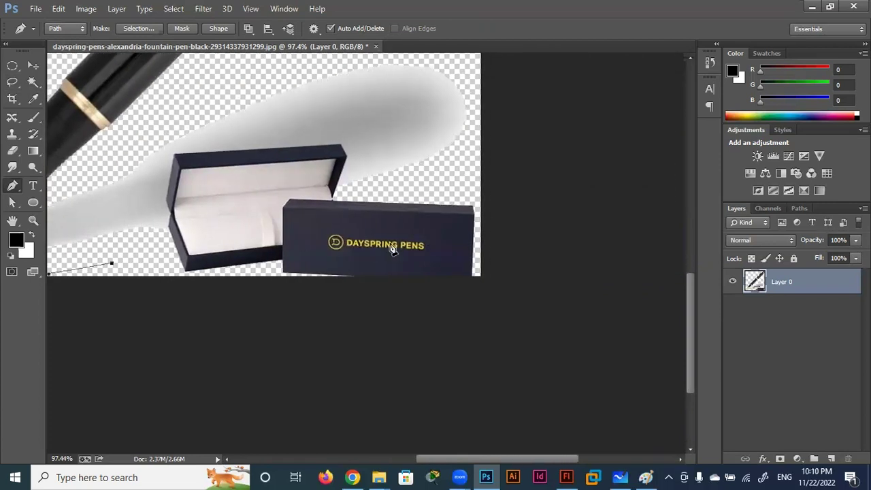
click(506, 320)
click(526, 260)
click(535, 195)
- Close the outline, delete the box and grey background inside it, and fit the view
scroll(476, 300, up, 5)
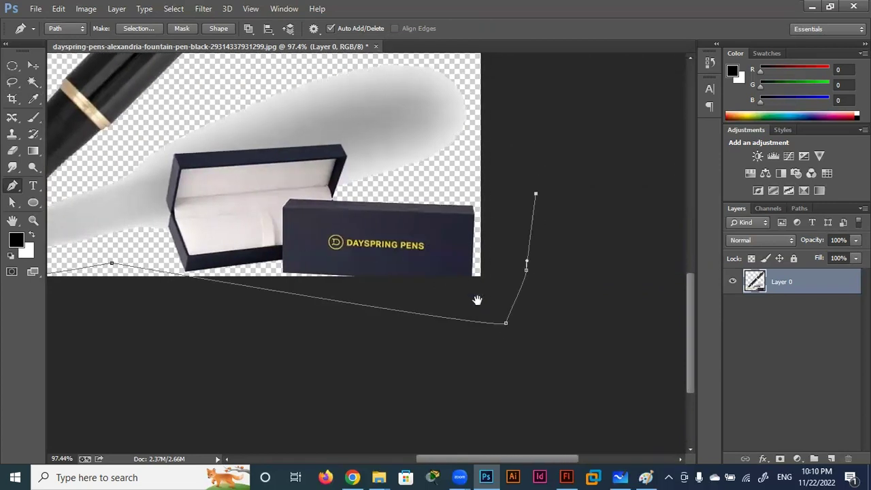
click(518, 180)
click(396, 176)
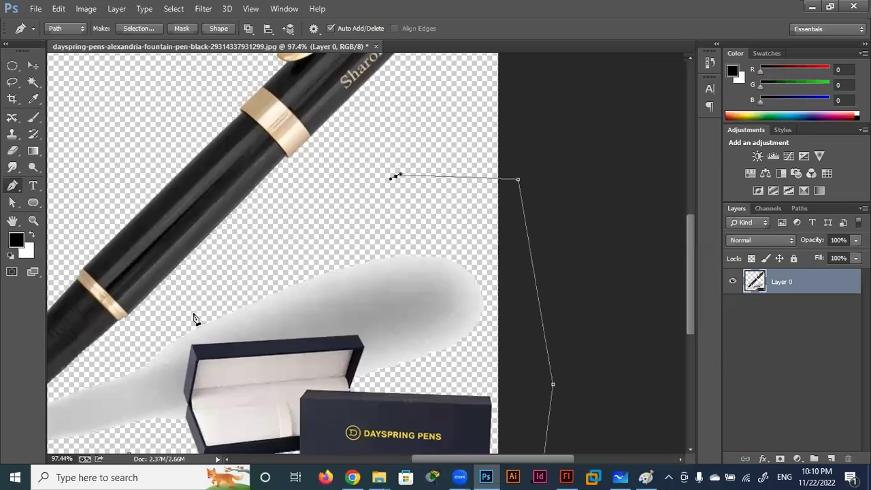
click(296, 230)
drag(174, 326, 455, 190)
click(320, 263)
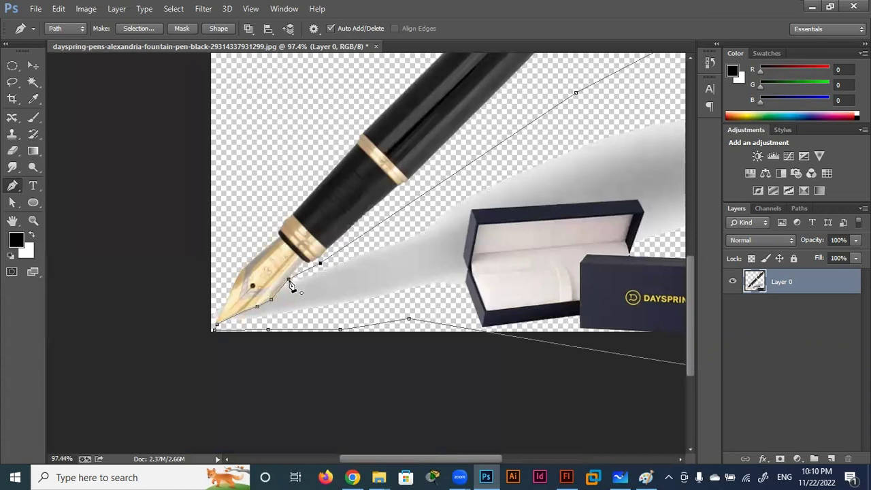
click(290, 282)
key(ctrl+Return)
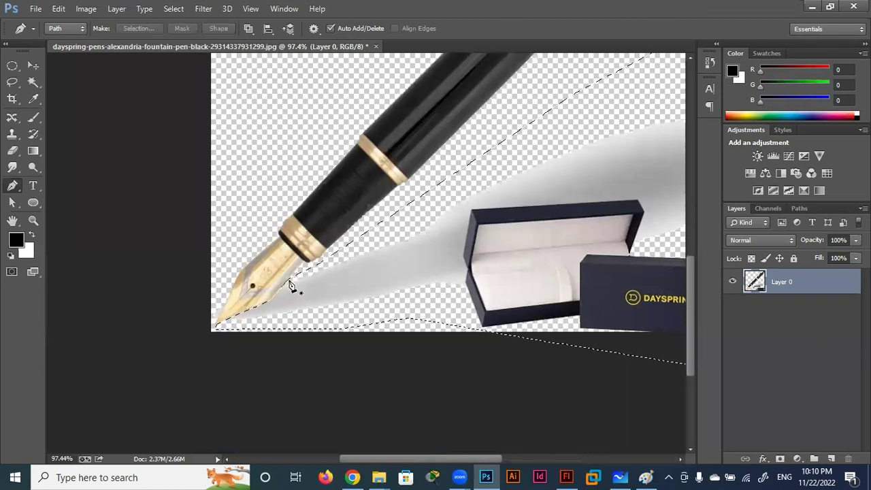
key(Delete)
key(ctrl+d)
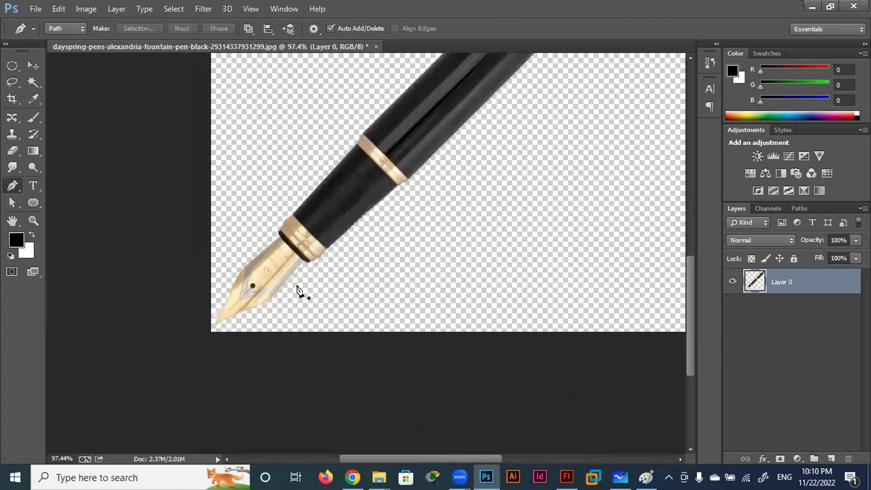
key(ctrl+0)
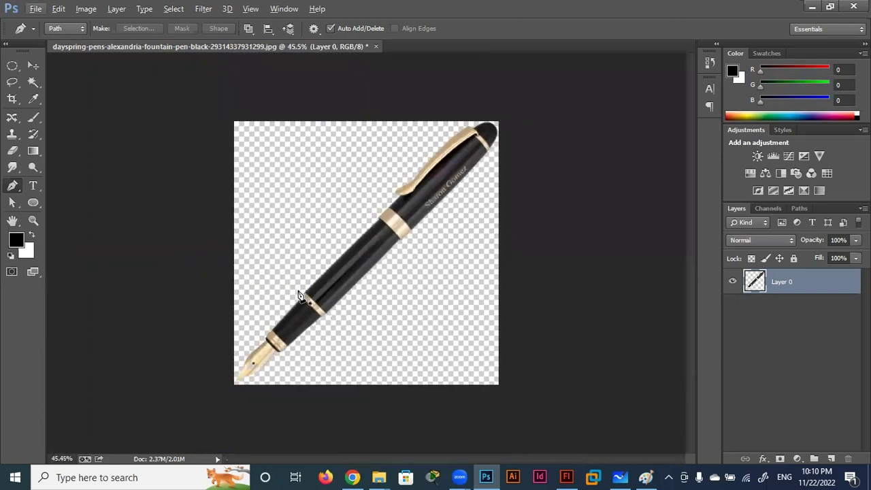
- Save the cut-out pen image as pen.png
click(34, 9)
click(75, 159)
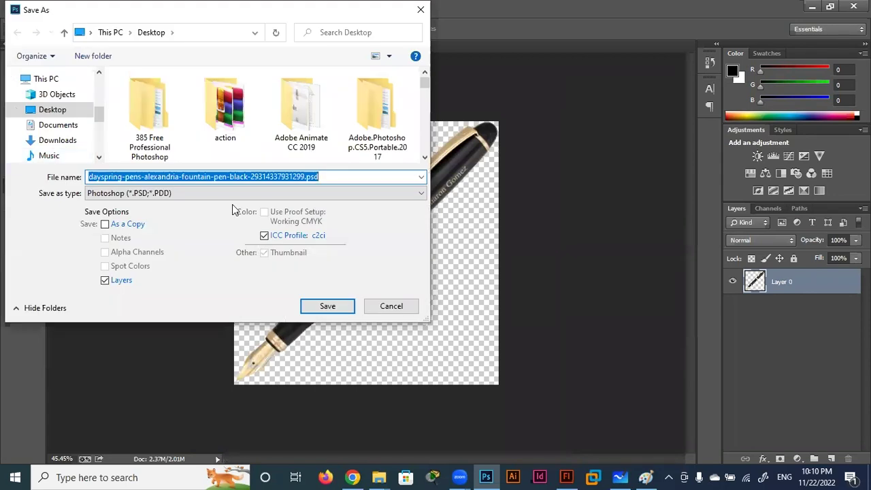
text(pen)
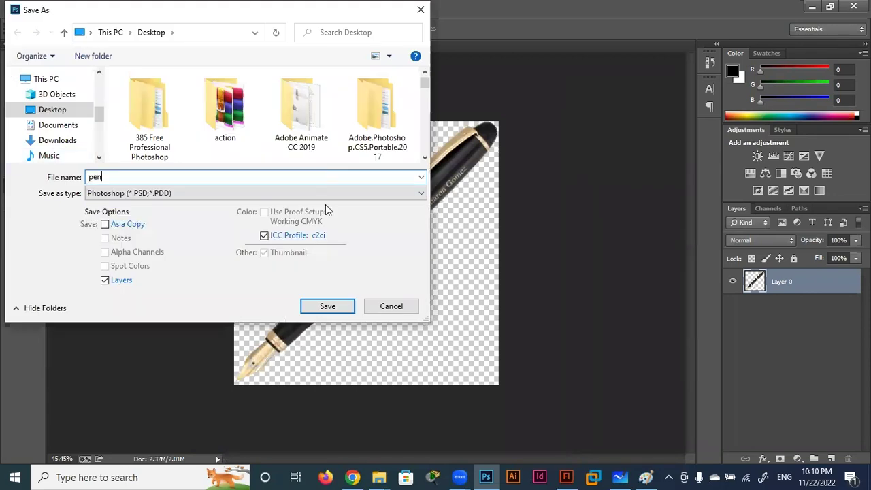
click(323, 194)
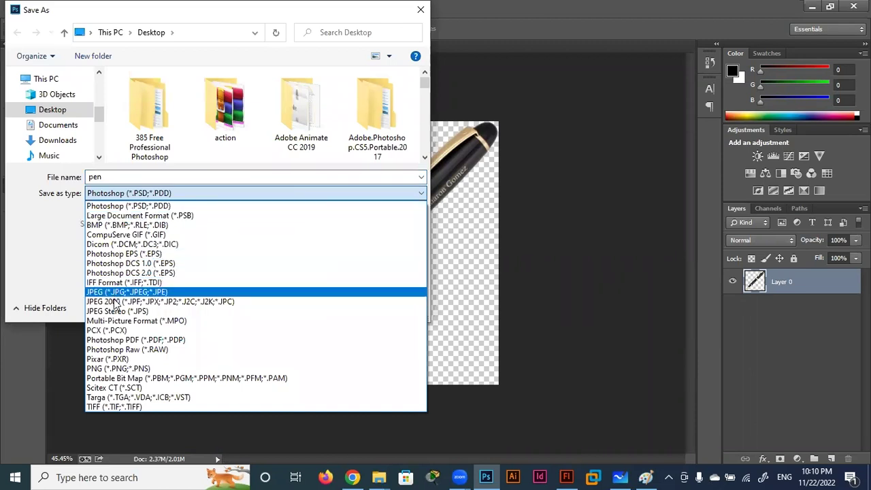
click(116, 368)
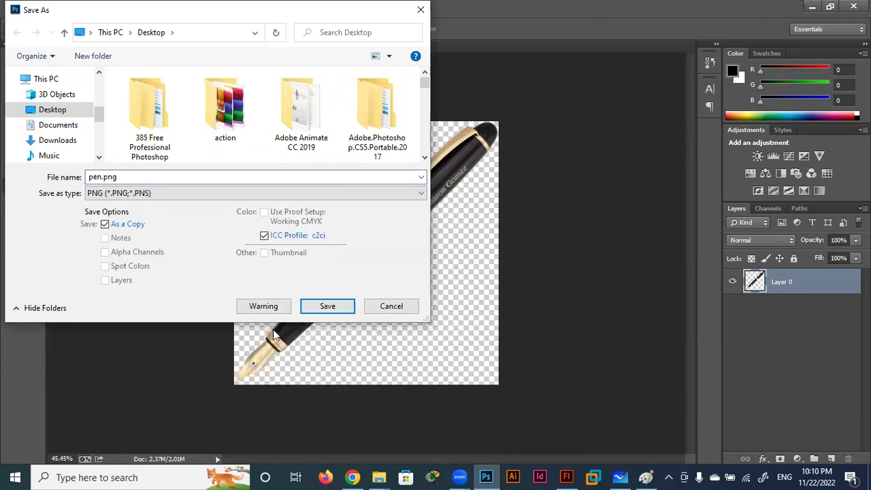
click(328, 307)
click(462, 151)
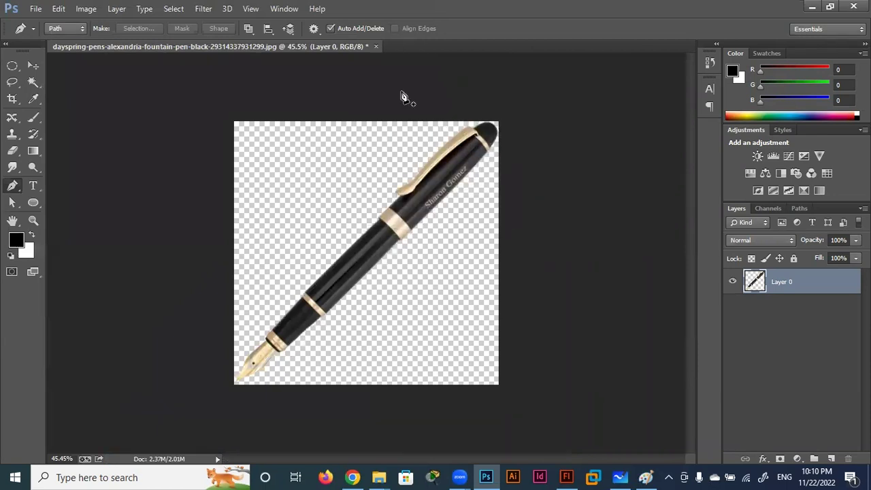
- Close the image without saving and delete the original dayspring pen files from the desktop
click(375, 46)
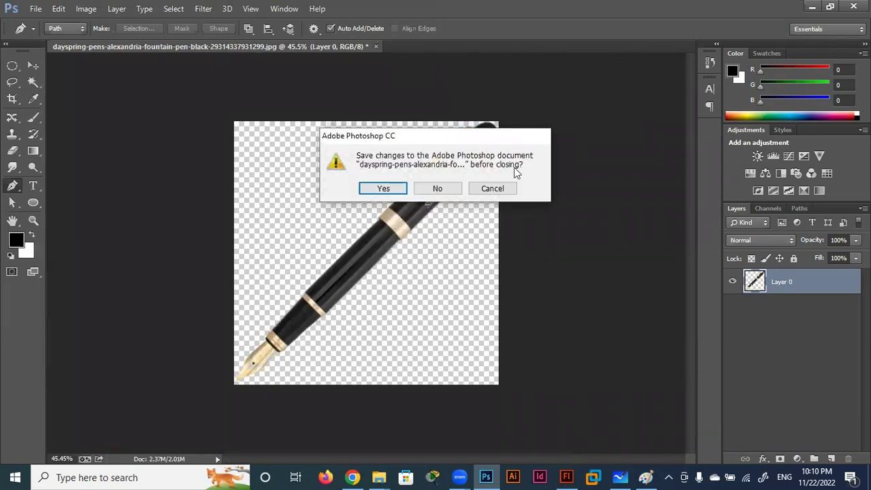
click(436, 189)
click(812, 6)
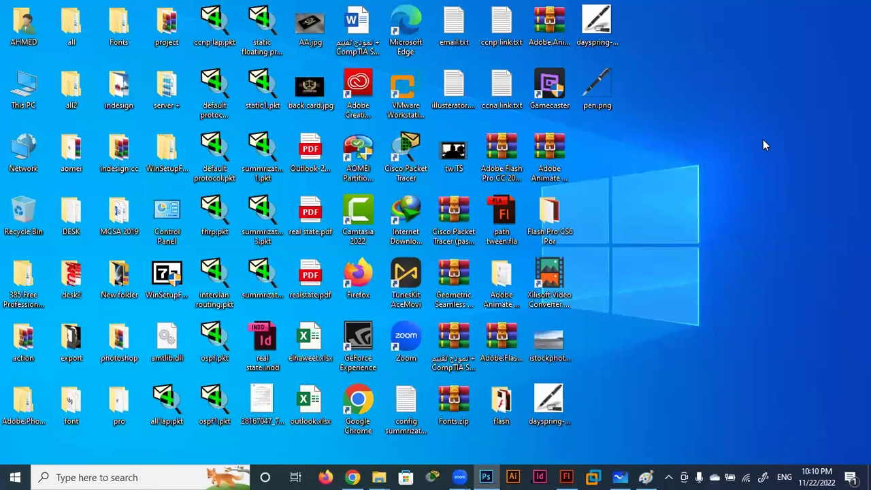
click(548, 403)
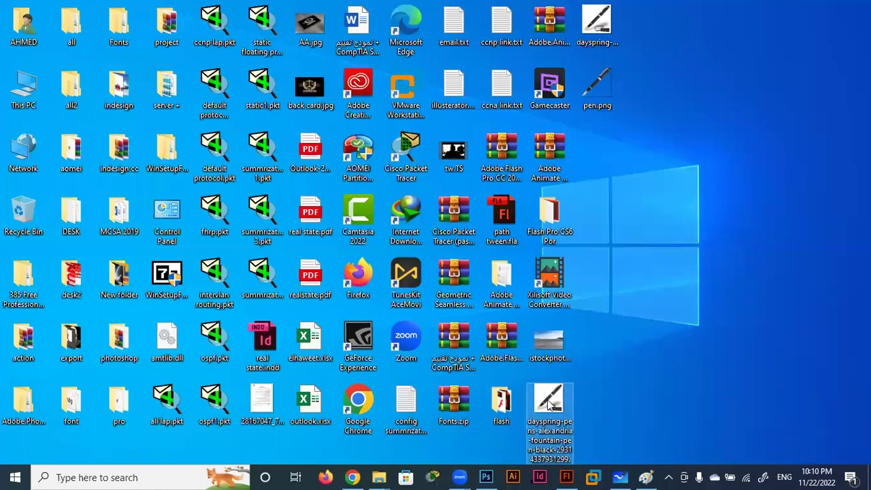
drag(700, 442, 548, 400)
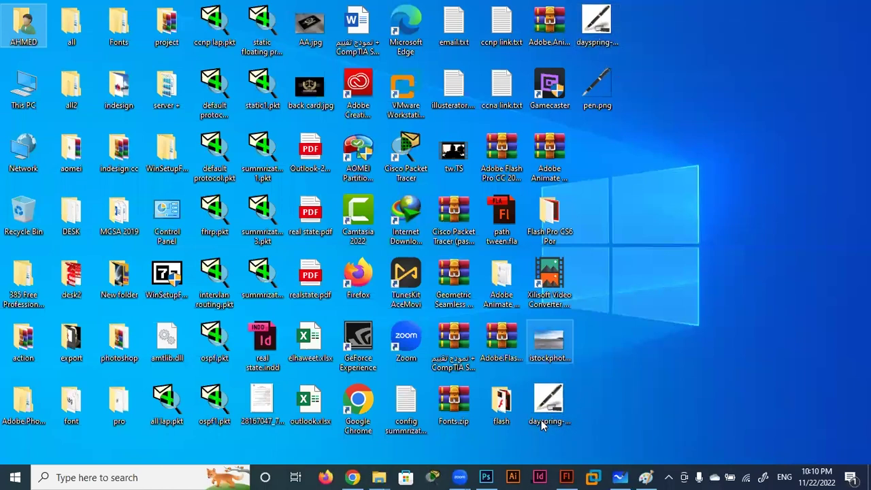
click(543, 406)
key(Delete)
click(599, 34)
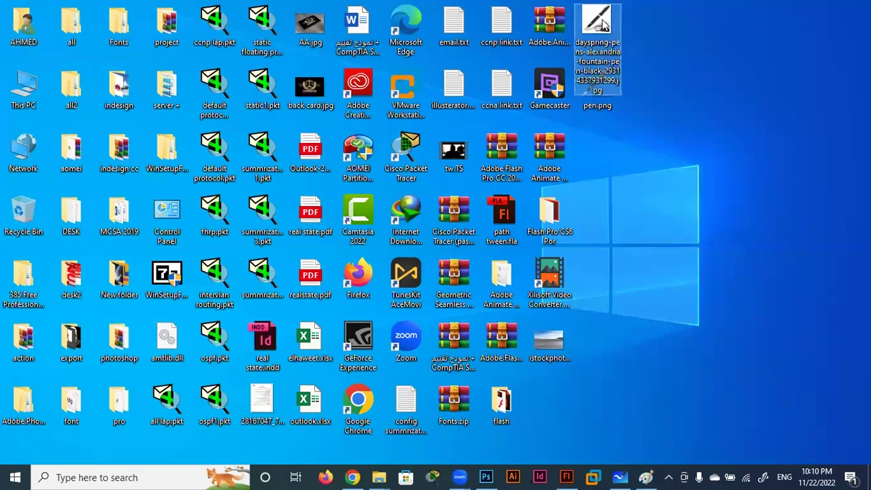
key(Delete)
mouse_move(597, 101)
mouse_down()
mouse_move(572, 476)
mouse_move(694, 185)
mouse_up()
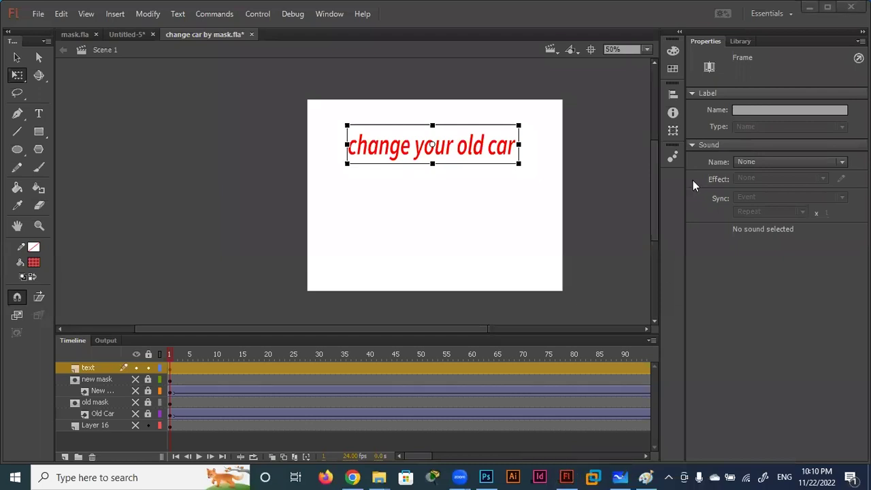
- Create a Library folder named BG holding Bg, the istockphoto image and Tweens 17/18
click(739, 41)
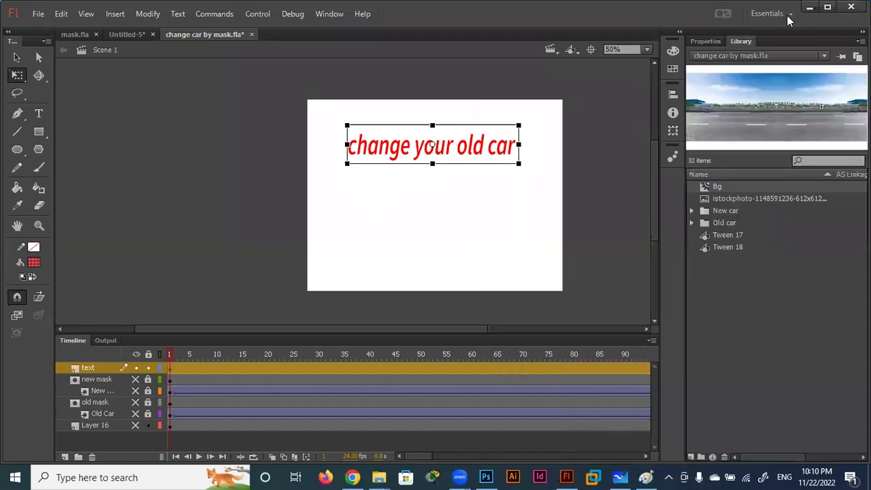
click(733, 280)
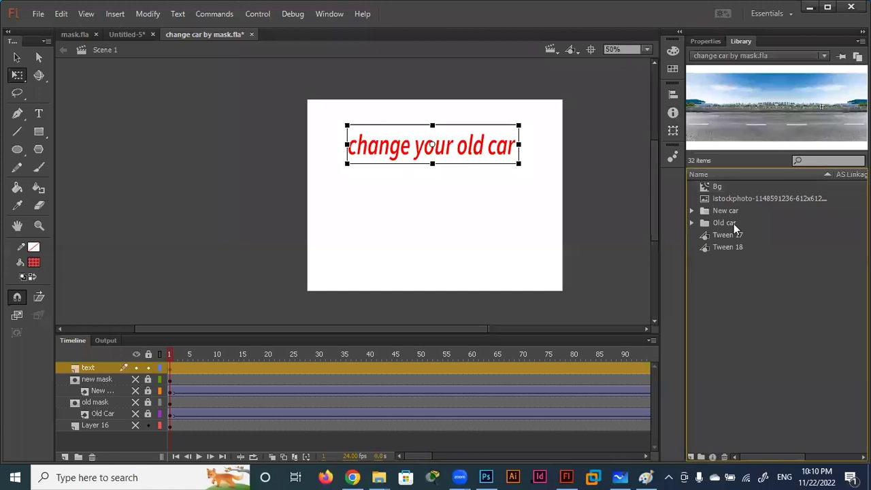
click(700, 458)
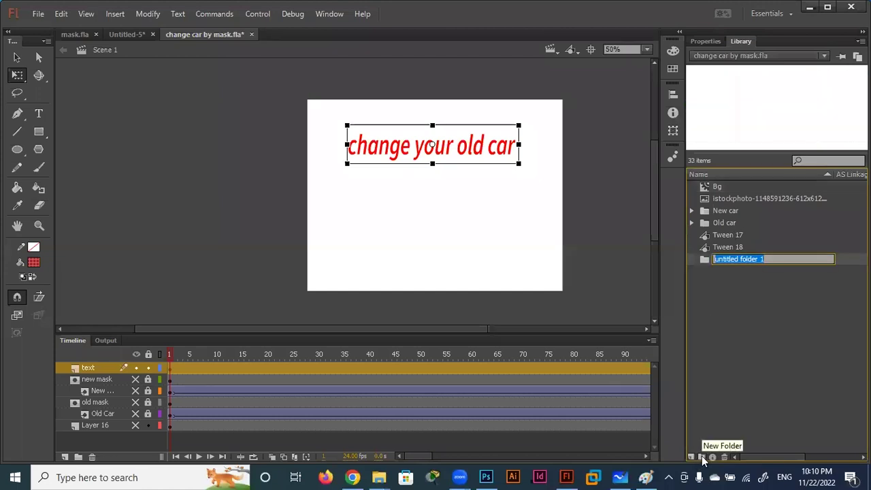
text(Bg)
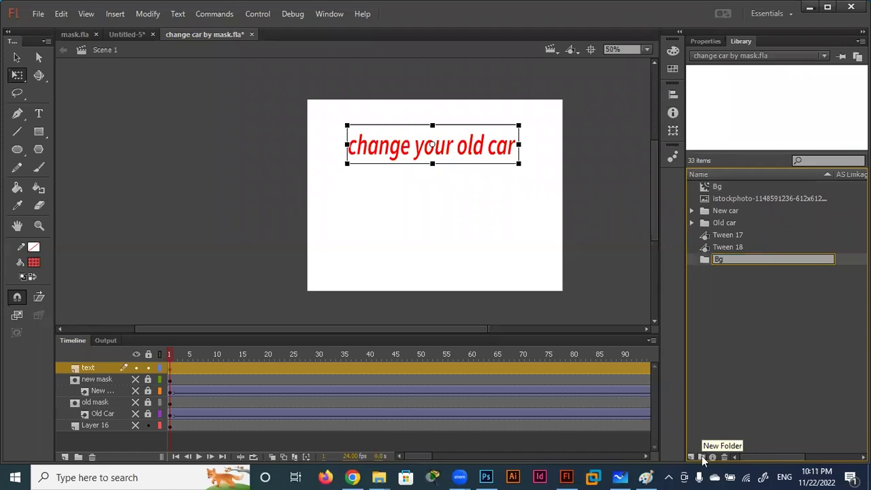
key(Return)
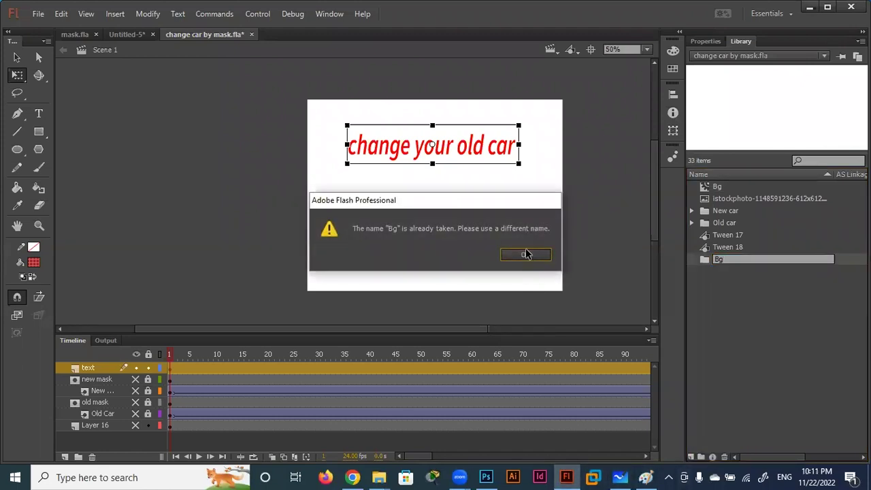
click(524, 254)
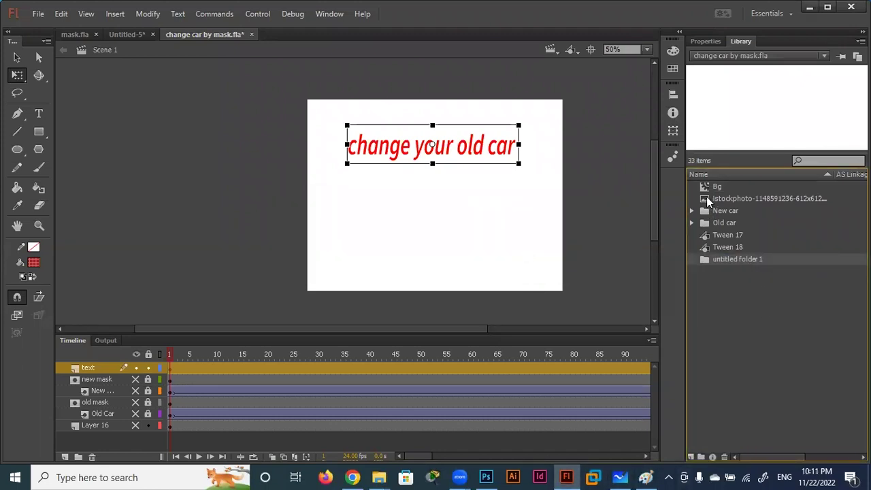
drag(708, 186, 719, 260)
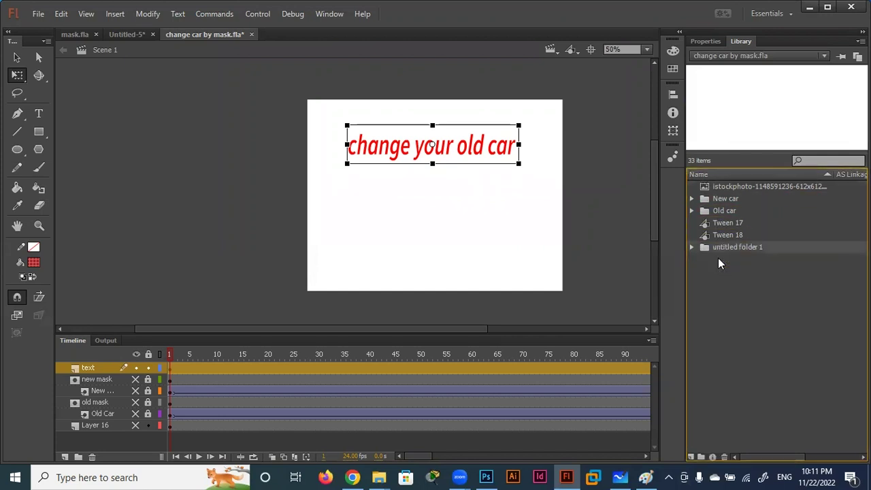
mouse_move(718, 229)
mouse_down()
mouse_move(722, 250)
mouse_move(722, 219)
mouse_up()
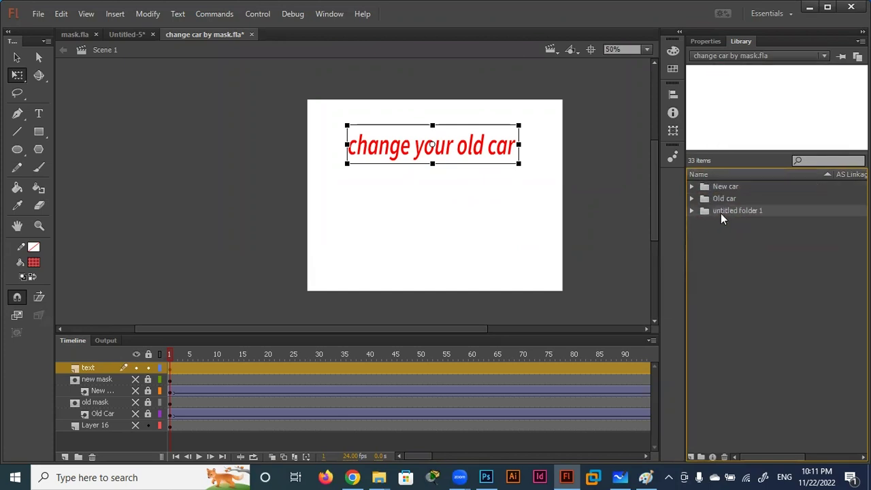
double_click(724, 211)
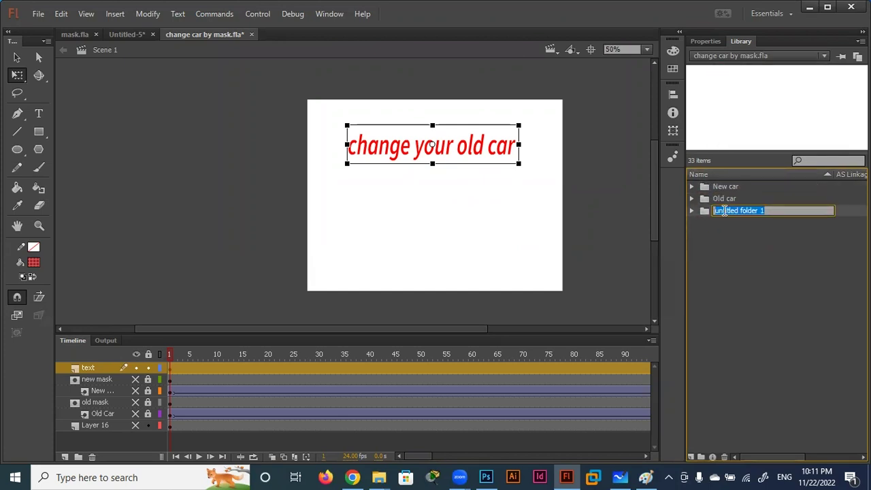
text(BG)
key(Return)
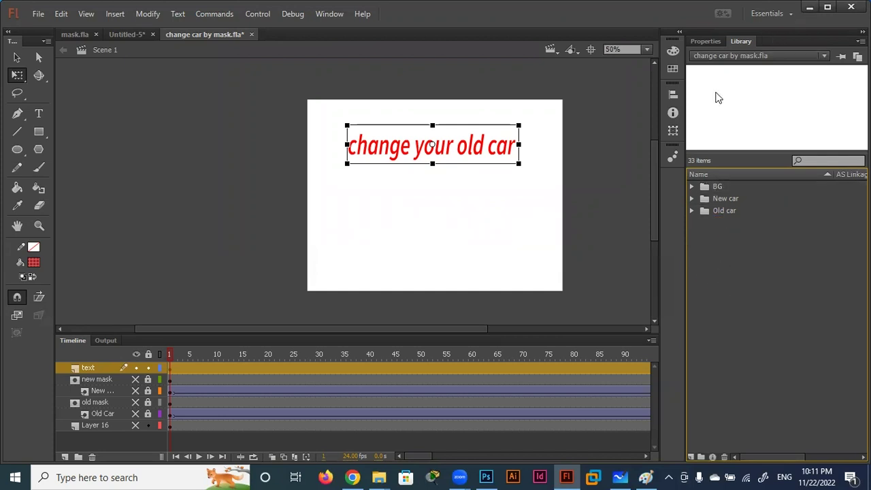
- Drag pen.png from the desktop into the Flash library
key(super+d)
drag(602, 92, 587, 361)
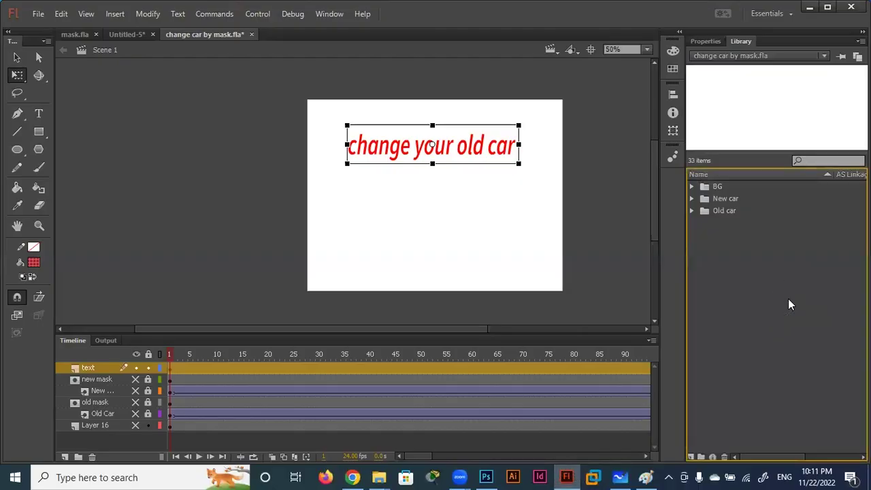
drag(586, 361, 783, 296)
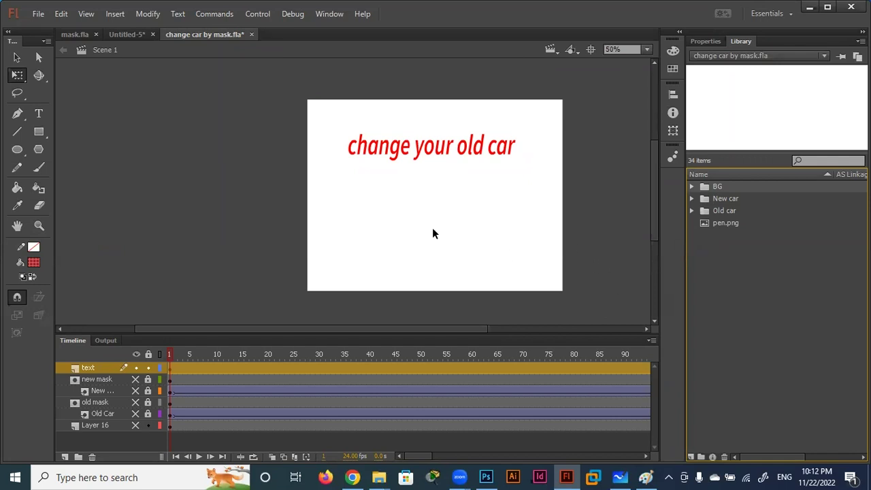
- Nudge the red 'change your old car' text lower, hide the new car mask layer, rewind to frame 1
click(135, 391)
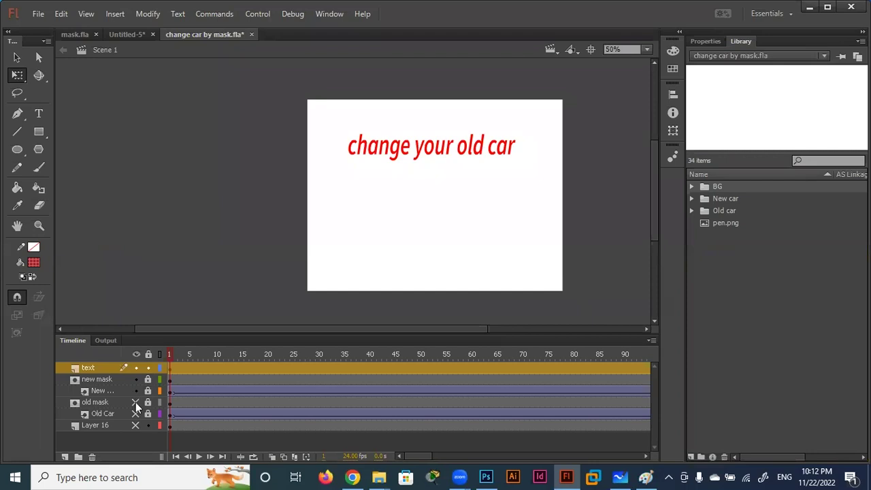
mouse_move(174, 354)
mouse_down()
mouse_move(690, 352)
mouse_move(385, 358)
mouse_up()
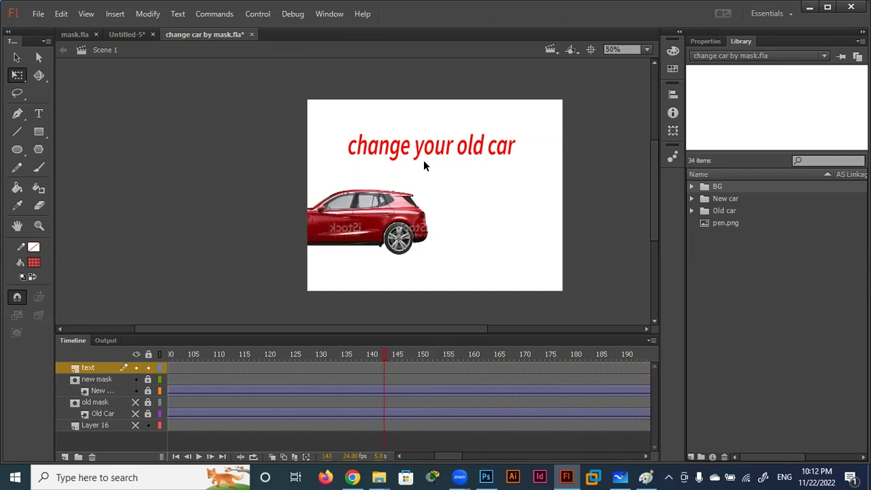
drag(416, 156, 423, 175)
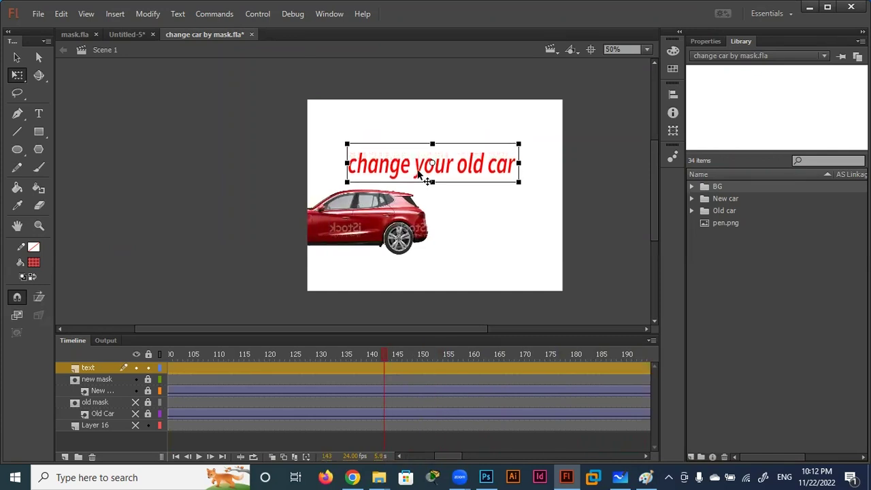
click(209, 170)
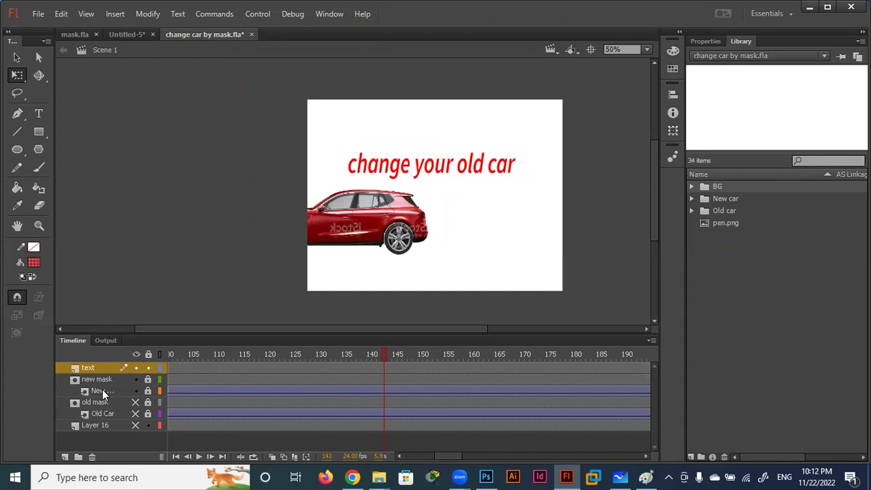
click(136, 380)
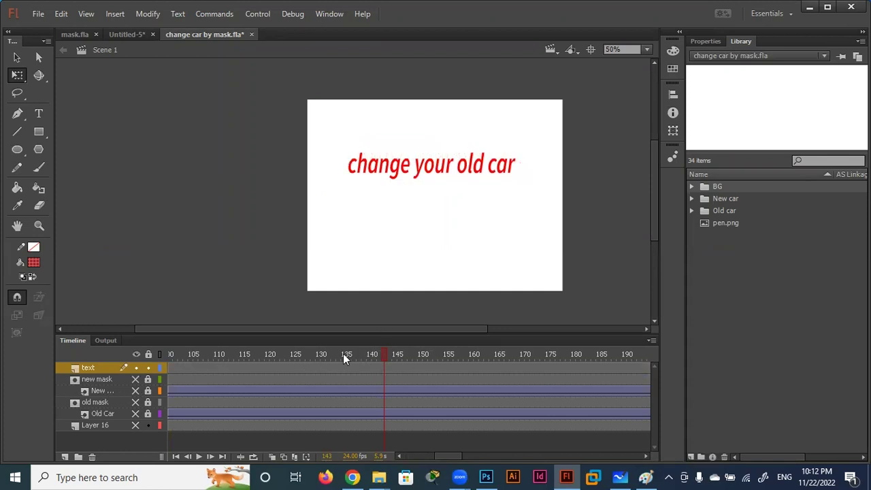
drag(385, 352, 110, 353)
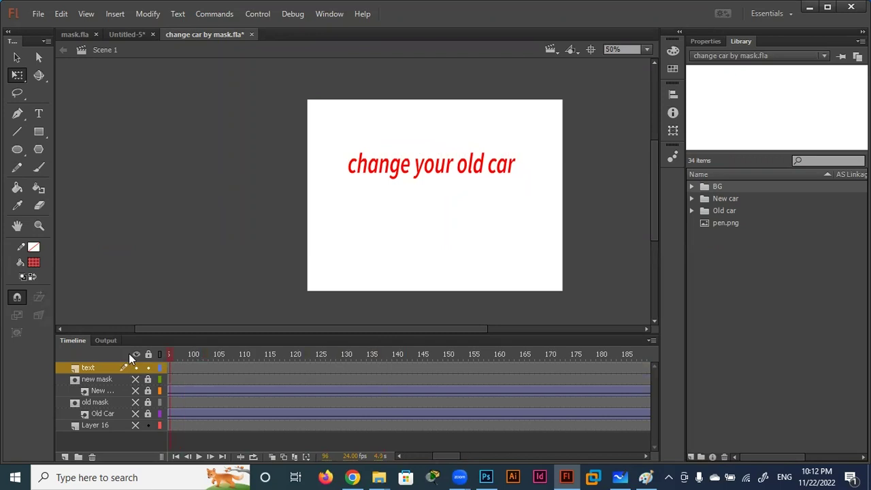
- Add a layer named pen holding pen.png, scaled proportionally to 150 wide
click(65, 456)
double_click(97, 368)
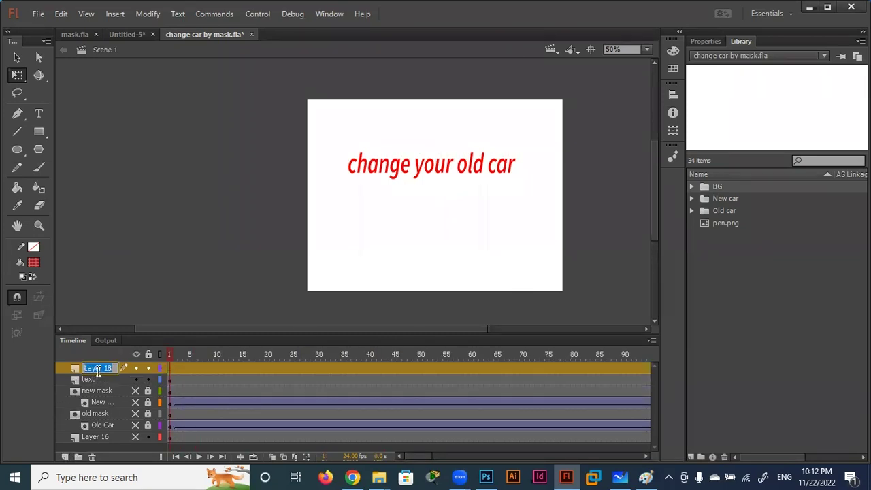
text(pen)
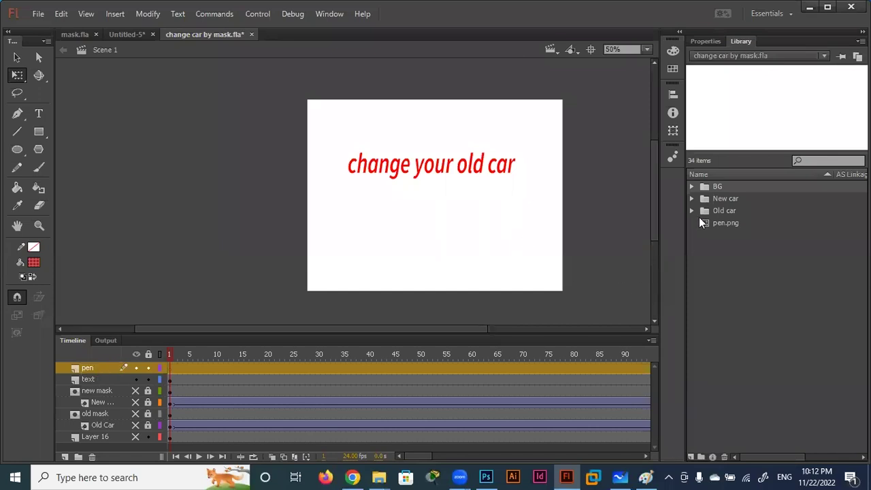
click(701, 221)
drag(510, 206, 462, 191)
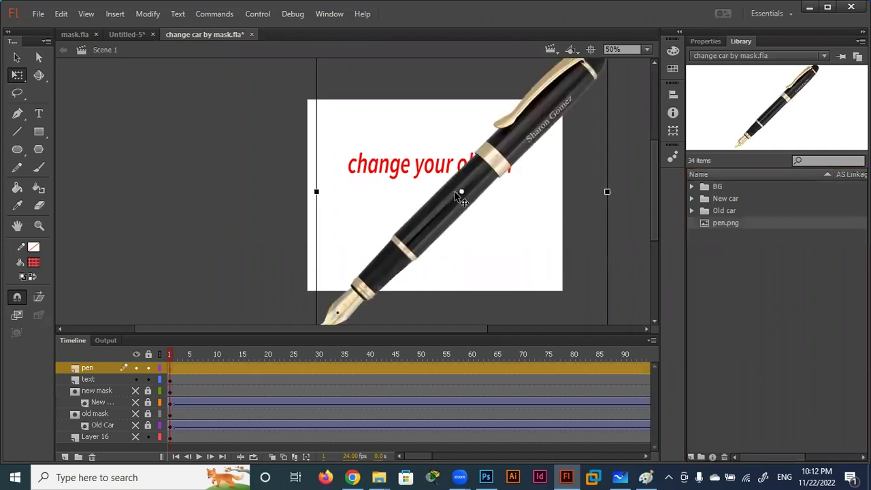
click(711, 41)
click(693, 156)
click(741, 154)
text(150)
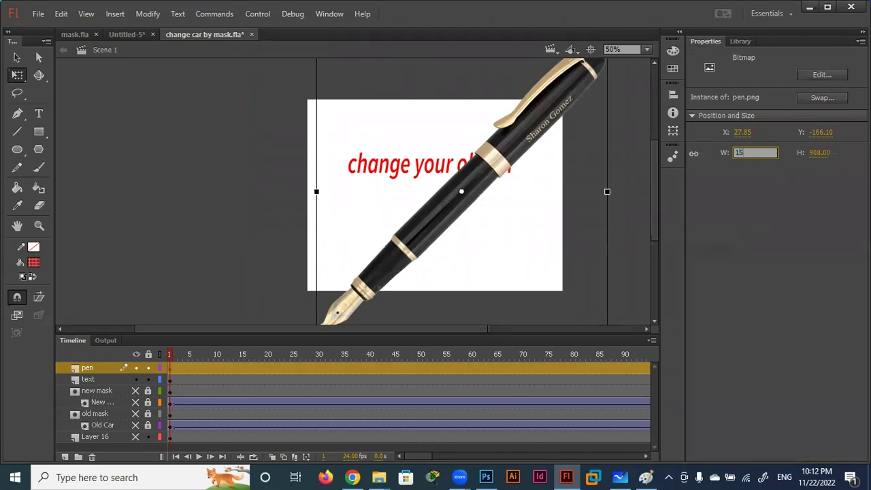
key(Return)
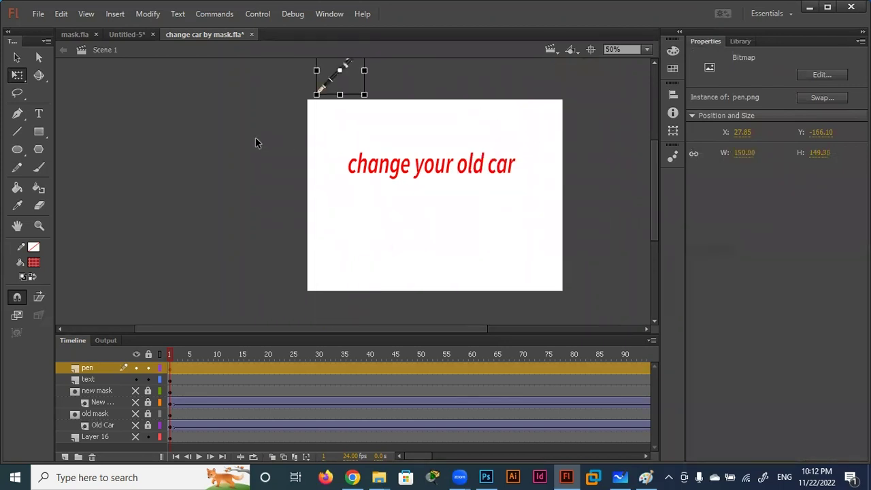
- Position the pen so its tip sits at the end of the title text
click(255, 136)
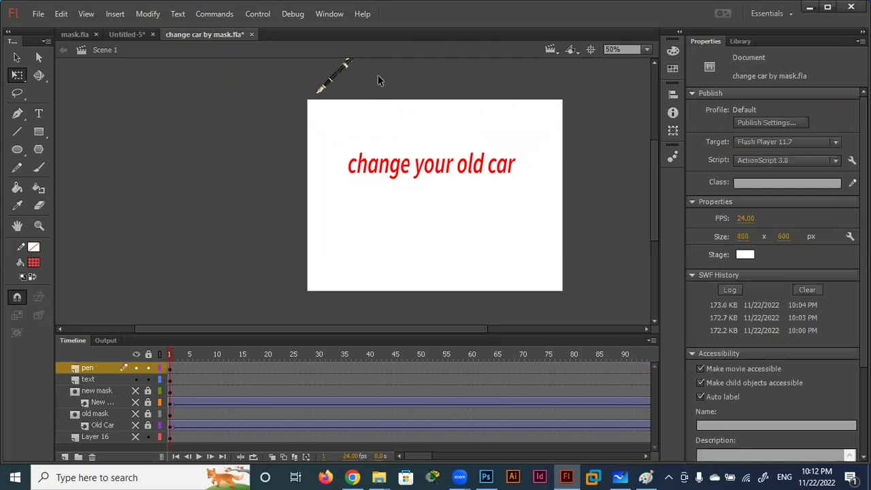
mouse_move(335, 77)
mouse_down()
mouse_move(394, 136)
mouse_move(375, 143)
mouse_up()
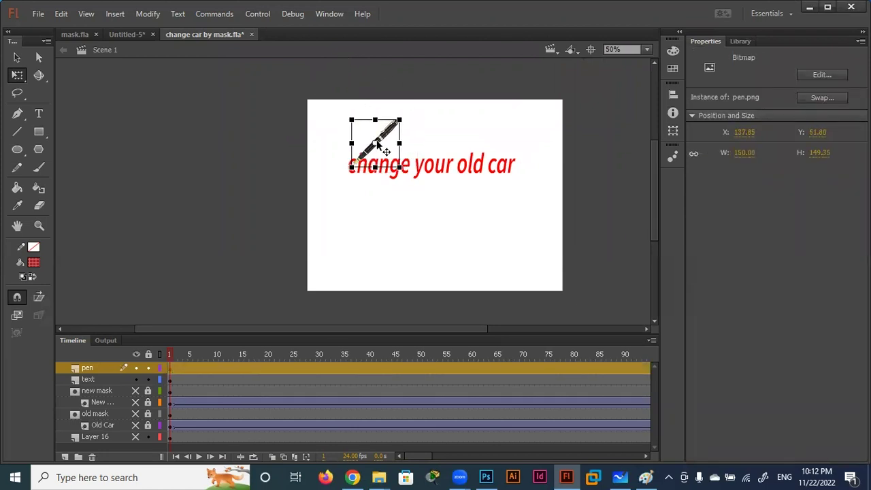
drag(399, 119, 406, 119)
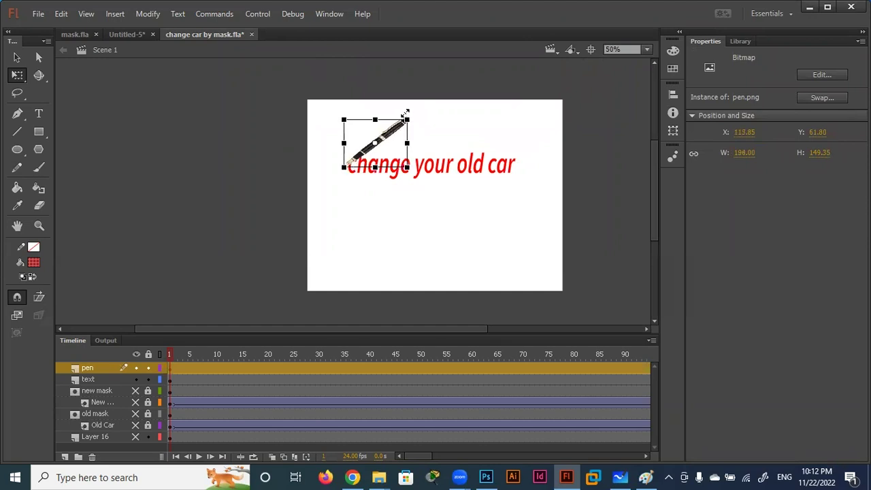
key(ctrl+z)
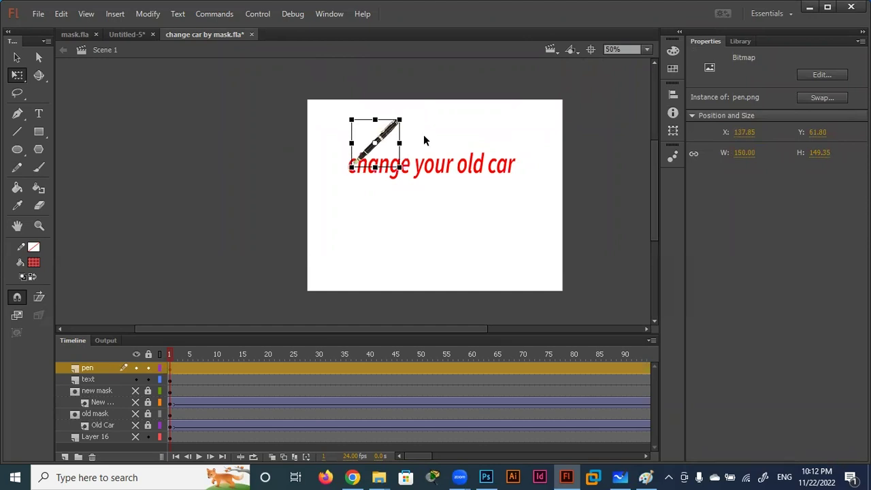
drag(400, 119, 407, 110)
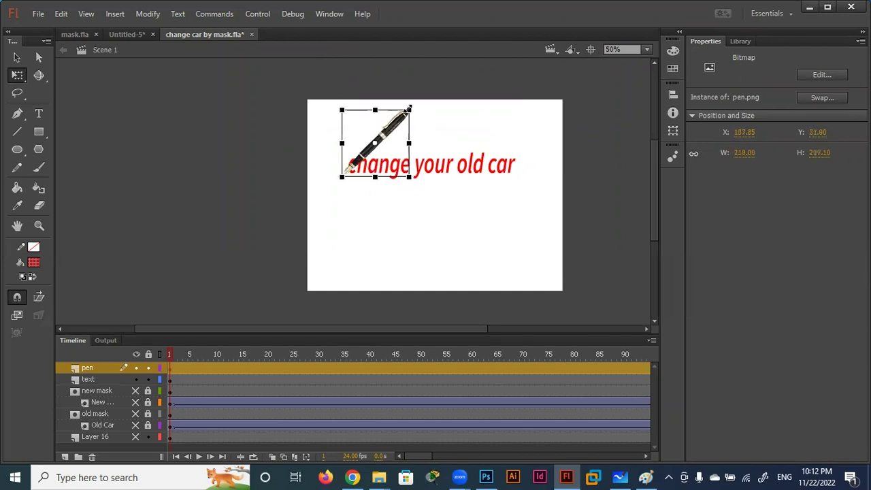
click(605, 148)
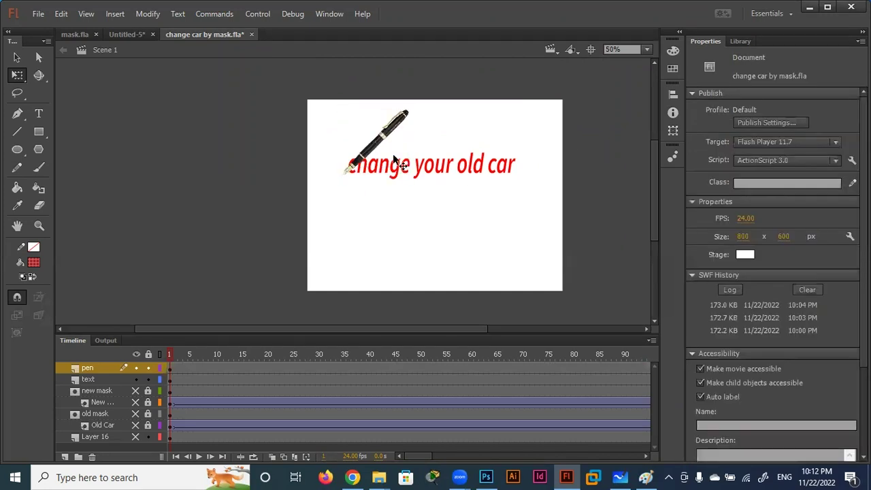
mouse_move(381, 155)
mouse_down()
mouse_move(392, 143)
mouse_move(381, 148)
mouse_up()
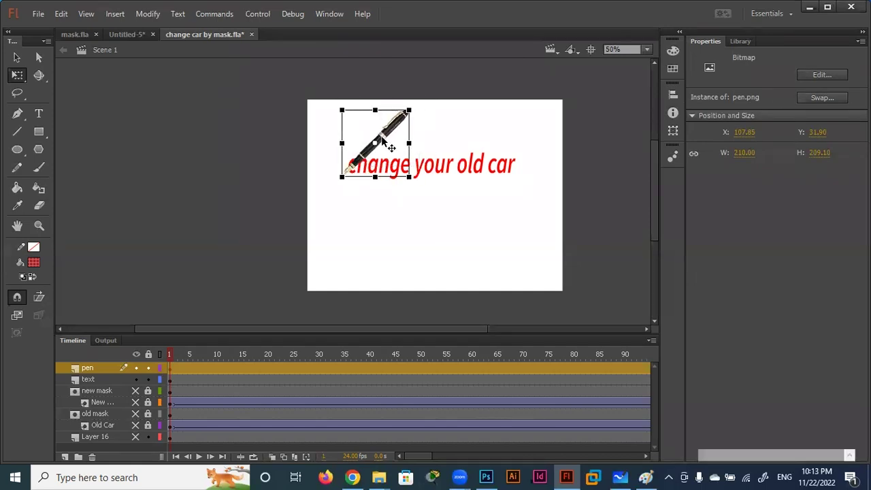
key(ctrl+z)
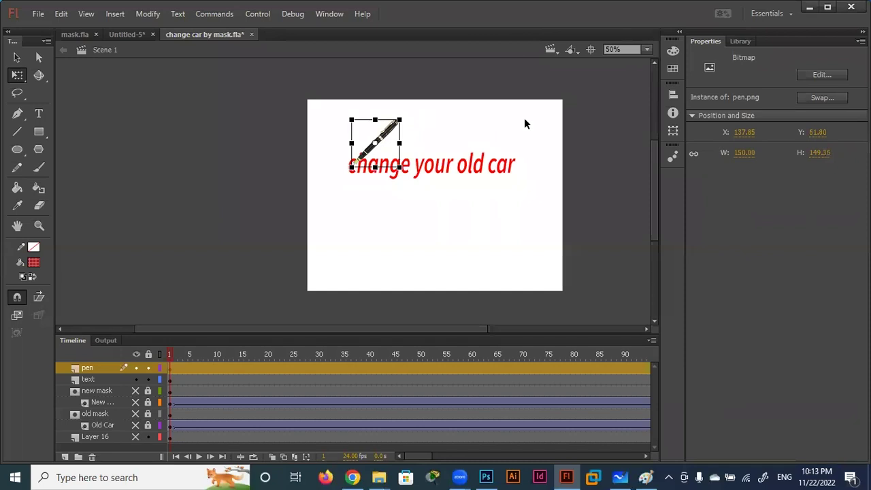
click(583, 126)
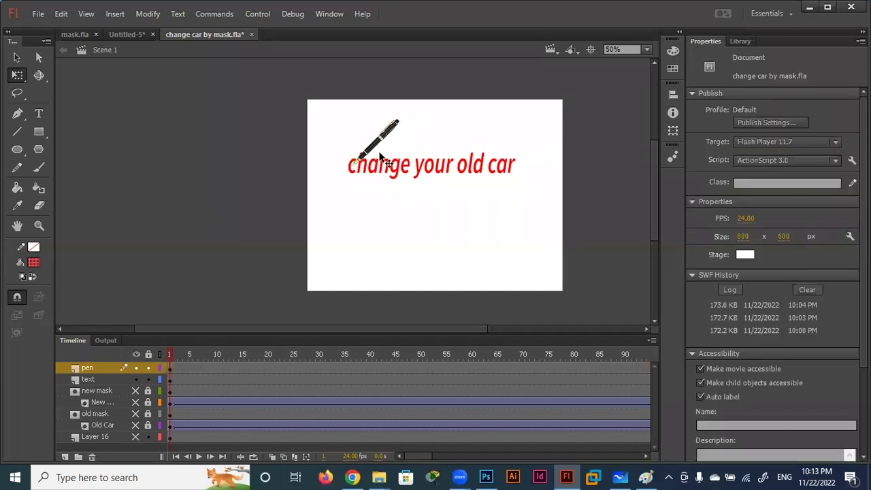
mouse_move(375, 147)
mouse_down()
mouse_move(368, 144)
mouse_move(540, 144)
mouse_up()
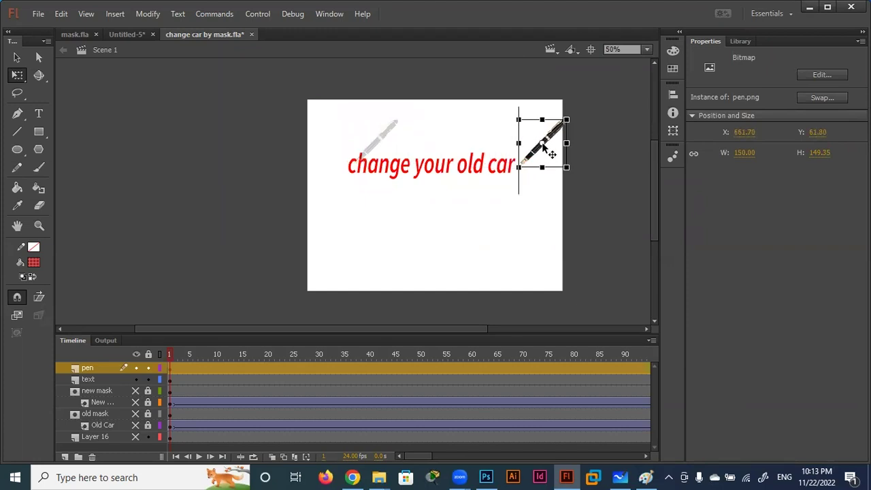
drag(543, 144, 543, 144)
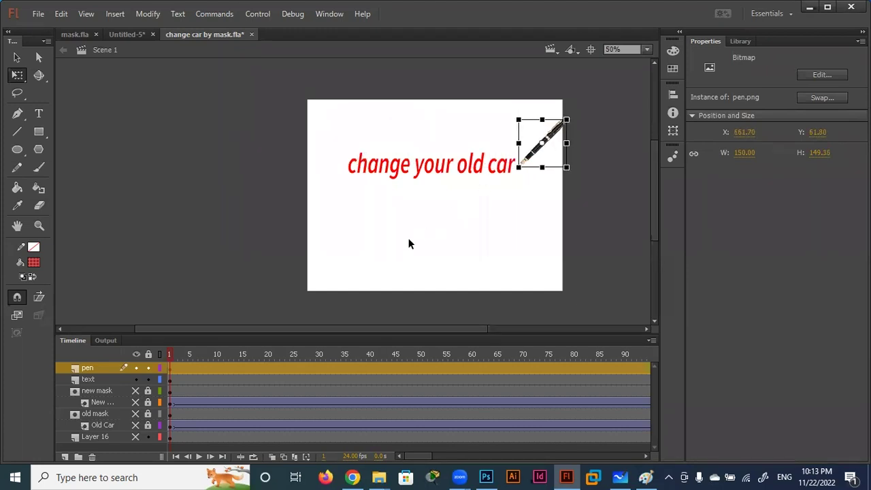
- Add a new top layer named guide
click(65, 457)
double_click(97, 369)
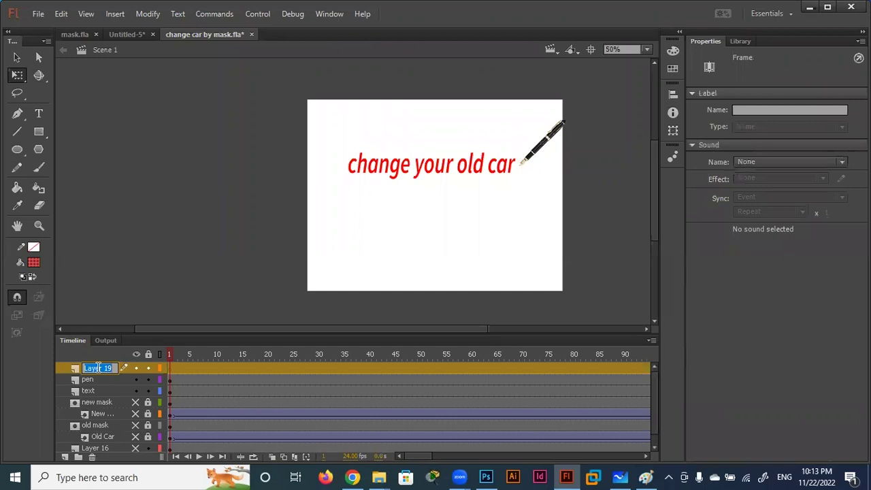
text(guide)
key(Return)
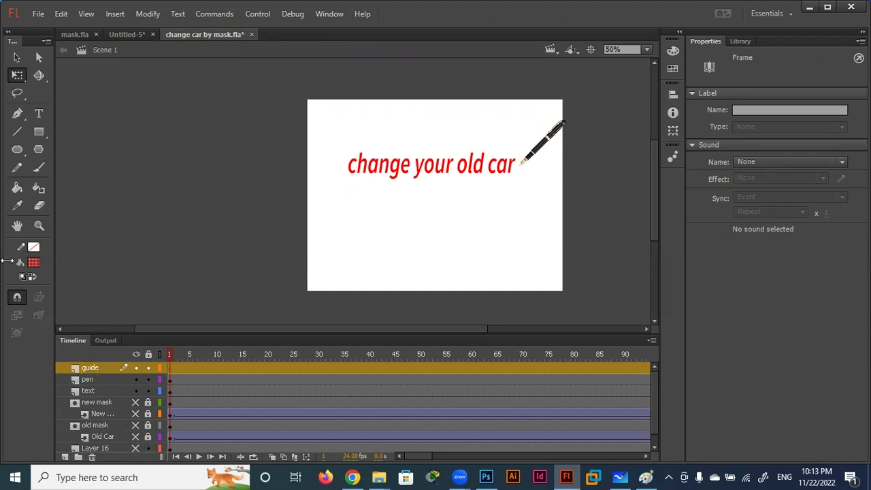
- Trace a Pencil line along the letters of the title on the guide layer
click(17, 169)
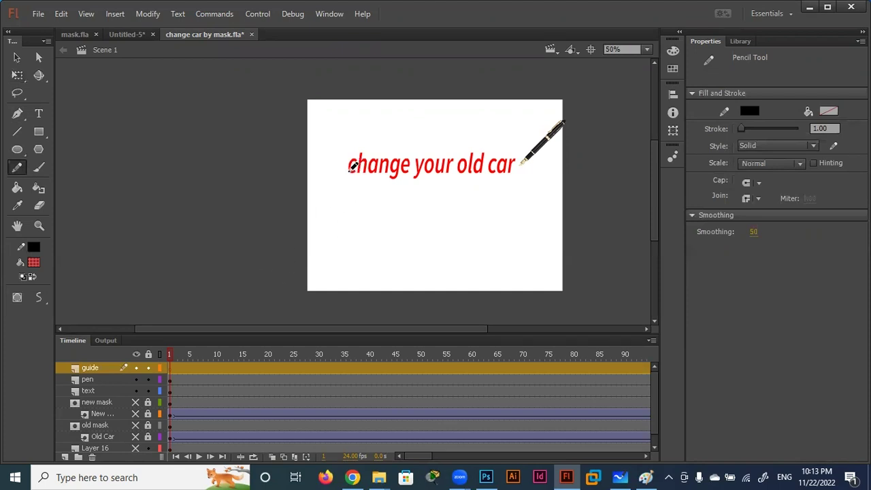
mouse_move(350, 171)
mouse_down()
mouse_move(386, 158)
mouse_move(411, 170)
mouse_up()
key(ctrl+z)
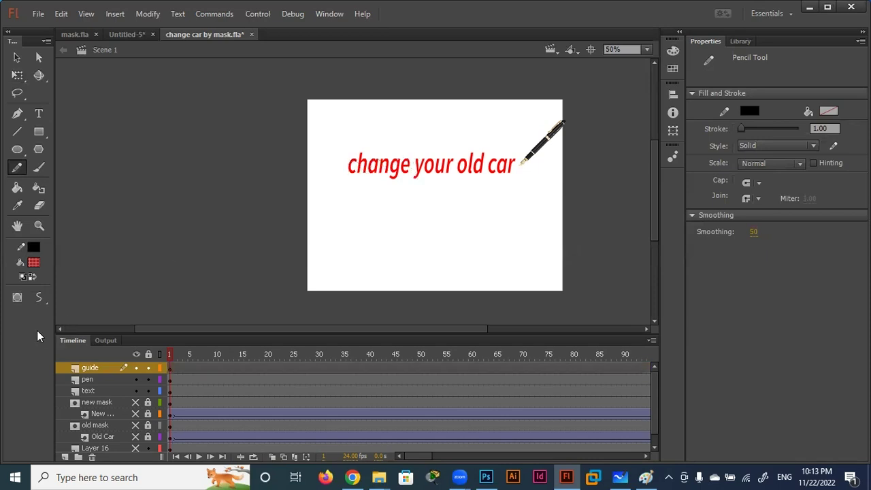
mouse_move(351, 169)
mouse_down()
mouse_move(413, 167)
mouse_move(425, 177)
mouse_move(447, 166)
mouse_move(460, 172)
mouse_move(472, 154)
mouse_move(476, 170)
mouse_move(486, 155)
mouse_move(491, 171)
mouse_move(509, 159)
mouse_move(519, 170)
mouse_move(531, 161)
mouse_up()
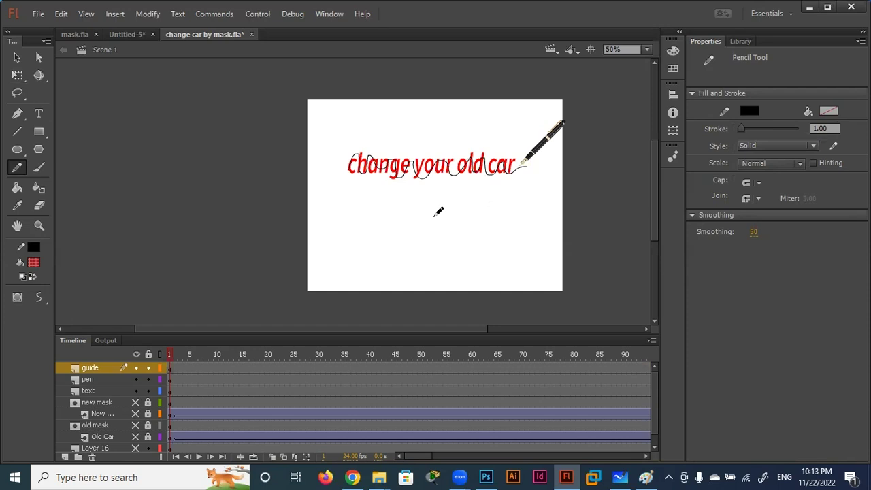
right_click(88, 367)
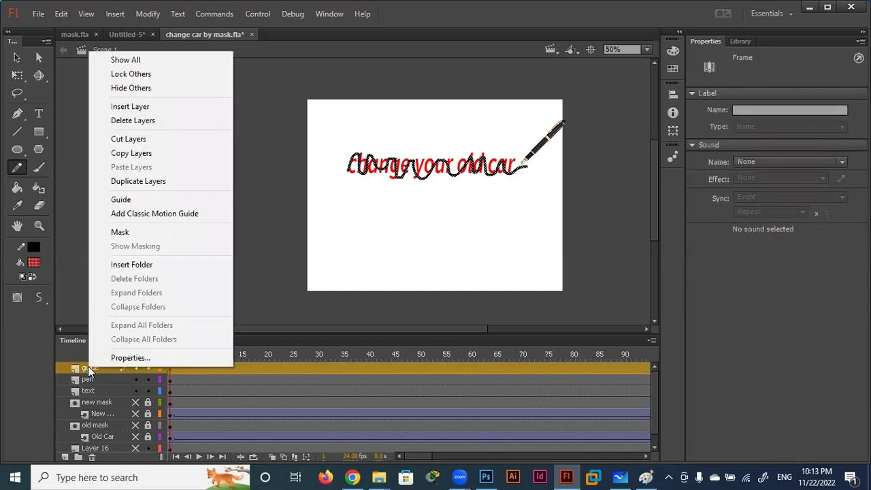
- Make guide a motion guide, nest the pen layer beneath it with a classic tween, and scrub to check
click(129, 199)
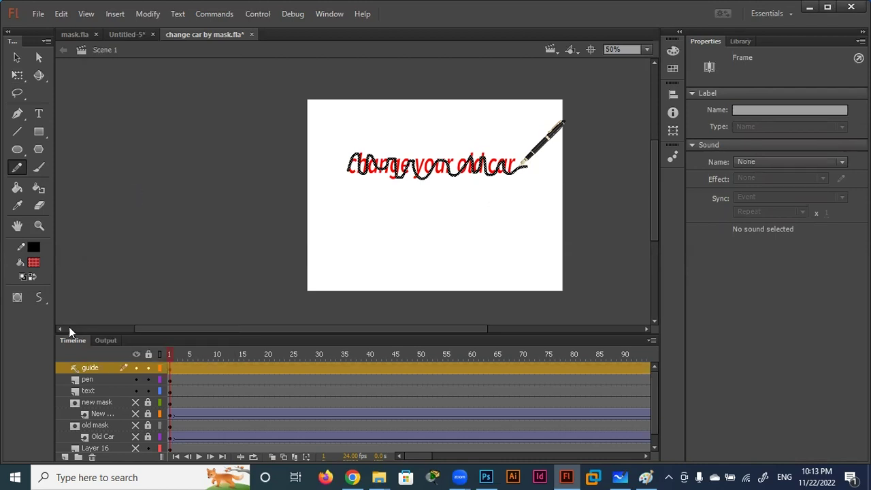
drag(75, 379, 89, 374)
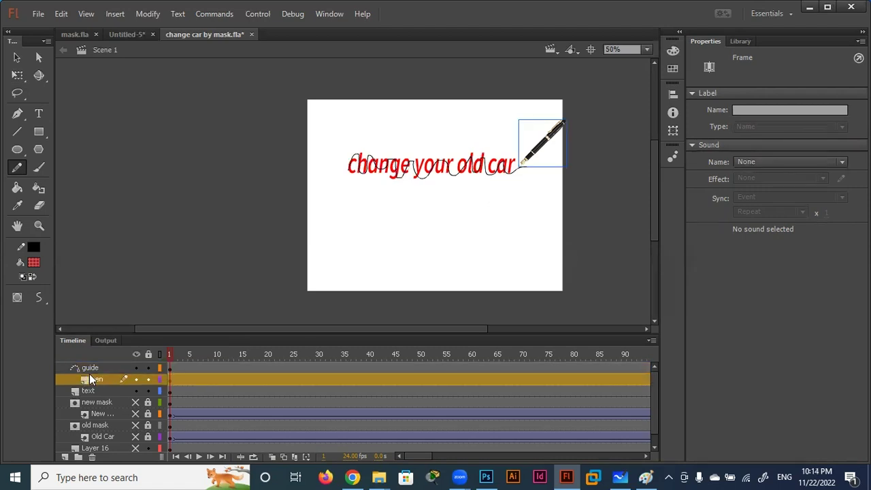
right_click(206, 378)
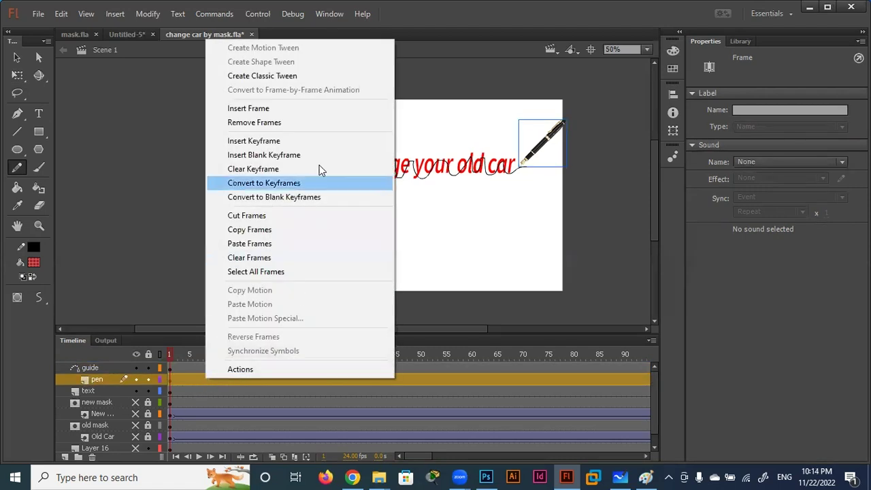
click(277, 78)
mouse_move(432, 454)
mouse_down()
mouse_move(470, 455)
mouse_move(462, 454)
mouse_up()
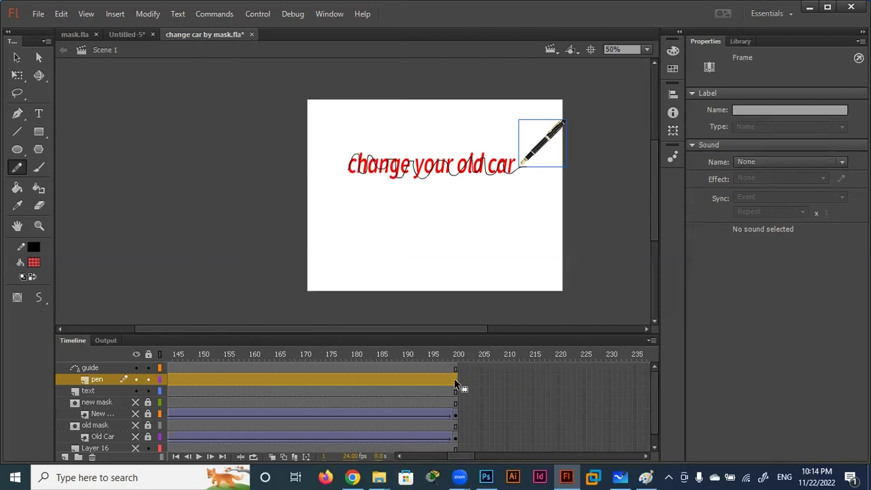
click(341, 424)
mouse_move(338, 350)
mouse_down()
mouse_move(106, 359)
mouse_move(607, 379)
mouse_move(273, 380)
mouse_move(205, 400)
mouse_up()
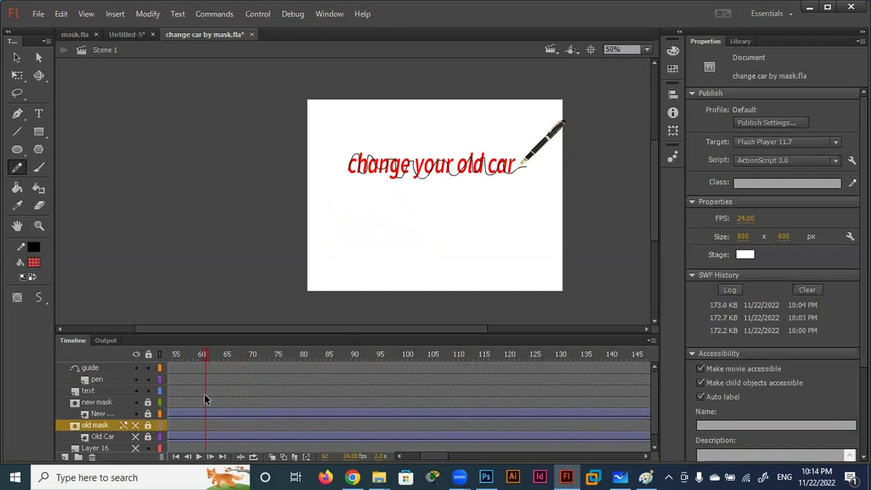
- Move the pen's starting keyframe to frame 62 and preview the animation
drag(433, 455, 416, 462)
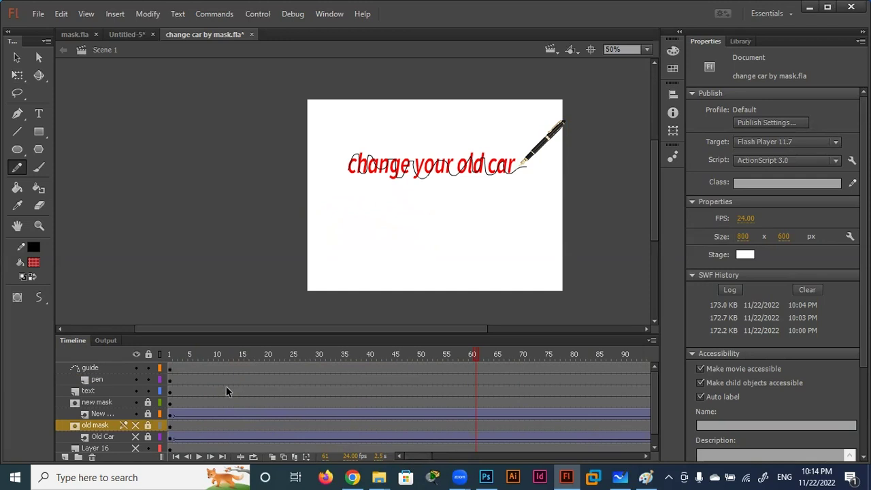
click(170, 379)
drag(170, 380, 479, 378)
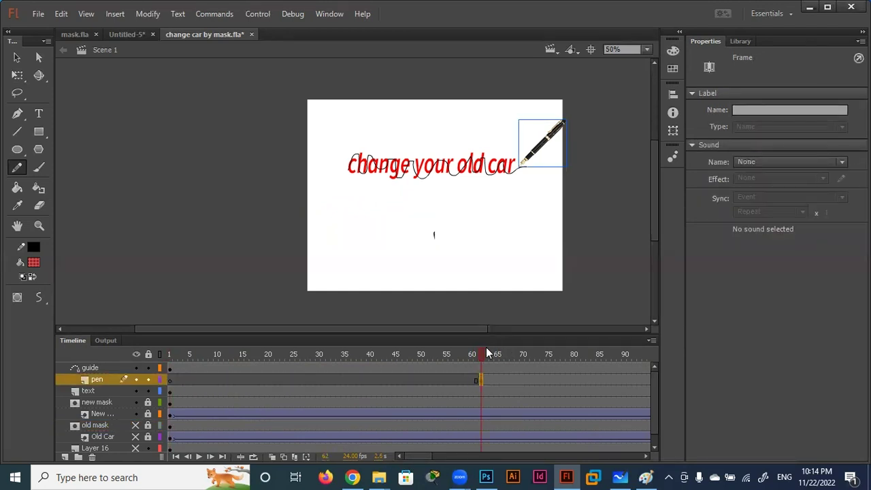
key(Return)
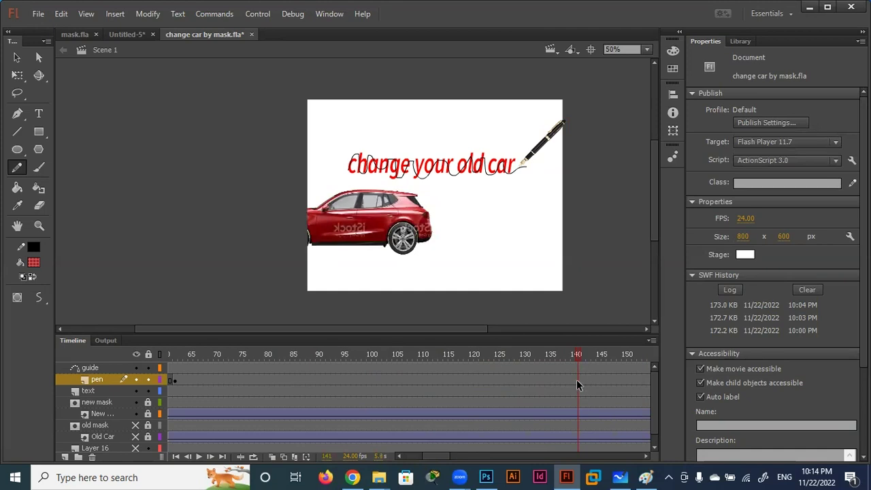
- Insert a pen keyframe at frame 140 with a classic tween leading up to it
click(577, 379)
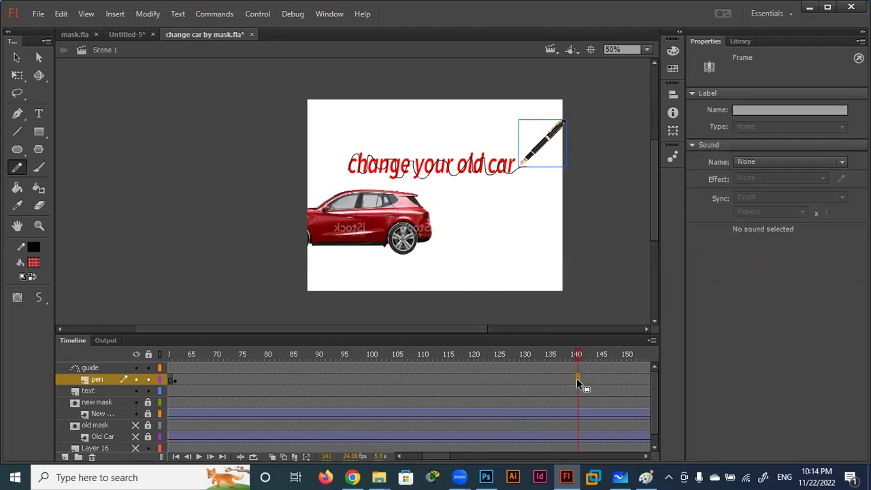
right_click(577, 379)
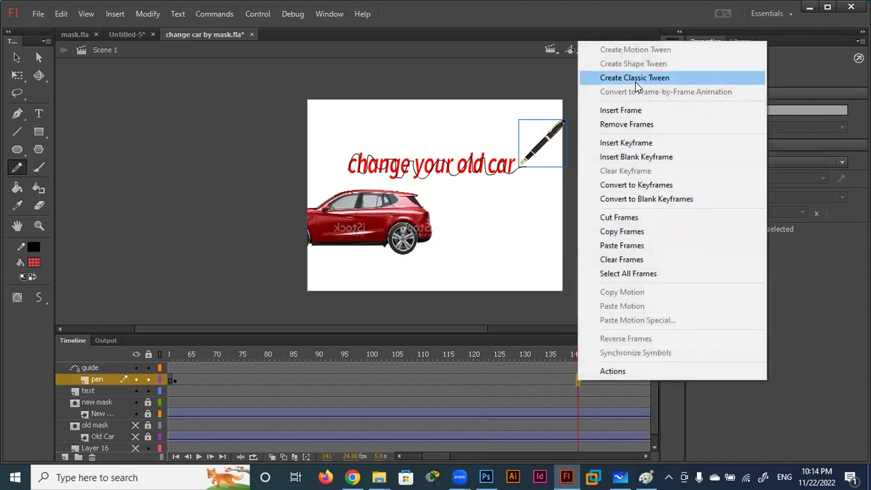
click(632, 143)
right_click(461, 380)
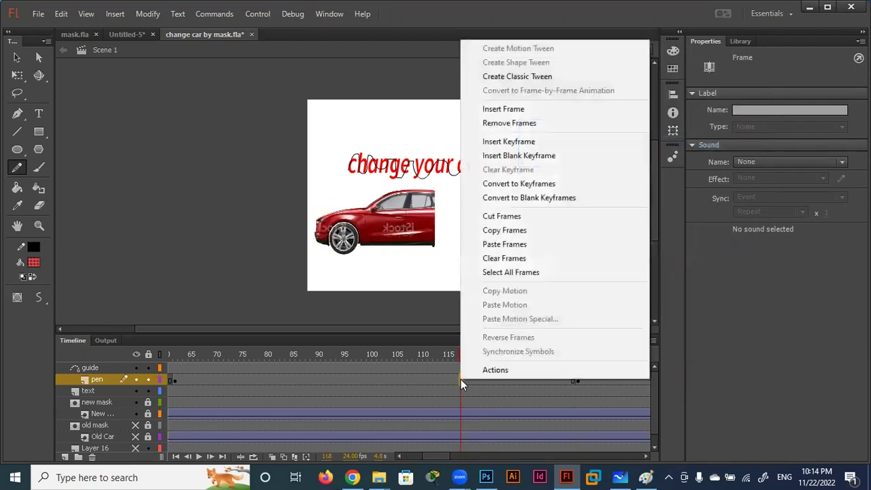
click(525, 75)
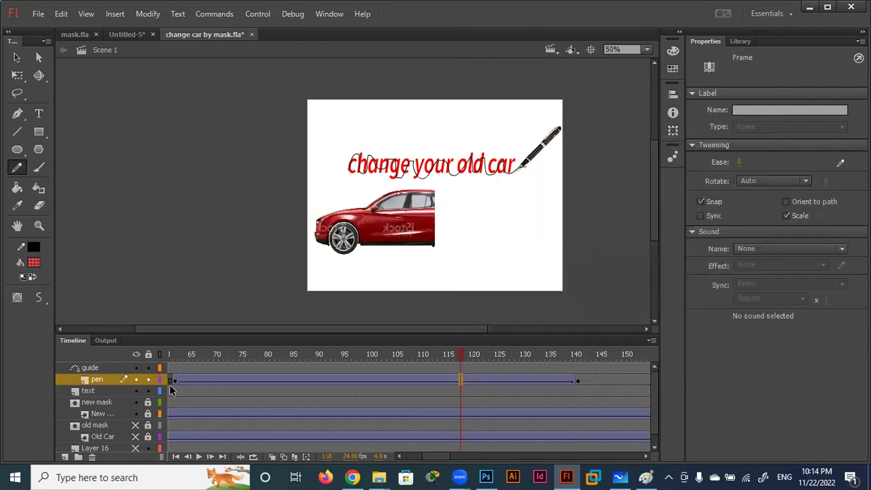
click(173, 380)
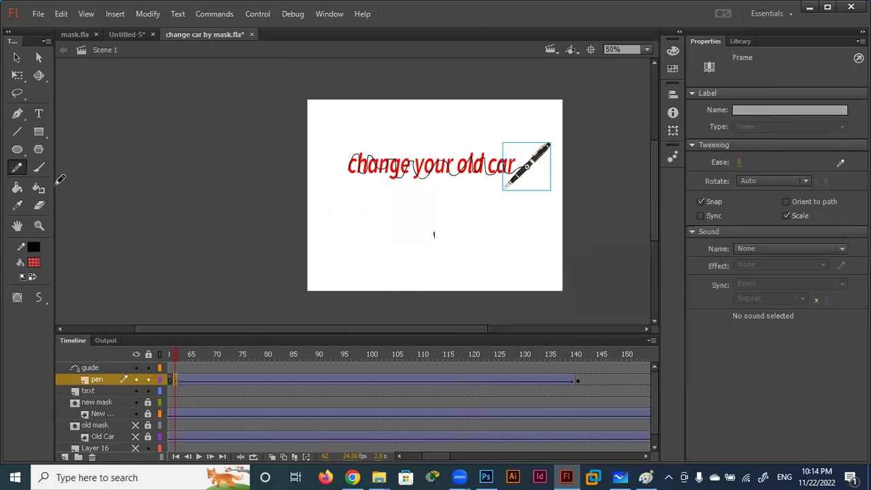
- Move the pen's pivot to its tip and place it at the text's start at frame 62
click(17, 75)
drag(527, 166, 510, 182)
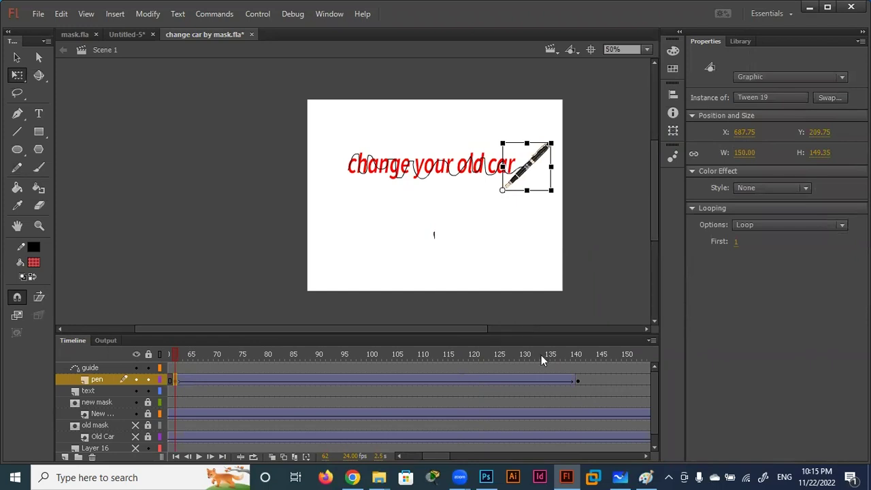
click(577, 379)
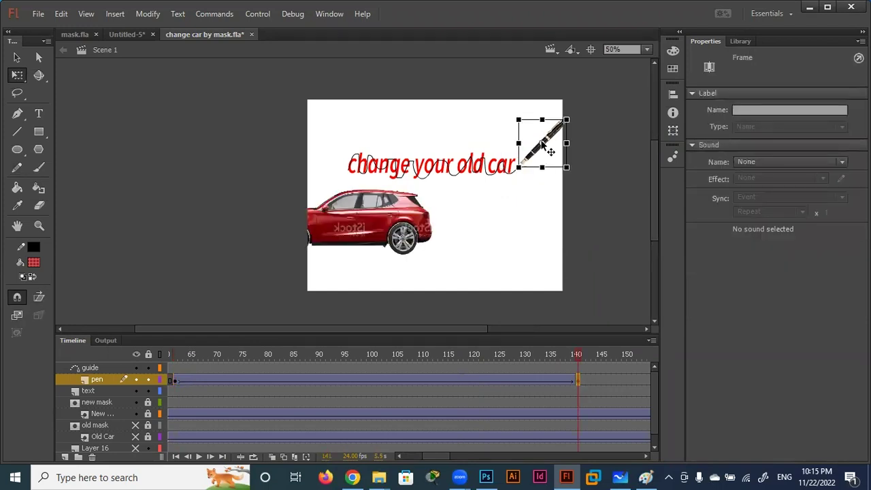
click(524, 169)
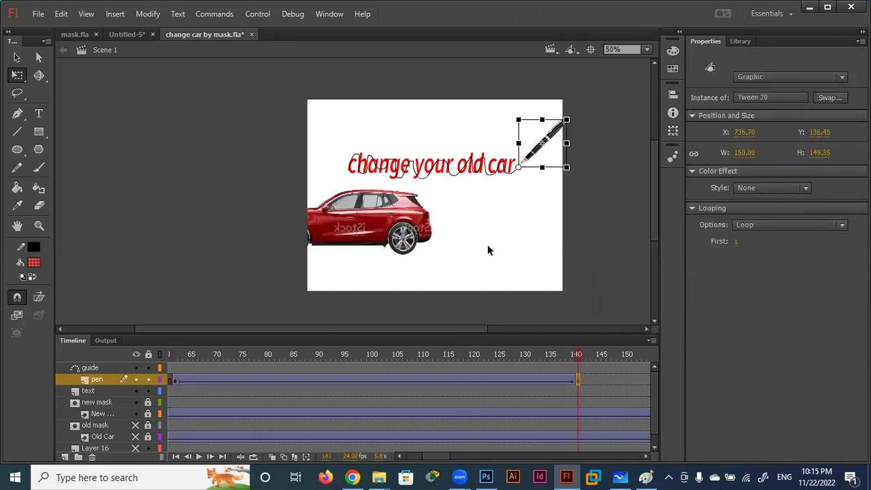
click(174, 379)
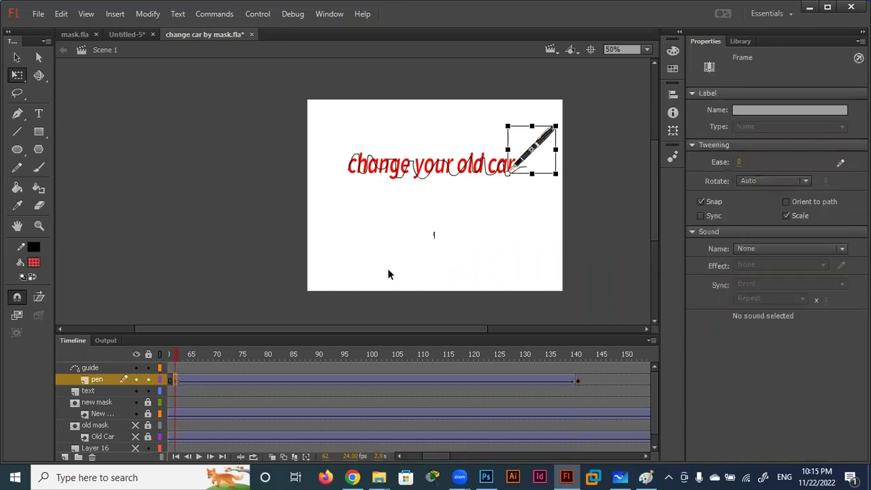
drag(526, 162, 365, 156)
click(577, 379)
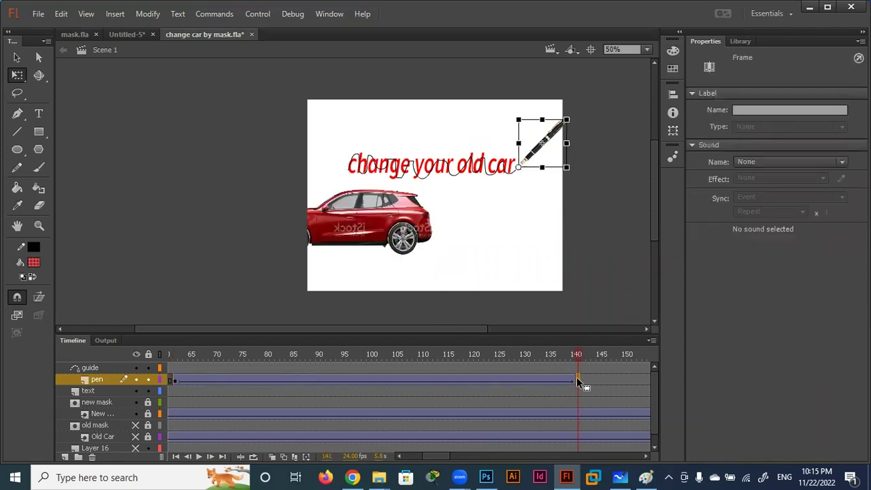
drag(574, 354, 731, 356)
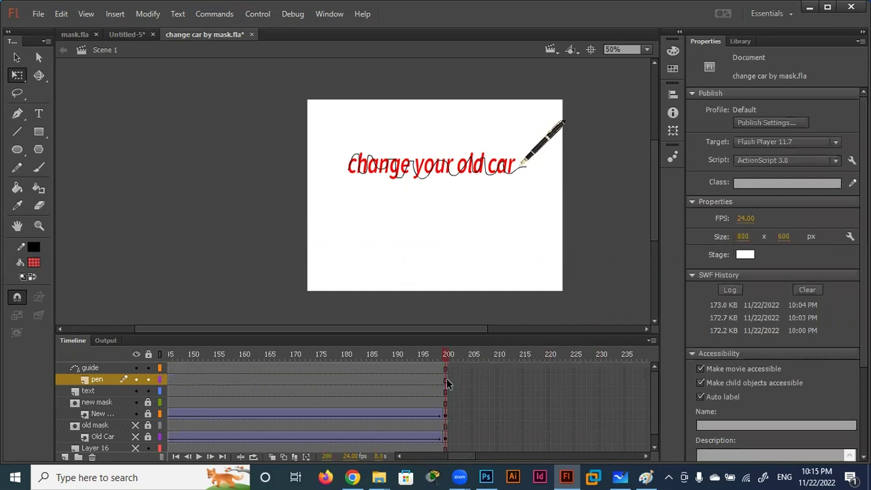
- Tween the pen from frame 140 to 164, standing it upright in the stage's top-right corner
click(446, 379)
mouse_move(446, 353)
mouse_down()
mouse_move(154, 352)
mouse_move(447, 353)
mouse_up()
click(465, 379)
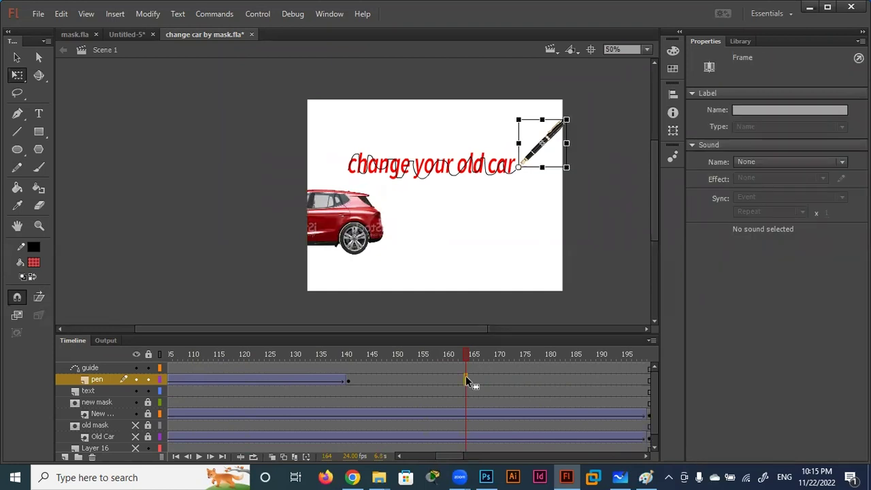
right_click(441, 379)
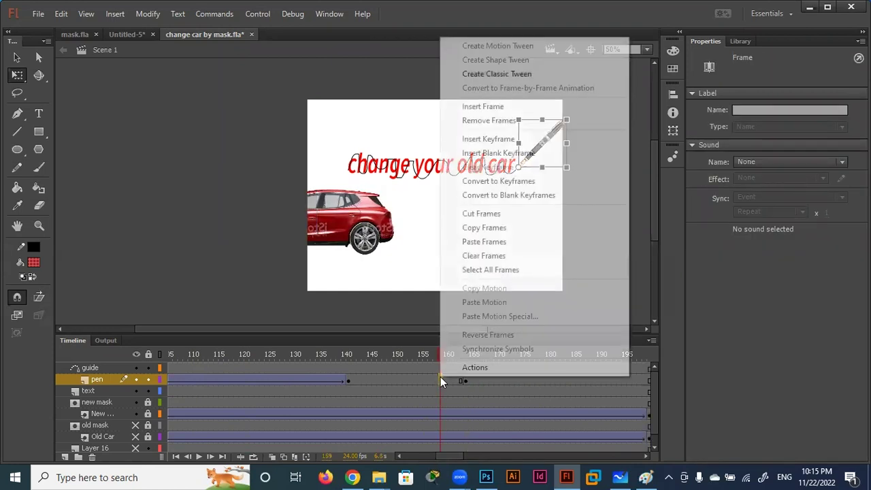
click(497, 74)
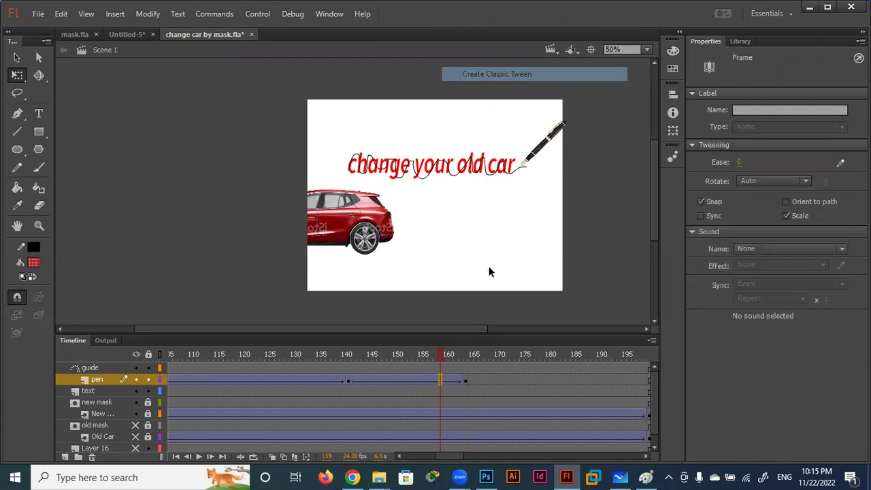
click(466, 379)
drag(569, 120, 536, 104)
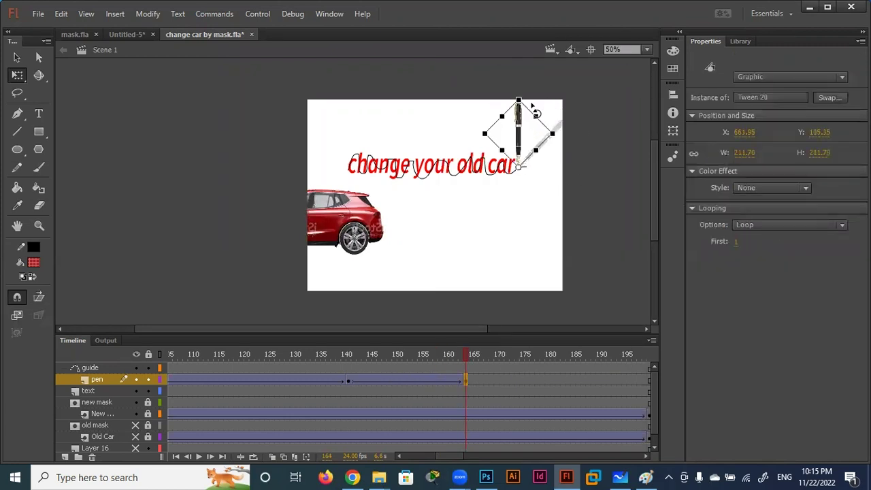
mouse_move(531, 144)
mouse_down()
mouse_move(550, 140)
mouse_move(558, 157)
mouse_up()
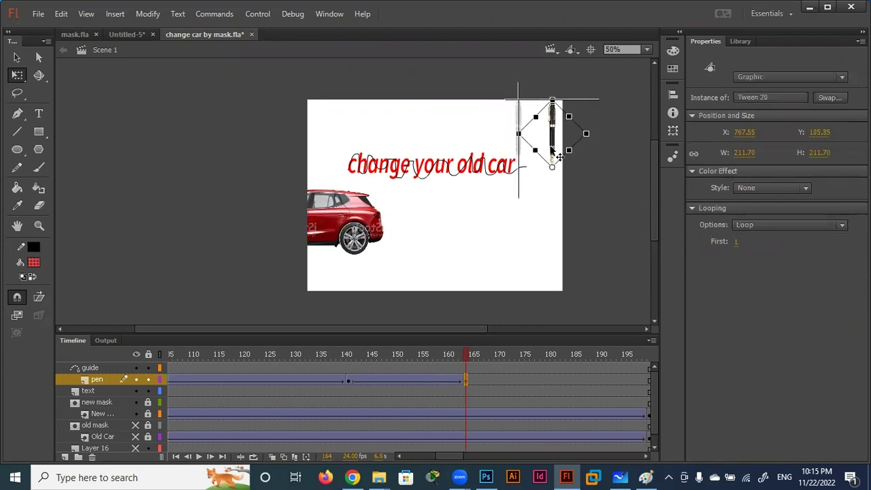
click(629, 196)
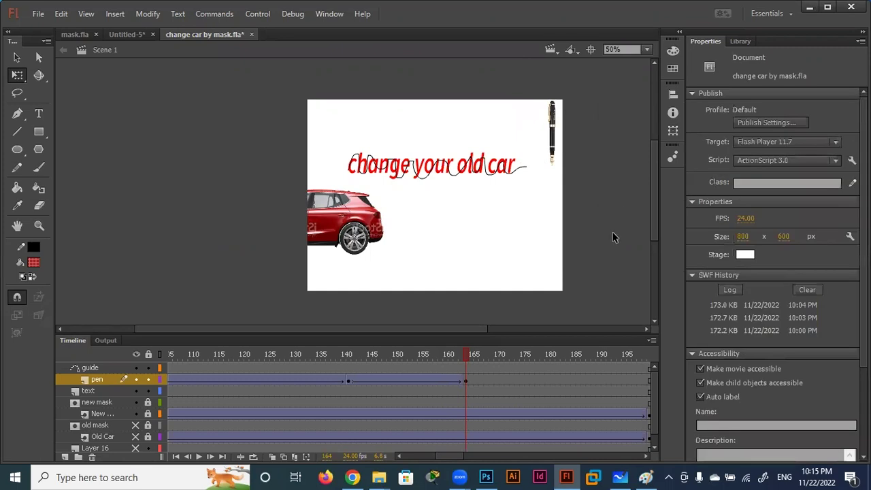
- Preview the pen's final movement, then hide the guide and pen layers
mouse_move(465, 358)
mouse_down()
mouse_move(520, 364)
mouse_move(115, 375)
mouse_move(244, 369)
mouse_move(79, 369)
mouse_up()
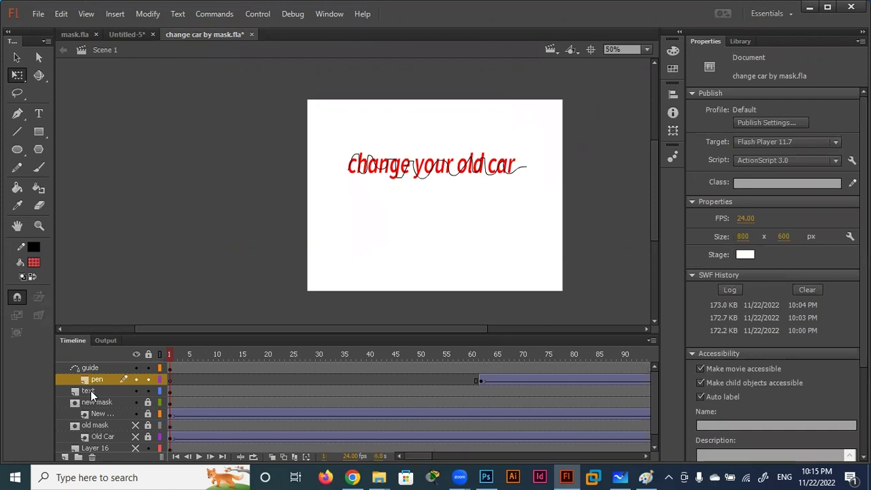
click(91, 391)
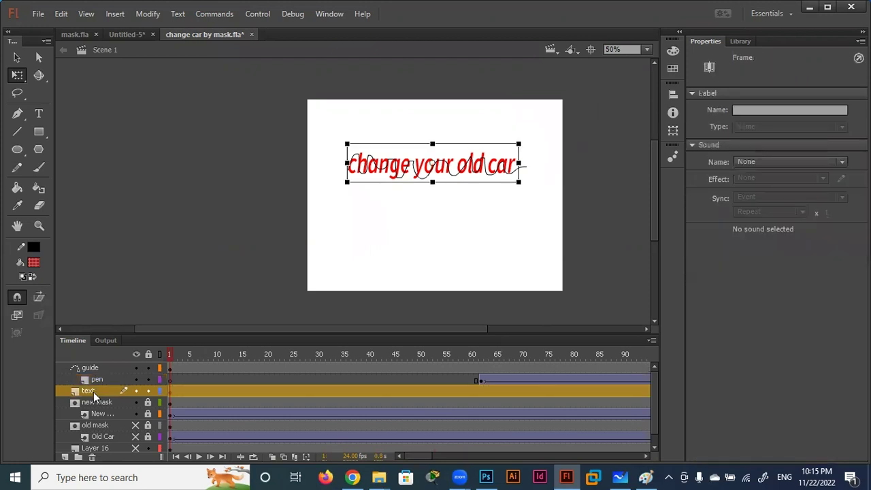
click(135, 367)
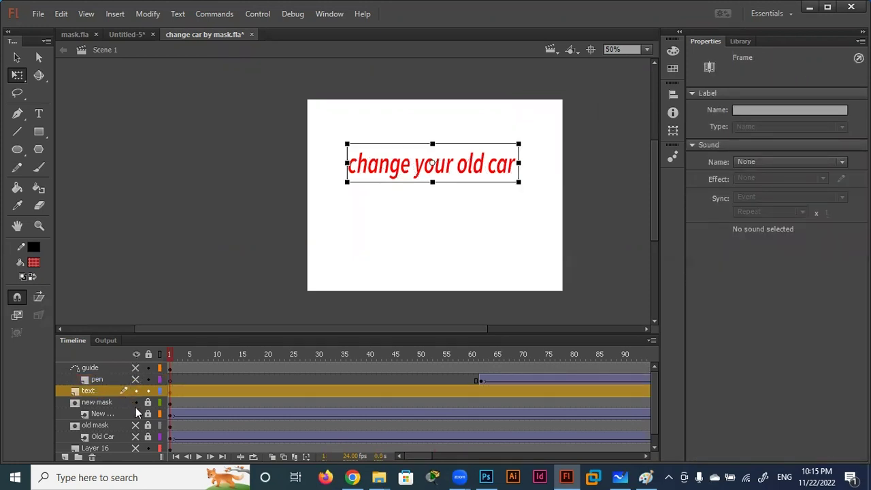
- Add a new layer named mask above the text layer
click(64, 456)
double_click(91, 392)
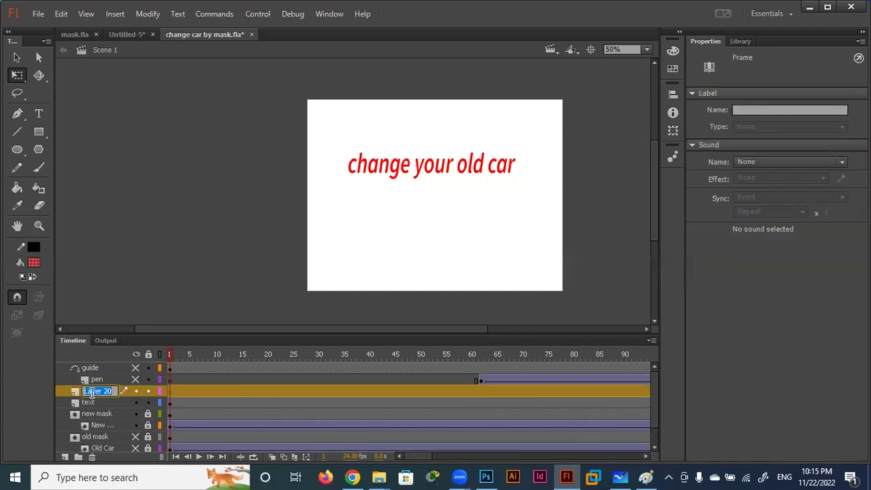
text(mas)
key(BackSpace)
key(BackSpace)
key(BackSpace)
text(mask)
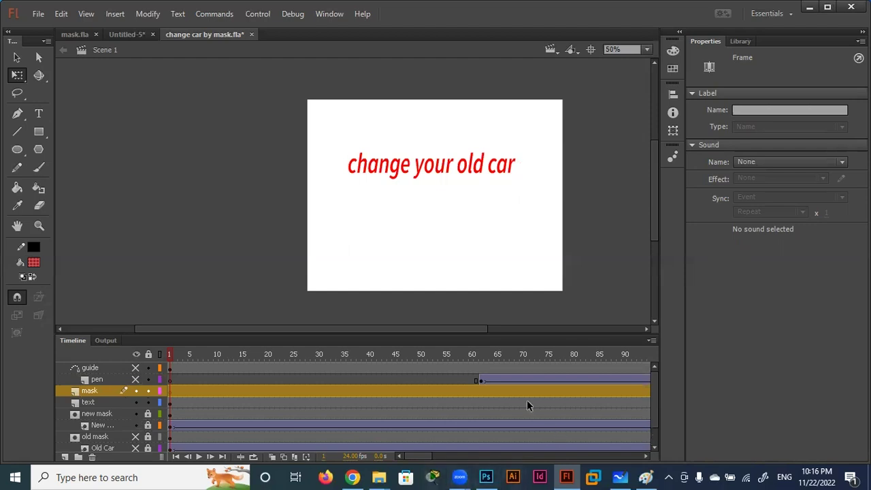
- Draw a red rectangle with no outline over the title at frame 62 on the mask layer
click(480, 390)
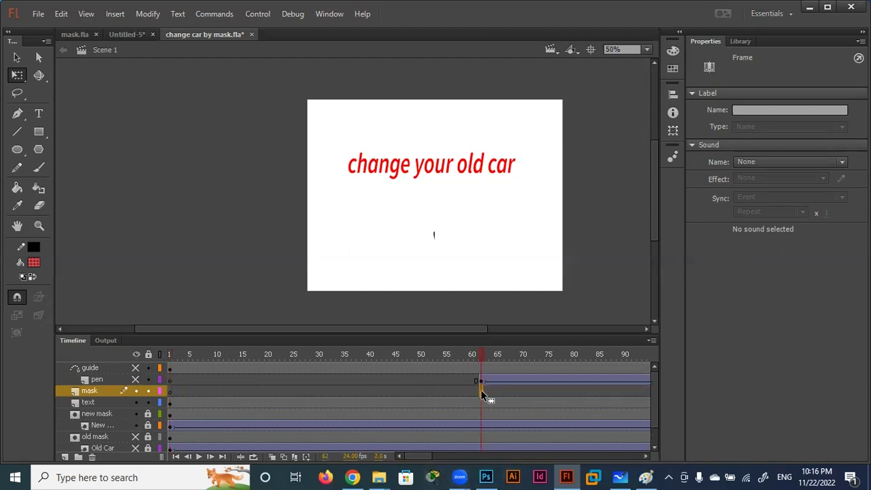
drag(39, 131, 70, 135)
click(76, 130)
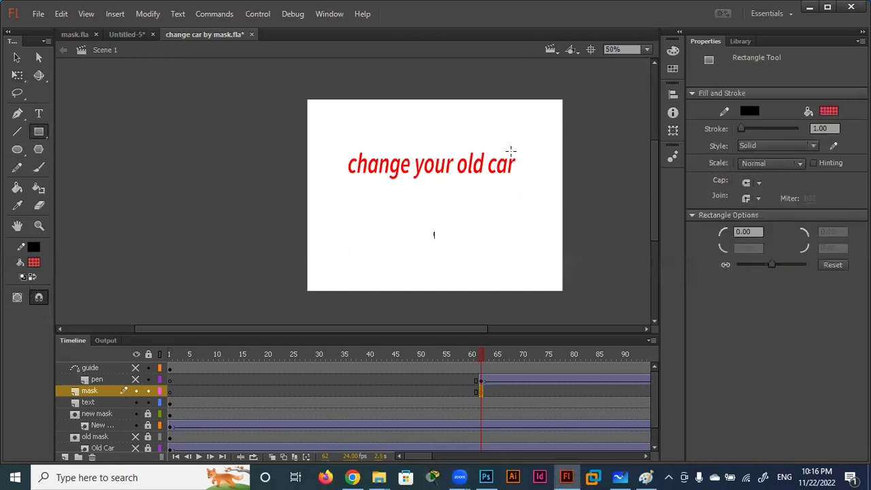
mouse_move(519, 143)
mouse_down()
mouse_move(395, 181)
mouse_move(347, 182)
mouse_up()
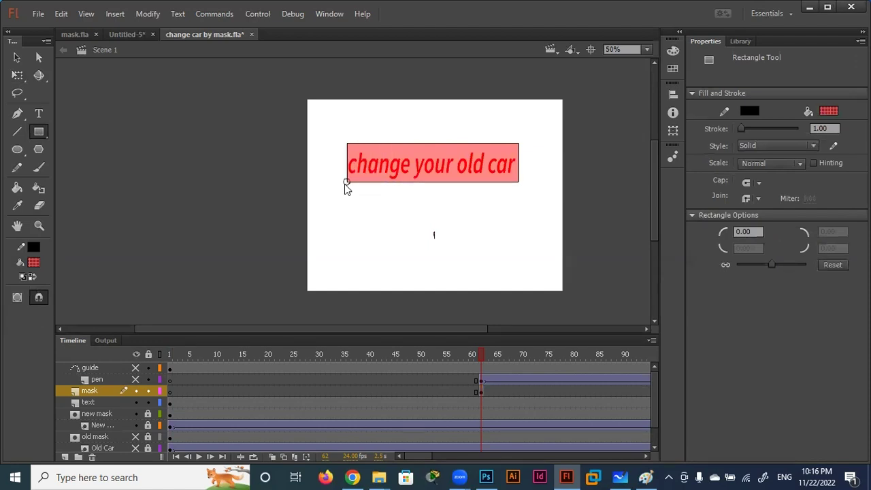
click(481, 392)
click(459, 163)
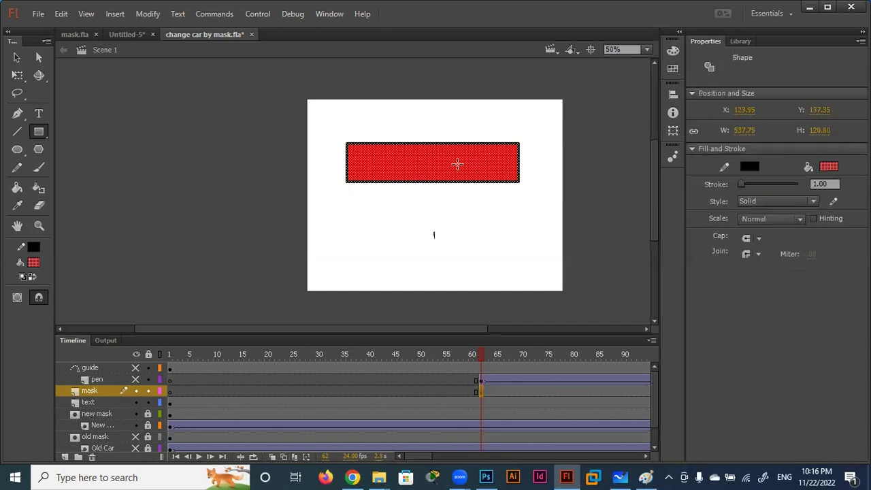
click(749, 166)
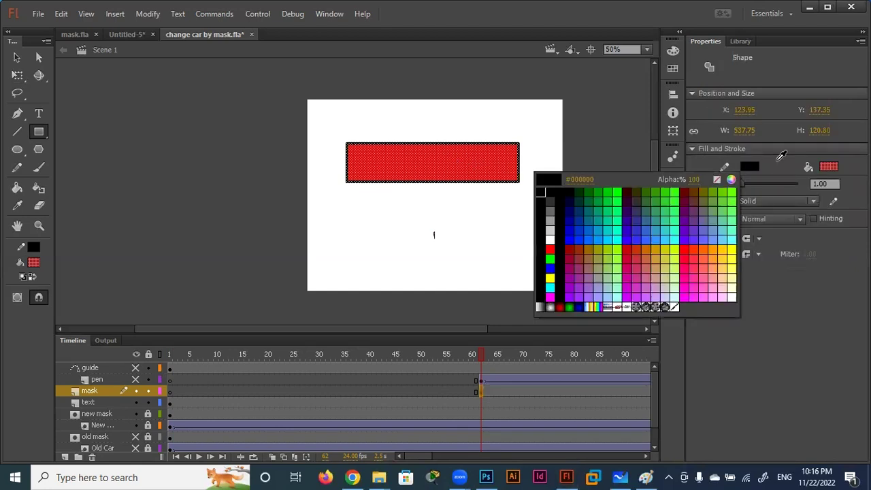
click(716, 179)
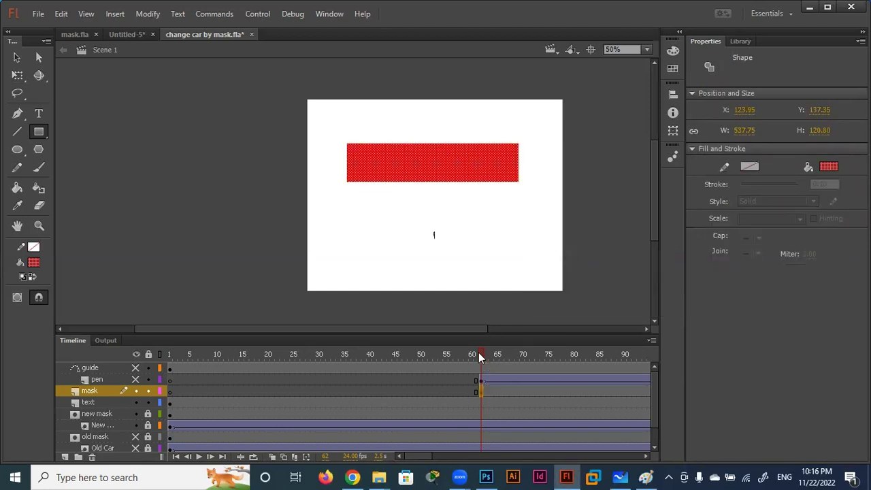
- Nudge the red rectangle left so it sits just off the title text
key(Return)
drag(572, 366, 225, 384)
click(225, 390)
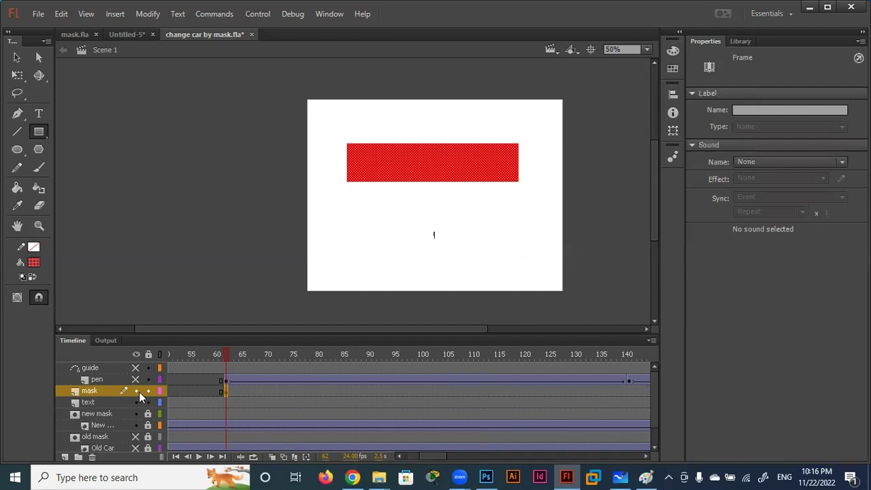
key(v)
click(425, 161)
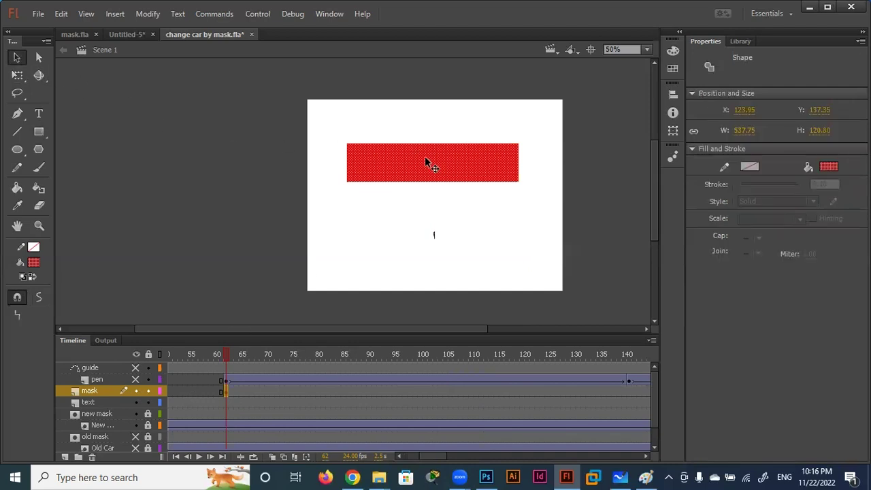
key(Left)
key(Left)
key(Left)
key(Left)
key(Left)
key(Left)
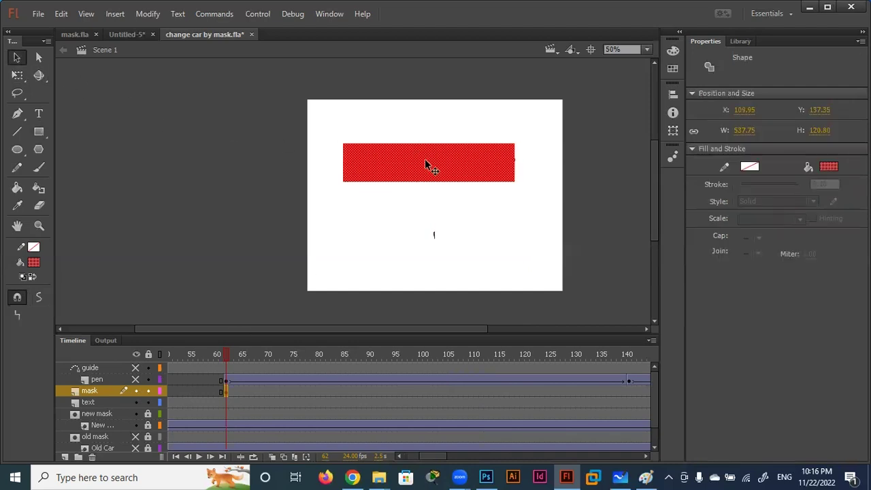
key(Left)
key(Left)
key(Left)
key(Left)
key(Left)
key(Left)
key(Left)
key(Left)
key(Left)
key(Left)
key(Left)
key(Left)
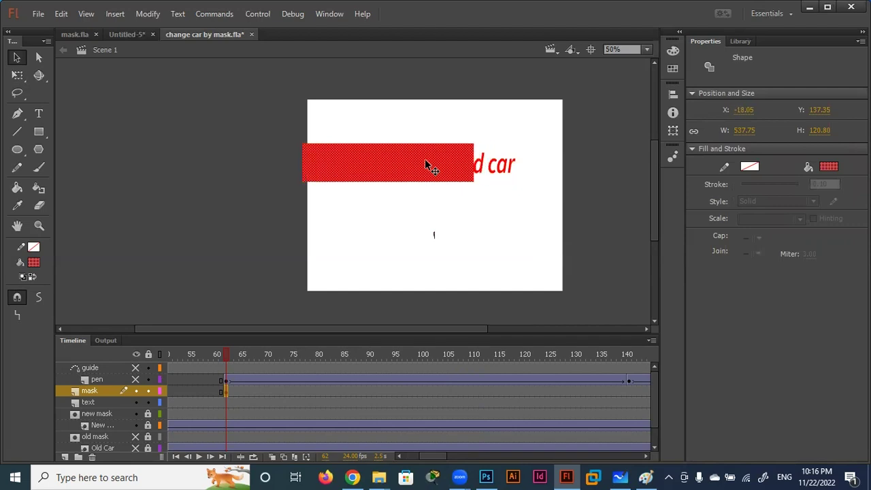
key(Left)
key(Left)
key(Left)
key(Left)
key(Left)
key(Left)
key(Left)
key(Left)
key(Left)
key(Left)
key(Left)
key(Left)
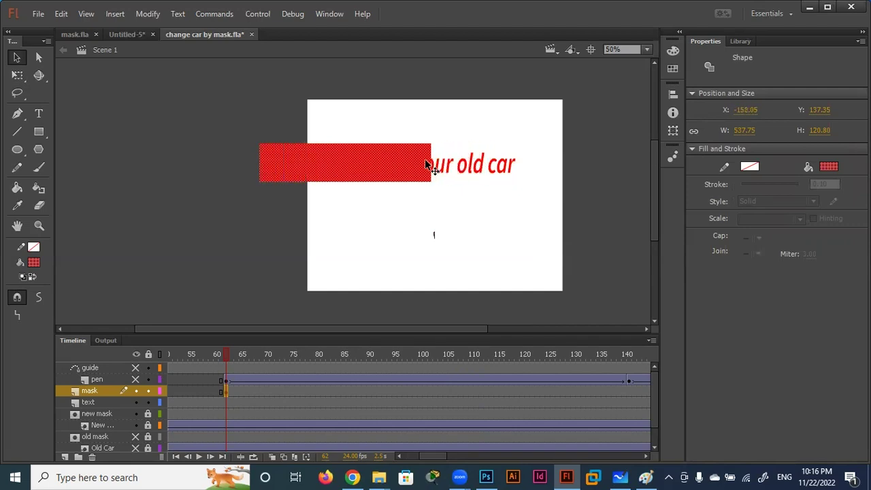
key(Left)
key(Left)
key(Left)
key(Left)
key(Left)
key(Left)
key(Left)
key(Left)
key(Left)
key(Left)
key(Left)
key(Left)
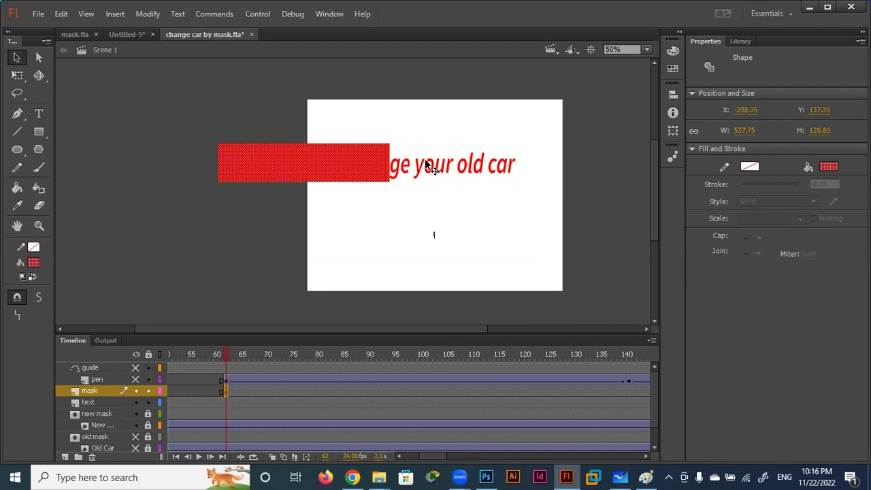
key(Left)
key(Left)
key(Left)
key(Left)
key(Left)
key(Left)
key(Left)
key(Left)
key(Left)
key(Left)
key(Left)
key(Left)
key(Left)
key(Left)
key(Left)
key(Left)
key(Left)
key(Left)
key(Left)
key(Left)
key(Left)
key(Left)
key(Left)
key(Left)
key(Left)
key(Left)
key(Left)
key(Left)
key(Left)
key(Left)
key(Left)
key(Left)
key(Left)
- Create a classic tween on the mask layer up to frame 140
key(Right)
key(Right)
key(Right)
key(Right)
key(Right)
key(Right)
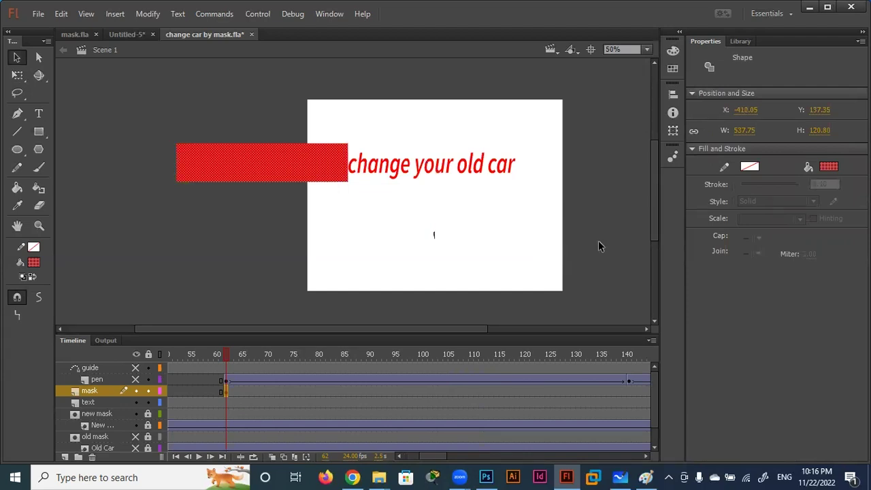
click(628, 390)
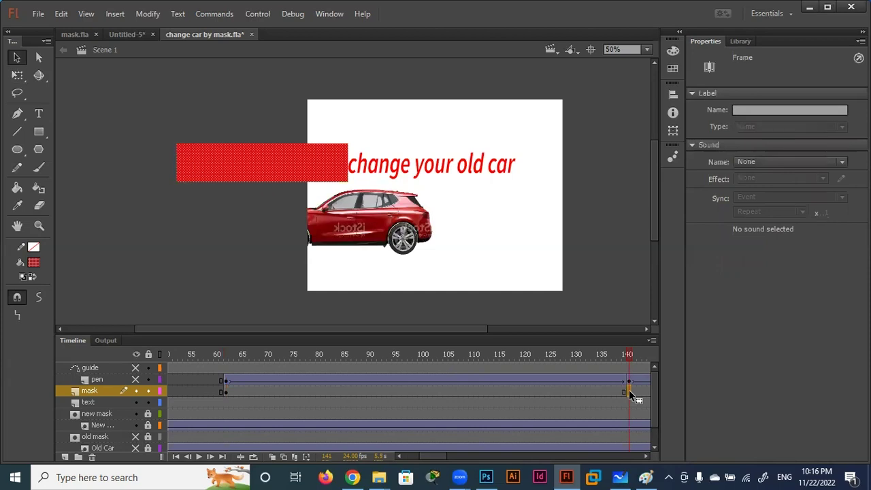
key(Right)
key(Right)
right_click(574, 391)
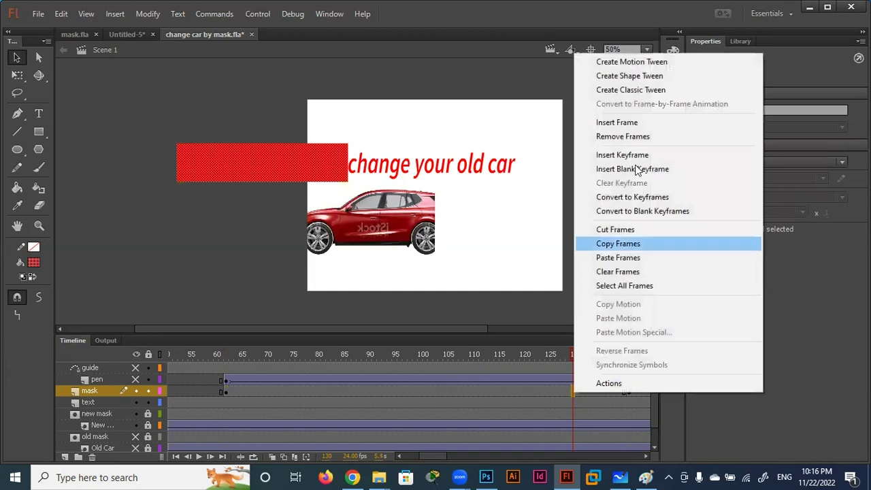
click(637, 91)
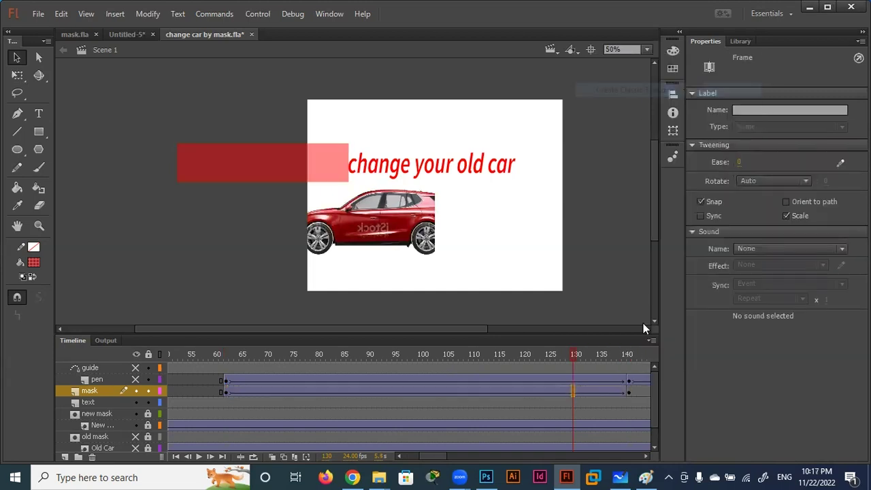
- At frame 140, nudge the rectangle right until it covers the whole title
click(627, 391)
key(shift+Right)
key(shift+Right)
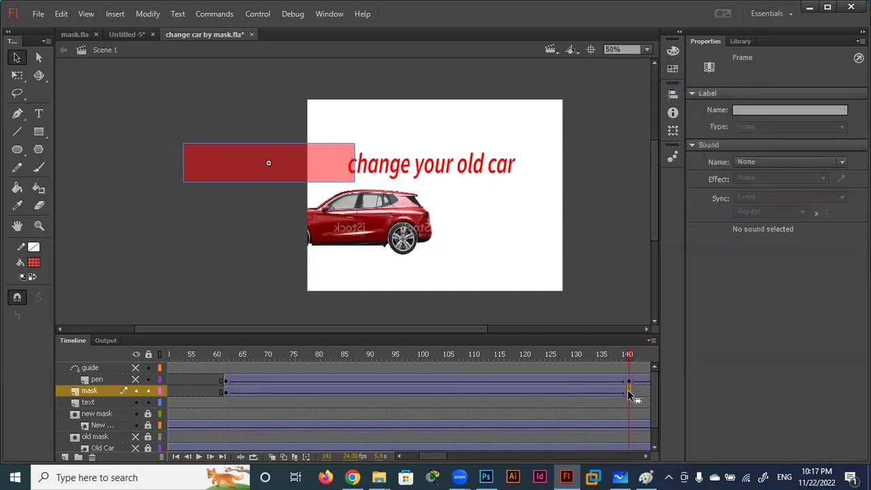
key(shift+Right)
key(shift+Right)
key(shift+Right)
key(shift+Right)
key(shift+Right)
key(shift+Right)
key(shift+Right)
key(shift+Right)
key(shift+Right)
key(shift+Right)
key(shift+Right)
key(shift+Right)
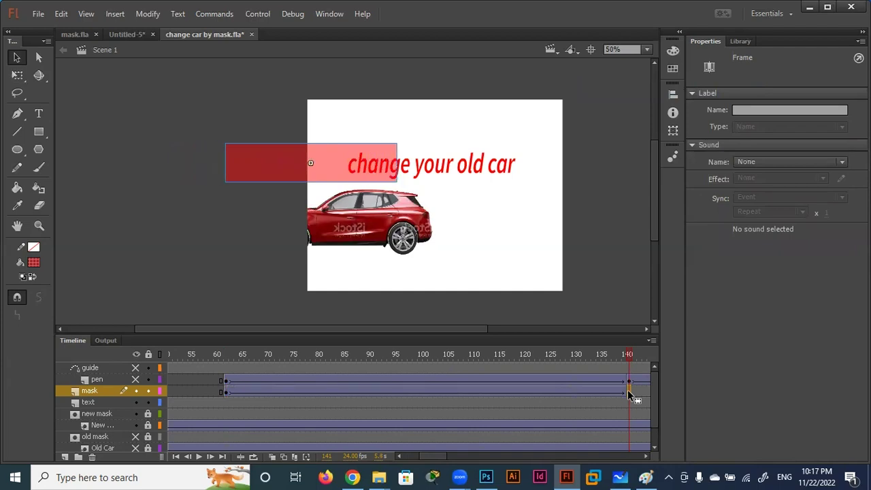
key(shift+Right)
key(shift+Right)
key(shift+Right)
key(shift+Right)
key(shift+Right)
key(shift+Right)
key(shift+Right)
key(shift+Right)
key(shift+Right)
key(shift+Right)
key(shift+Right)
key(shift+Right)
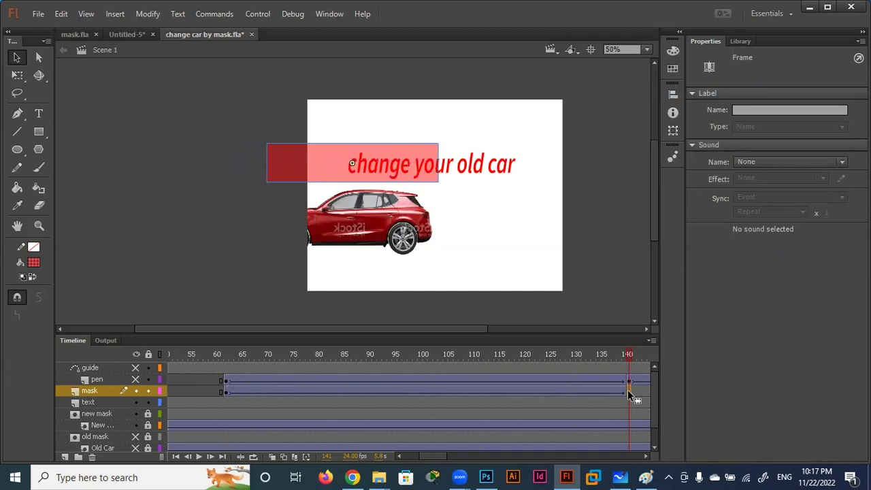
key(shift+Right)
key(shift+Right)
key(shift+Right)
key(shift+Right)
key(shift+Right)
key(shift+Right)
key(shift+Right)
key(shift+Right)
key(shift+Right)
key(shift+Right)
key(shift+Right)
key(shift+Right)
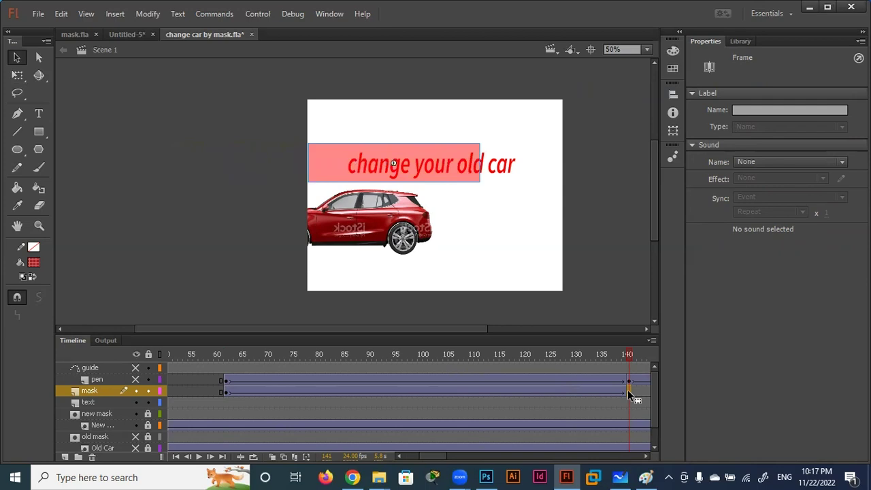
key(shift+Right)
key(shift+Right)
key(shift+Right)
key(shift+Right)
key(shift+Right)
key(shift+Right)
key(shift+Right)
key(shift+Right)
key(shift+Right)
key(Right)
key(Right)
key(Right)
key(Right)
key(Right)
key(Right)
key(Right)
key(Right)
key(Right)
key(Right)
key(Right)
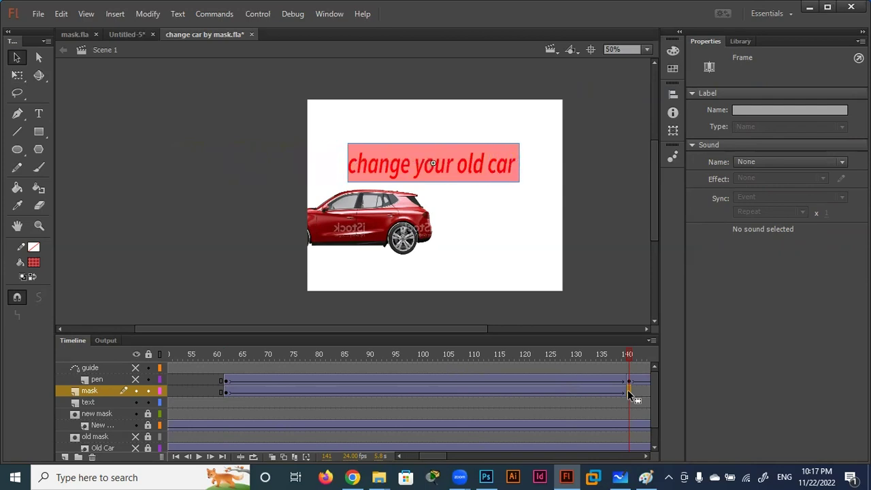
key(Left)
key(Left)
key(Left)
- Show the guide and pen layers again and add a mask keyframe at frame 69
click(135, 367)
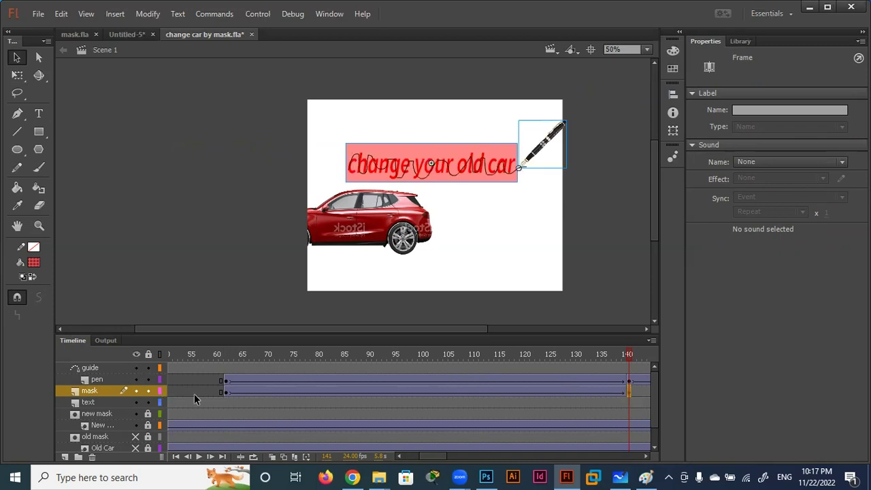
click(225, 381)
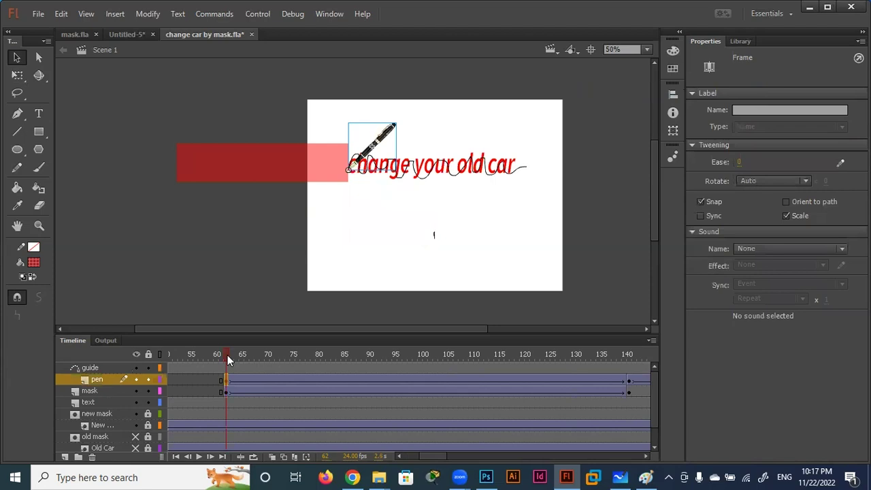
drag(227, 355, 248, 355)
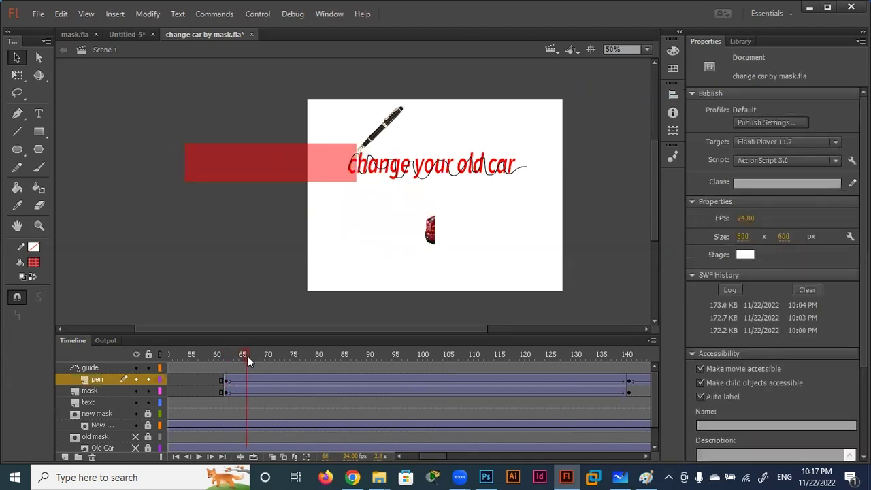
mouse_move(247, 356)
mouse_down()
mouse_move(289, 372)
mouse_move(251, 373)
mouse_move(270, 375)
mouse_up()
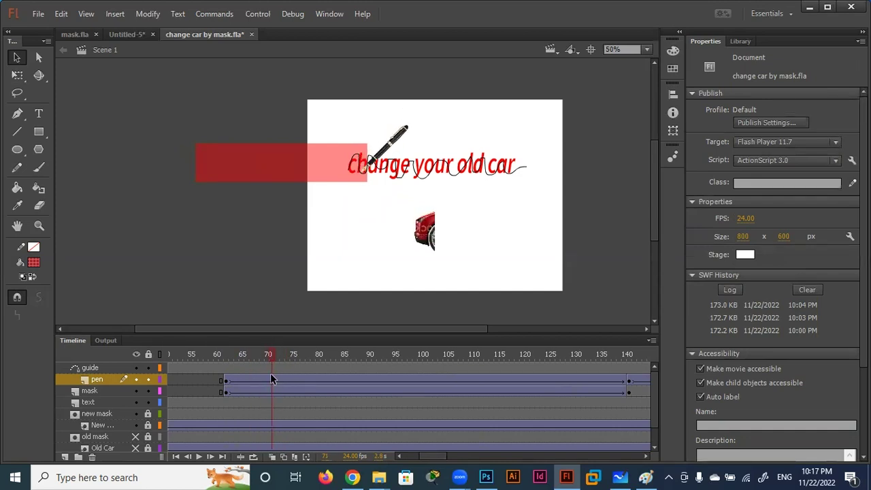
click(256, 358)
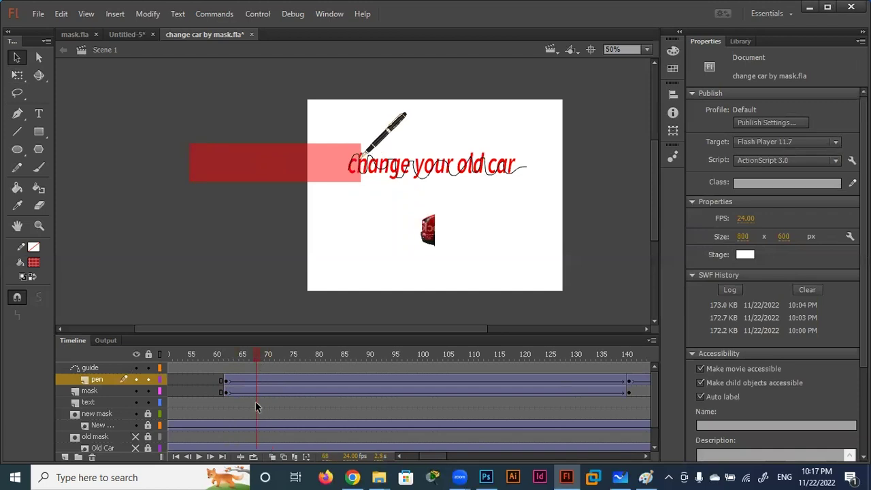
click(257, 392)
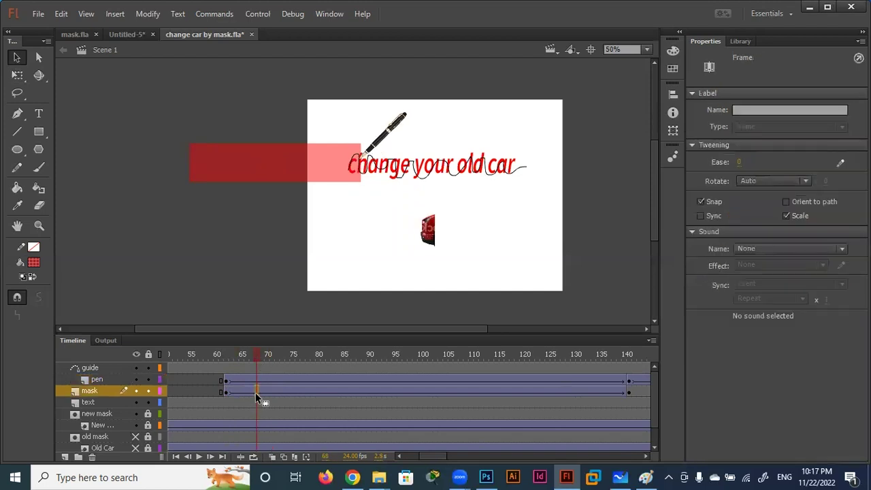
key(F6)
- Nudge the mask rectangle left at frames 73 and 76 to match the pen tip
drag(260, 355, 280, 355)
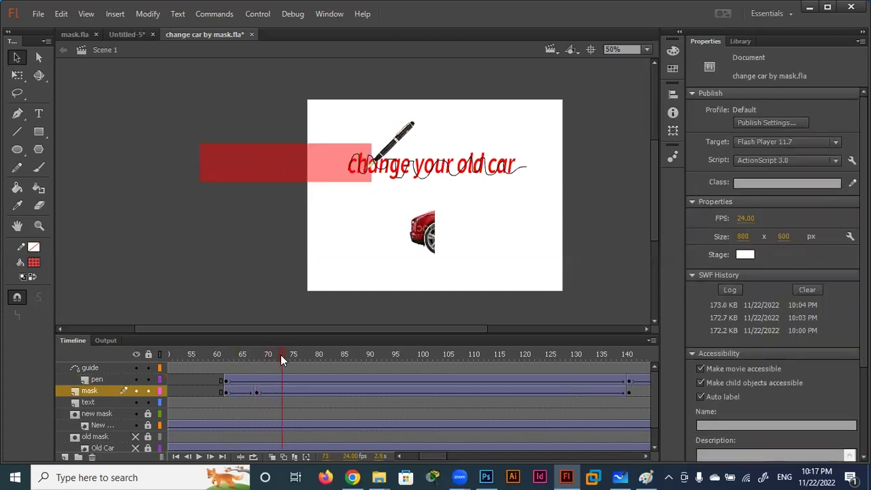
click(280, 393)
click(280, 390)
key(Left)
key(Left)
key(Left)
key(Left)
key(Left)
key(Left)
key(Left)
key(Left)
key(Left)
key(Left)
key(Left)
key(Left)
key(Left)
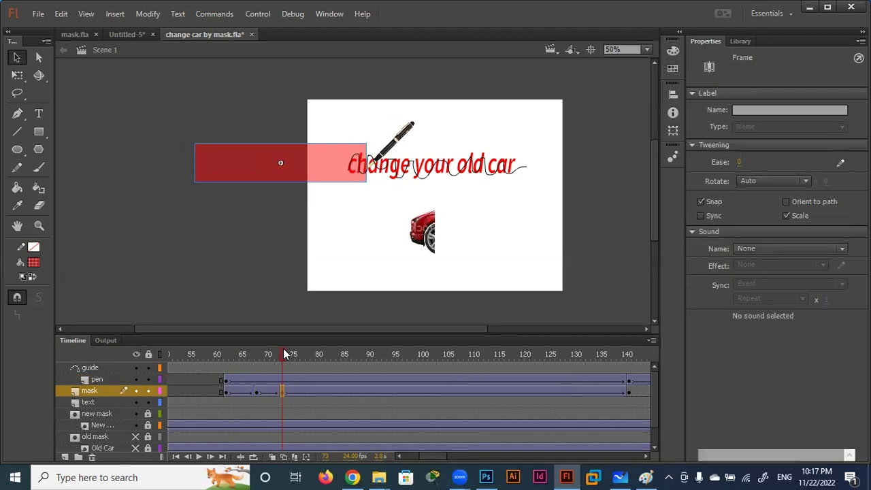
drag(285, 354, 296, 352)
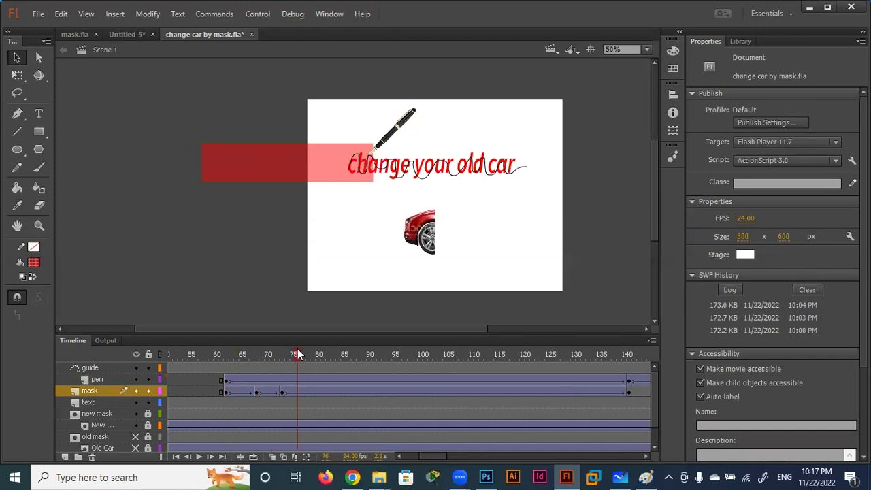
click(296, 391)
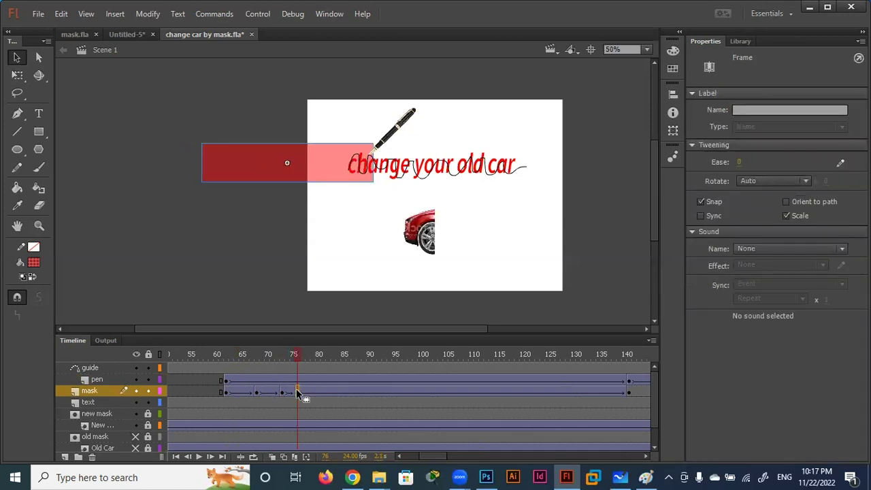
key(Left)
key(Left)
key(Left)
key(Left)
key(Left)
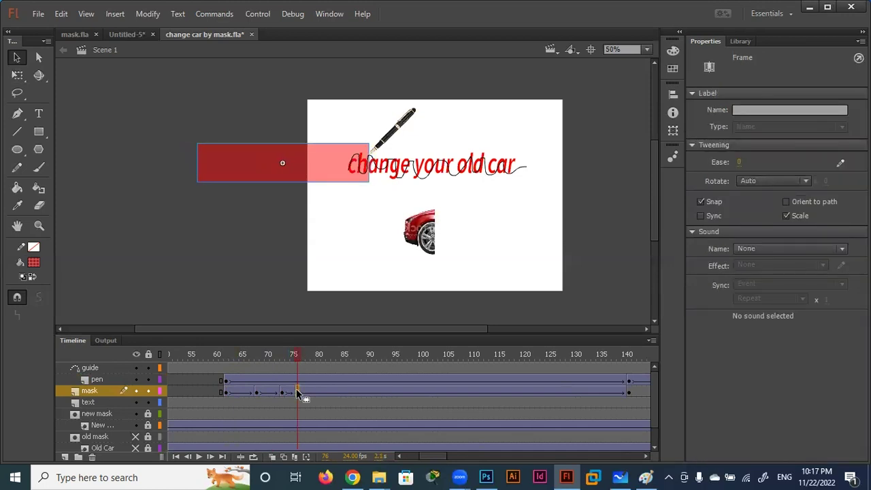
- Nudge the mask rectangle right at frame 82 and preview through frame 89
drag(300, 352, 326, 354)
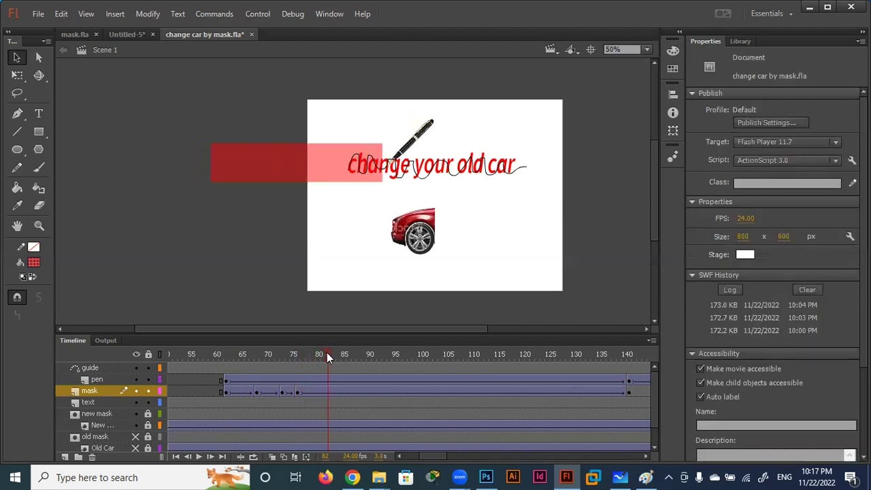
click(327, 391)
key(Right)
key(Right)
key(Right)
key(Right)
key(Right)
key(Right)
key(Right)
key(Right)
key(Right)
key(Right)
key(Right)
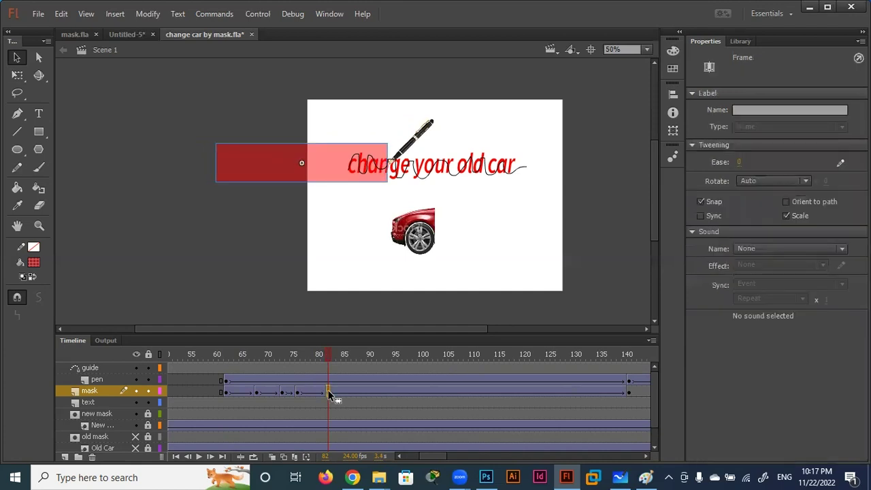
drag(329, 361, 342, 361)
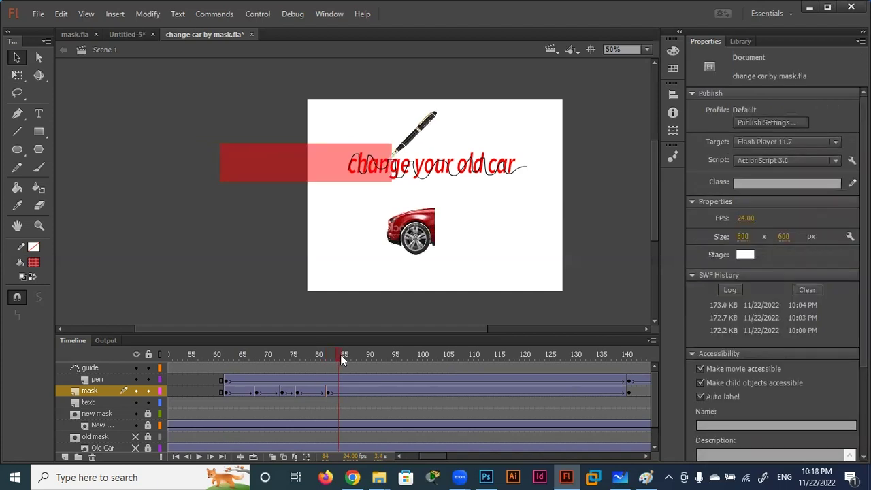
drag(341, 354, 356, 355)
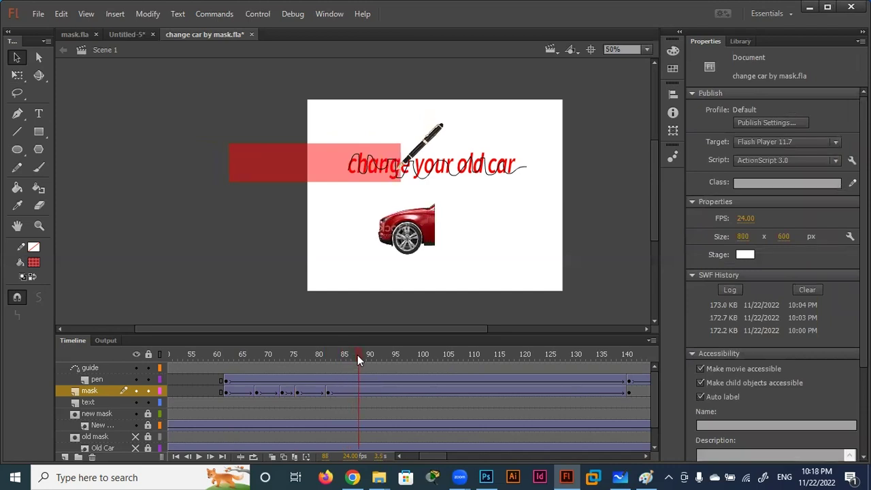
drag(357, 354, 367, 354)
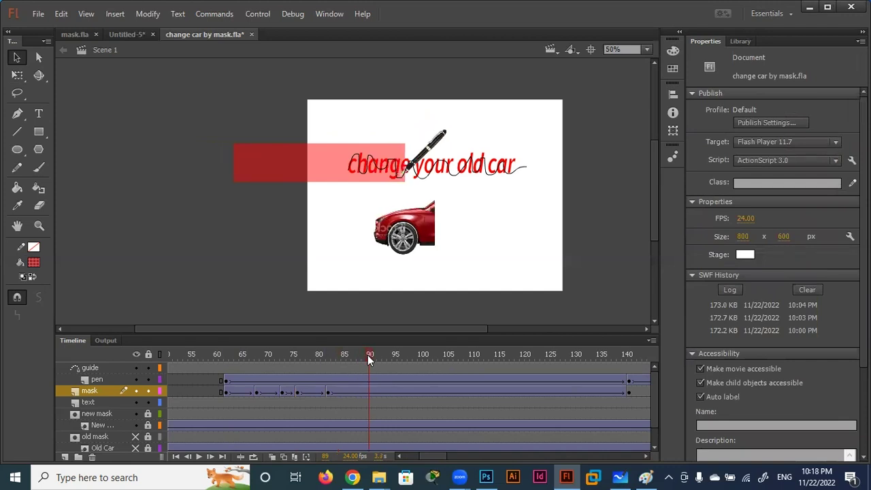
- Adjust the mask rectangle at frames 90, 108 and 114 to follow the pen
click(367, 393)
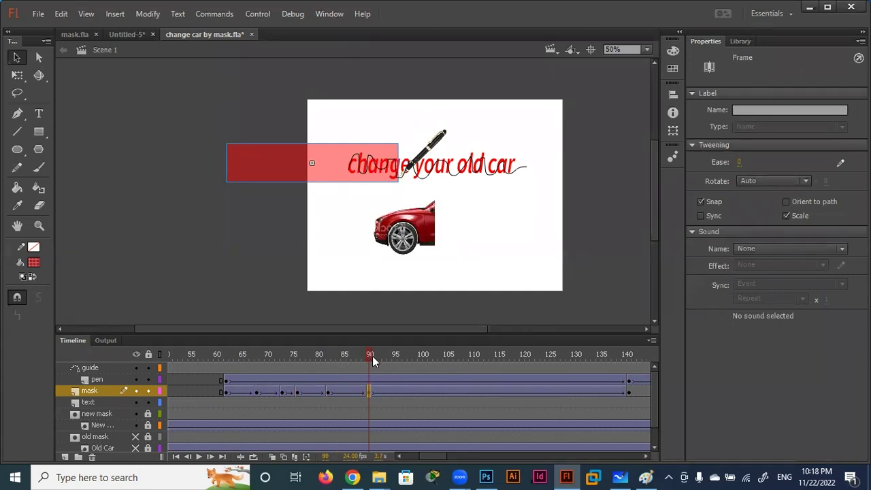
drag(370, 354, 459, 374)
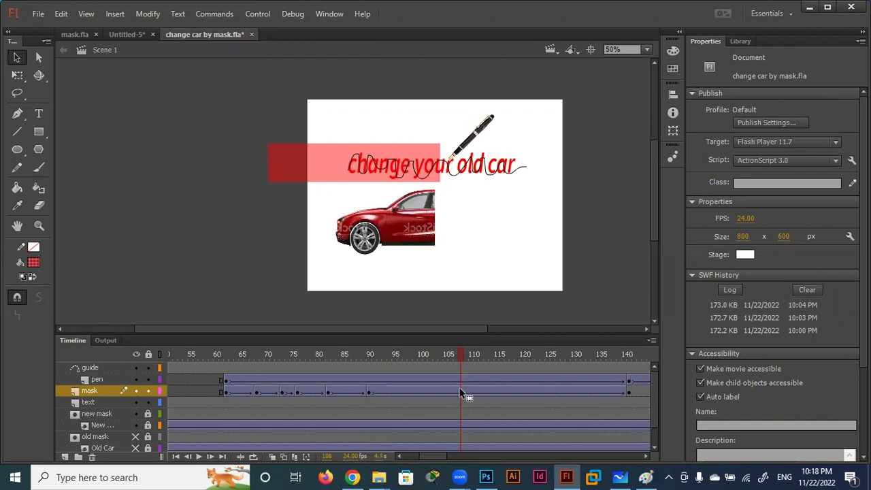
click(460, 392)
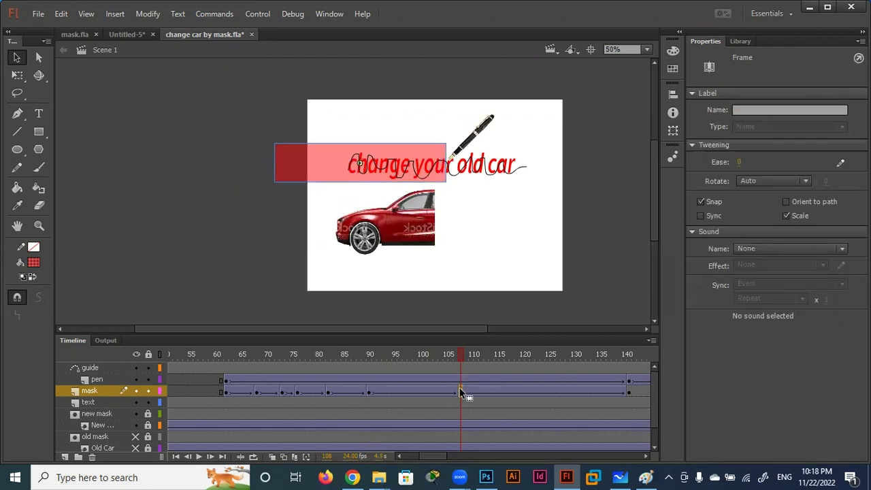
drag(462, 353, 489, 353)
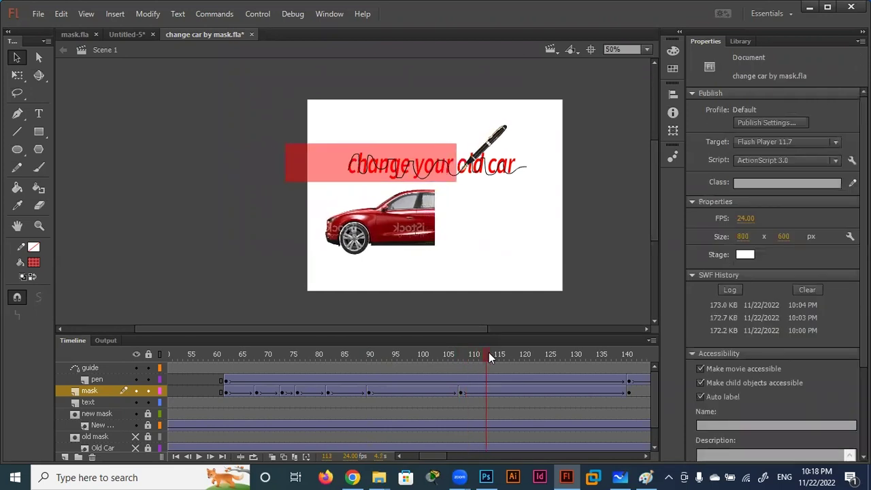
click(493, 392)
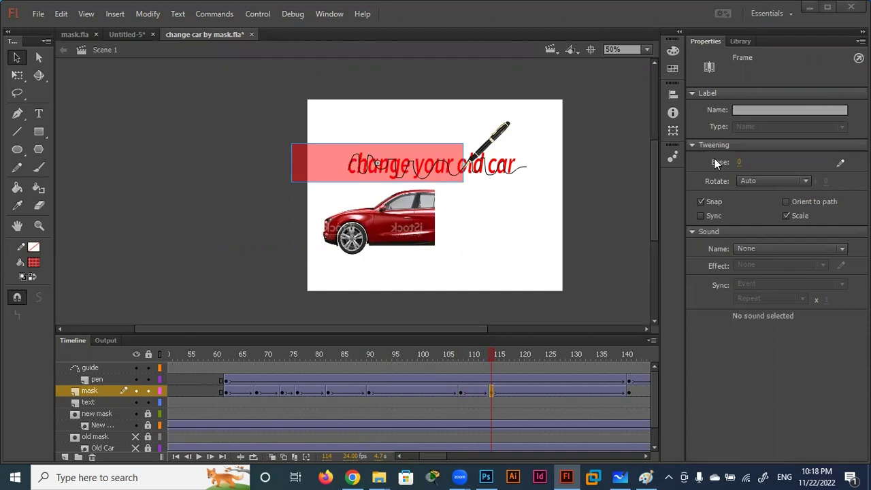
drag(490, 356, 535, 354)
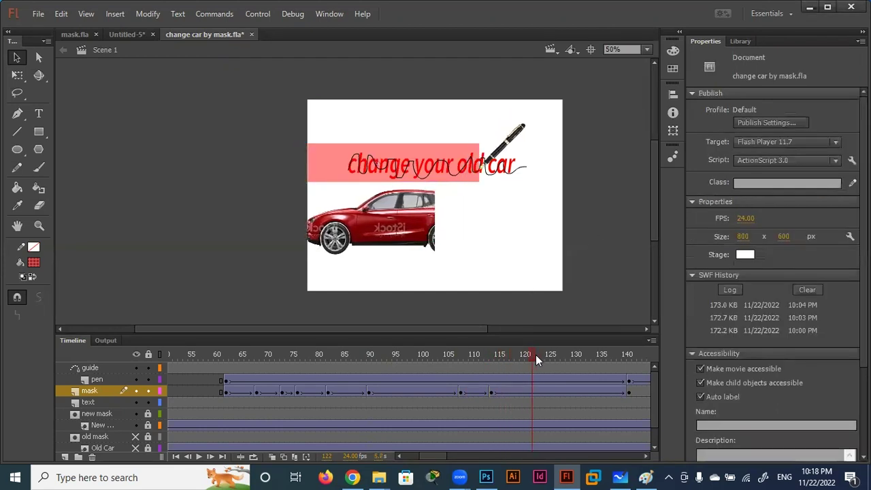
- Add mask keyframes at frames 122 and 130 and preview past frame 130
click(535, 388)
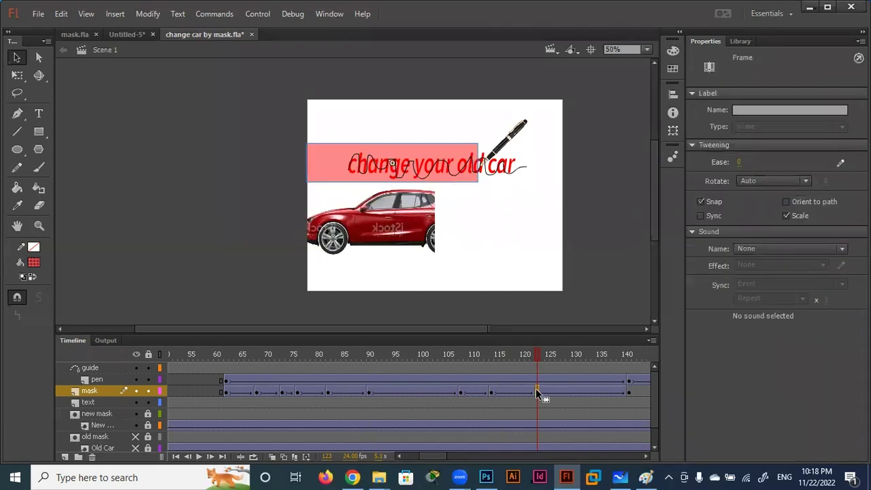
drag(535, 349, 575, 350)
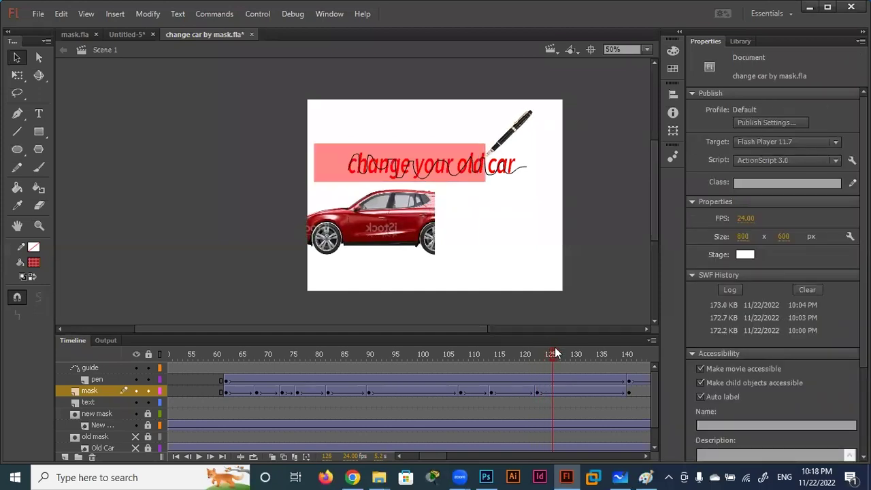
click(574, 392)
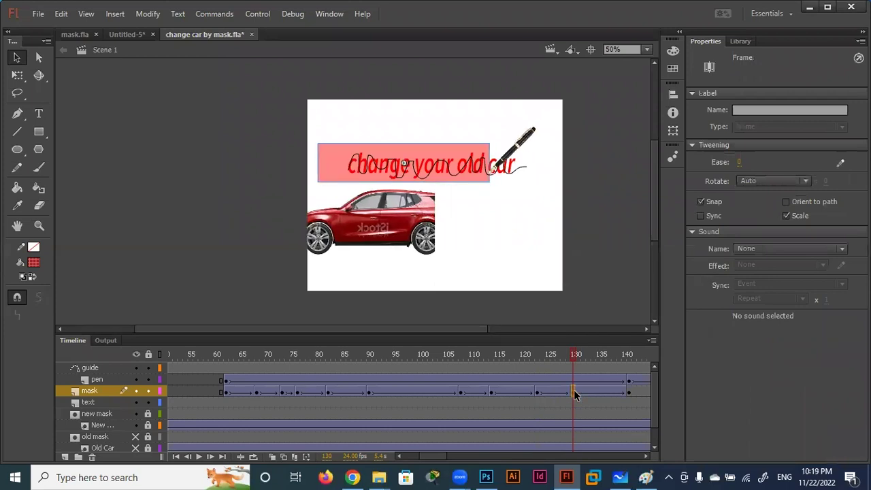
key(F6)
mouse_move(575, 354)
mouse_down()
mouse_move(613, 359)
mouse_move(634, 378)
mouse_up()
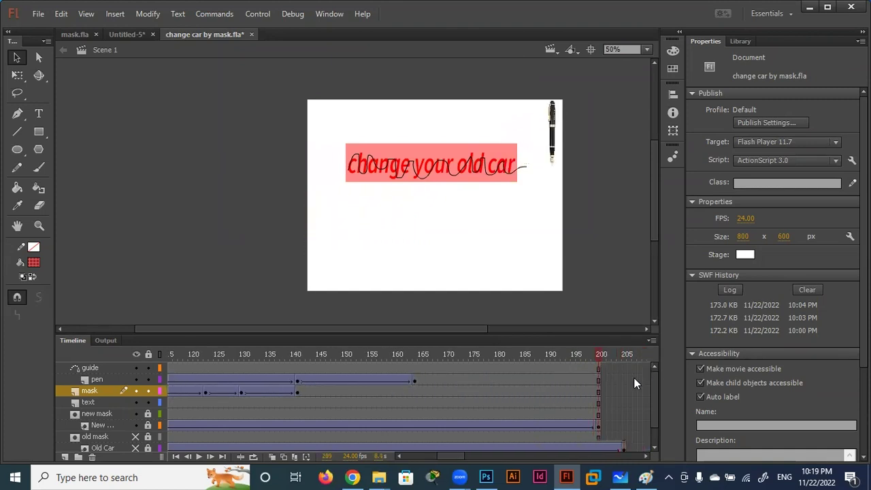
- Make the rectangle layer a mask over the text and test-play the movie
drag(463, 382, 110, 382)
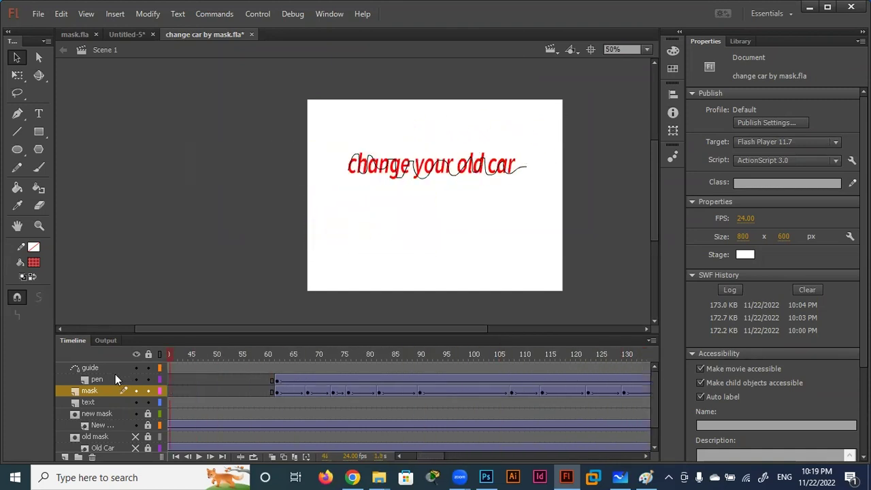
right_click(87, 392)
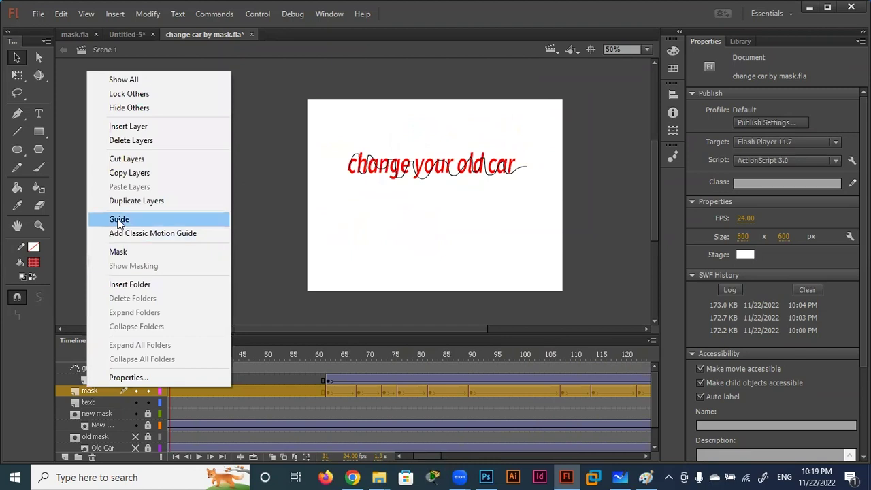
click(125, 253)
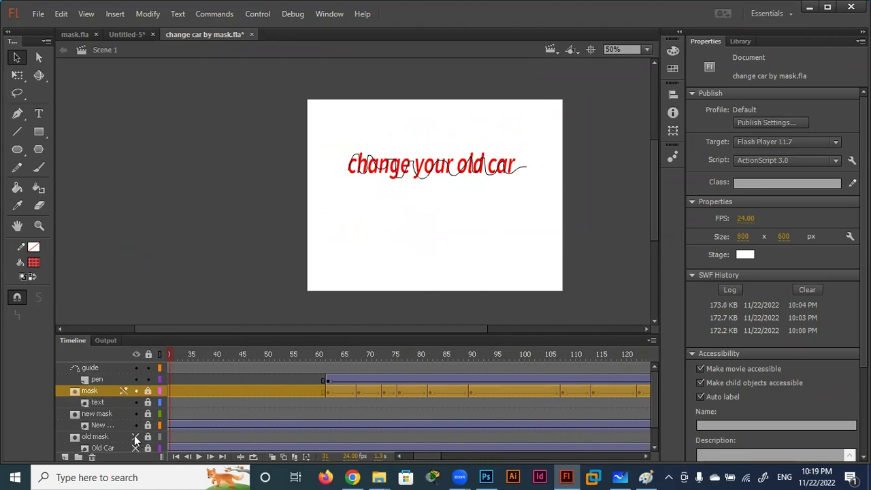
scroll(138, 424, down, 1)
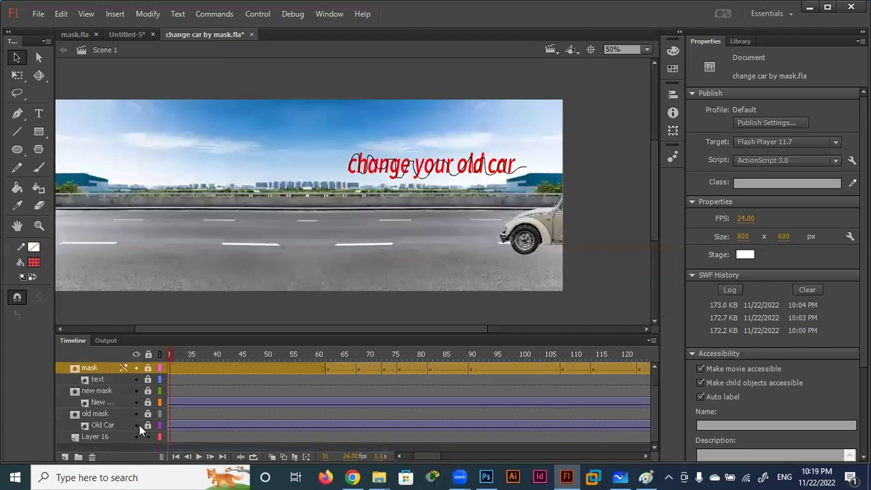
key(ctrl+Return)
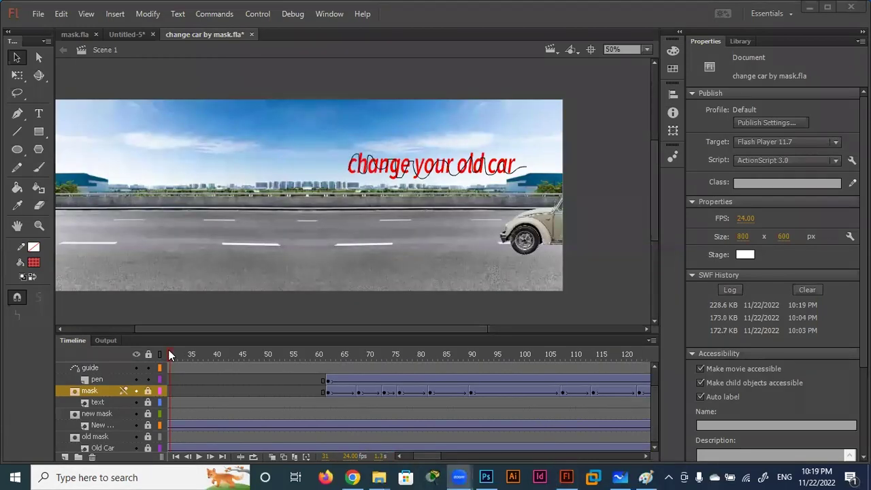
- Move the text's first keyframe to frame 62, scrub the timeline, and test the finished movie
drag(171, 355, 340, 357)
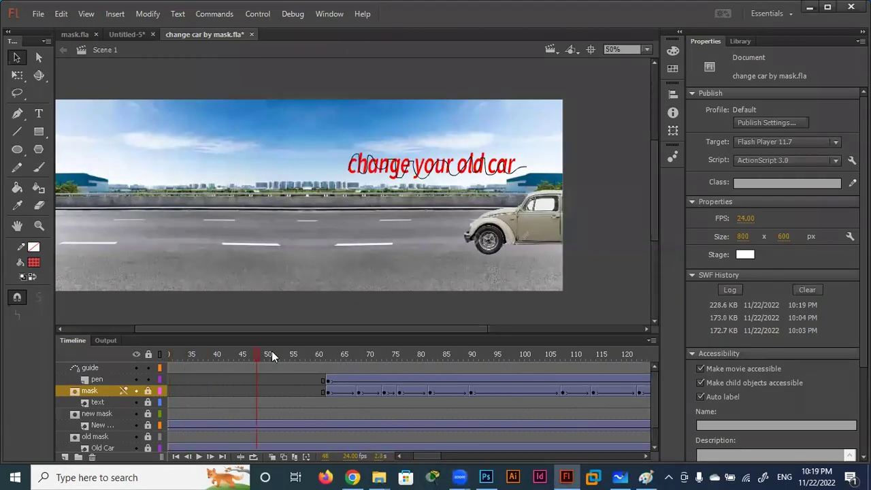
click(168, 354)
click(170, 405)
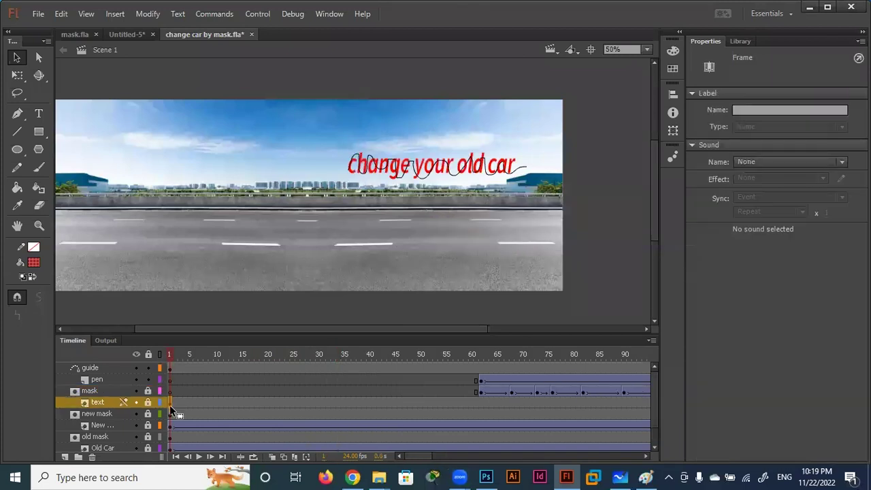
drag(170, 403, 482, 402)
click(485, 353)
mouse_move(485, 354)
mouse_down()
mouse_move(646, 355)
mouse_move(134, 356)
mouse_up()
key(ctrl+Return)
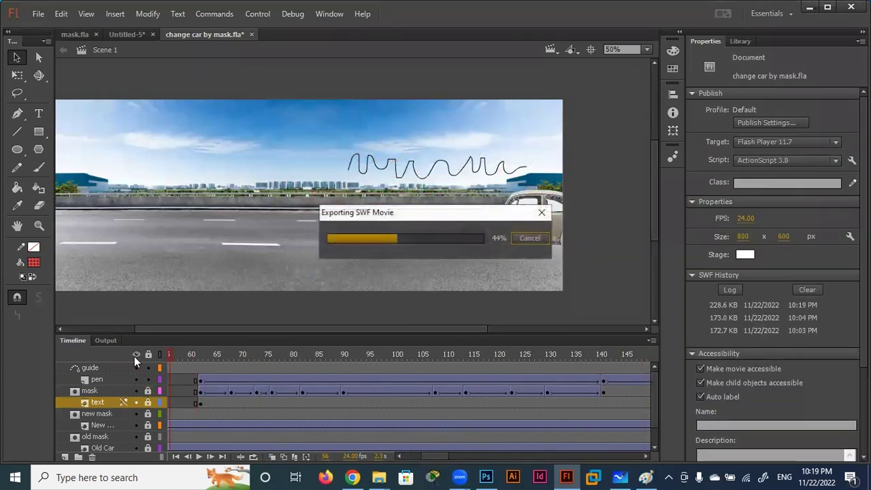
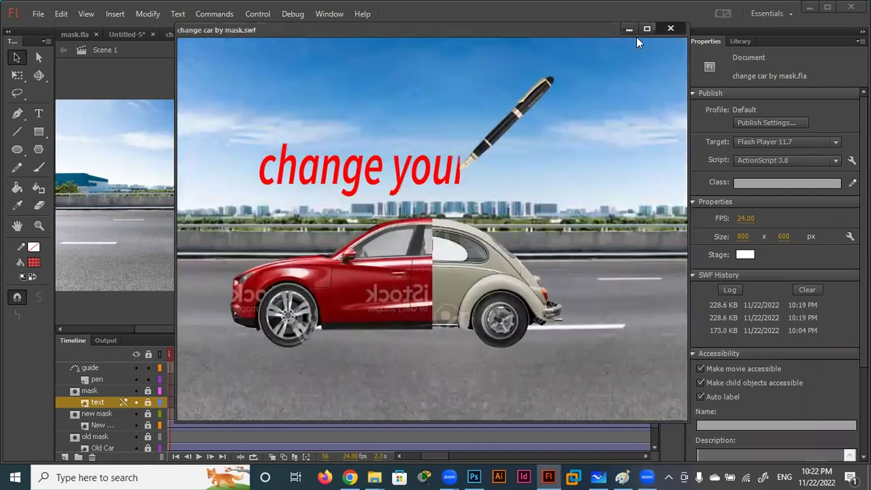
- Close the test movie preview and rewind the playhead to the start
click(670, 29)
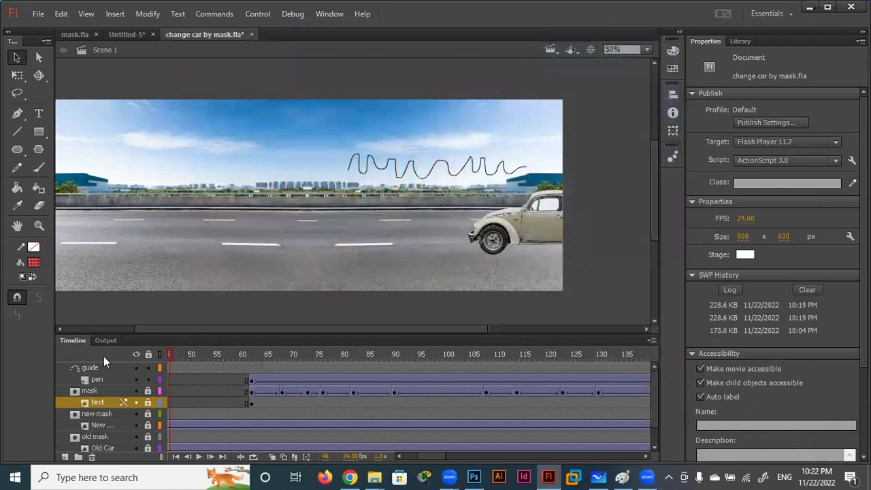
drag(169, 360, 103, 356)
scroll(117, 375, down, 1)
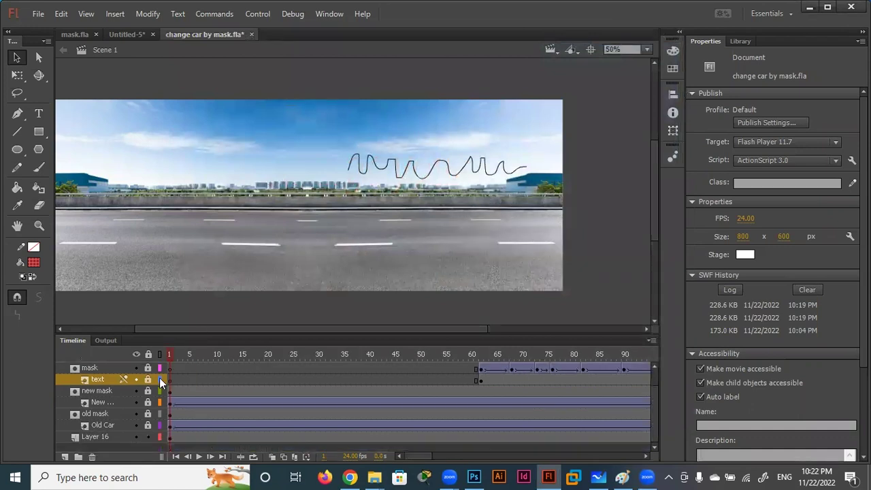
- Rename the bottom layer, Layer 16, to 'bg'
click(91, 436)
double_click(90, 436)
text(bg)
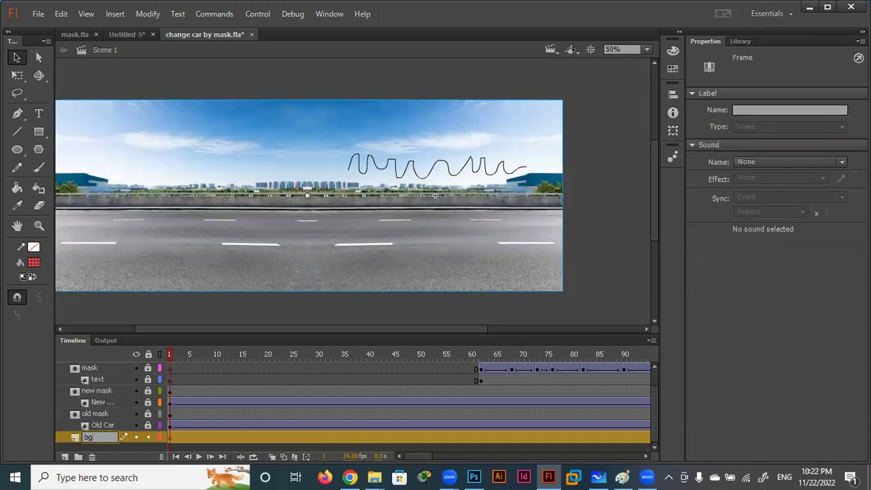
key(Return)
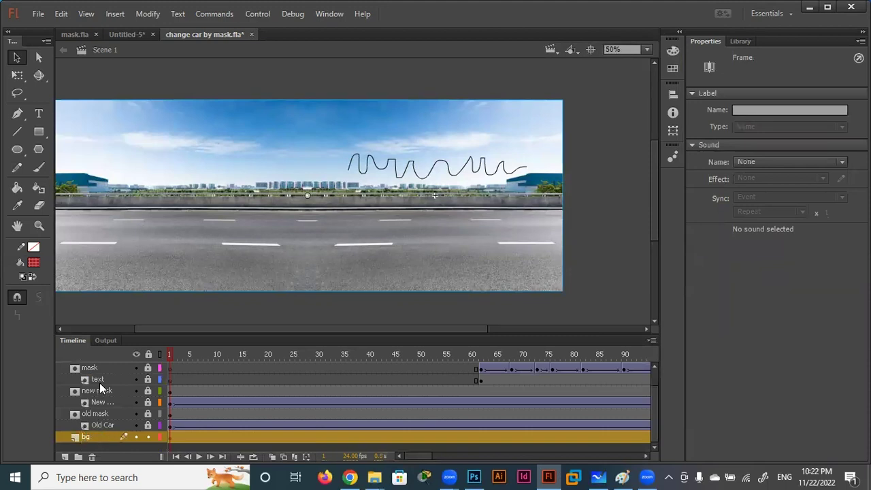
mouse_move(165, 352)
mouse_down()
mouse_move(261, 350)
mouse_move(118, 353)
mouse_up()
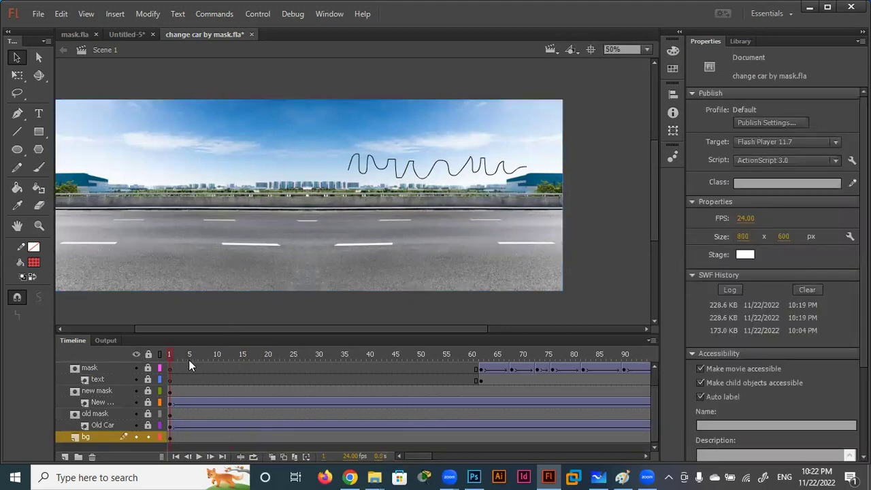
double_click(279, 249)
drag(182, 360, 0, 356)
click(401, 208)
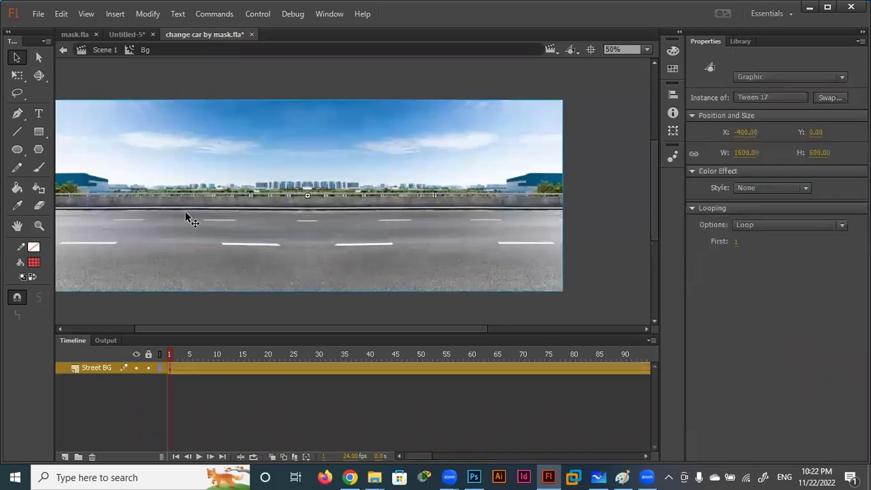
drag(171, 351, 707, 366)
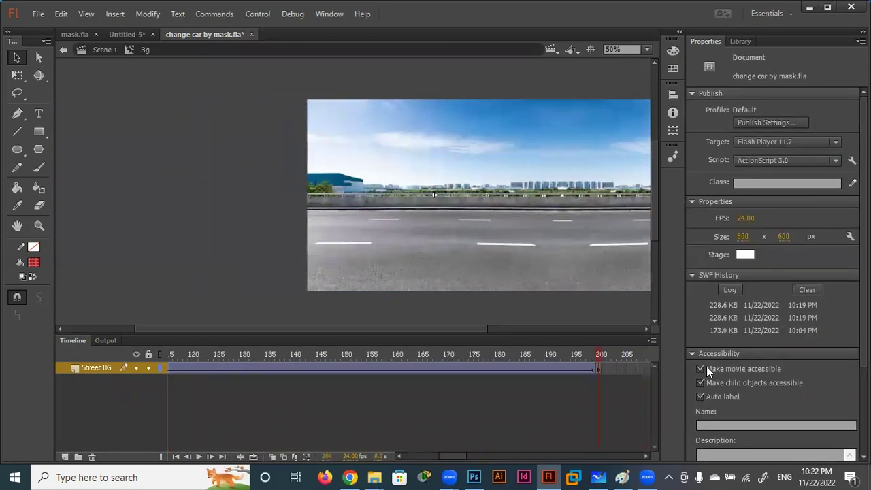
drag(217, 365, 0, 365)
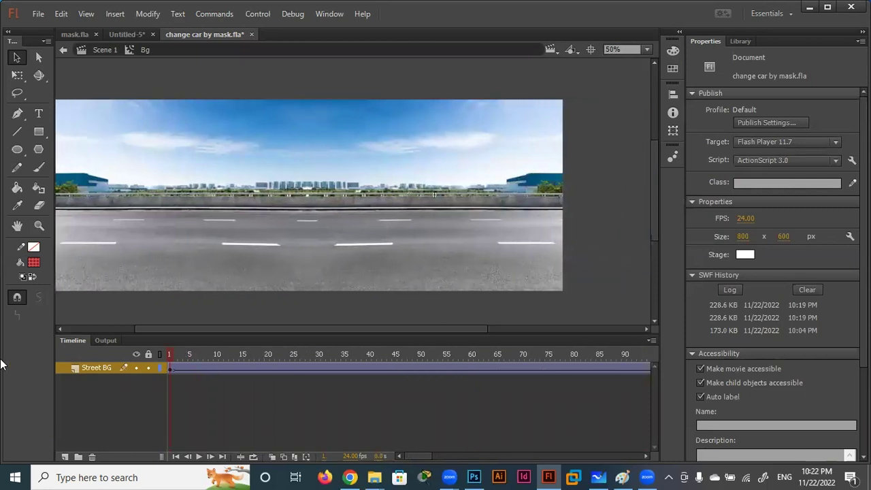
key(Return)
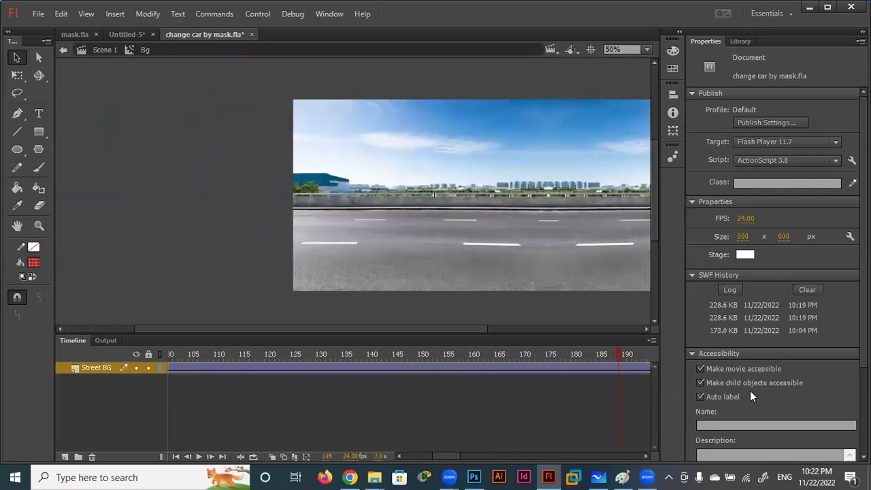
drag(499, 355, 0, 354)
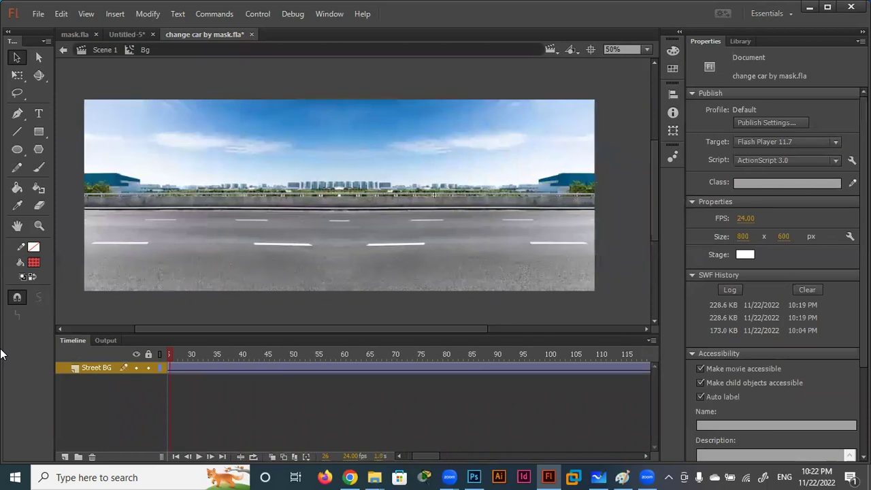
- Return to Scene 1, select the Old Car layer and scrub to frame 45
click(61, 50)
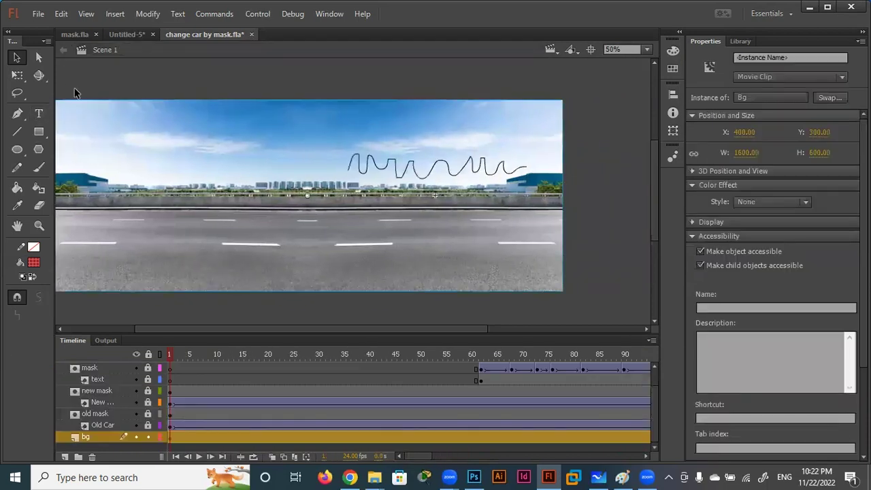
click(169, 423)
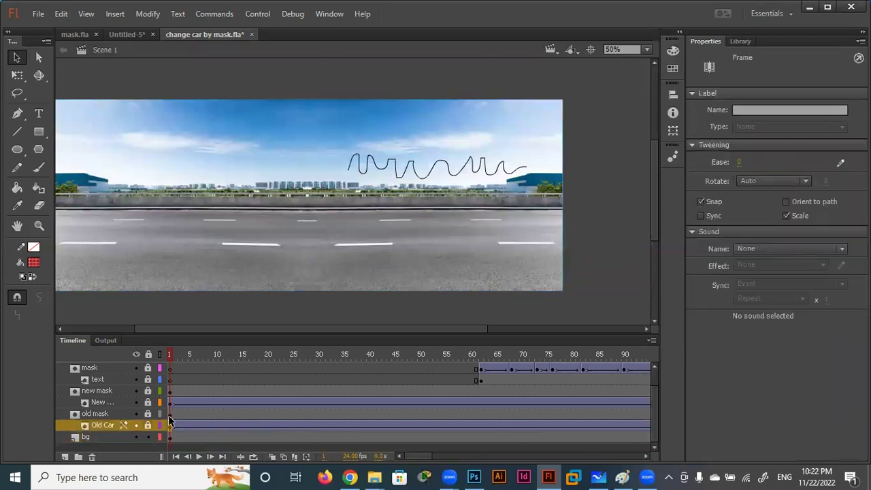
click(170, 402)
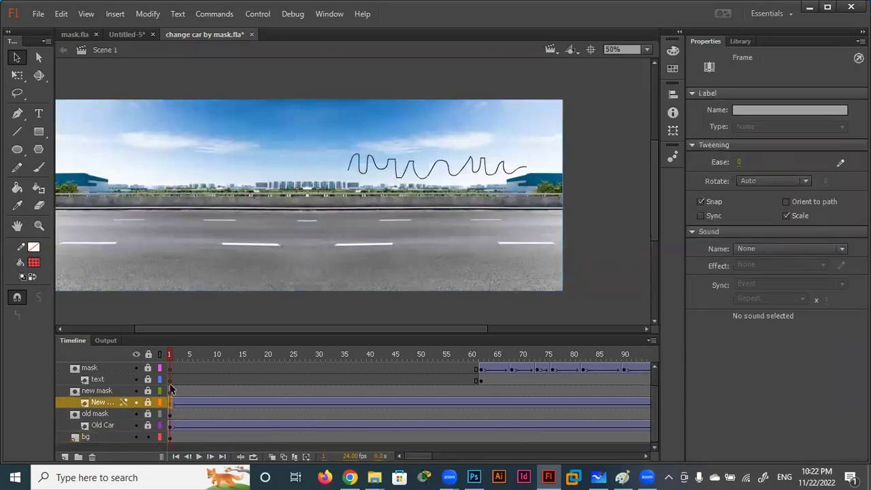
click(169, 425)
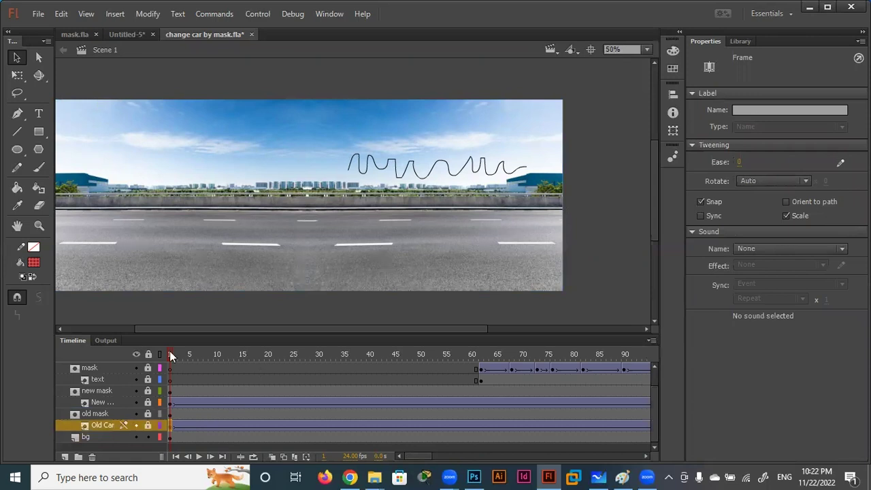
key(Return)
drag(457, 351, 396, 357)
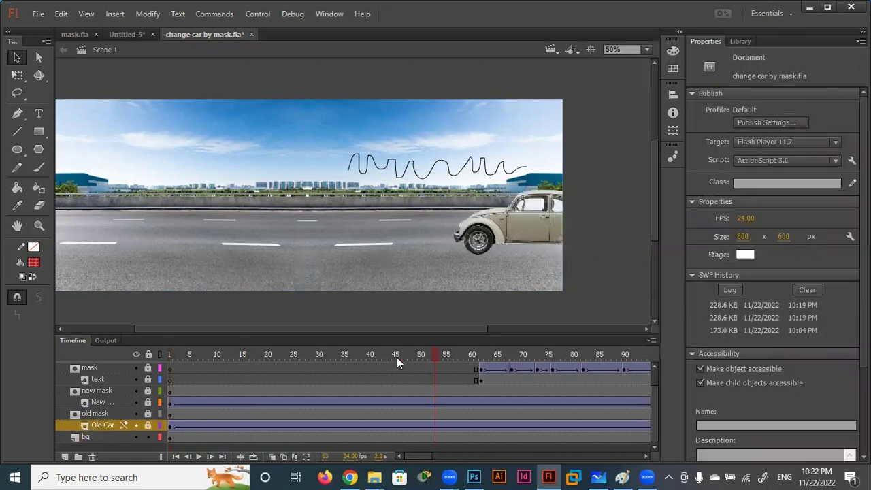
click(397, 355)
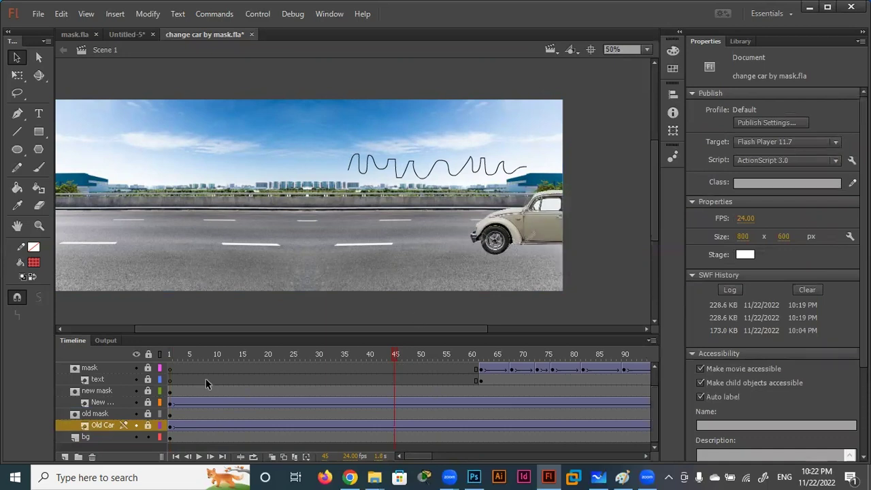
- Unlock the Old Car, old mask and new mask layers
click(148, 424)
click(147, 414)
click(148, 390)
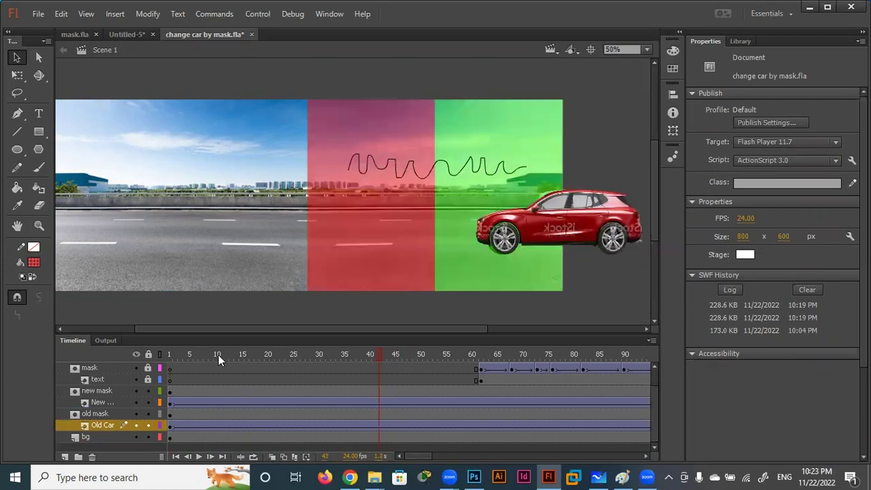
click(170, 354)
key(Return)
click(172, 357)
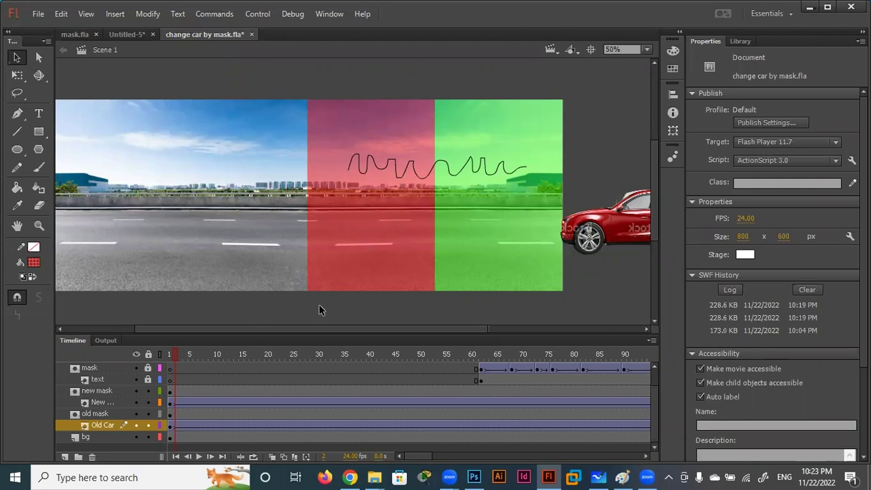
click(179, 352)
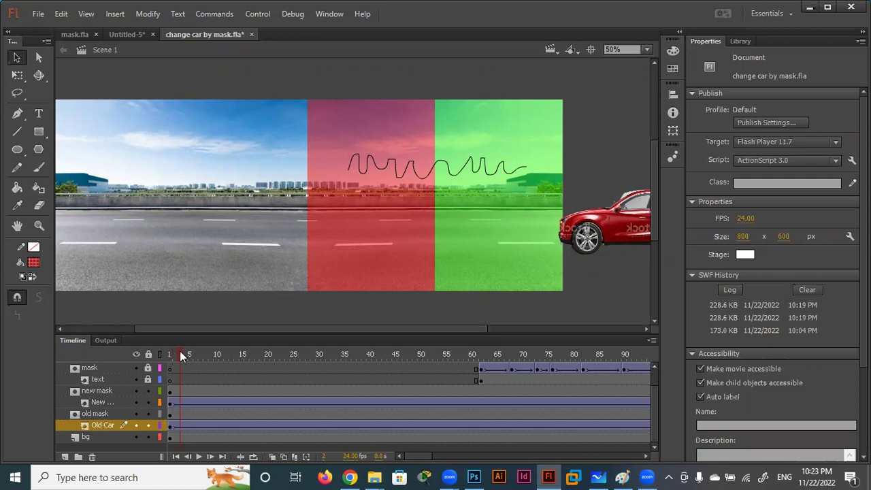
click(299, 353)
key(Return)
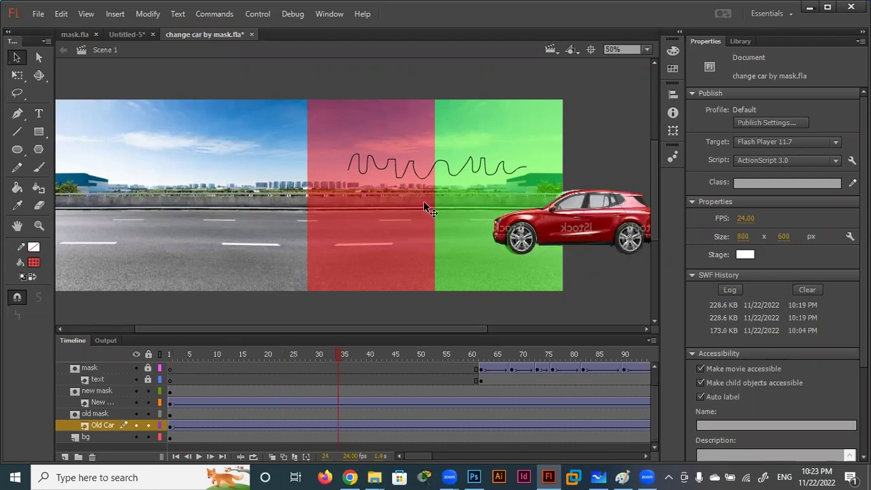
click(136, 390)
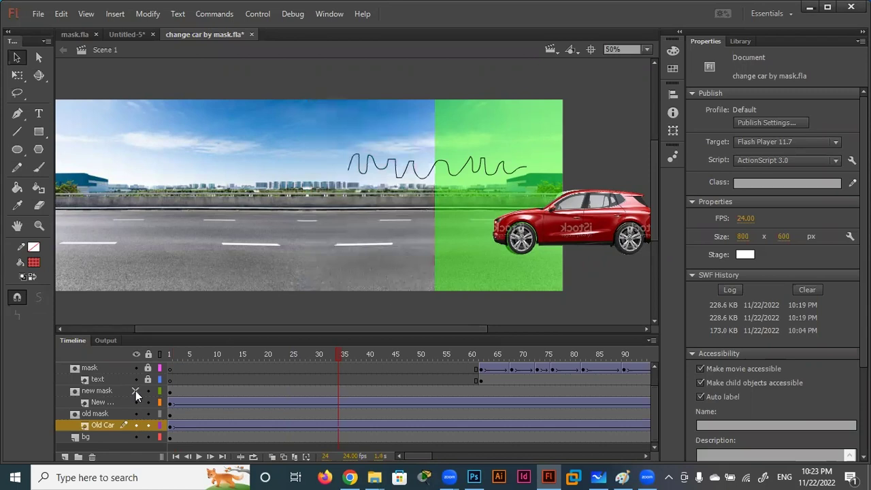
click(135, 391)
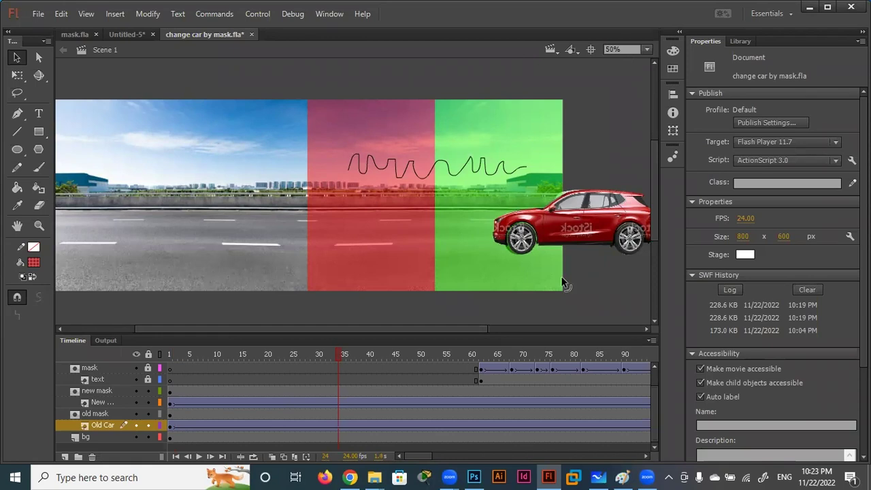
click(290, 356)
click(372, 356)
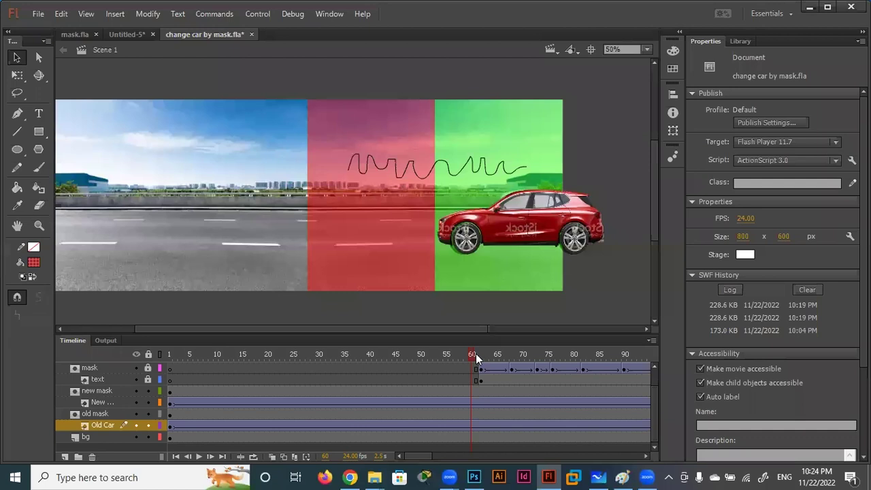
drag(474, 353, 480, 354)
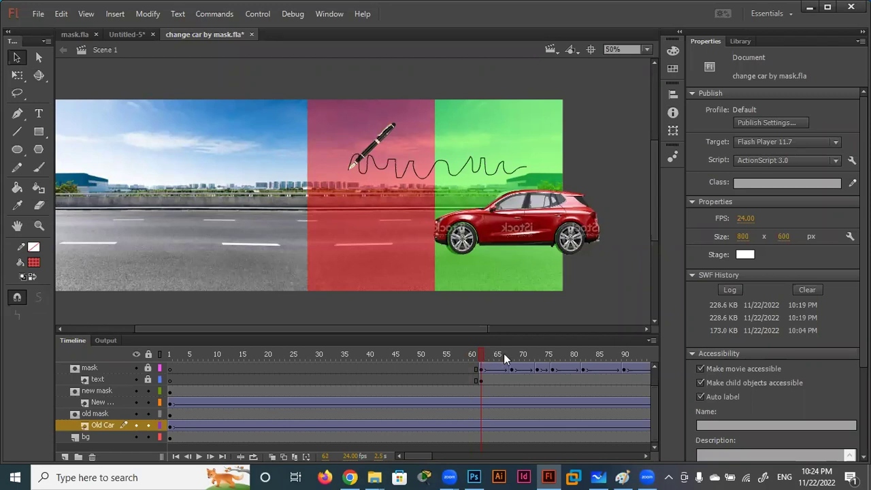
click(505, 354)
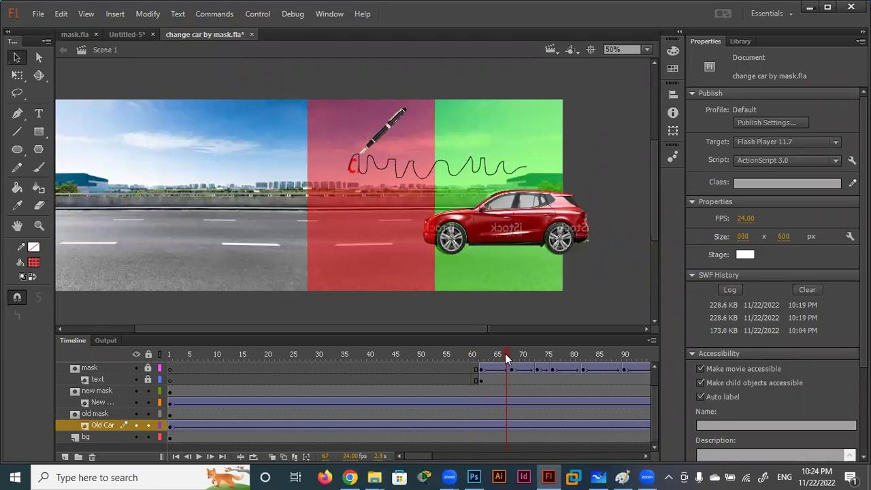
drag(505, 353, 662, 354)
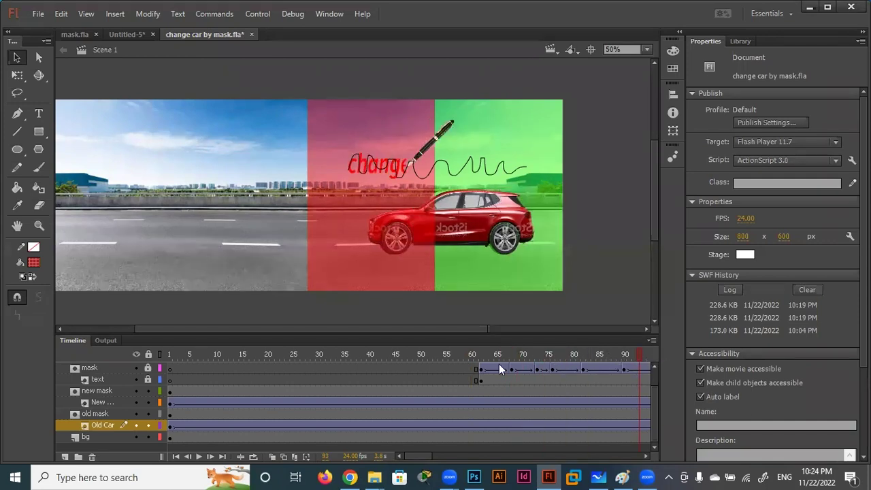
key(Return)
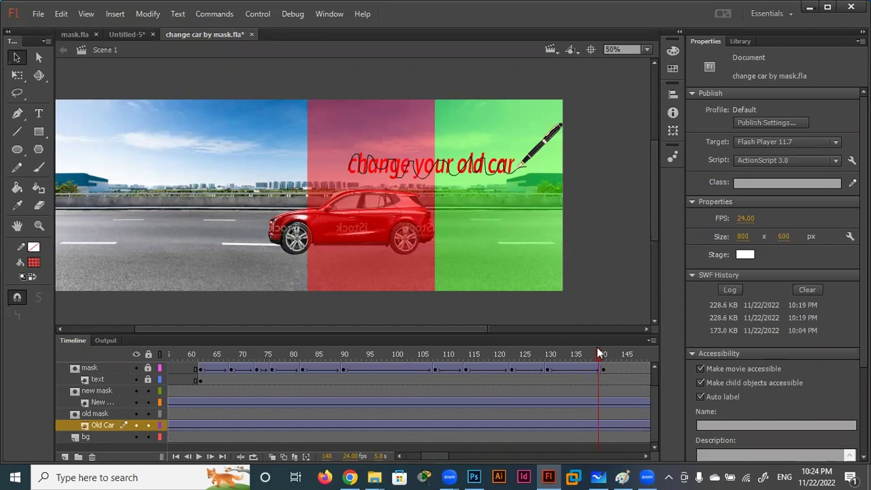
drag(166, 354, 96, 385)
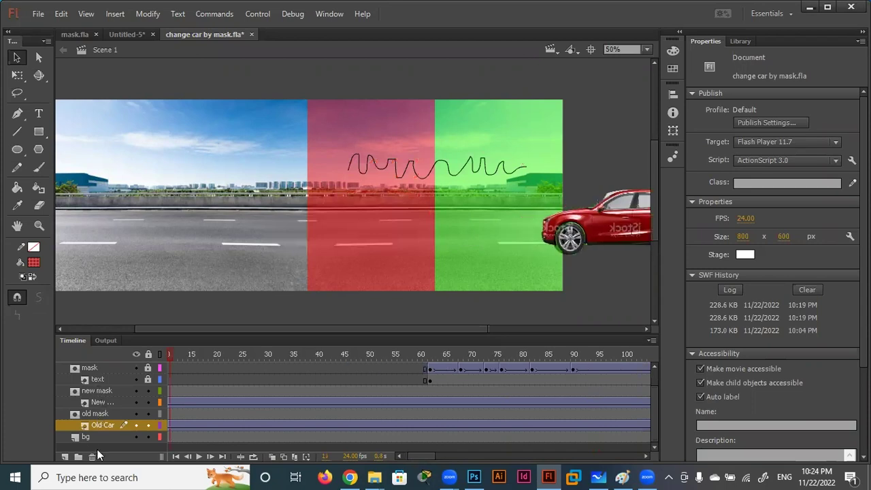
- Hide the guide and pen layers and scrub ahead to frame 65
scroll(279, 397, up, 2)
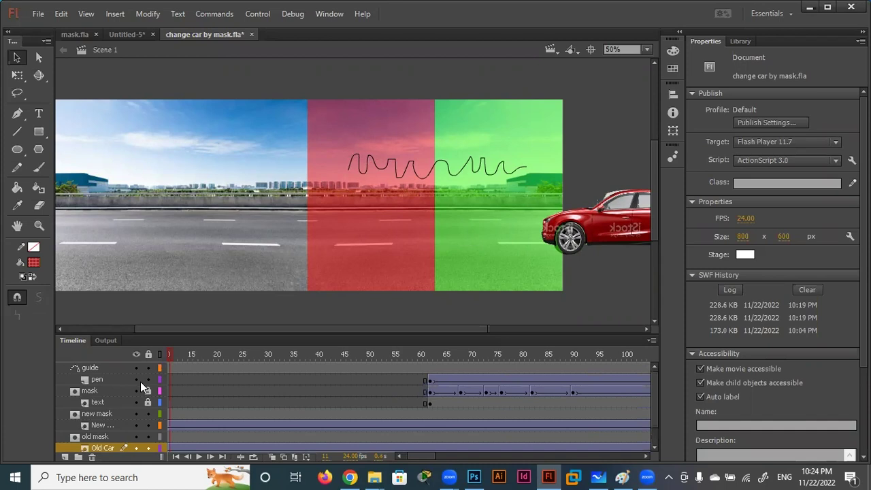
drag(137, 379, 135, 368)
click(174, 350)
drag(258, 352, 430, 359)
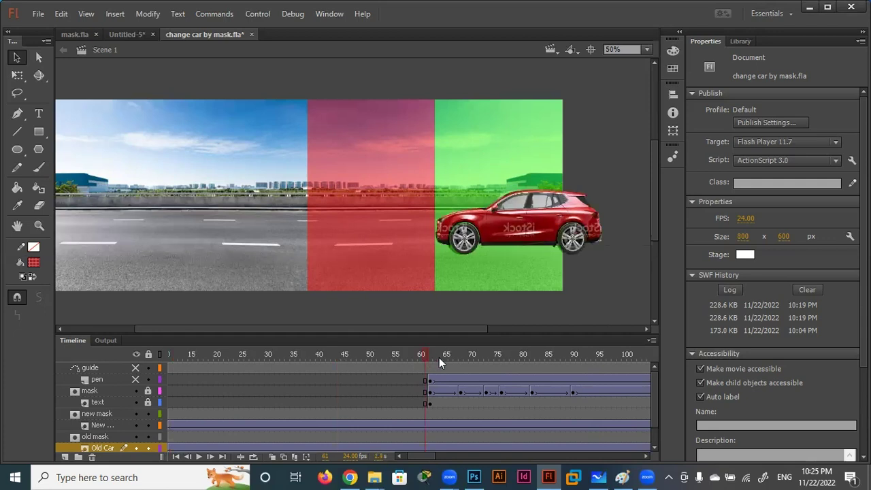
click(446, 358)
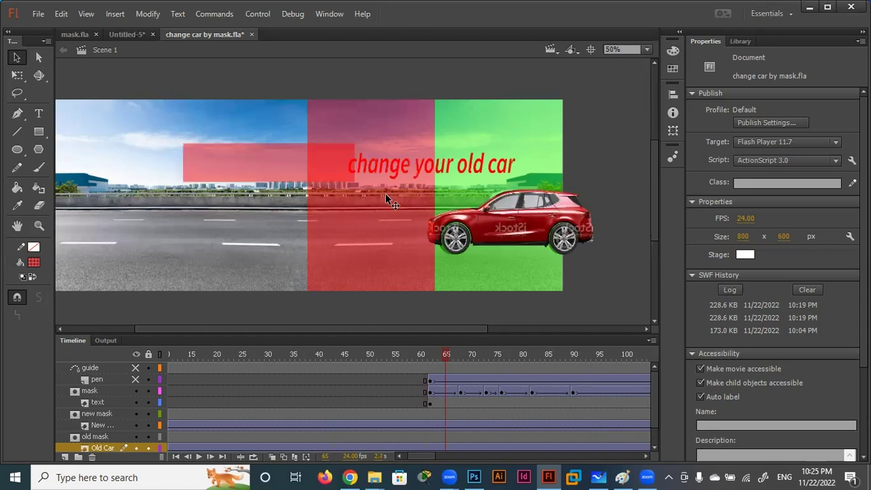
- Review the animation from frame 62 through frame 133, then select the guide layer
mouse_move(436, 355)
mouse_down()
mouse_move(430, 351)
mouse_move(467, 351)
mouse_up()
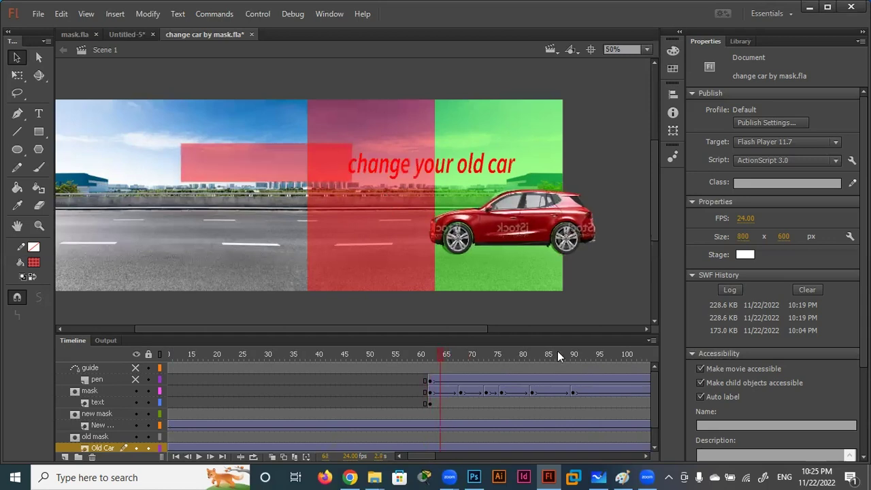
drag(557, 351, 578, 362)
click(429, 366)
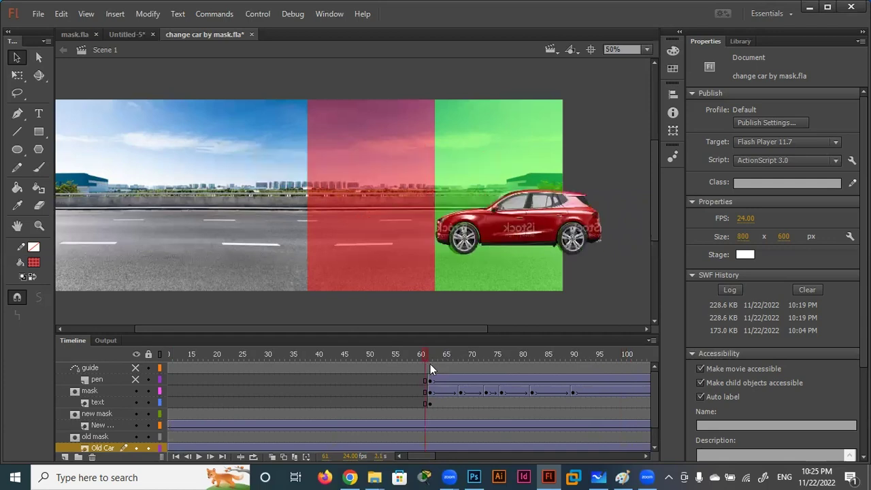
click(430, 364)
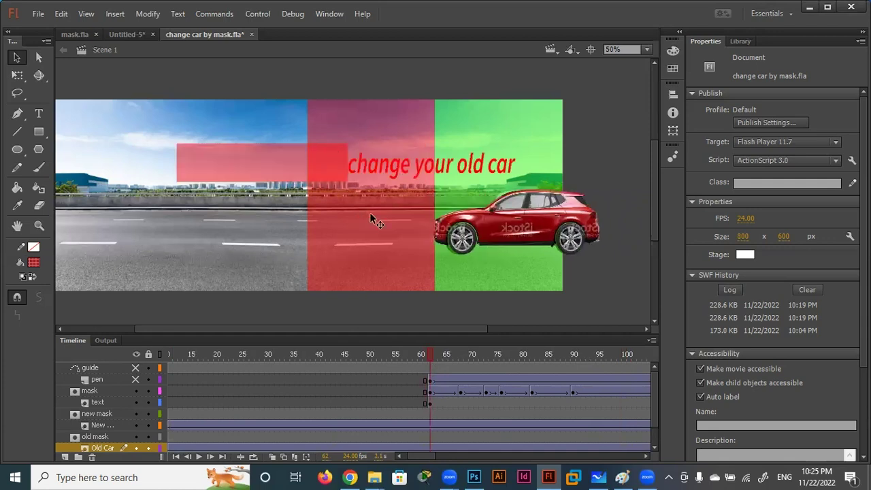
key(Return)
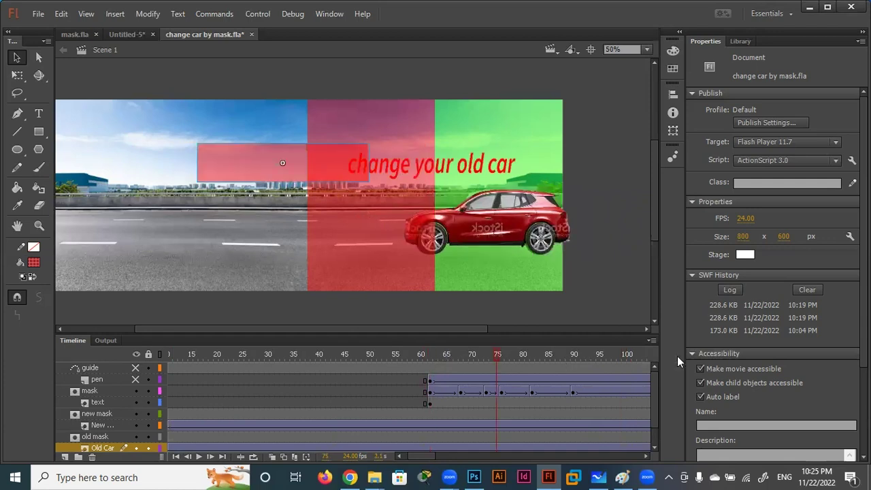
click(281, 364)
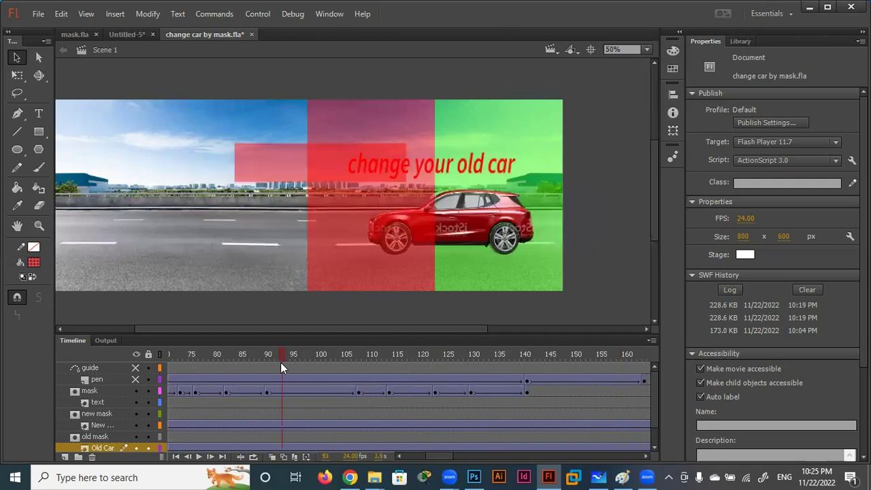
click(490, 367)
click(399, 367)
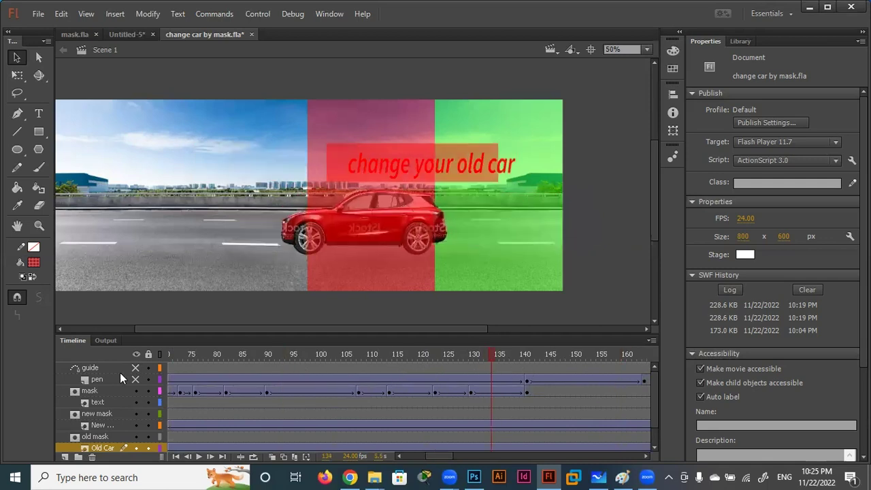
click(106, 369)
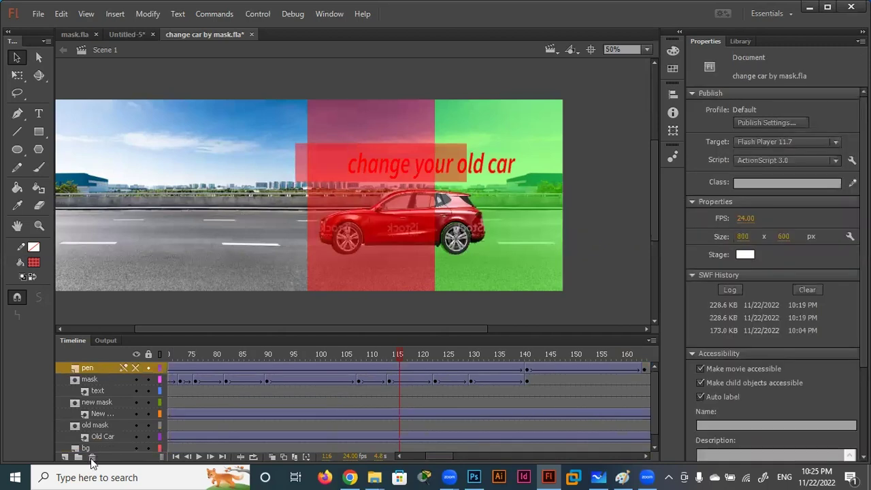
- Delete the pen layer and run the movie as a test with Ctrl+Enter
click(93, 457)
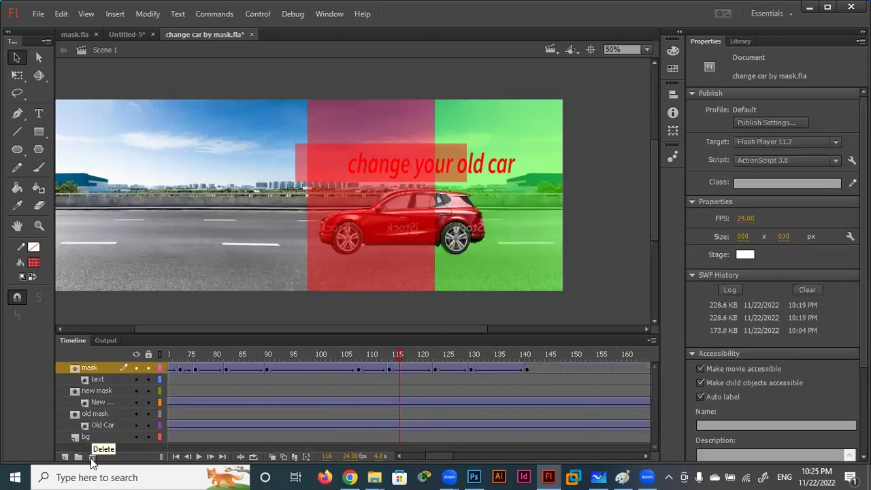
key(ctrl+Return)
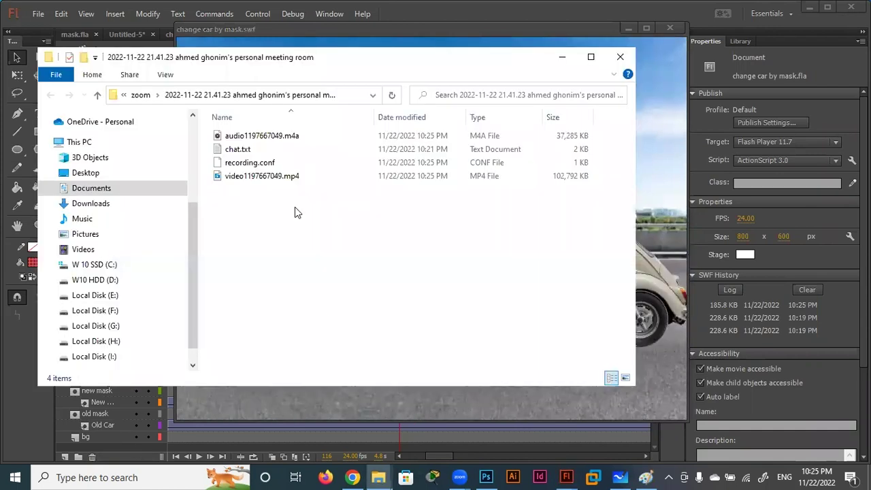
- Close the file browser and test movie, then undo three times to restore the guide and pen layers
click(620, 57)
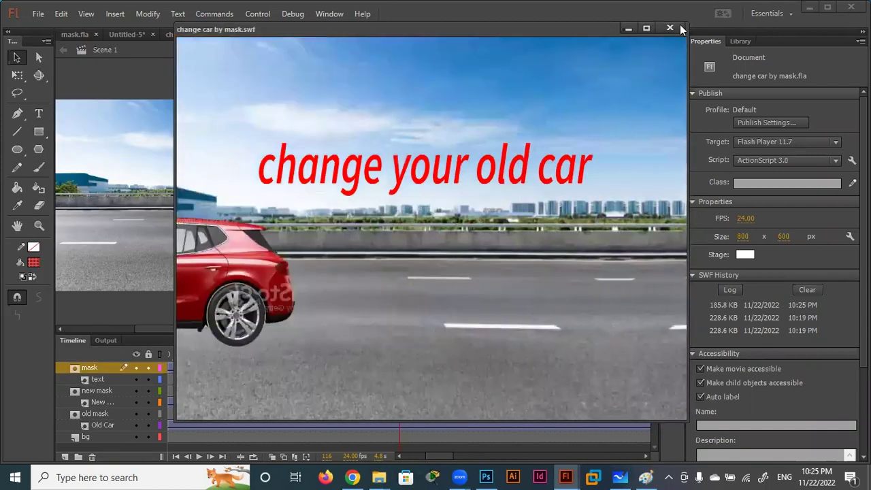
key(ctrl+w)
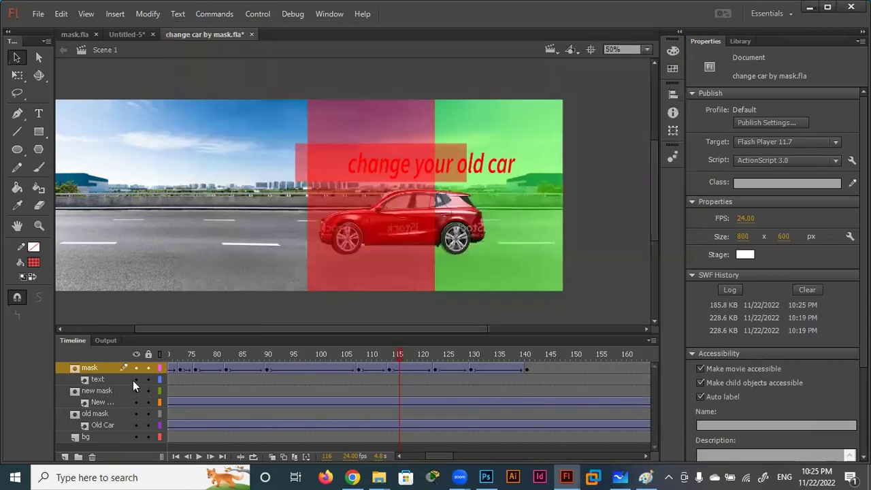
key(ctrl+z)
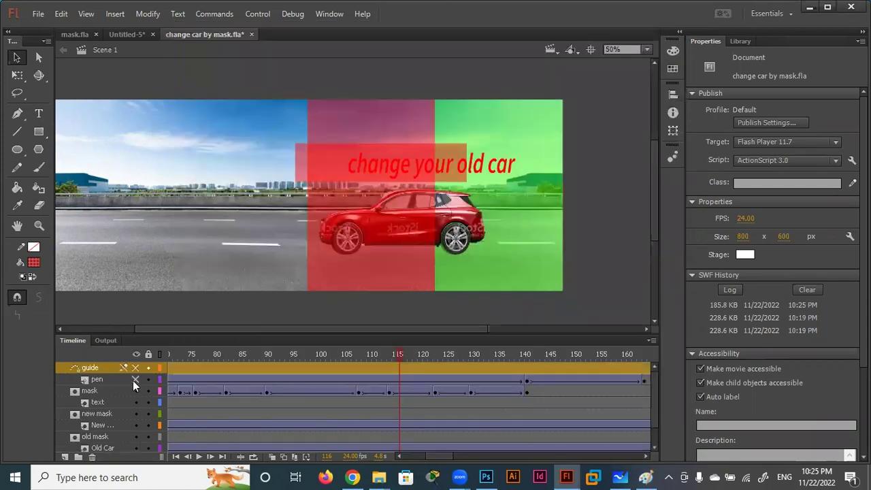
key(ctrl+z)
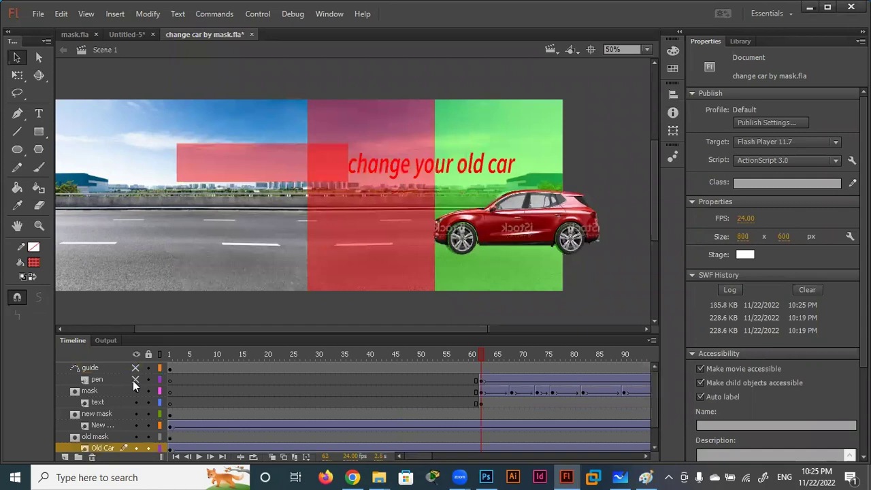
key(ctrl+z)
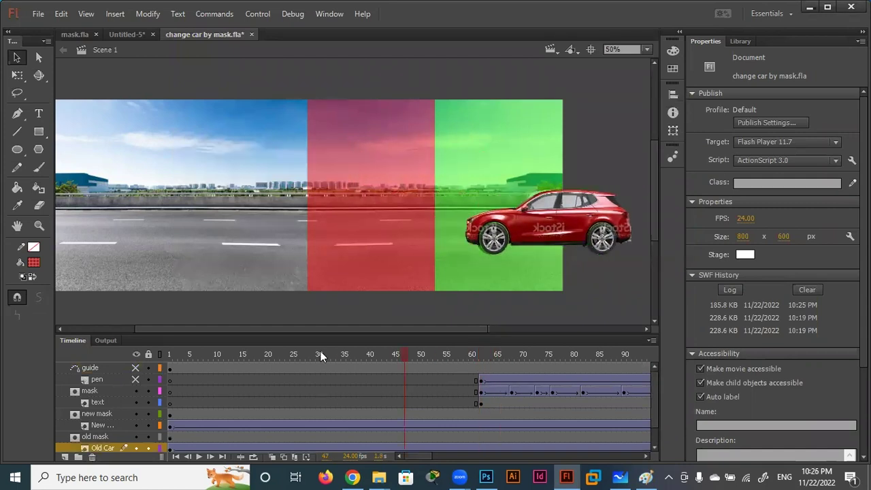
- Scrub from frame 1 to frame 70 and keep the pen layer attached to the guide path
drag(496, 355, 106, 351)
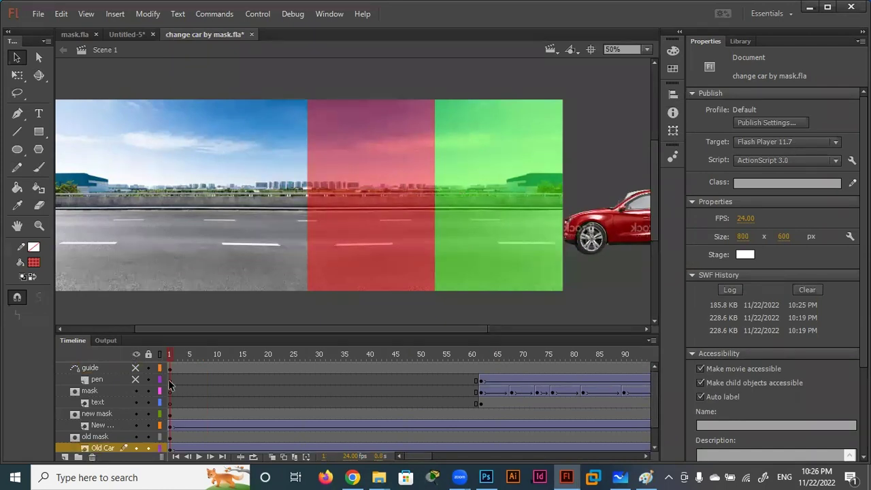
drag(350, 356, 479, 363)
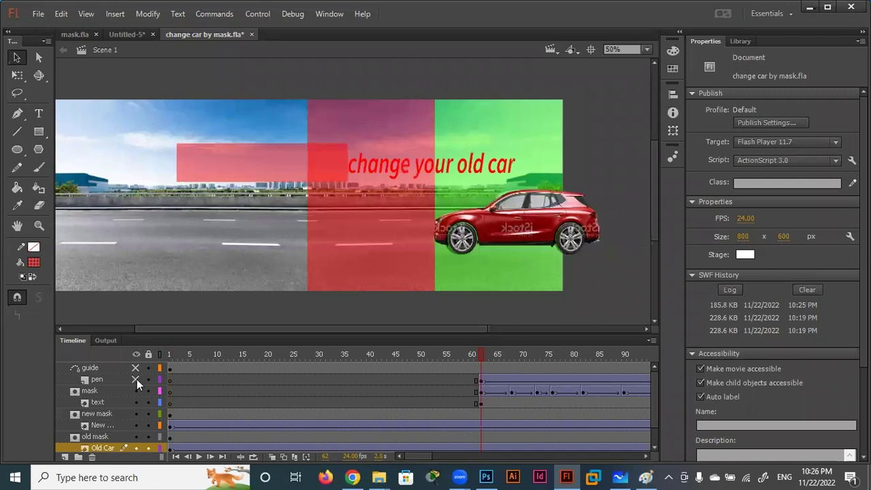
mouse_move(476, 355)
mouse_down()
mouse_move(607, 353)
mouse_move(487, 366)
mouse_up()
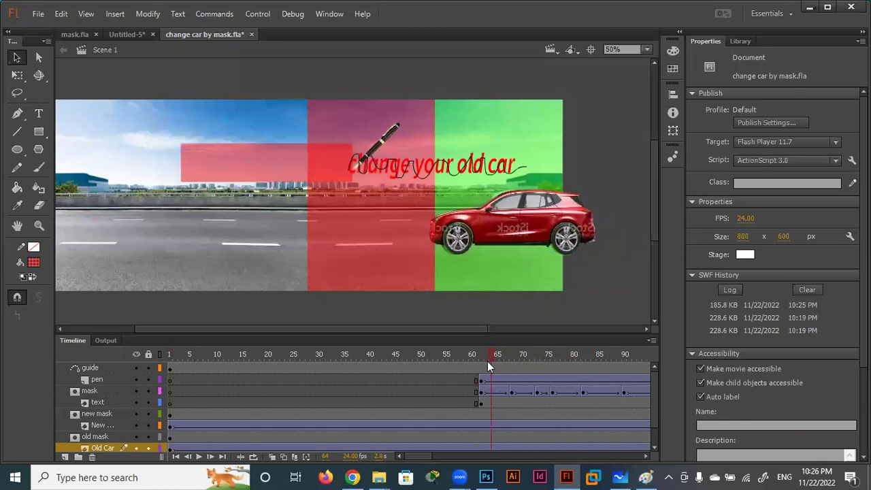
click(88, 380)
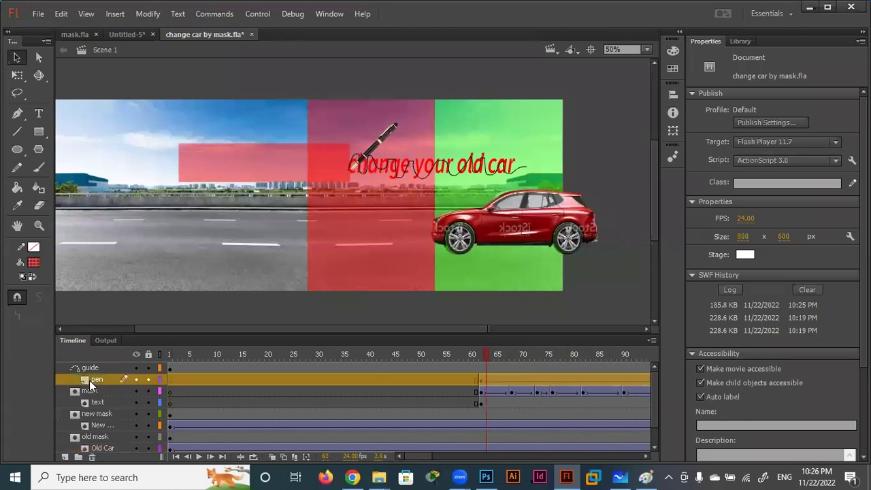
drag(74, 380, 81, 371)
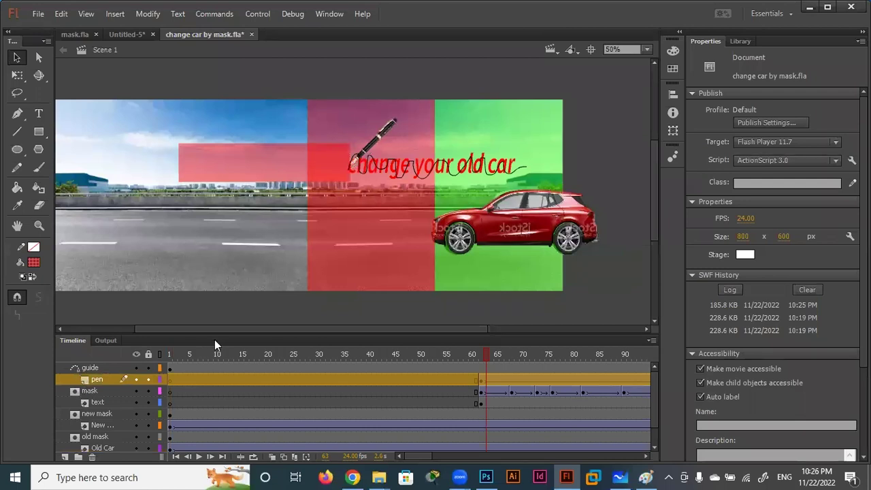
- Scrub through the pen and car animation up to frame 118, then test the movie
drag(483, 354, 579, 355)
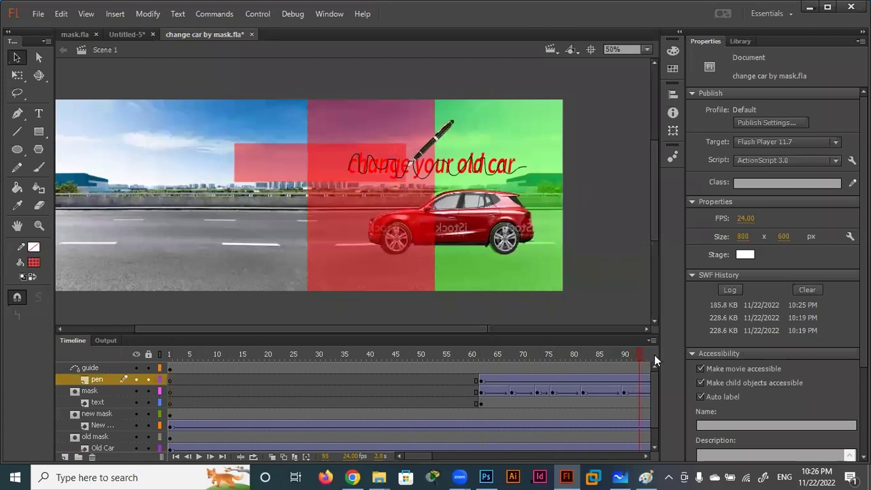
drag(654, 355, 449, 362)
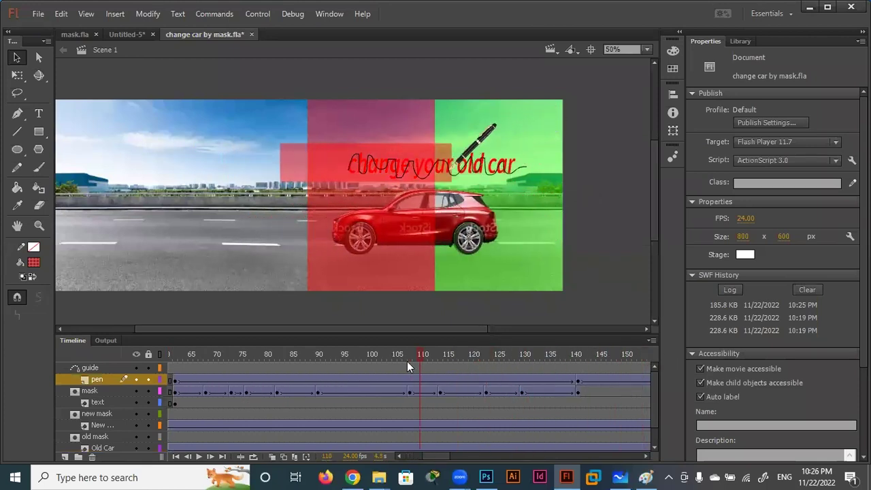
drag(192, 361, 175, 360)
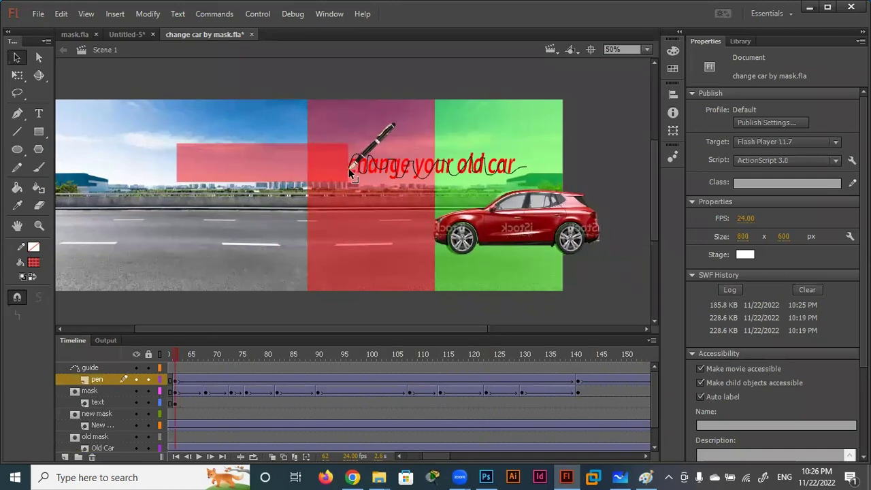
drag(175, 350, 193, 353)
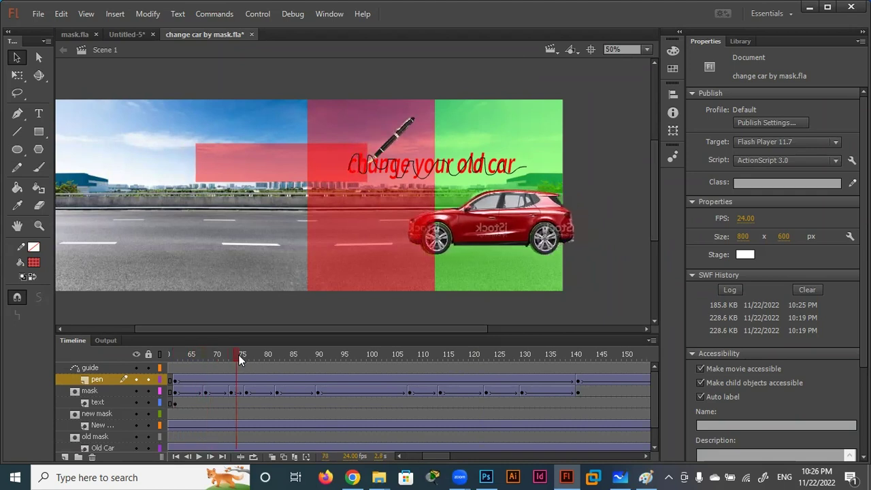
key(ctrl+Return)
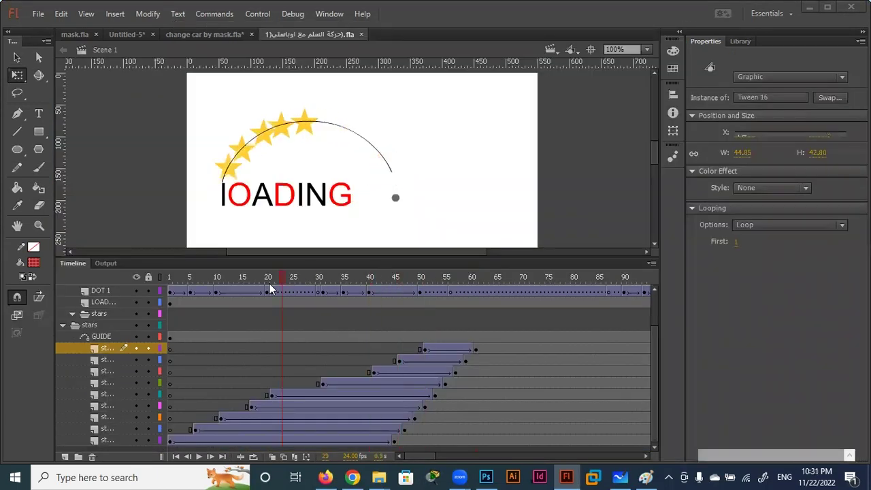
- Scrub through the LOADING animation of stars travelling along the arc guide
drag(167, 297, 474, 304)
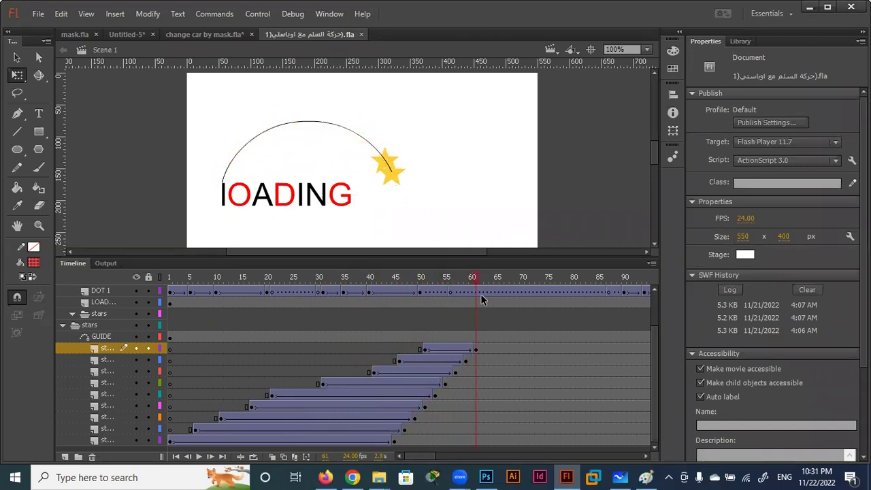
- Move the top star's frame-61 end point to the arc start beside LOADING
click(471, 280)
drag(471, 280, 478, 281)
click(475, 350)
drag(395, 165, 239, 166)
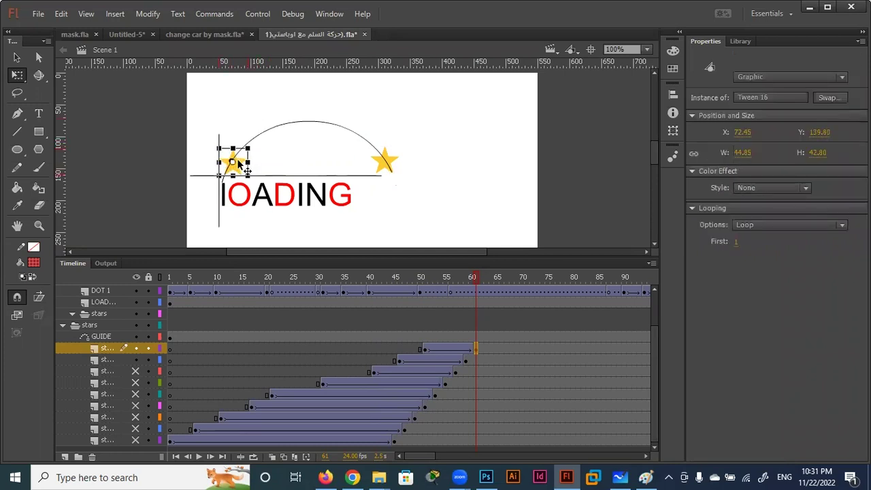
drag(240, 166, 238, 166)
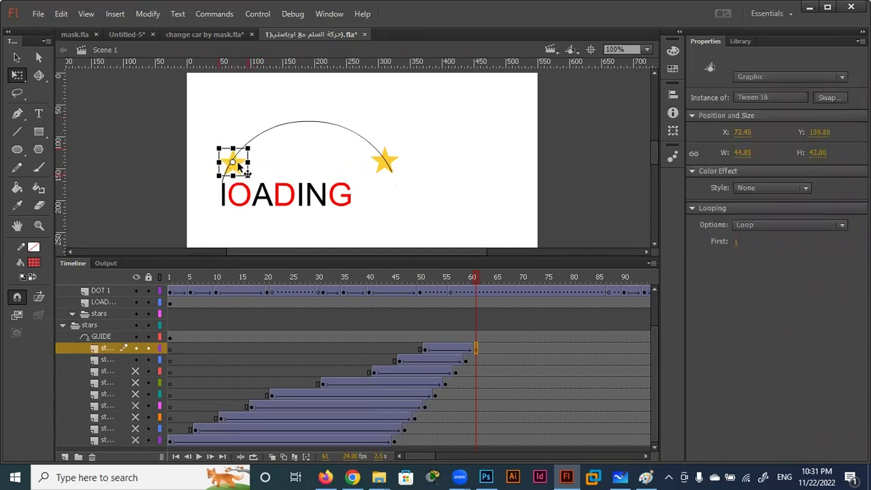
drag(475, 277, 465, 286)
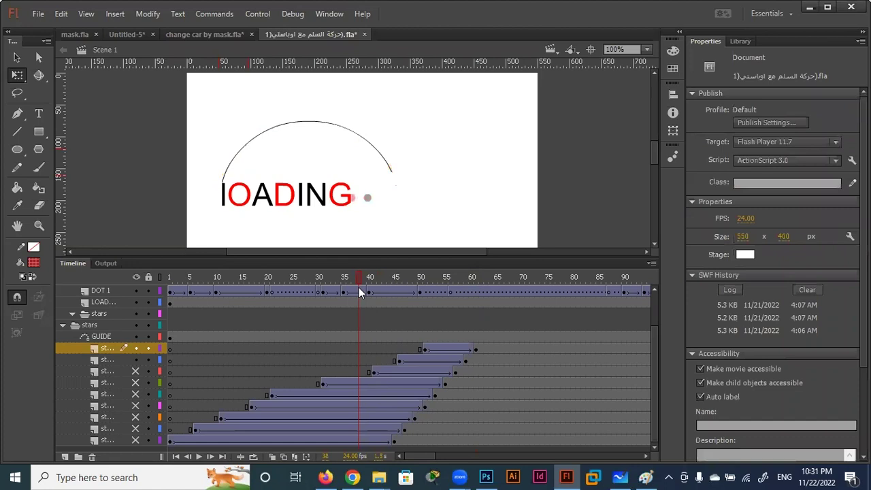
- Slide the end-point stars at frames 59, 57 and 55 leftward along the arc
click(466, 359)
mouse_move(382, 155)
mouse_down()
mouse_move(287, 136)
mouse_move(242, 146)
mouse_move(249, 150)
mouse_up()
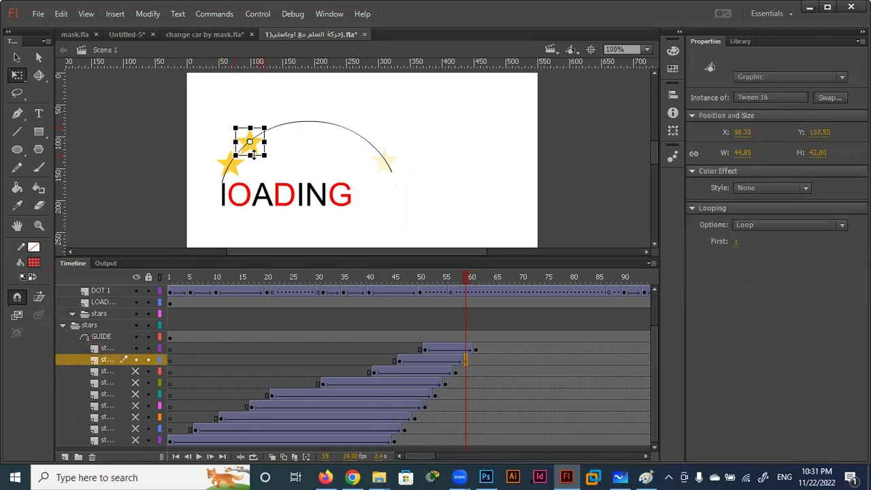
click(455, 371)
click(136, 372)
drag(380, 167, 266, 134)
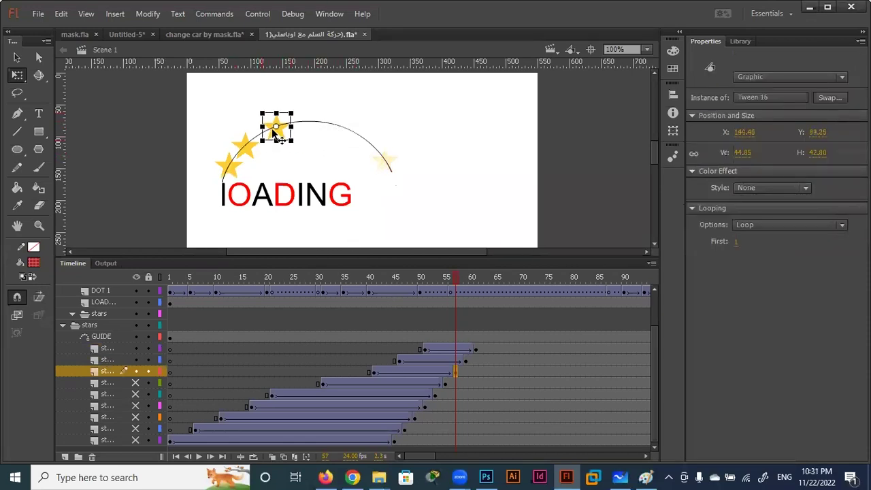
click(444, 382)
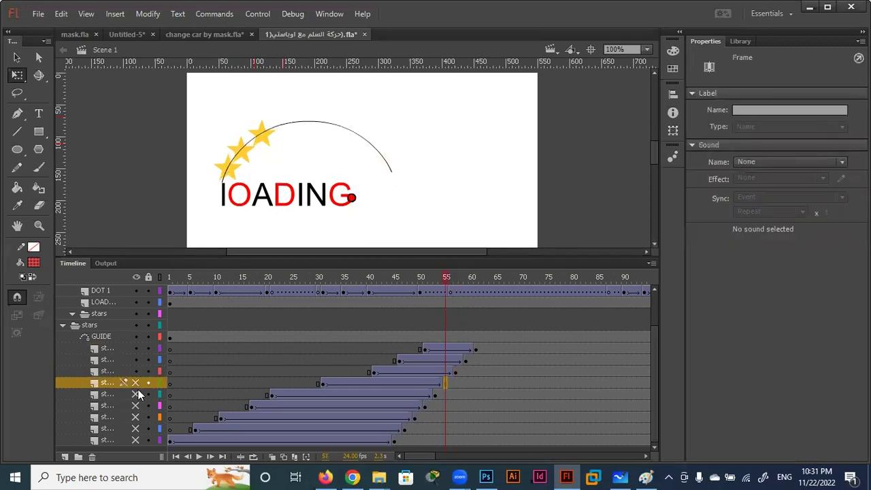
mouse_move(381, 162)
mouse_down()
mouse_move(325, 127)
mouse_move(284, 126)
mouse_up()
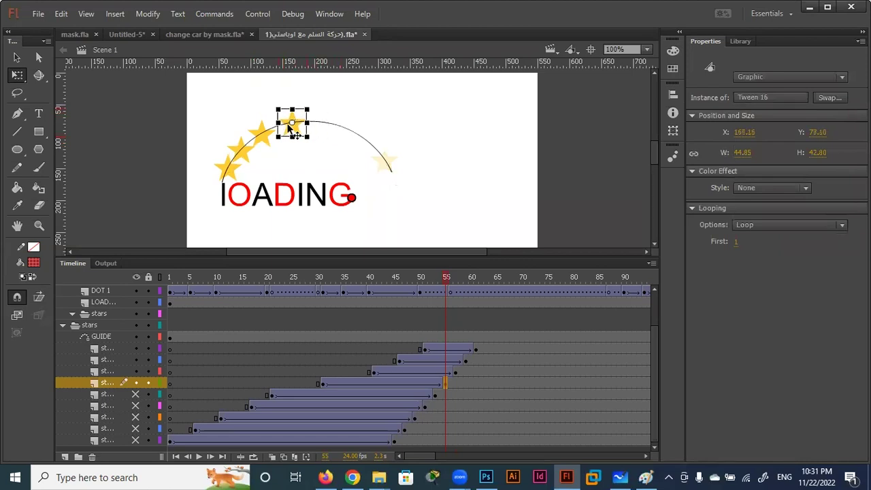
- Show the star layers ending at frames 53, 51 and 49 and space their stars along the arc
click(436, 395)
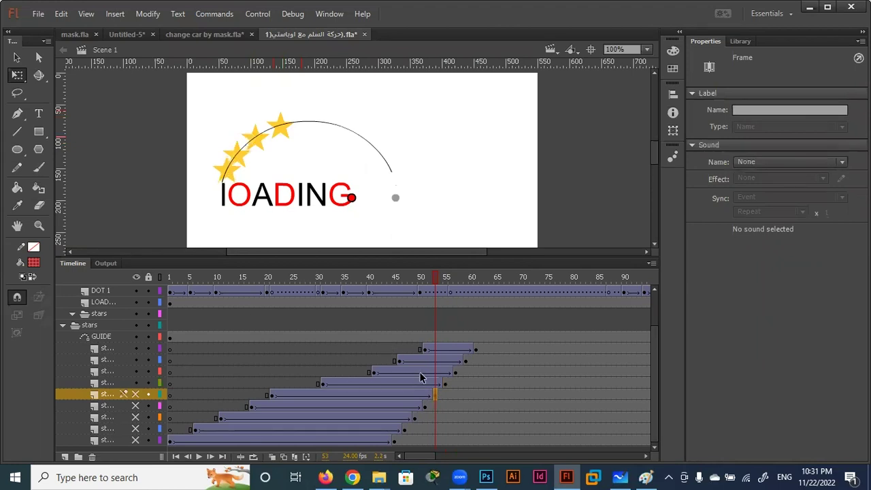
click(134, 395)
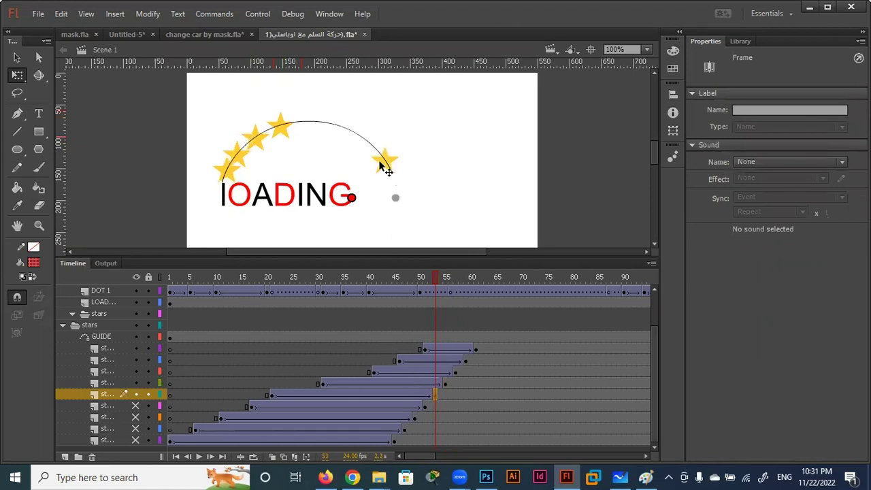
drag(381, 164, 303, 126)
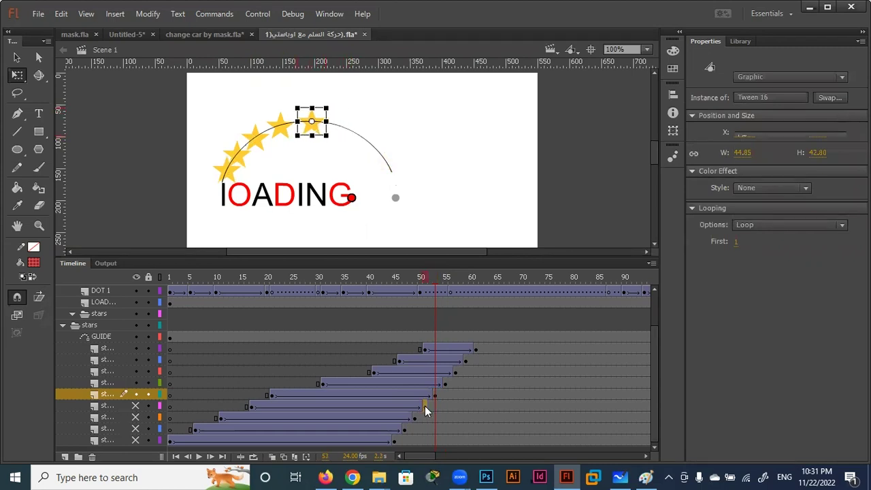
click(424, 406)
click(135, 405)
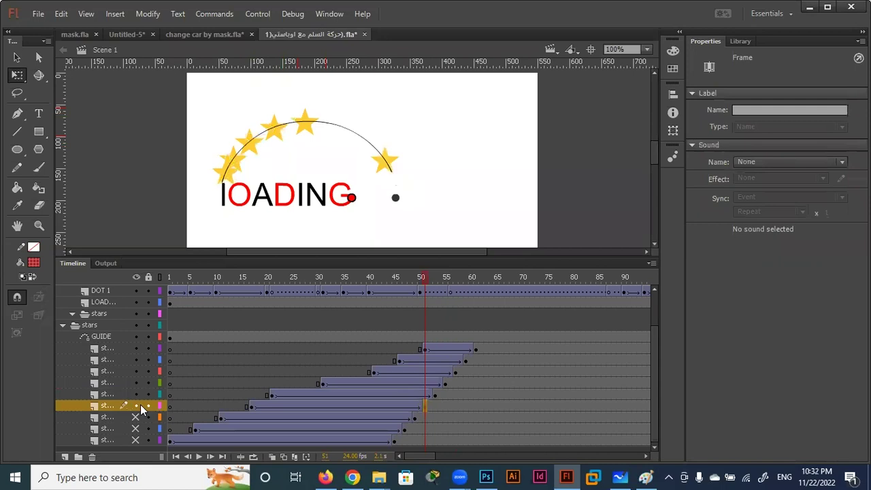
drag(375, 159, 332, 131)
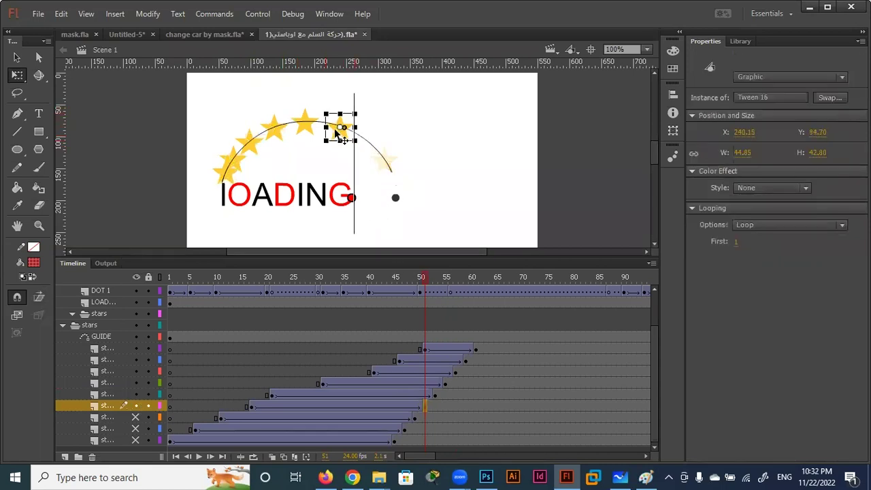
click(413, 417)
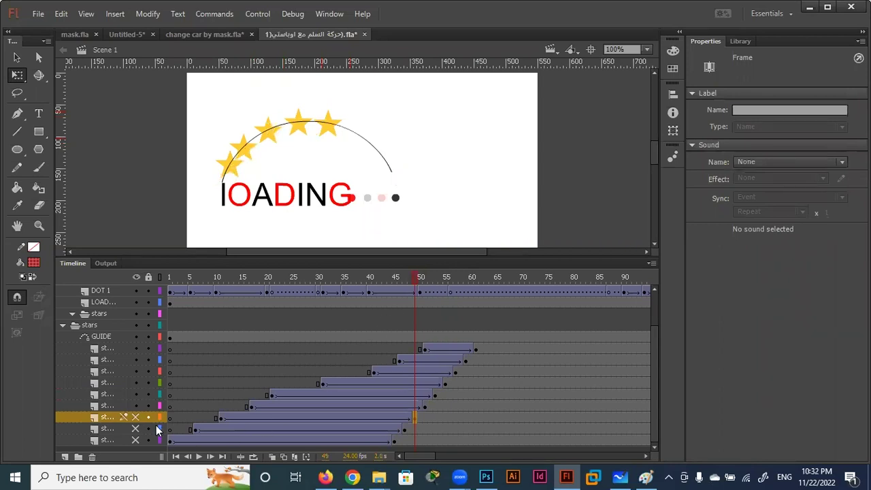
click(135, 417)
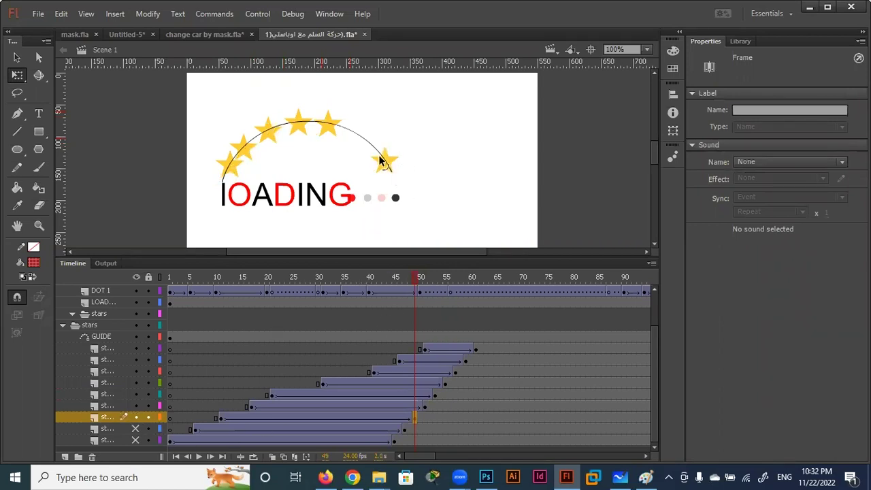
mouse_move(381, 161)
mouse_down()
mouse_move(349, 126)
mouse_move(347, 134)
mouse_up()
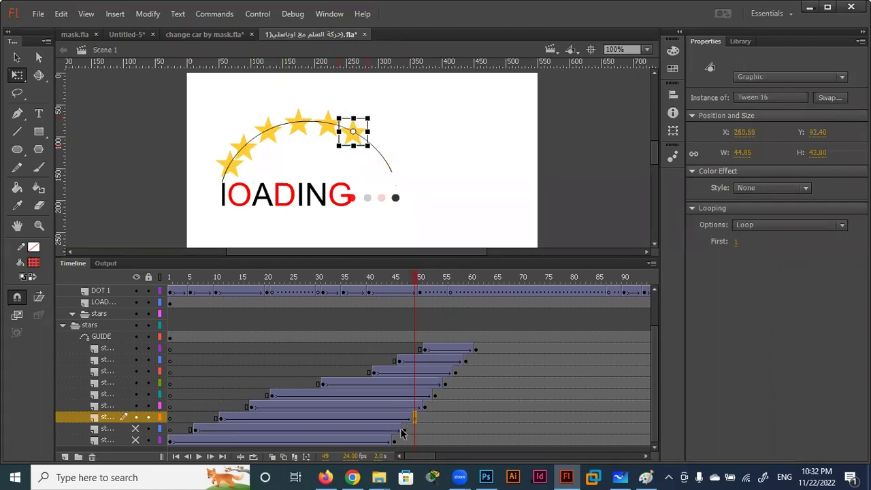
- Show the frame 47 and 45 star layers, place their stars near the arc's right end, and replay
click(399, 428)
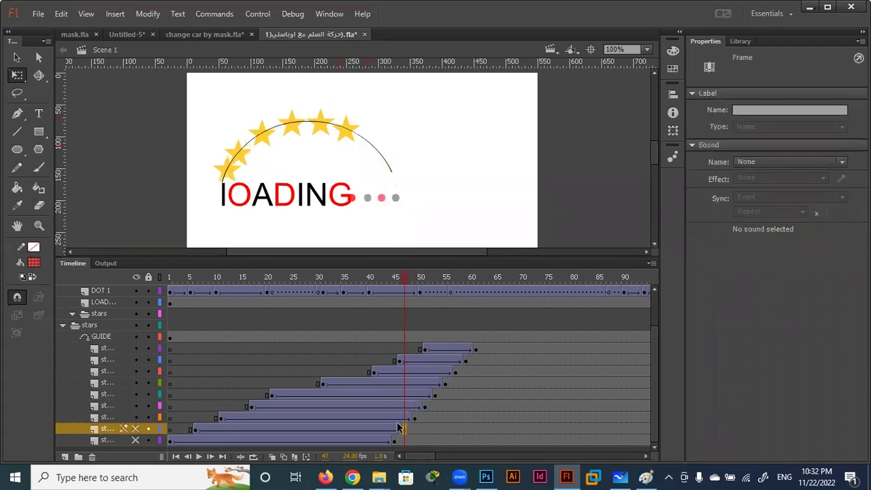
click(138, 427)
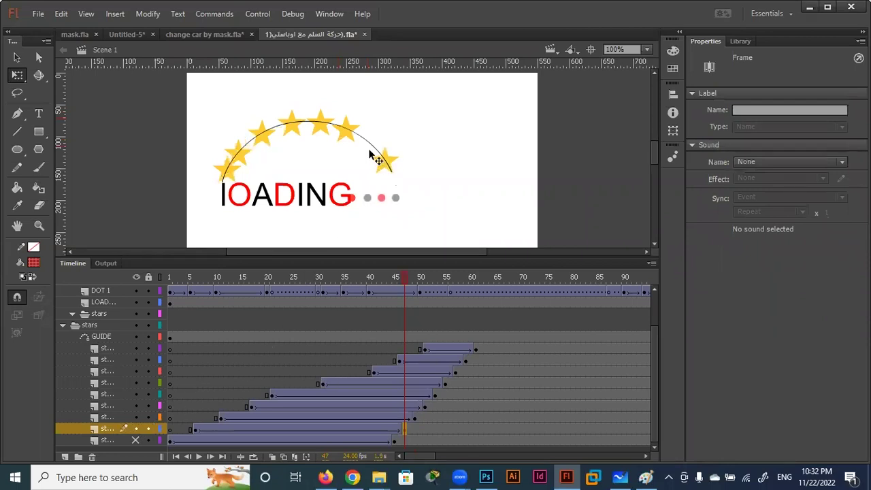
drag(377, 158, 365, 145)
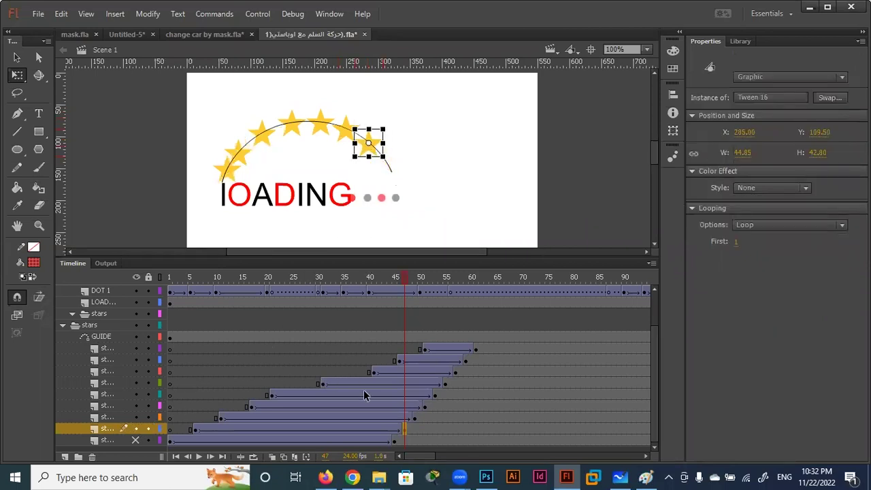
click(395, 440)
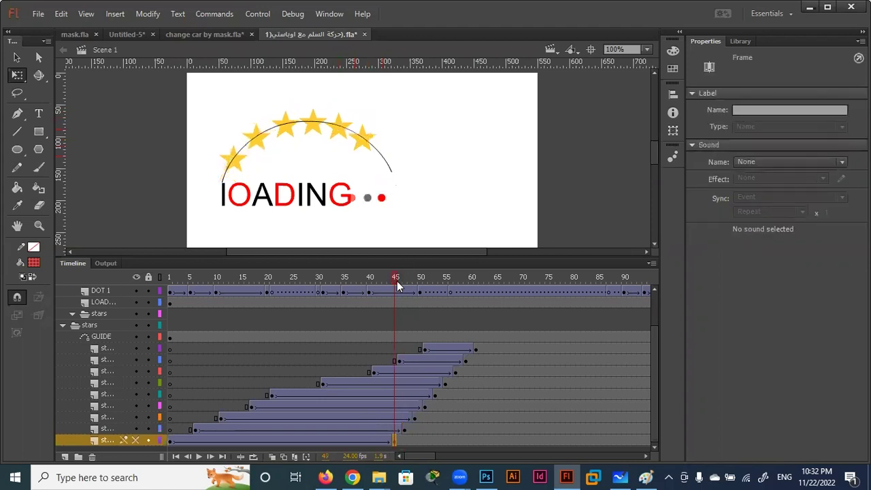
click(135, 440)
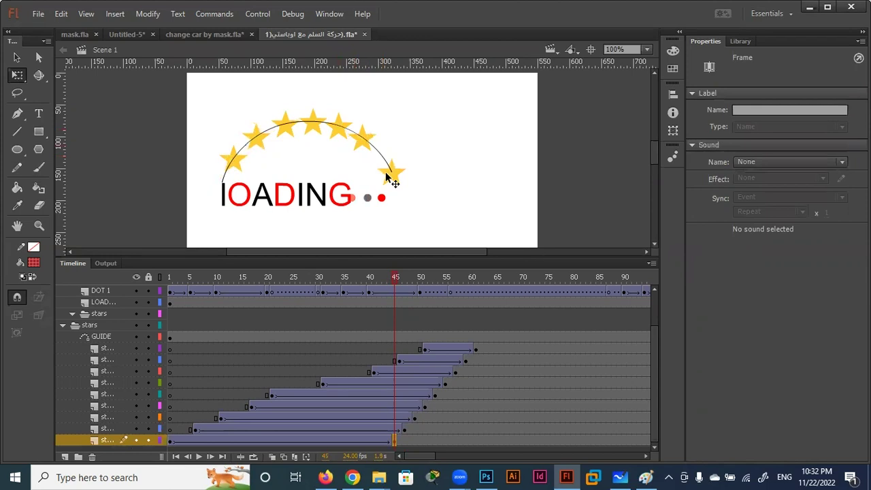
drag(385, 176, 387, 170)
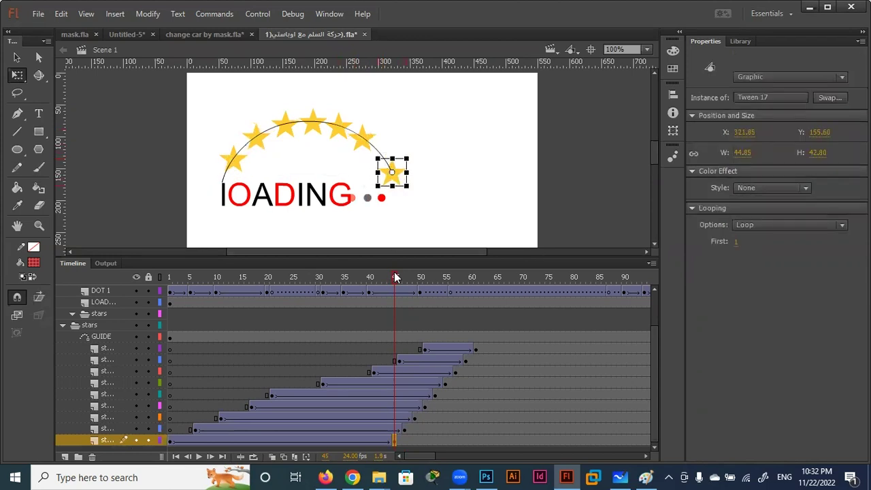
drag(396, 277, 170, 279)
mouse_move(171, 357)
mouse_down()
mouse_move(304, 356)
mouse_move(478, 380)
mouse_up()
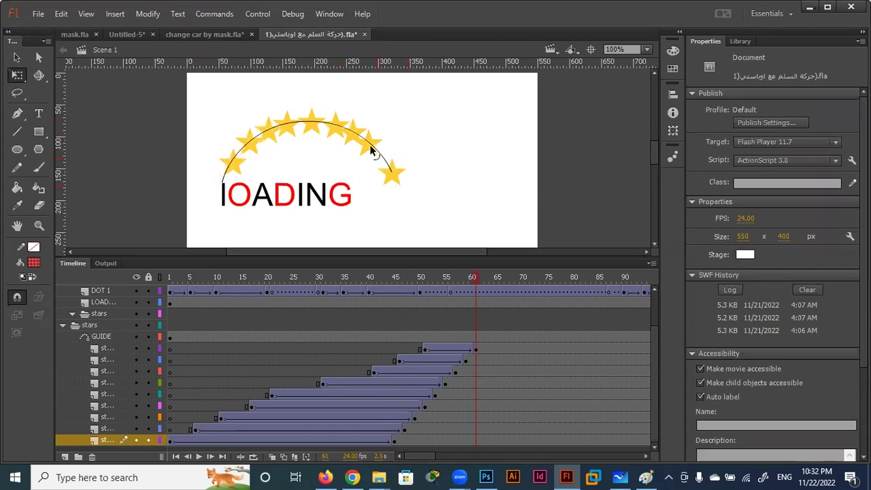
- Nudge the frame-47 star further down the arc, then rewind and check the top star's final frame
click(406, 433)
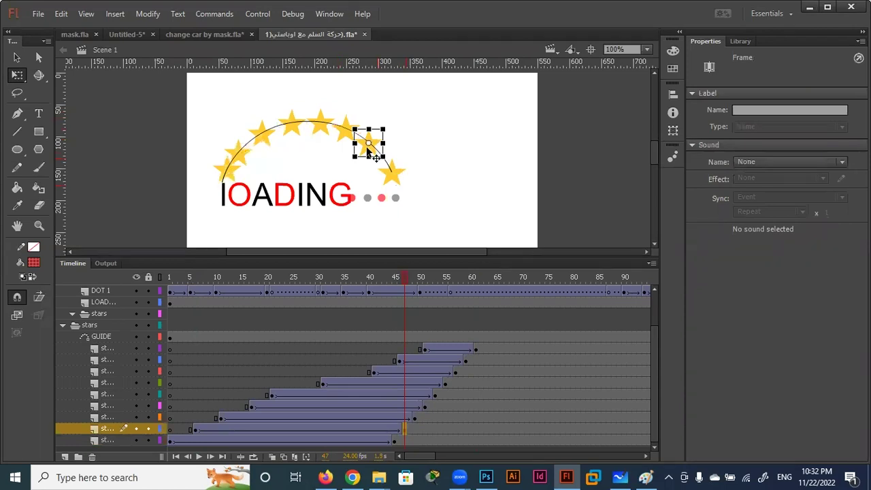
drag(372, 151, 379, 157)
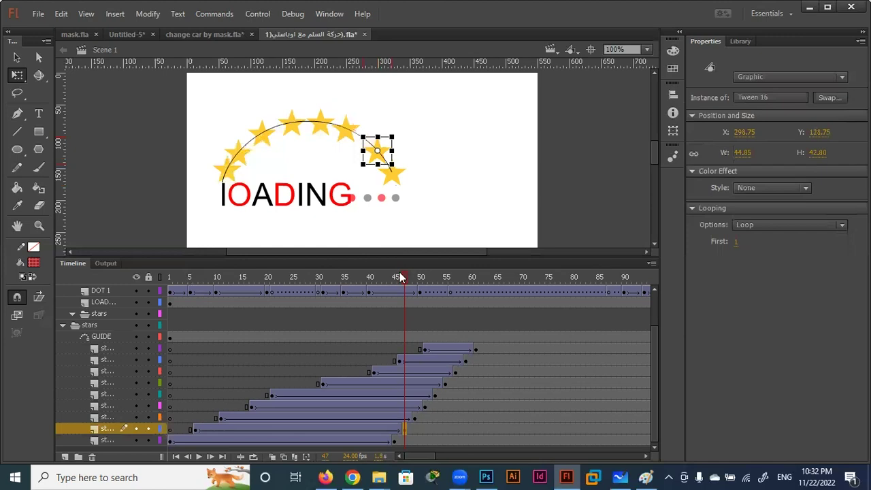
click(415, 417)
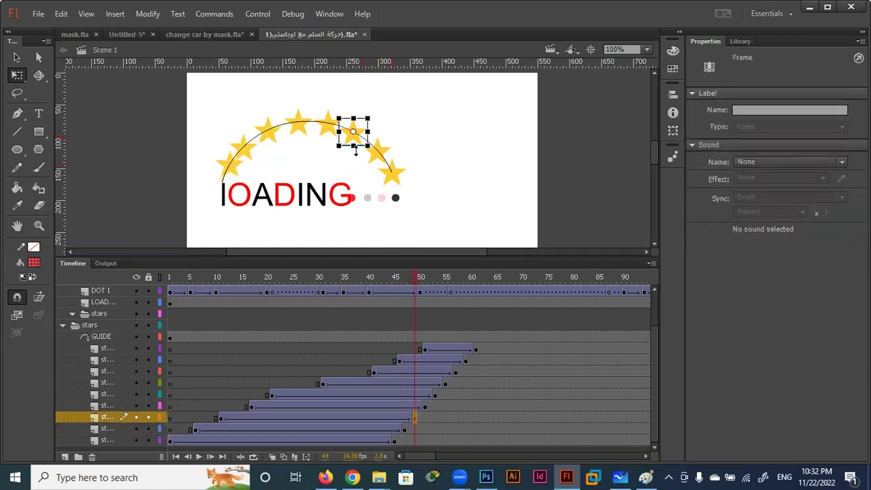
mouse_move(416, 278)
mouse_down()
mouse_move(169, 329)
mouse_move(443, 336)
mouse_move(201, 349)
mouse_move(470, 347)
mouse_up()
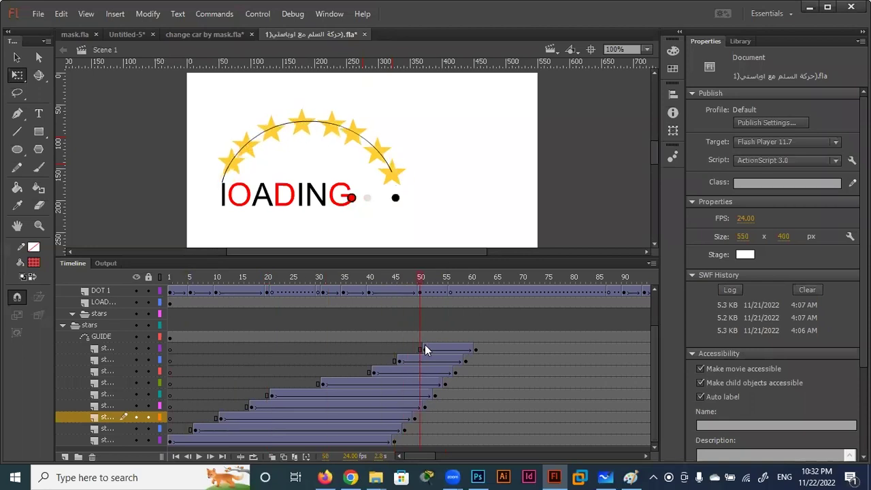
click(476, 349)
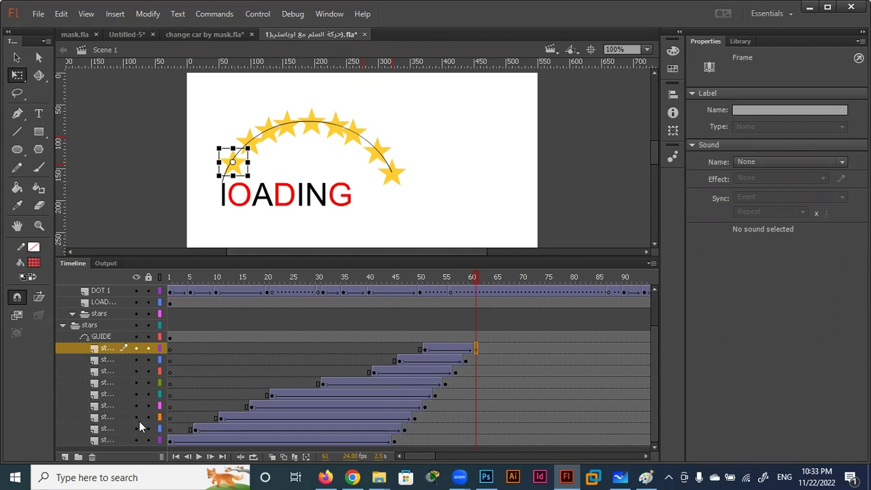
drag(135, 425, 134, 361)
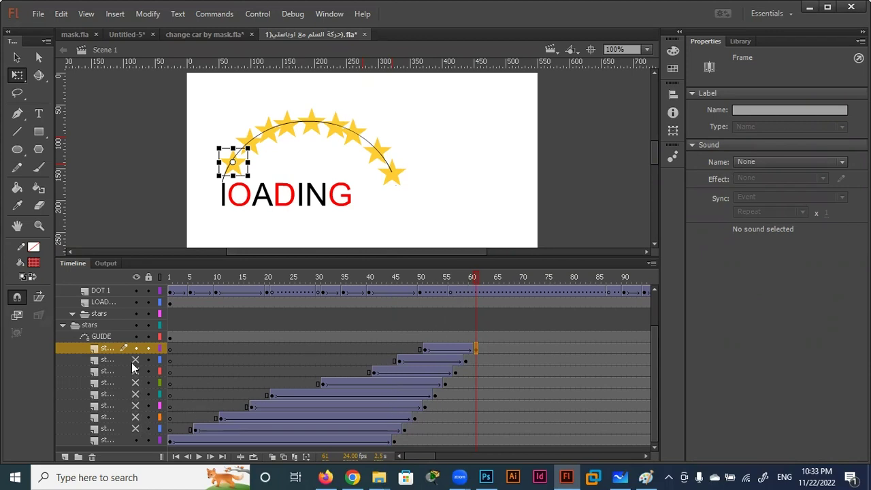
click(170, 441)
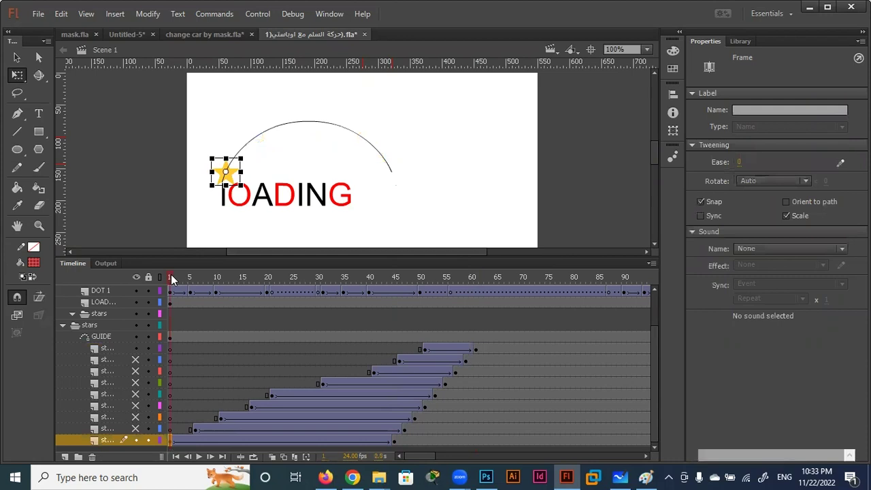
key(Return)
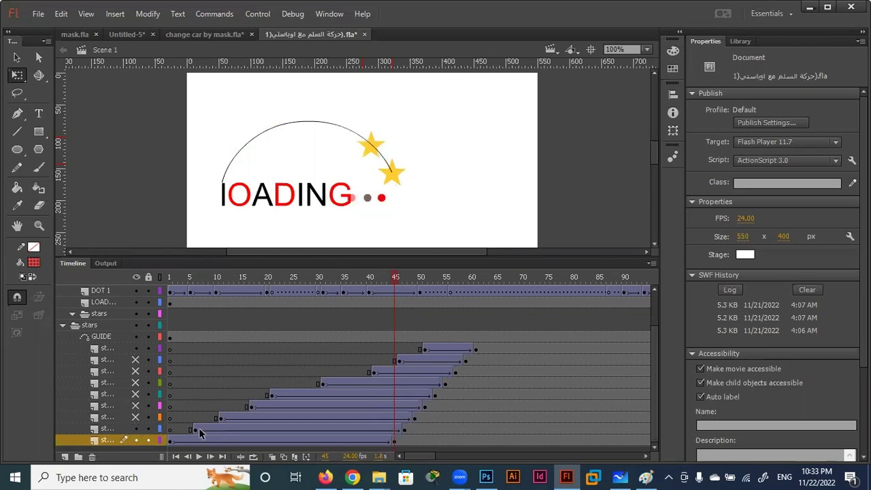
click(405, 429)
click(404, 429)
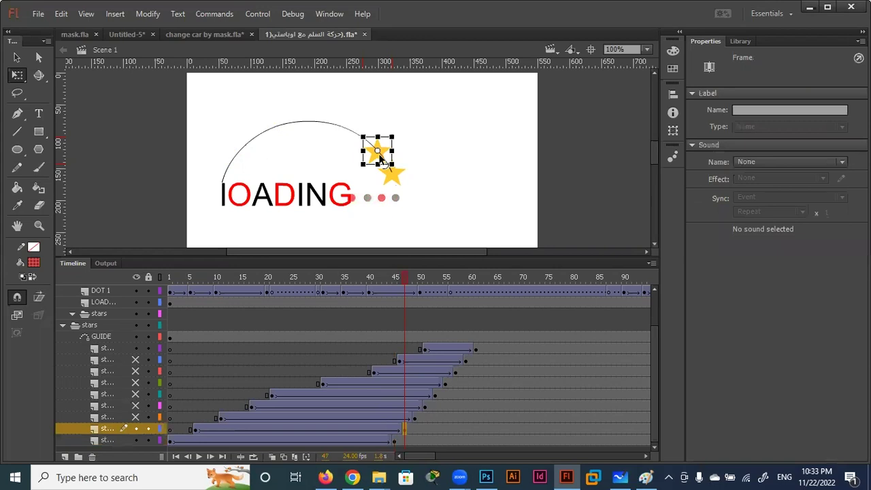
click(414, 417)
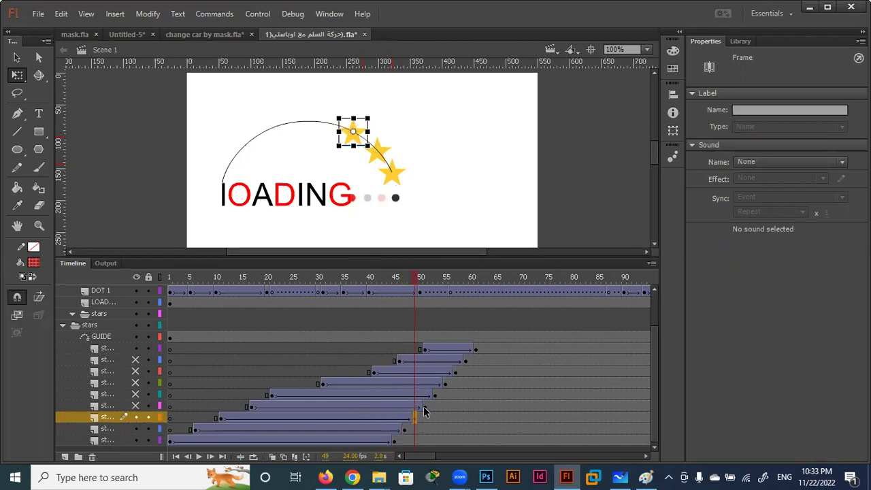
click(424, 406)
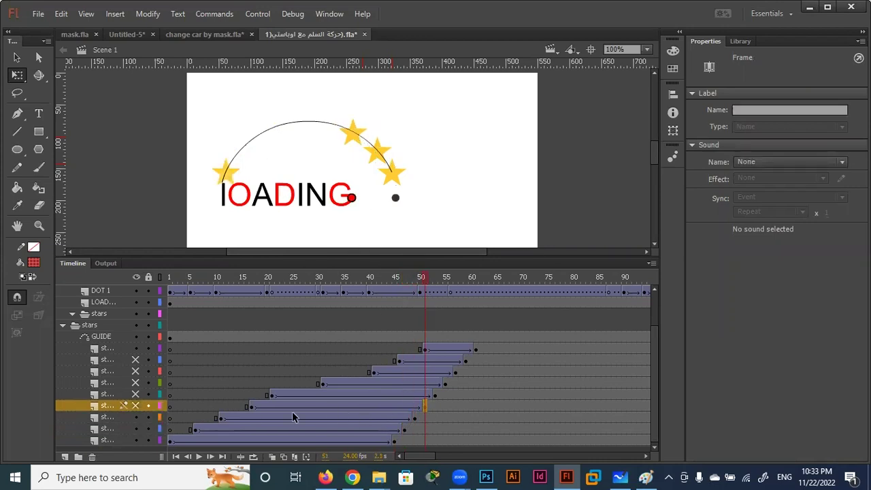
click(135, 405)
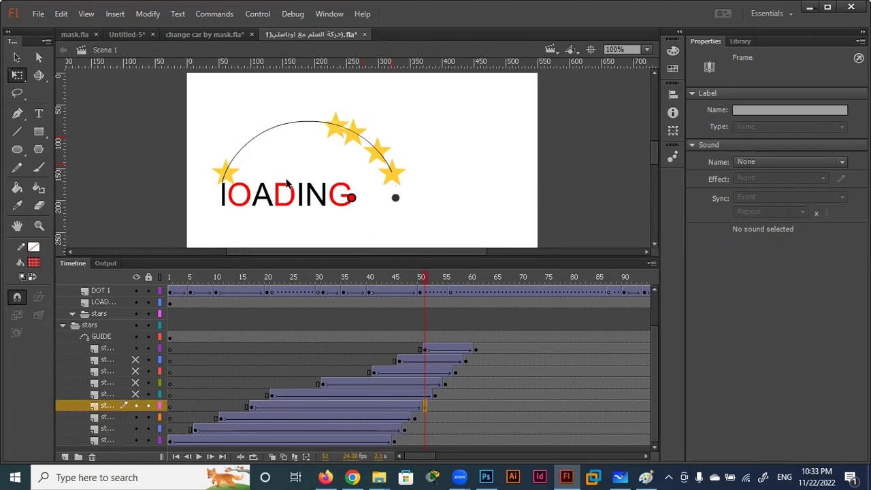
click(436, 395)
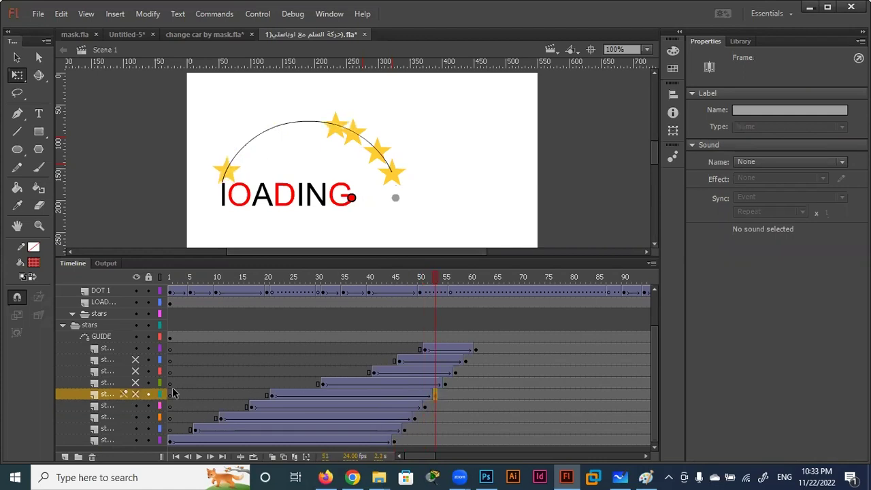
click(136, 394)
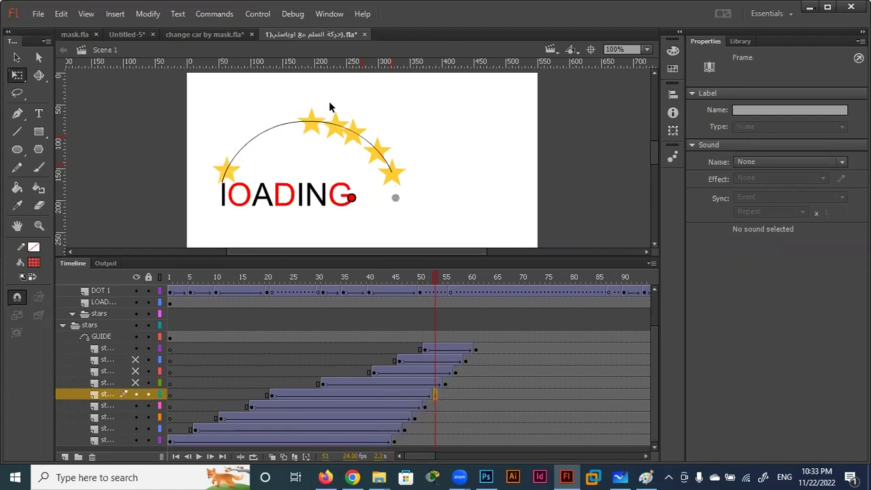
click(454, 371)
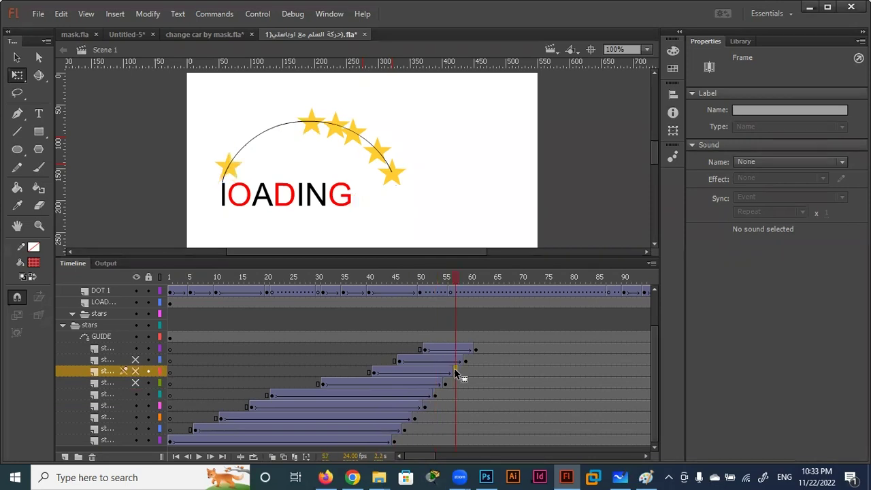
click(135, 382)
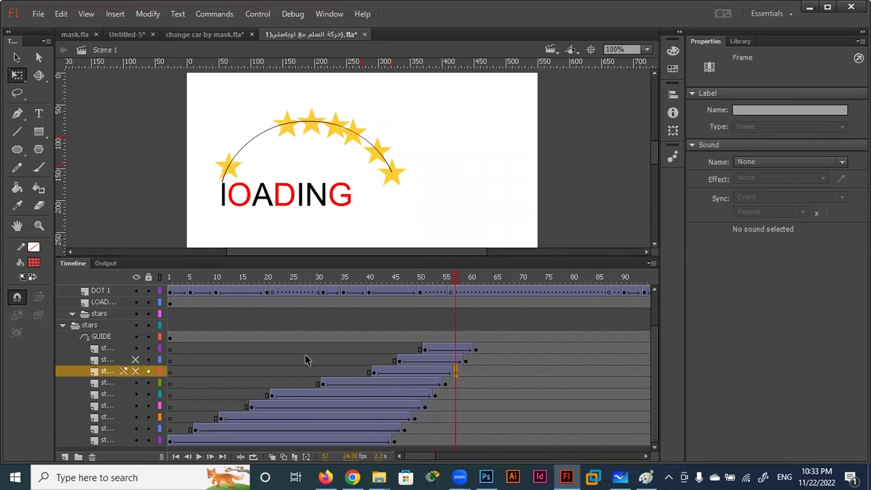
click(134, 370)
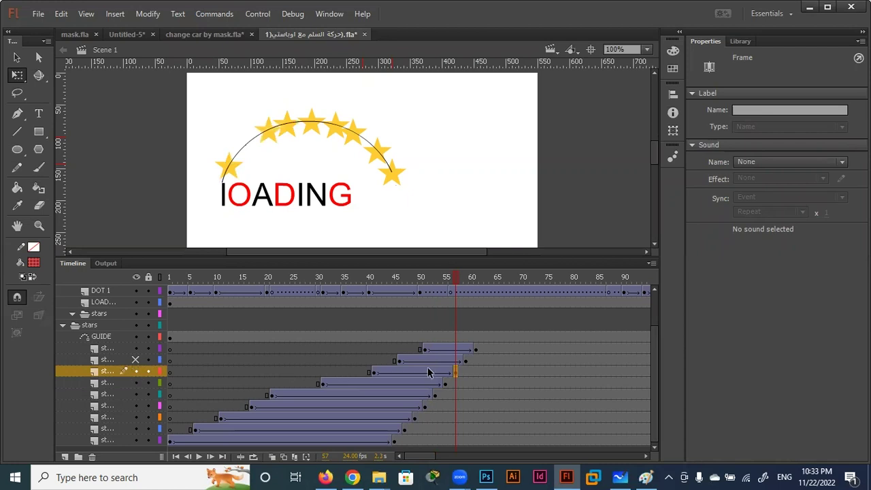
click(134, 360)
click(436, 276)
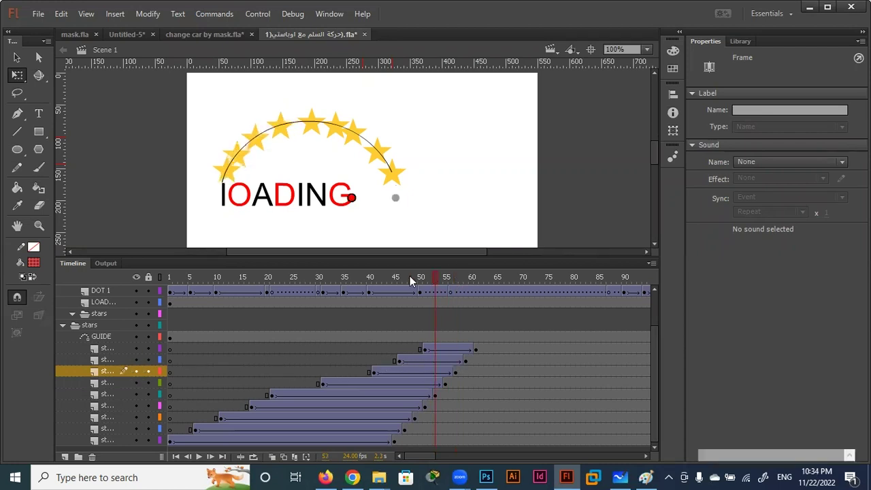
key(Return)
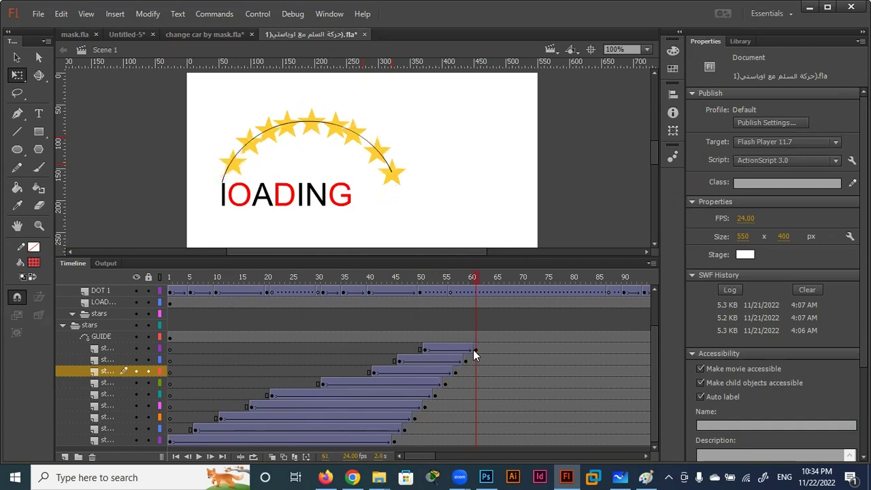
drag(473, 349, 162, 373)
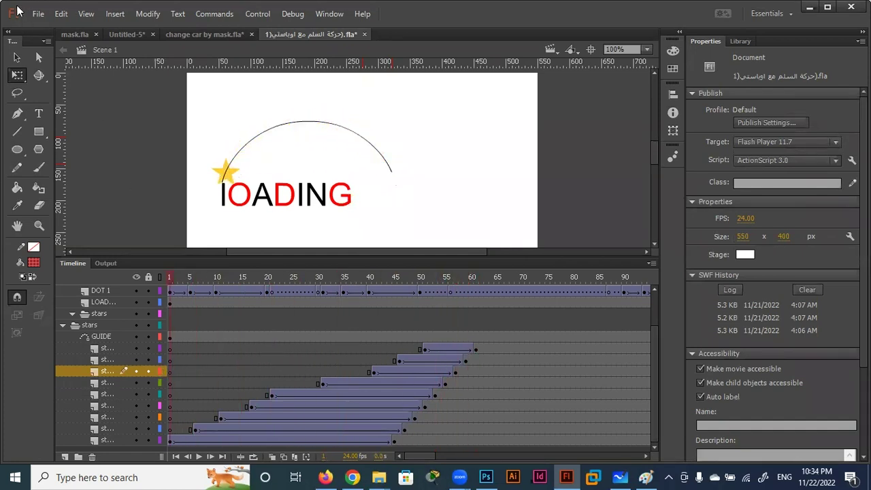
- Save the LOADING document and test-play the finished star animation
click(38, 14)
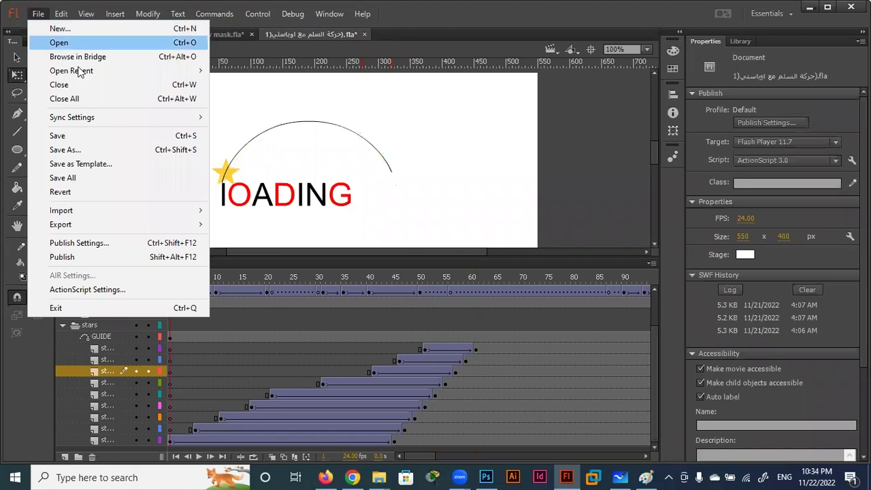
click(75, 139)
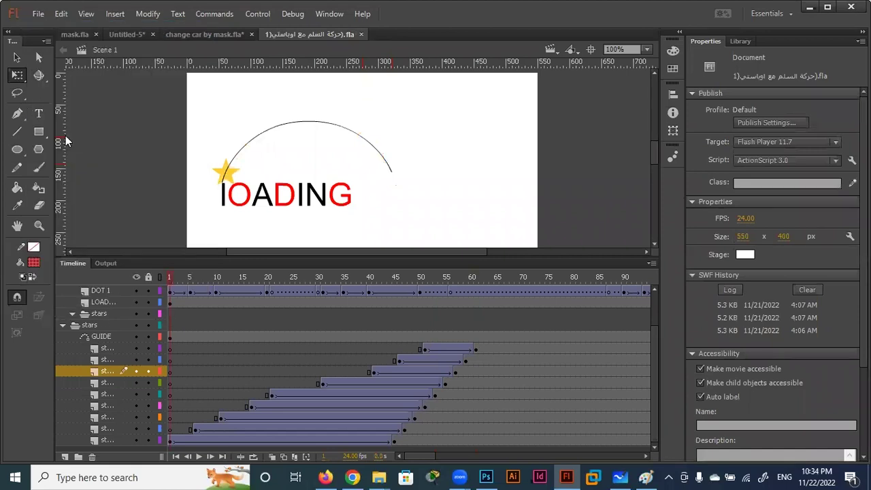
key(ctrl+Return)
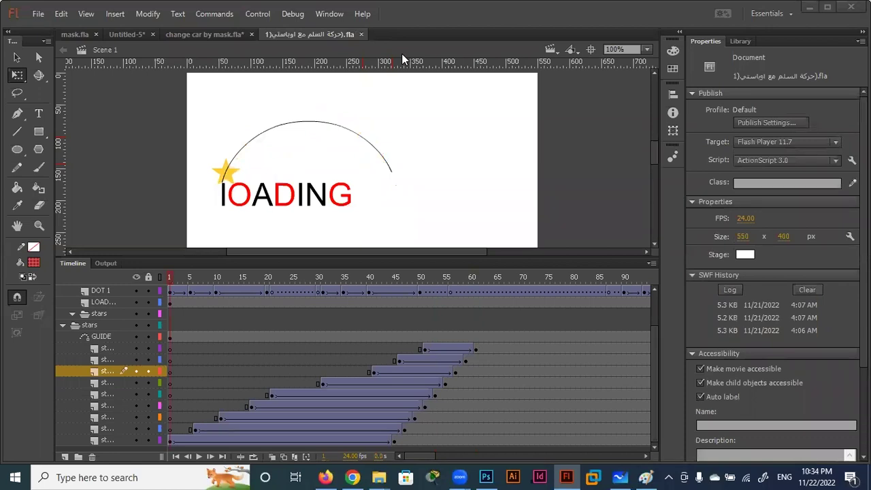